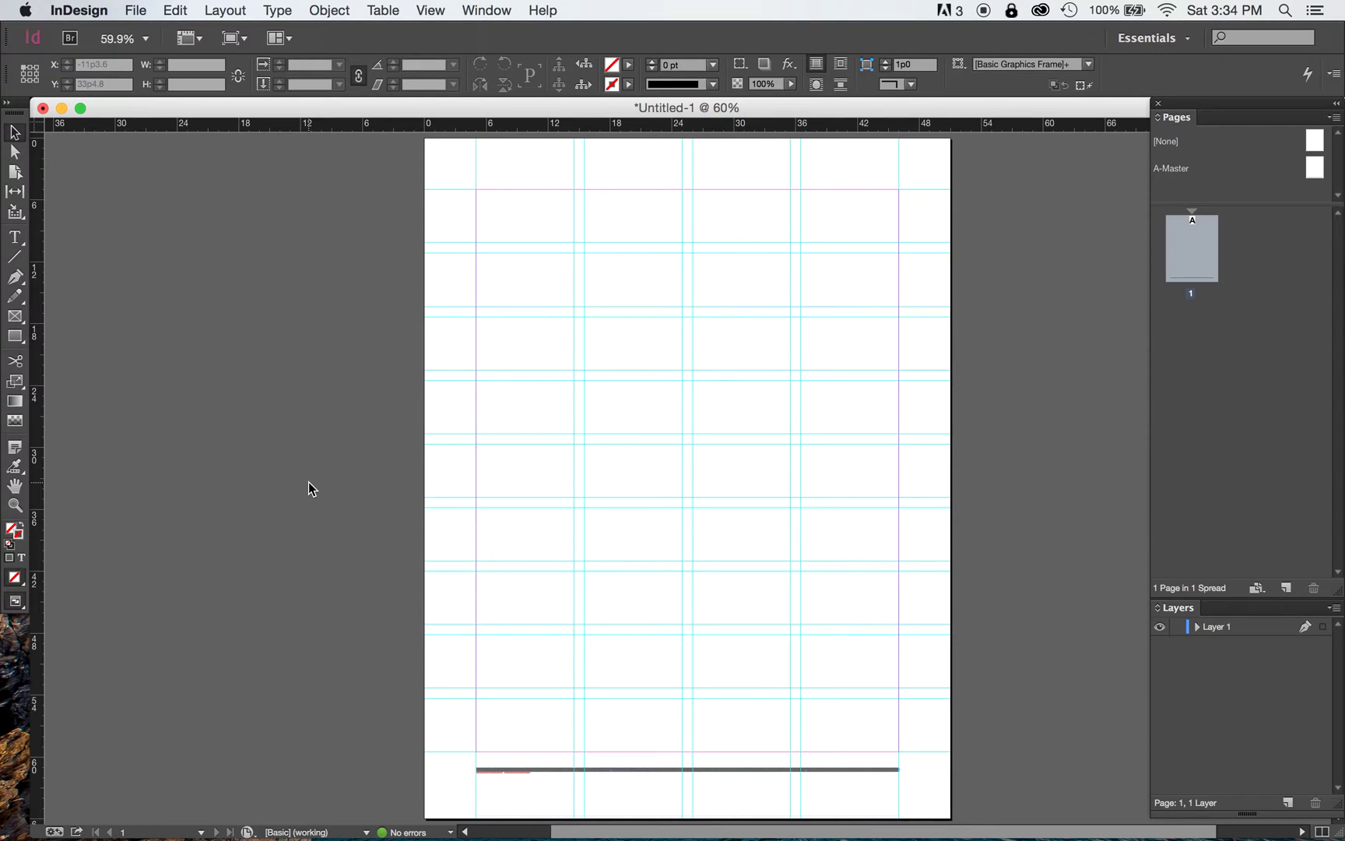
# Step: Draw a text frame 20p0 wide and 17p6 high from the page's top-left margin corner, spanning two columns and three grid rows
pyautogui.click(17, 242)
pyautogui.click(17, 243)
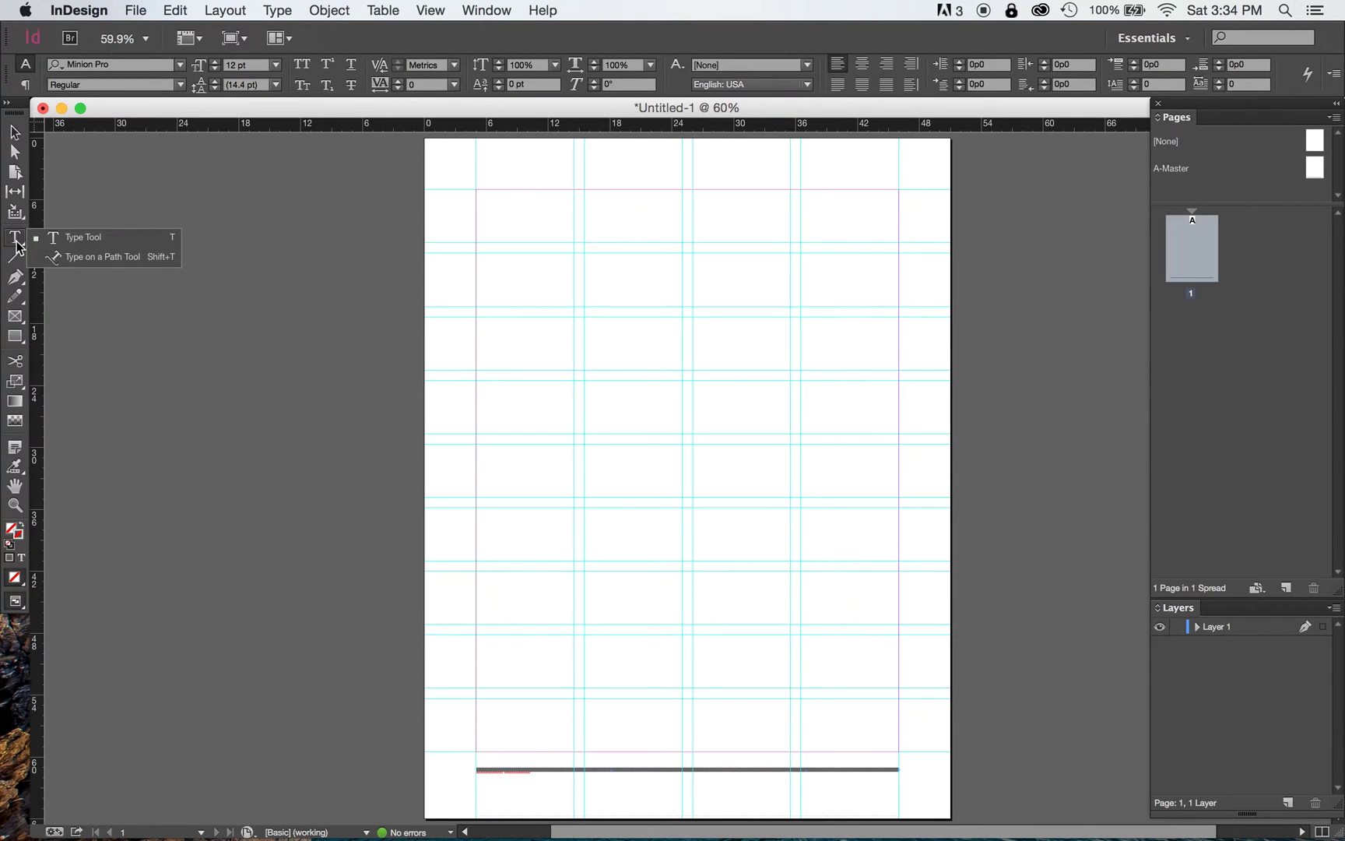
pyautogui.doubleClick(1213, 248)
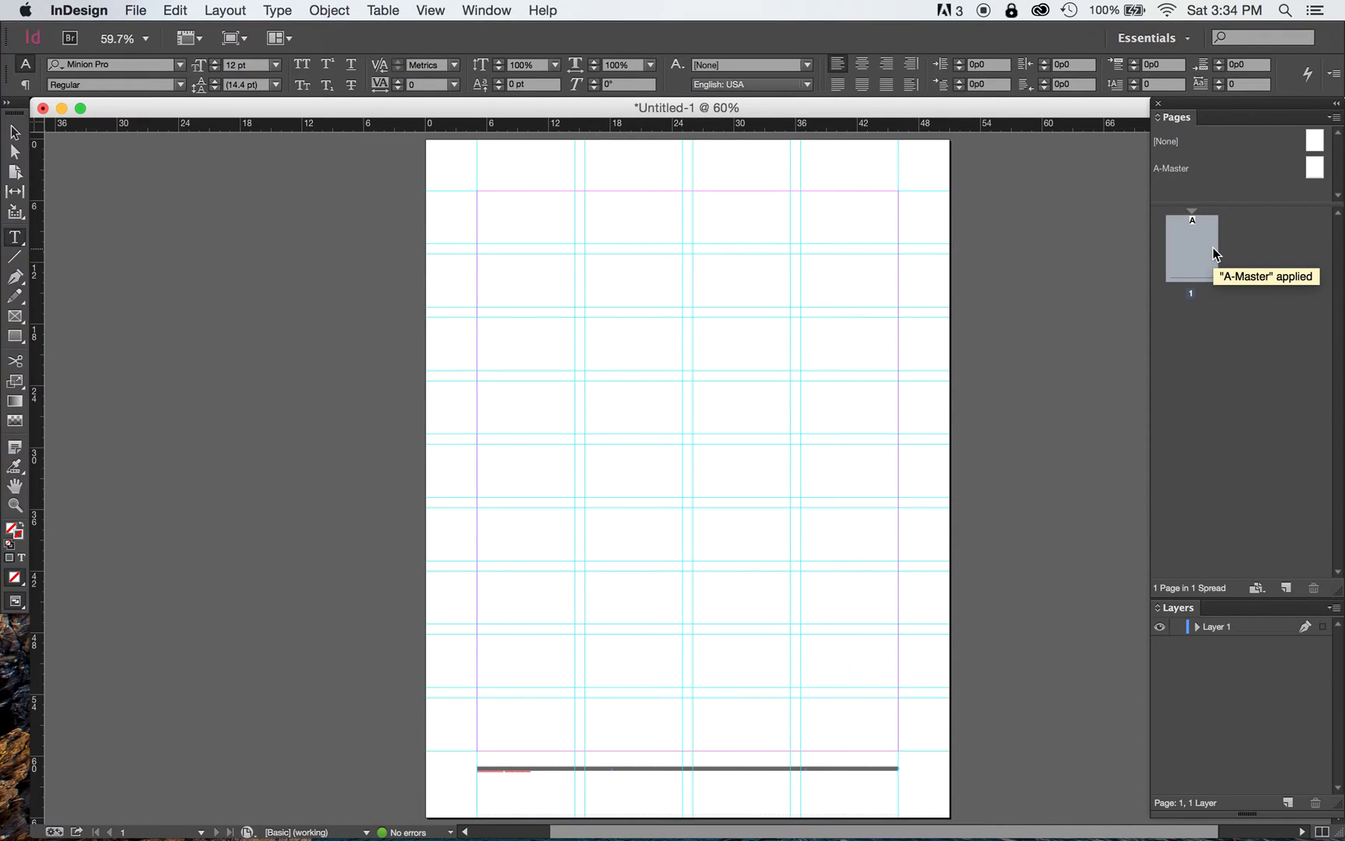
pyautogui.click(14, 242)
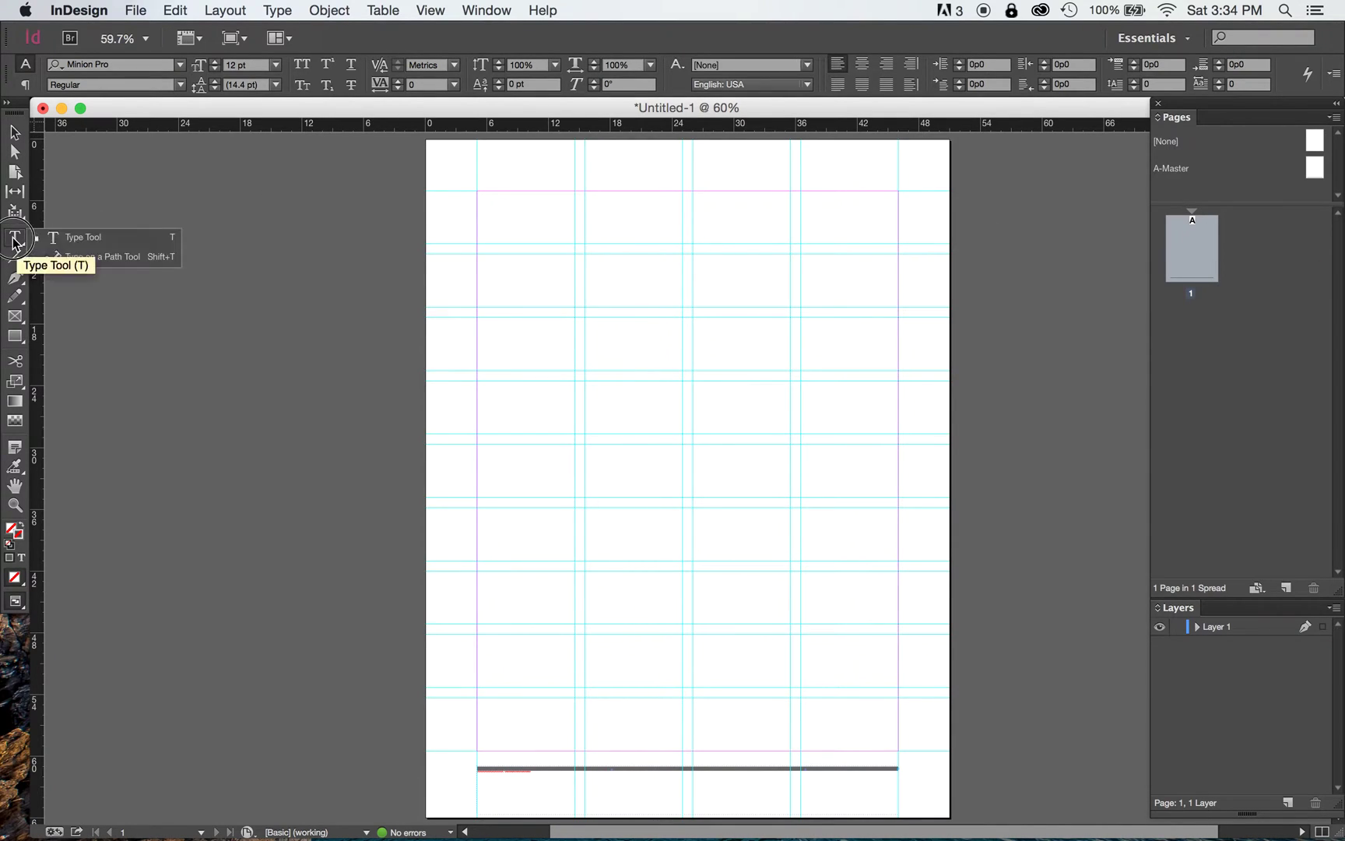
pyautogui.click(62, 238)
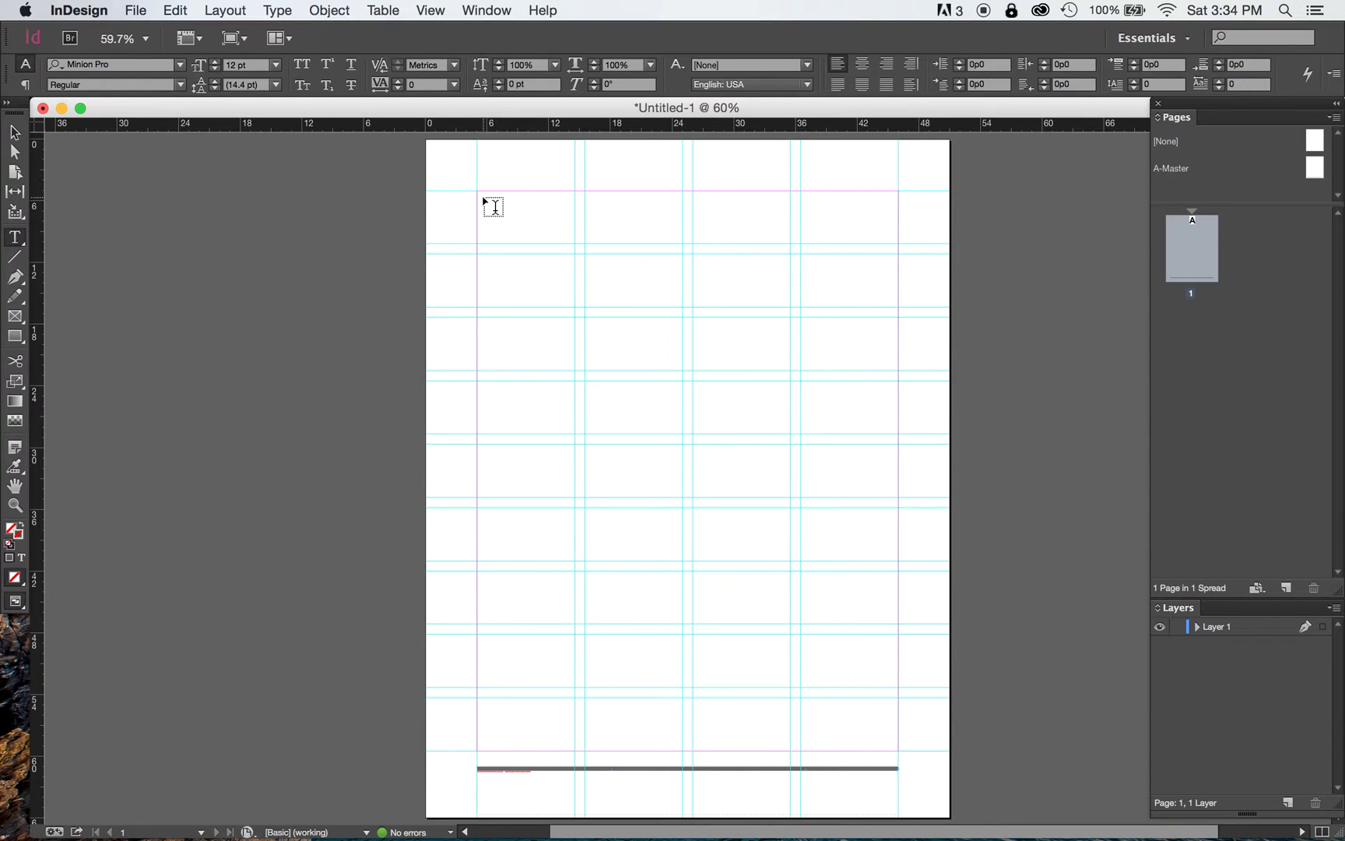
pyautogui.moveTo(478, 194); pyautogui.dragTo(683, 371)
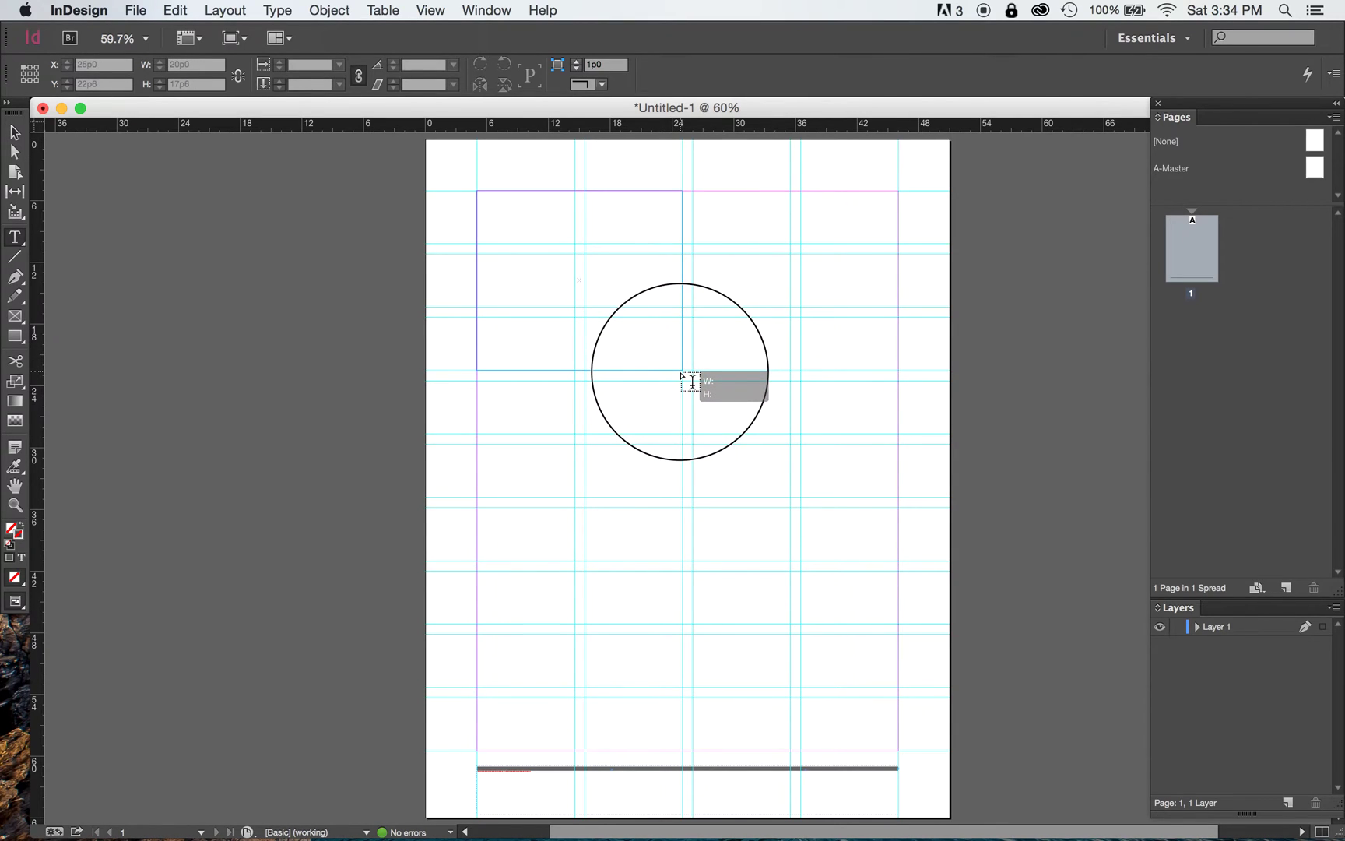
pyautogui.moveTo(682, 372); pyautogui.dragTo(683, 370)
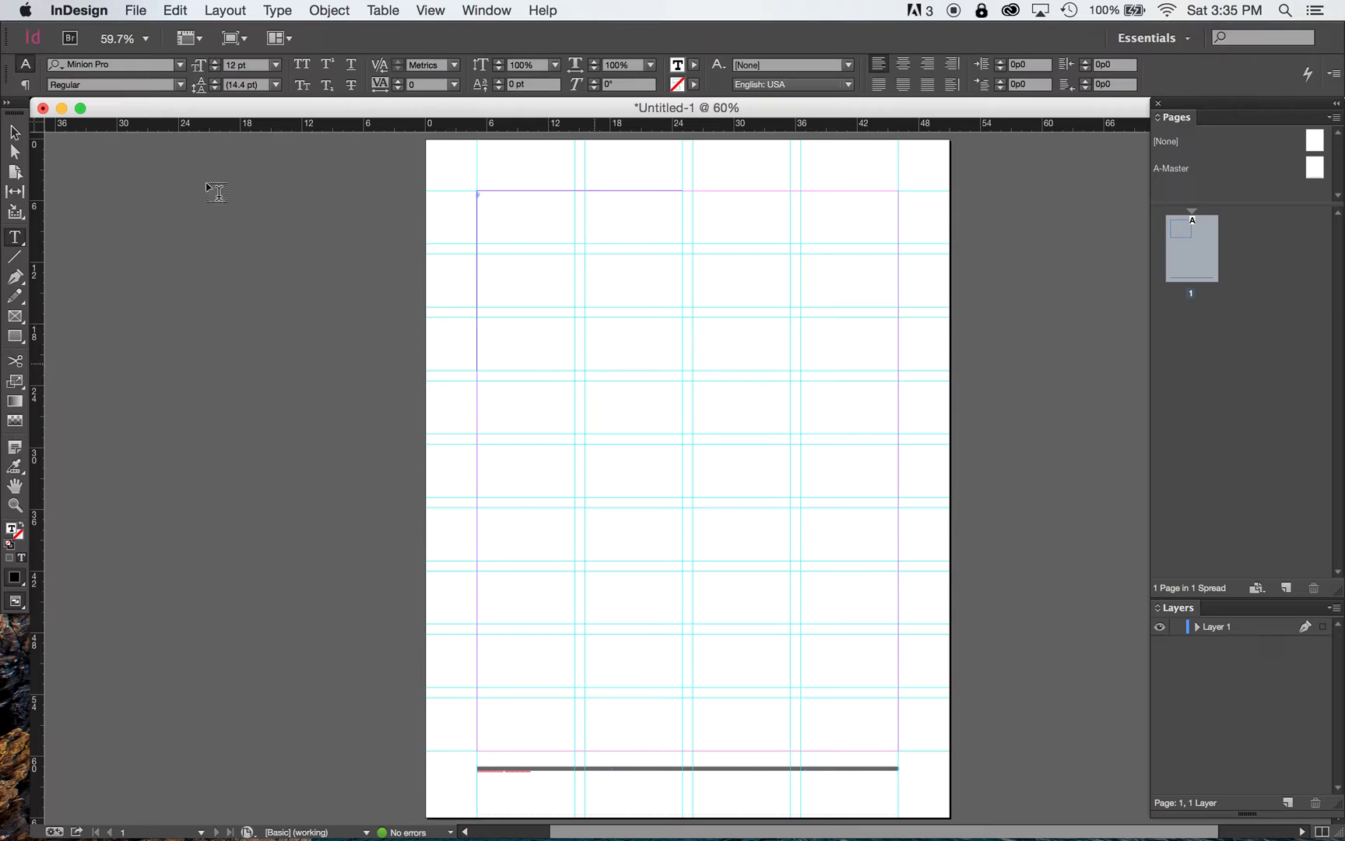
pyautogui.click(15, 133)
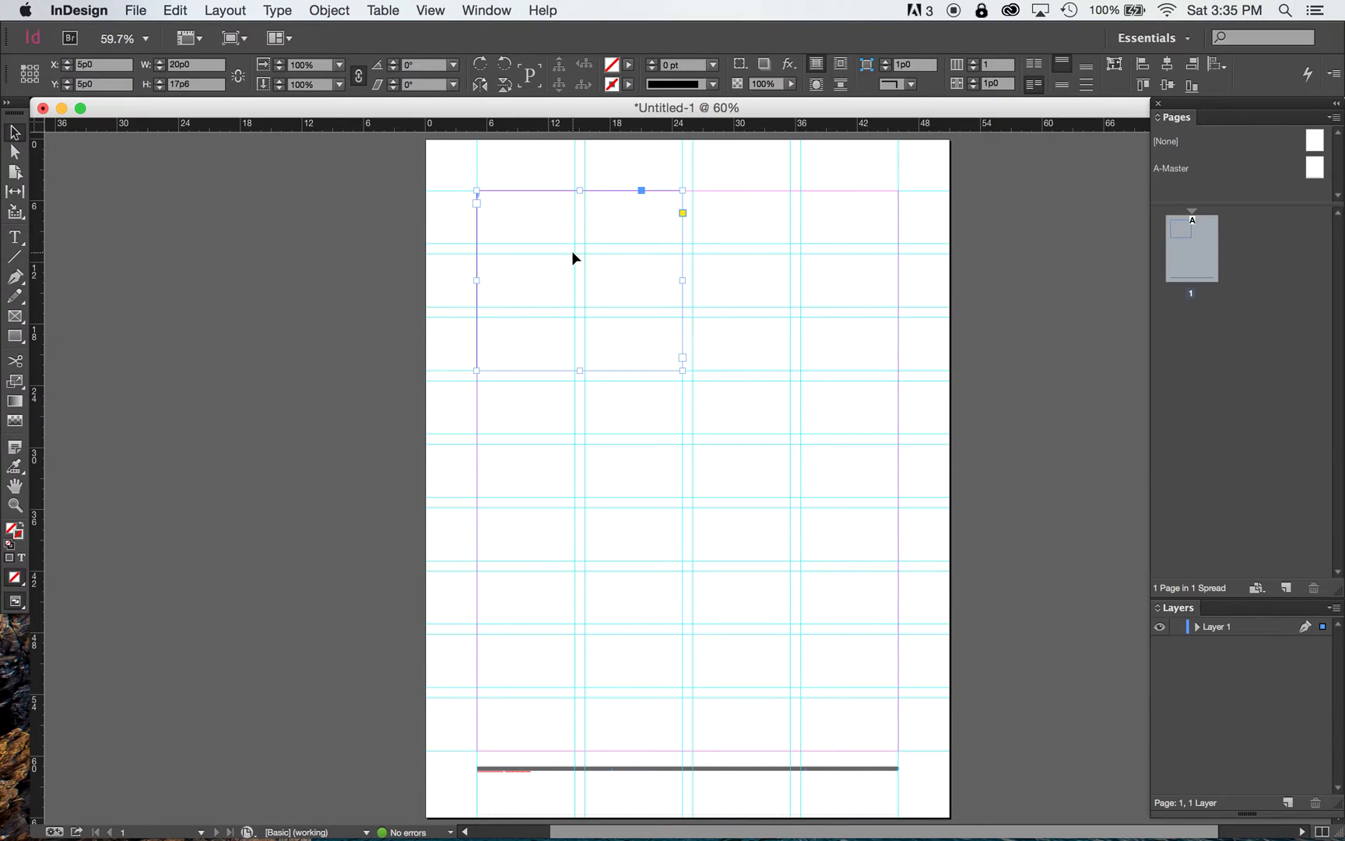
# Step: Place "What is Graphic Design_ AIGA.docx" from the Project 6 folder into the text frame, keeping the current Word import options
pyautogui.click(15, 237)
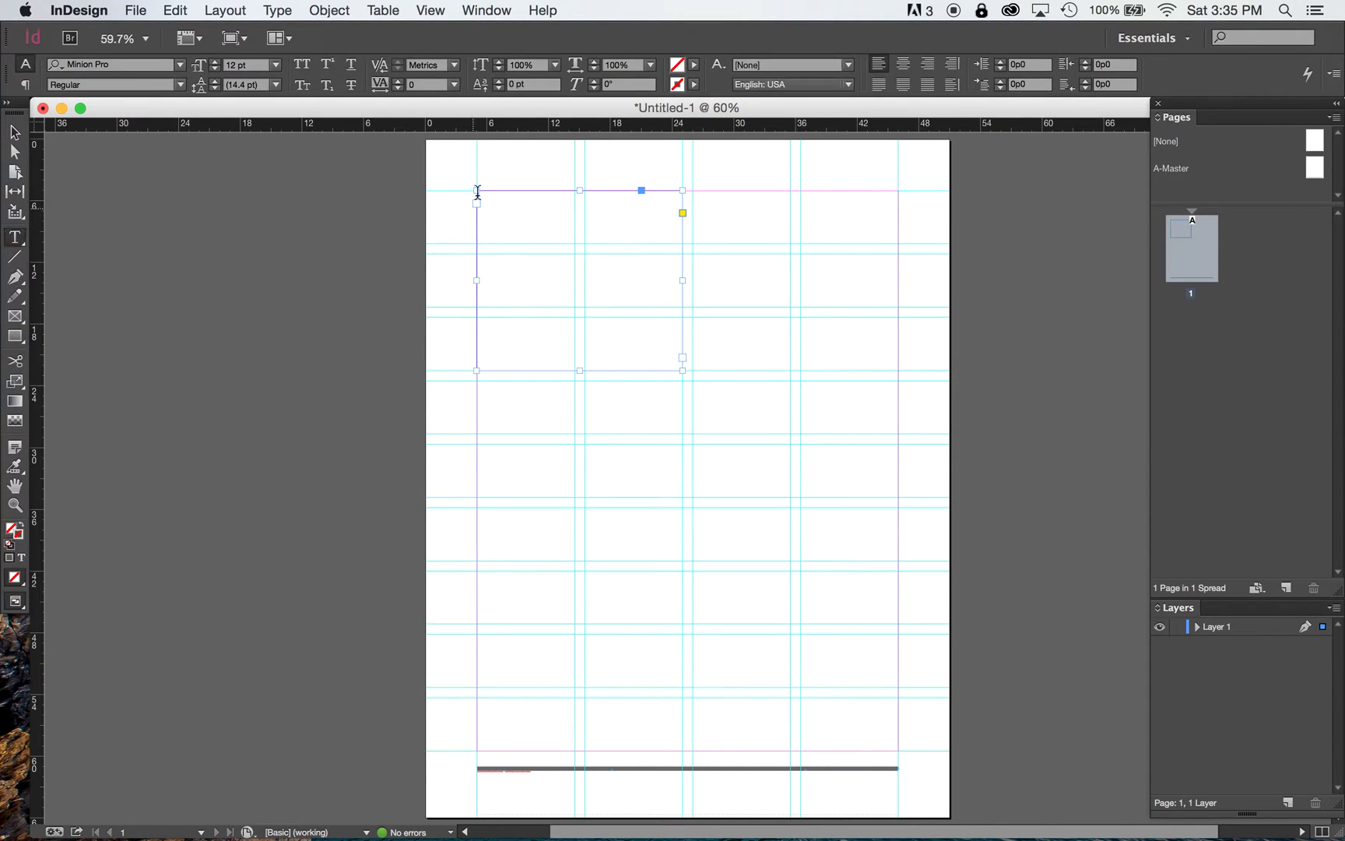
pyautogui.click(502, 202)
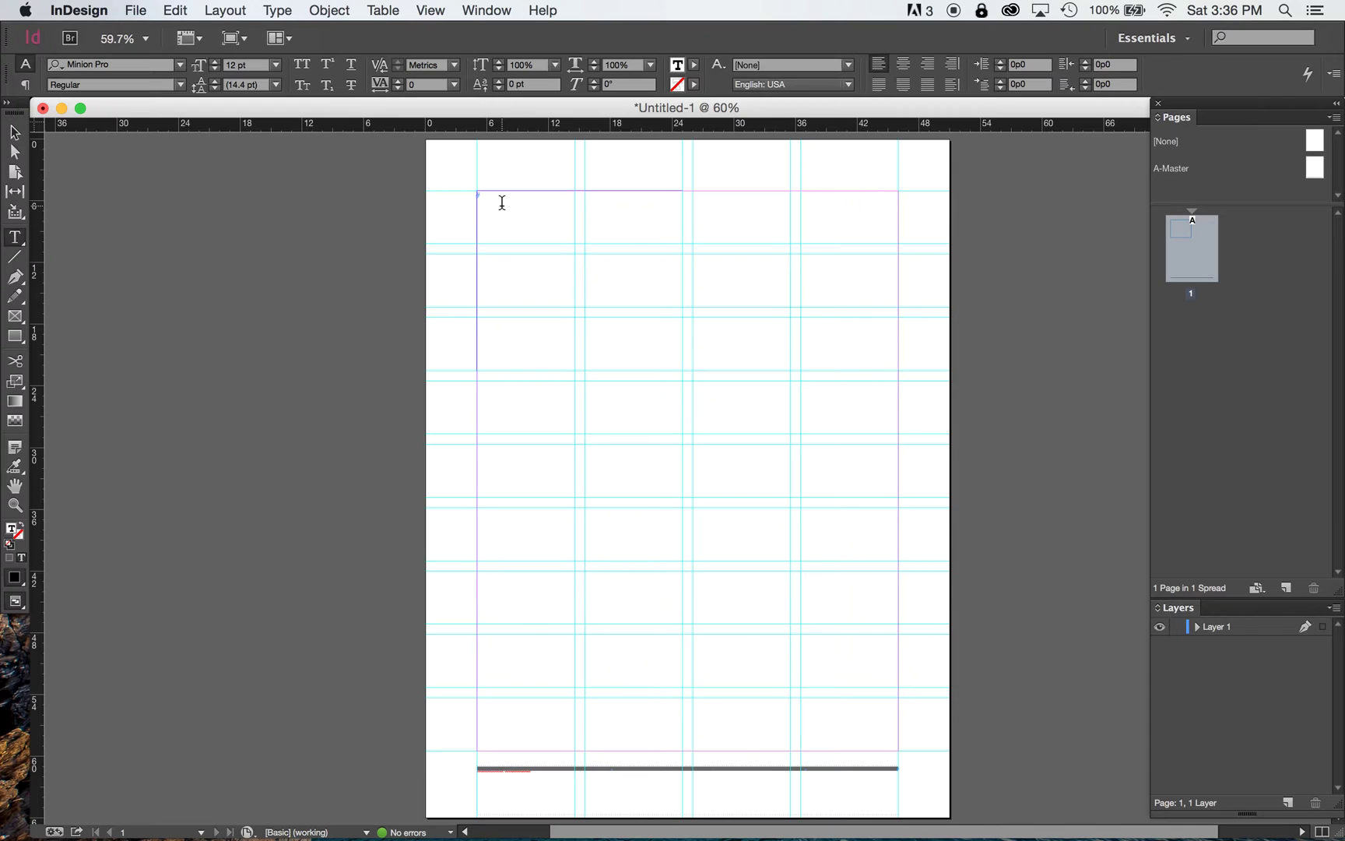
pyautogui.click(138, 10)
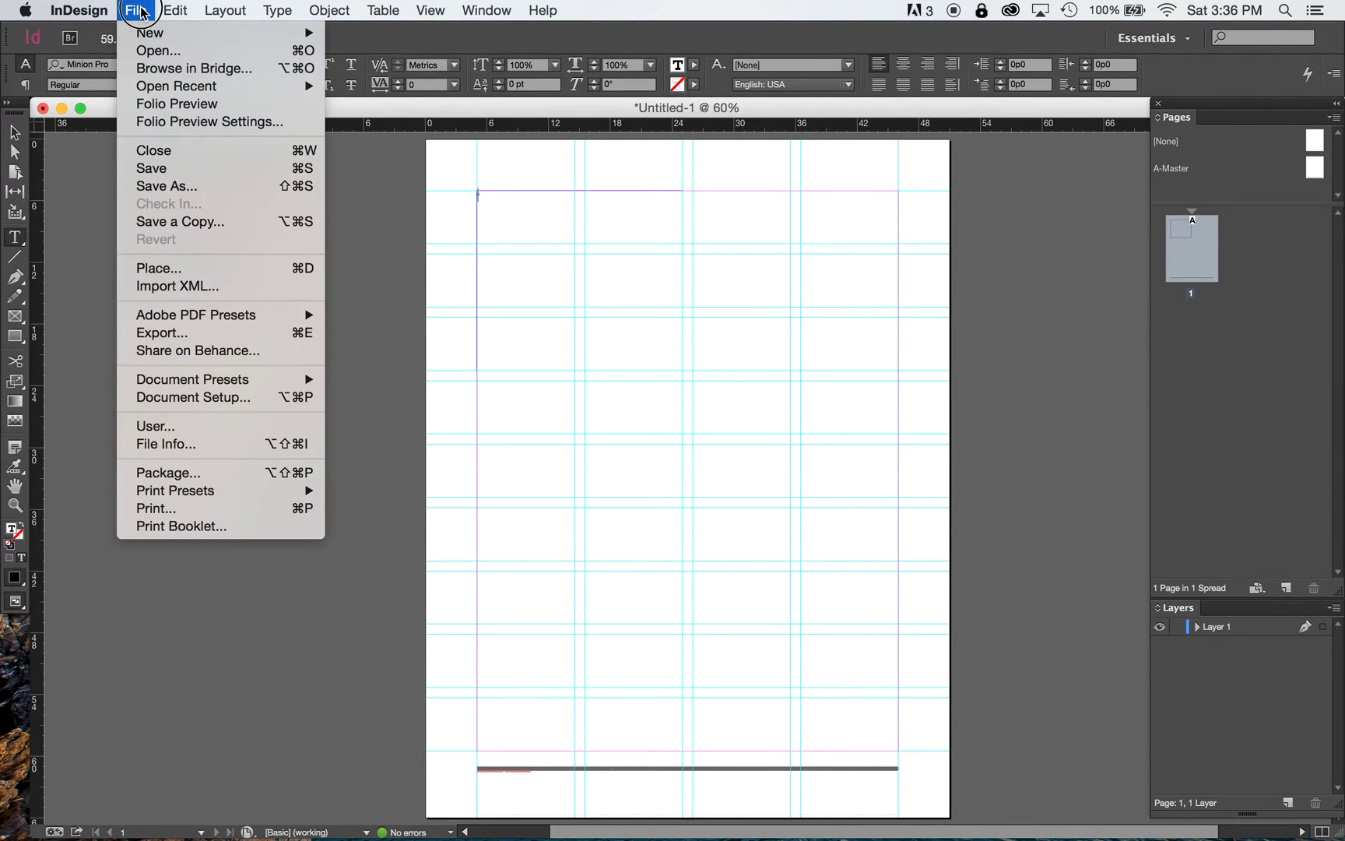
pyautogui.click(143, 12)
pyautogui.click(505, 218)
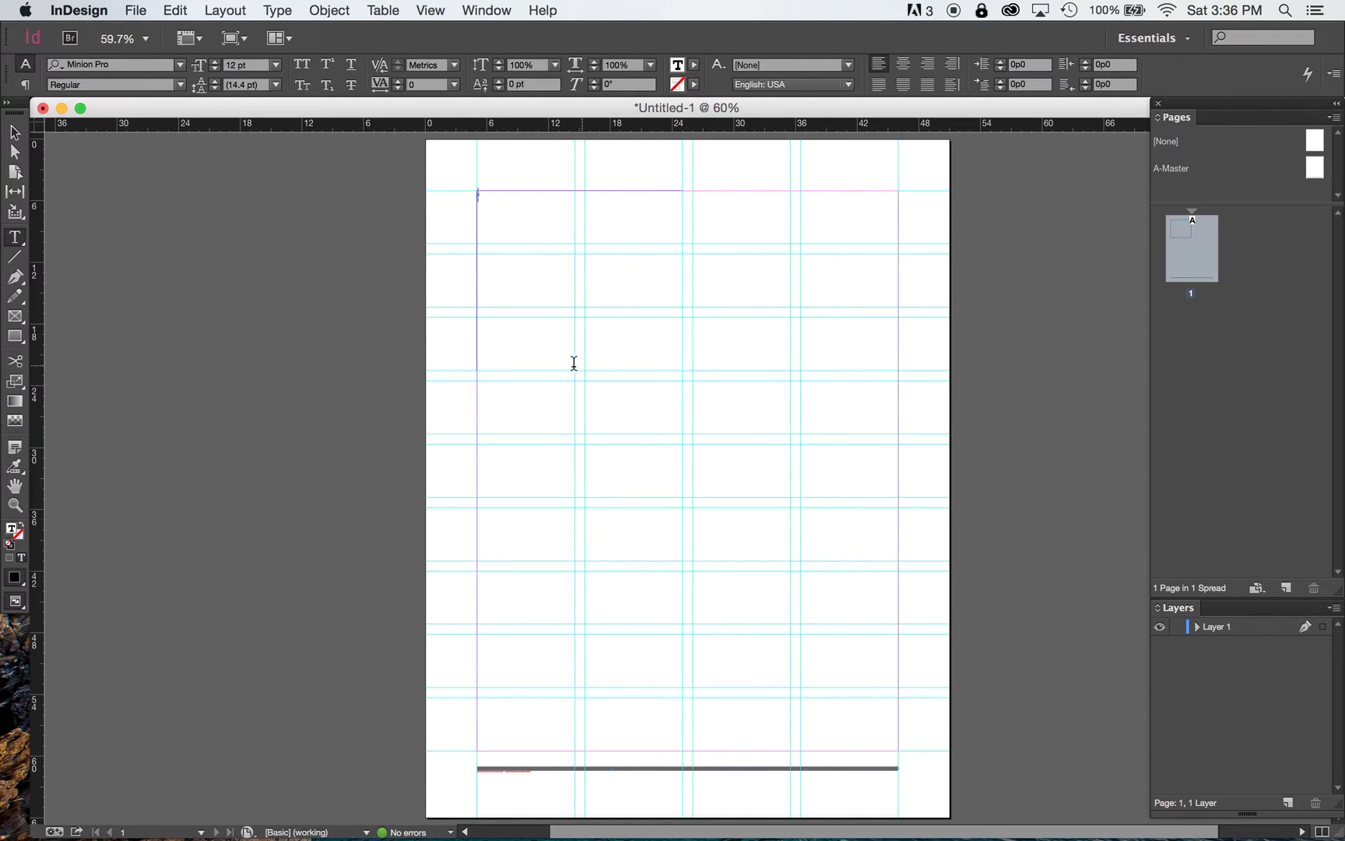
pyautogui.click(135, 10)
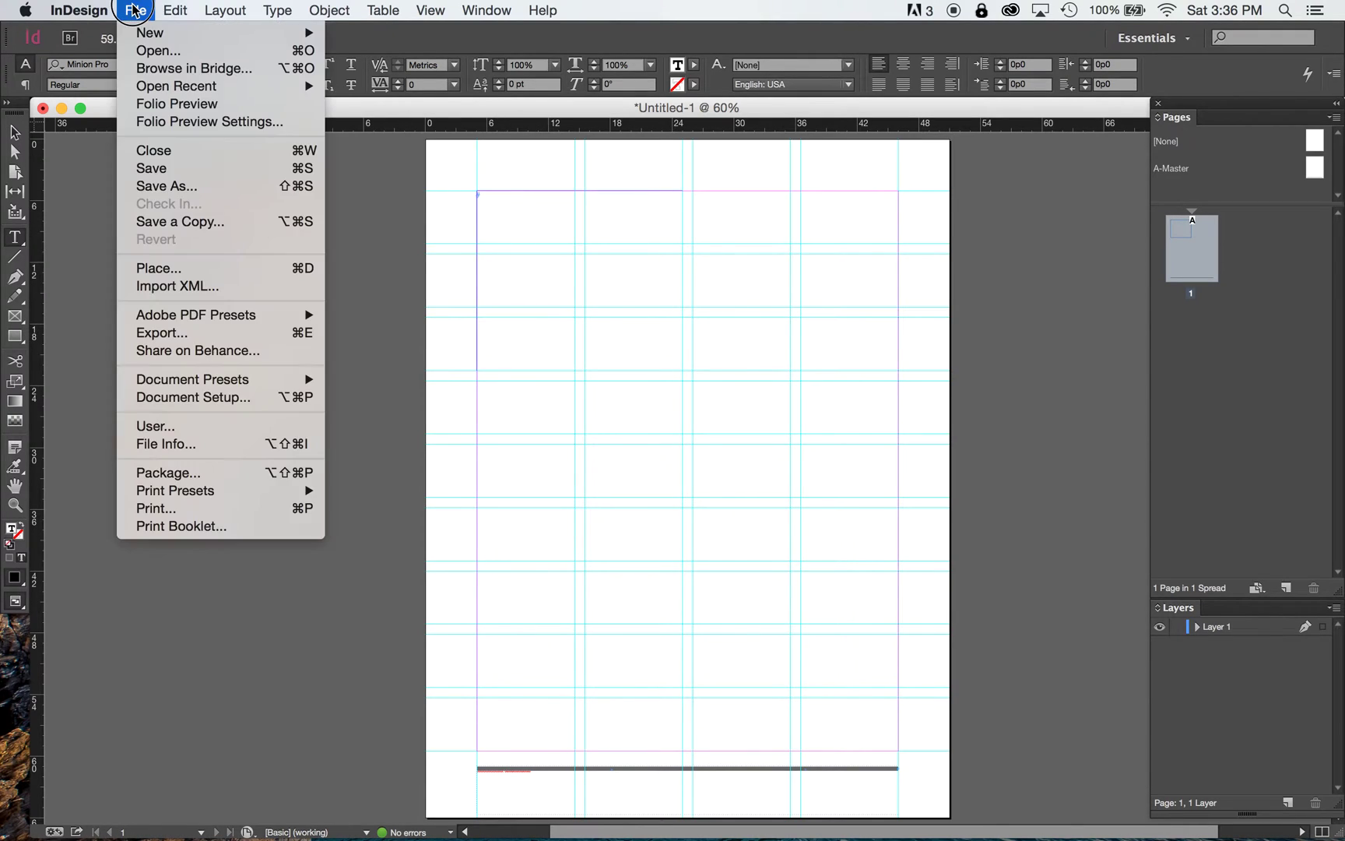
pyautogui.click(171, 269)
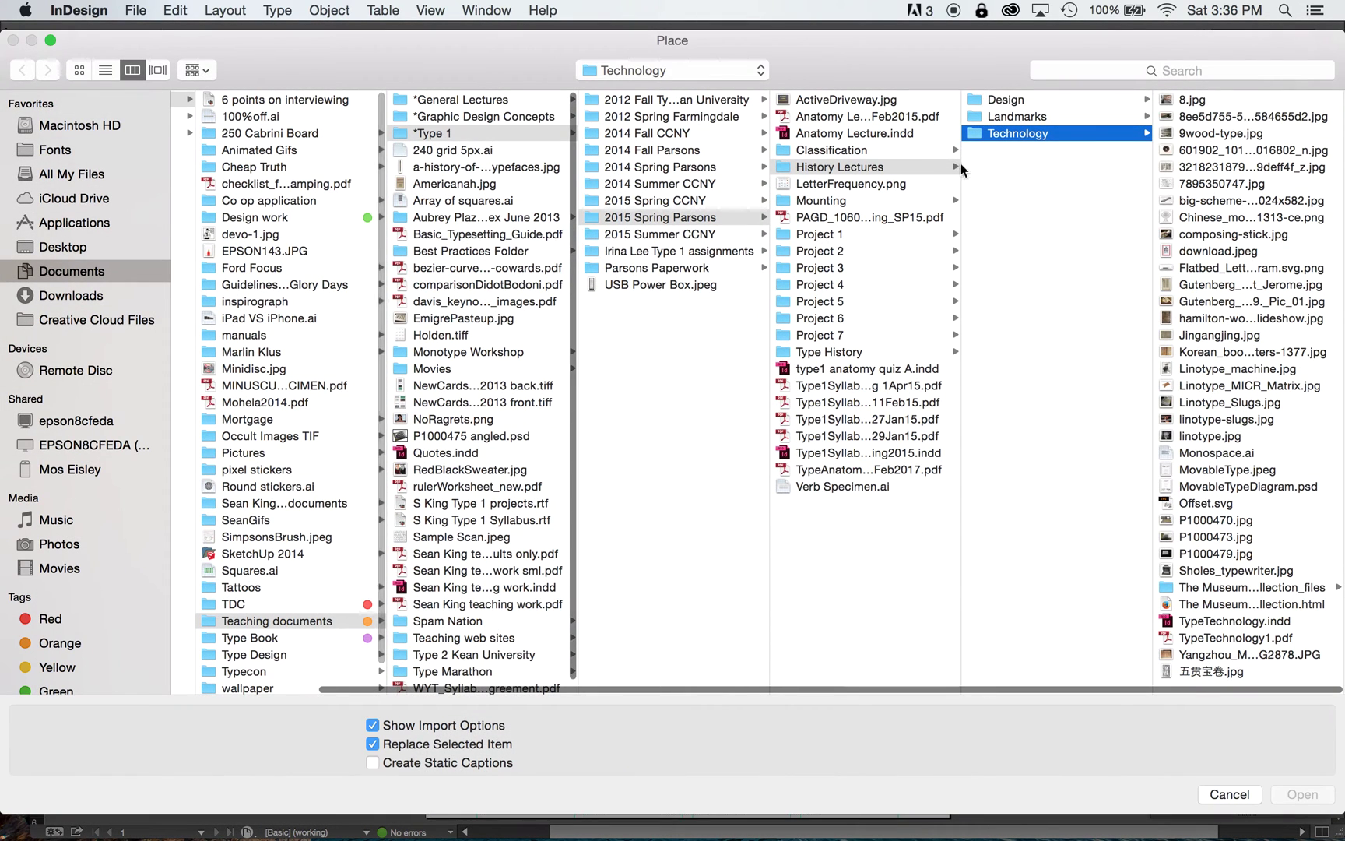
pyautogui.click(830, 319)
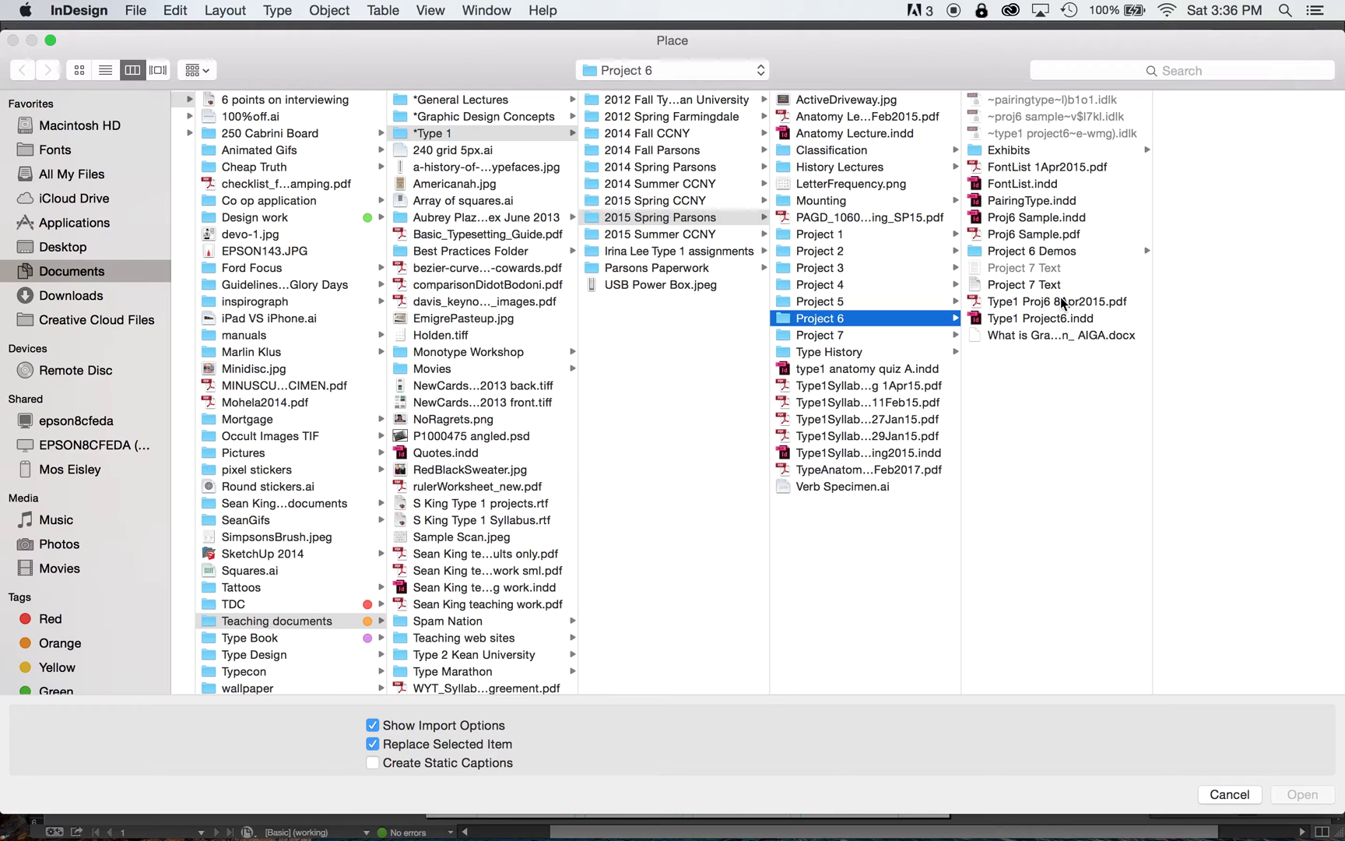
pyautogui.click(1053, 333)
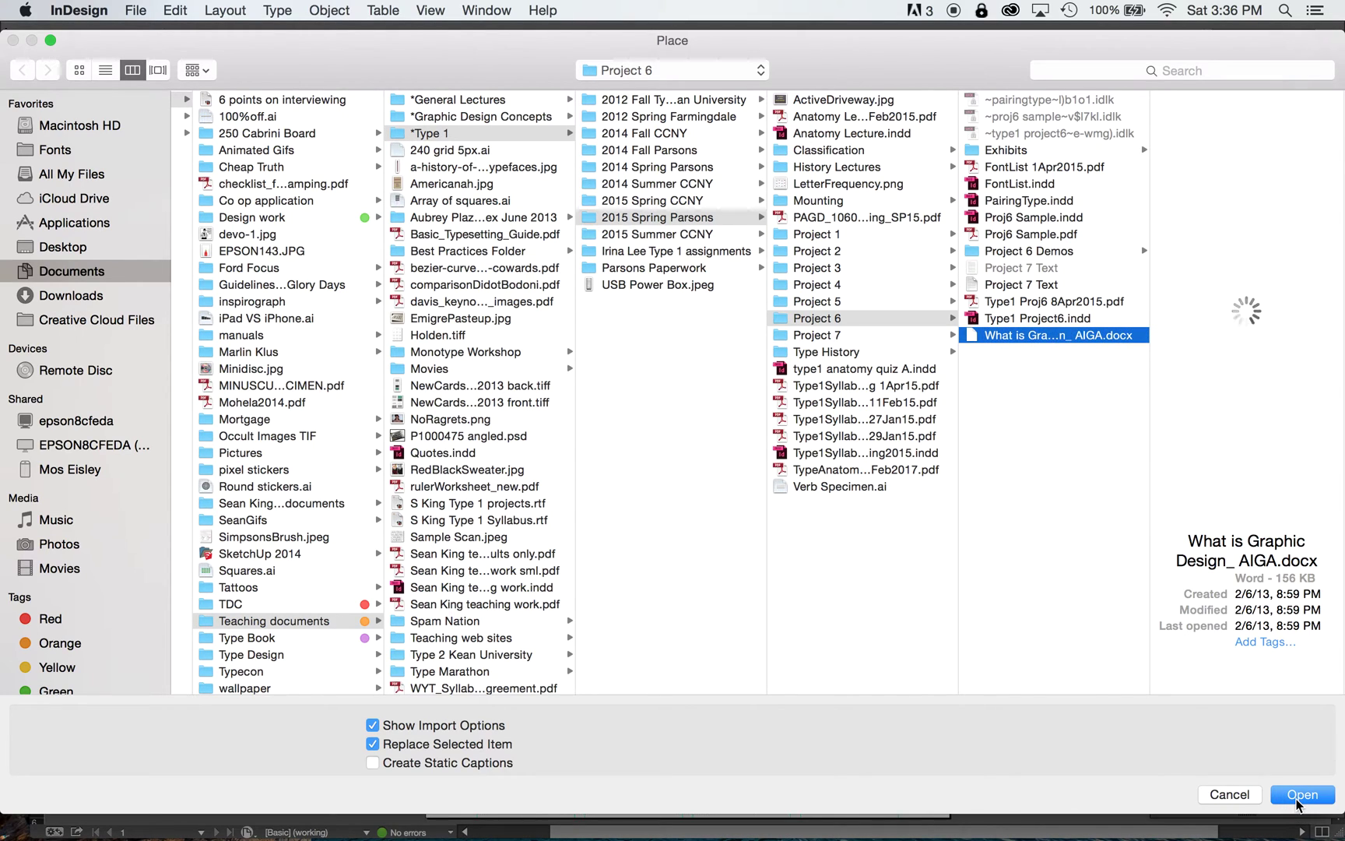
pyautogui.click(1296, 800)
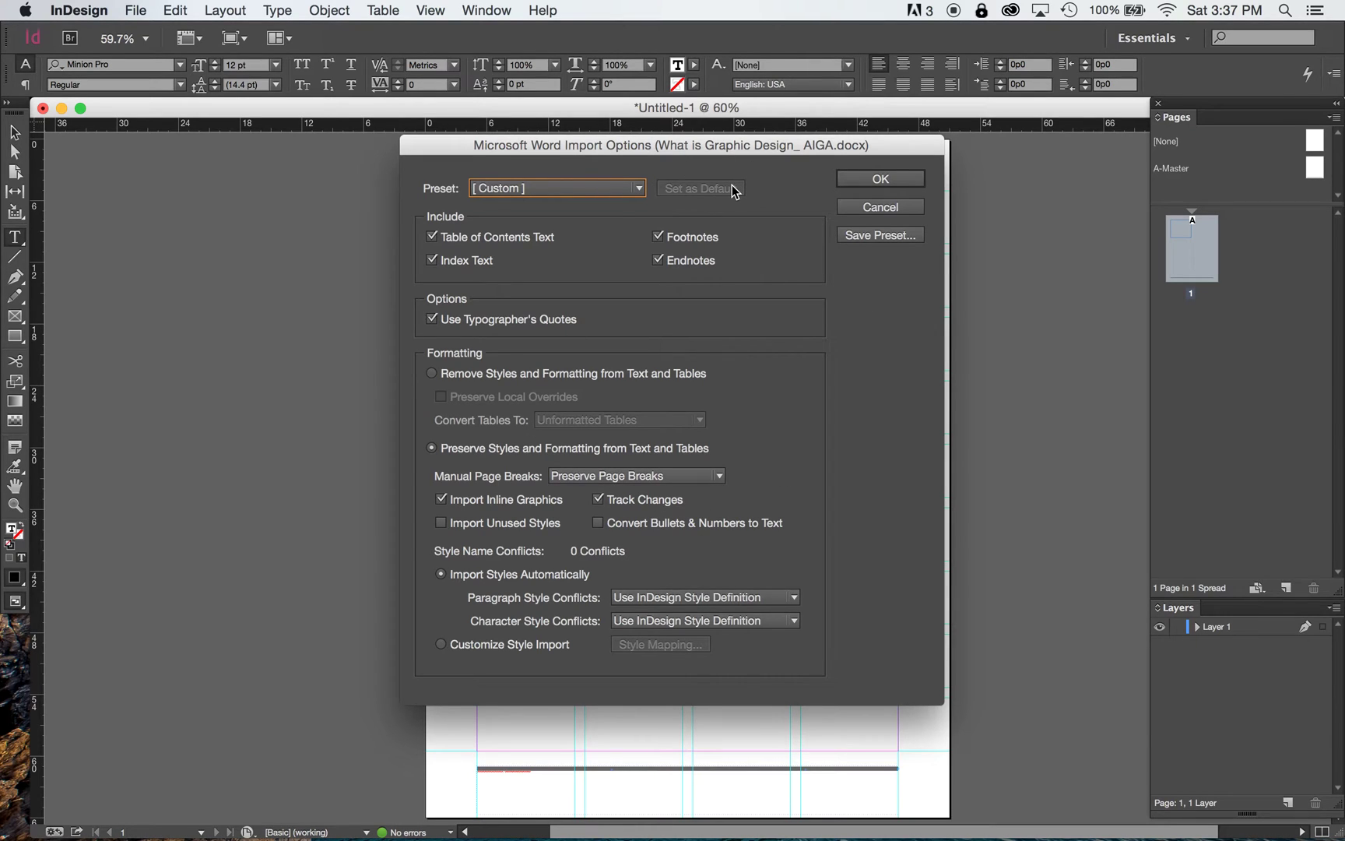
pyautogui.click(870, 181)
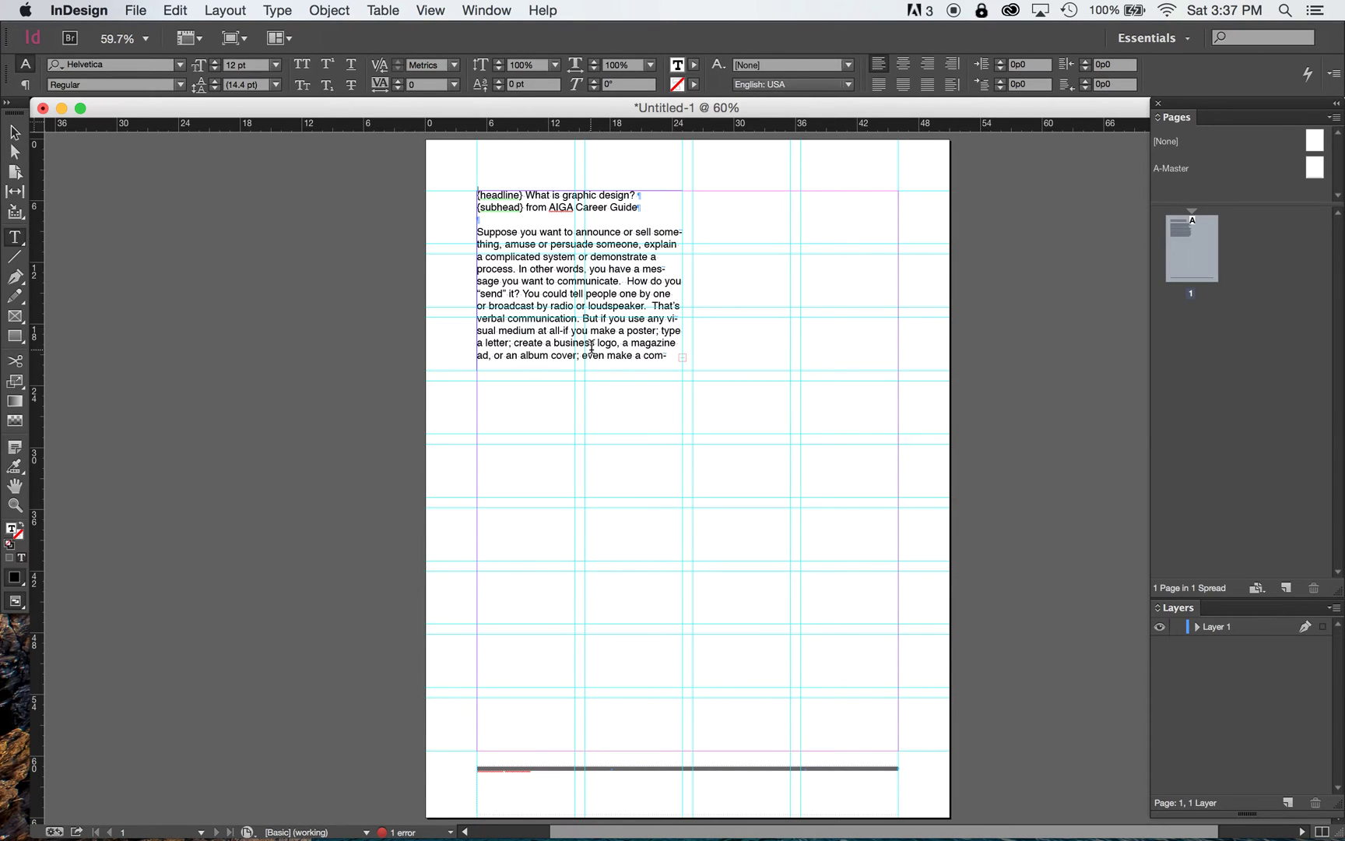
# Step: Delete the headline, the subhead and the empty line above the first body paragraph
pyautogui.click(479, 200)
pyautogui.moveTo(478, 200); pyautogui.dragTo(657, 212)
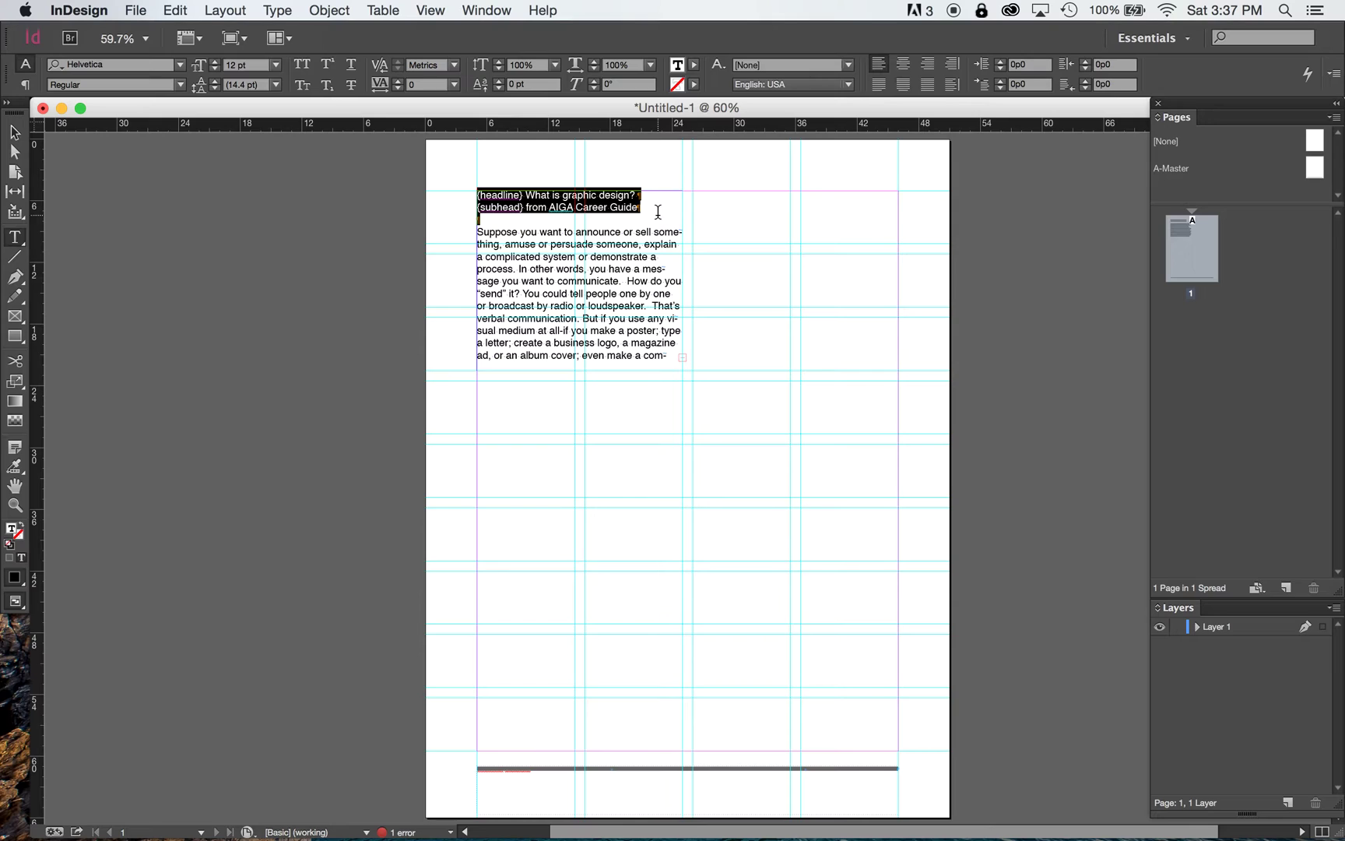
pyautogui.press('BackSpace')
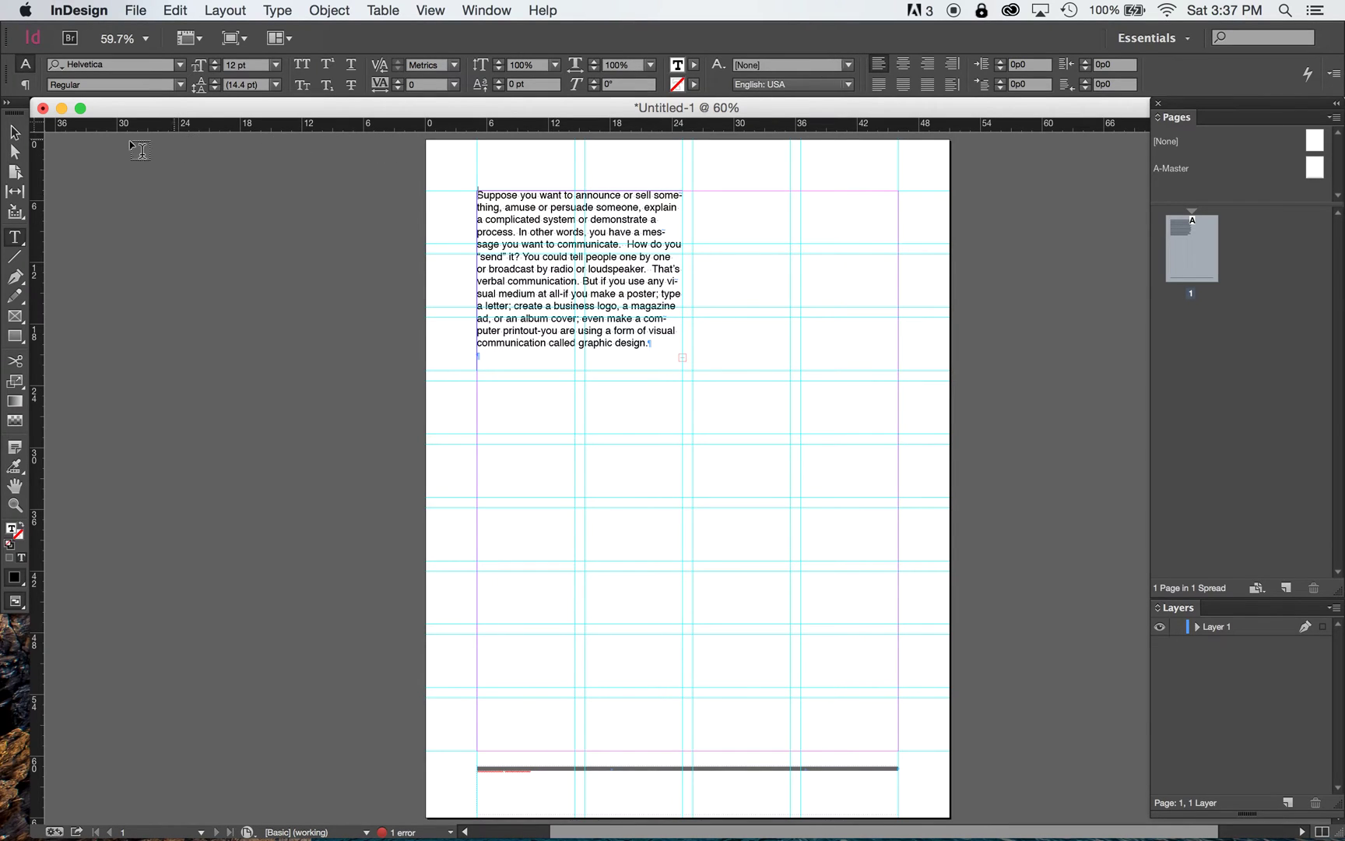
# Step: Extend the text frame down to the bottom margin and set all its visible text in Minion Pro Regular
pyautogui.click(17, 137)
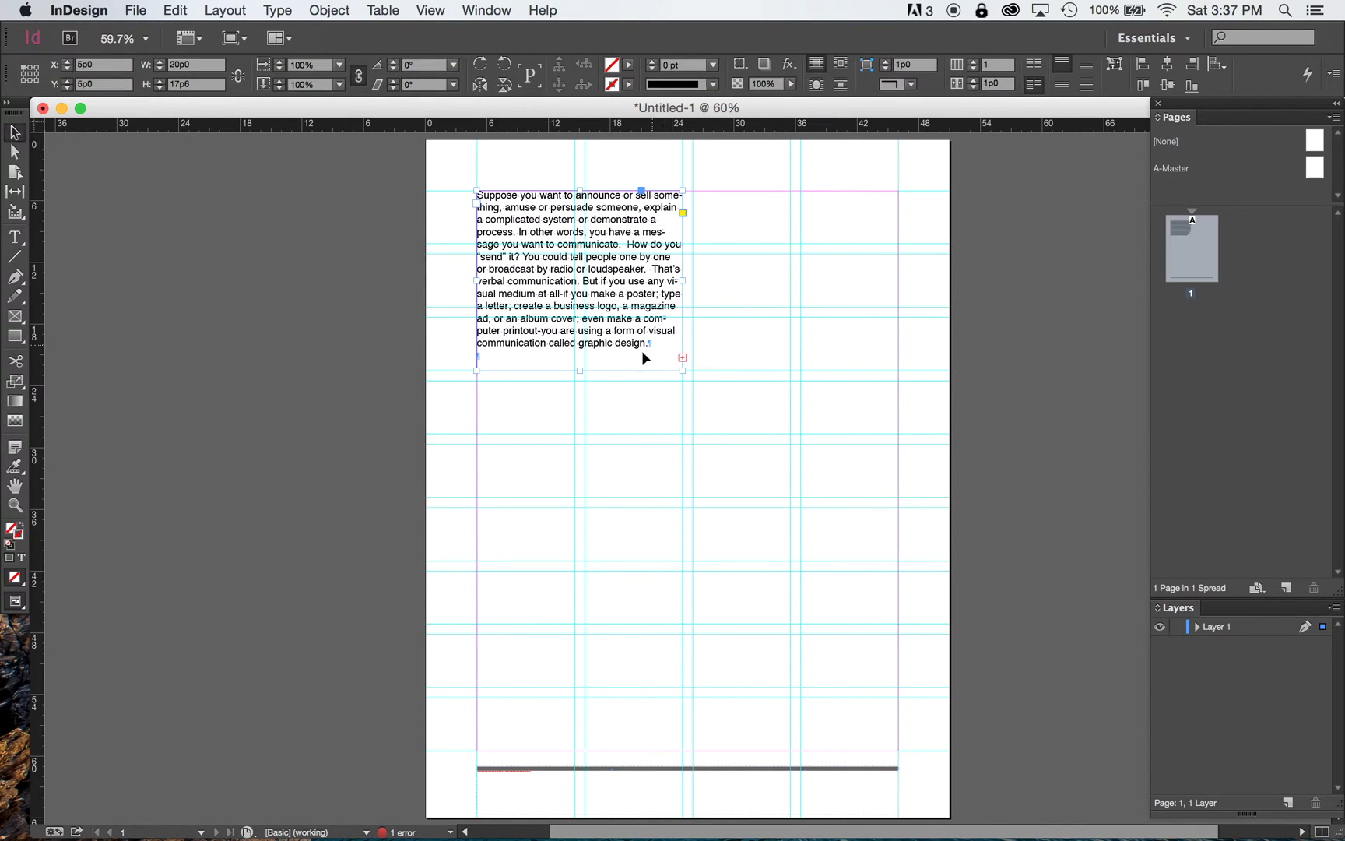
pyautogui.moveTo(579, 372); pyautogui.dragTo(585, 749)
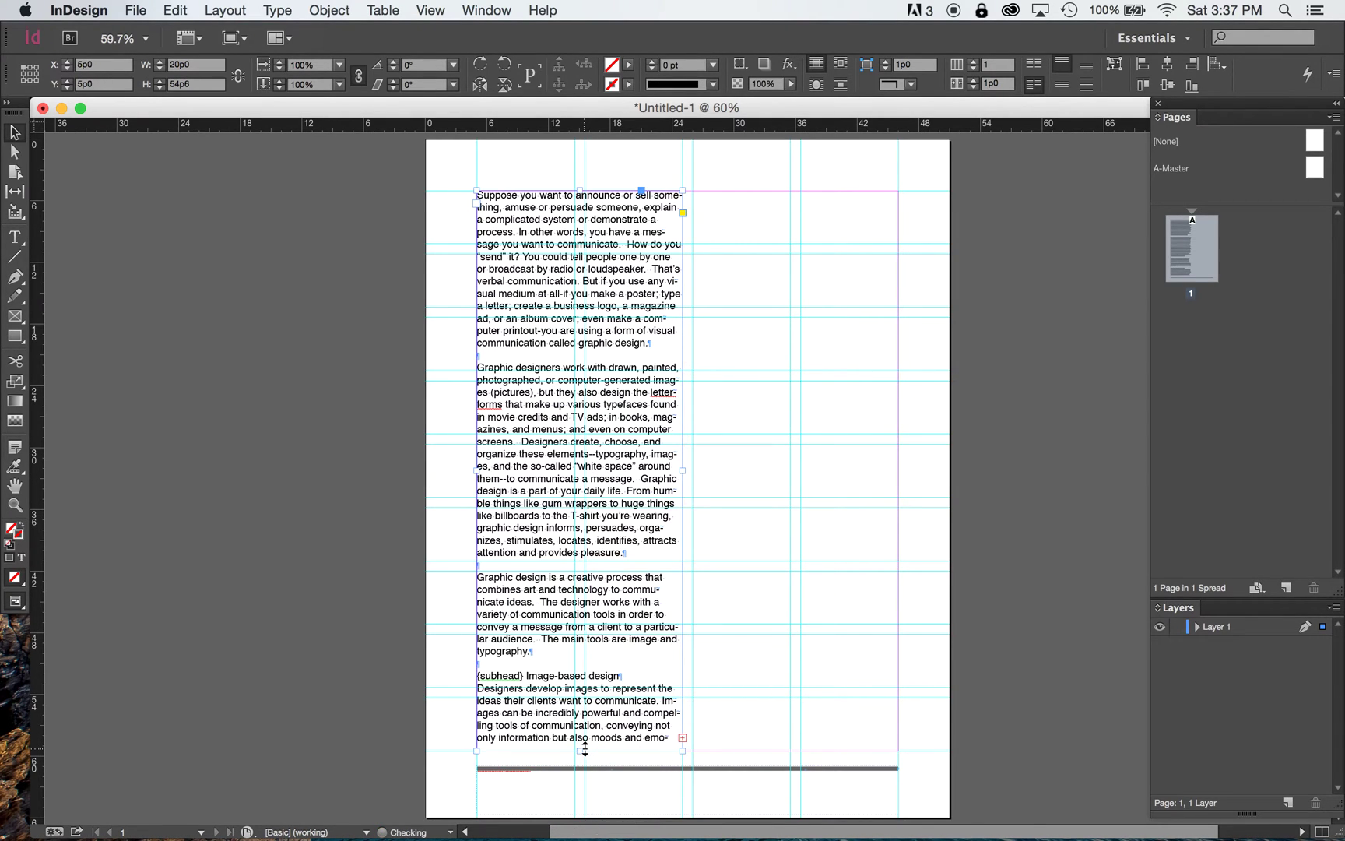
pyautogui.click(14, 238)
pyautogui.moveTo(478, 196); pyautogui.dragTo(738, 769)
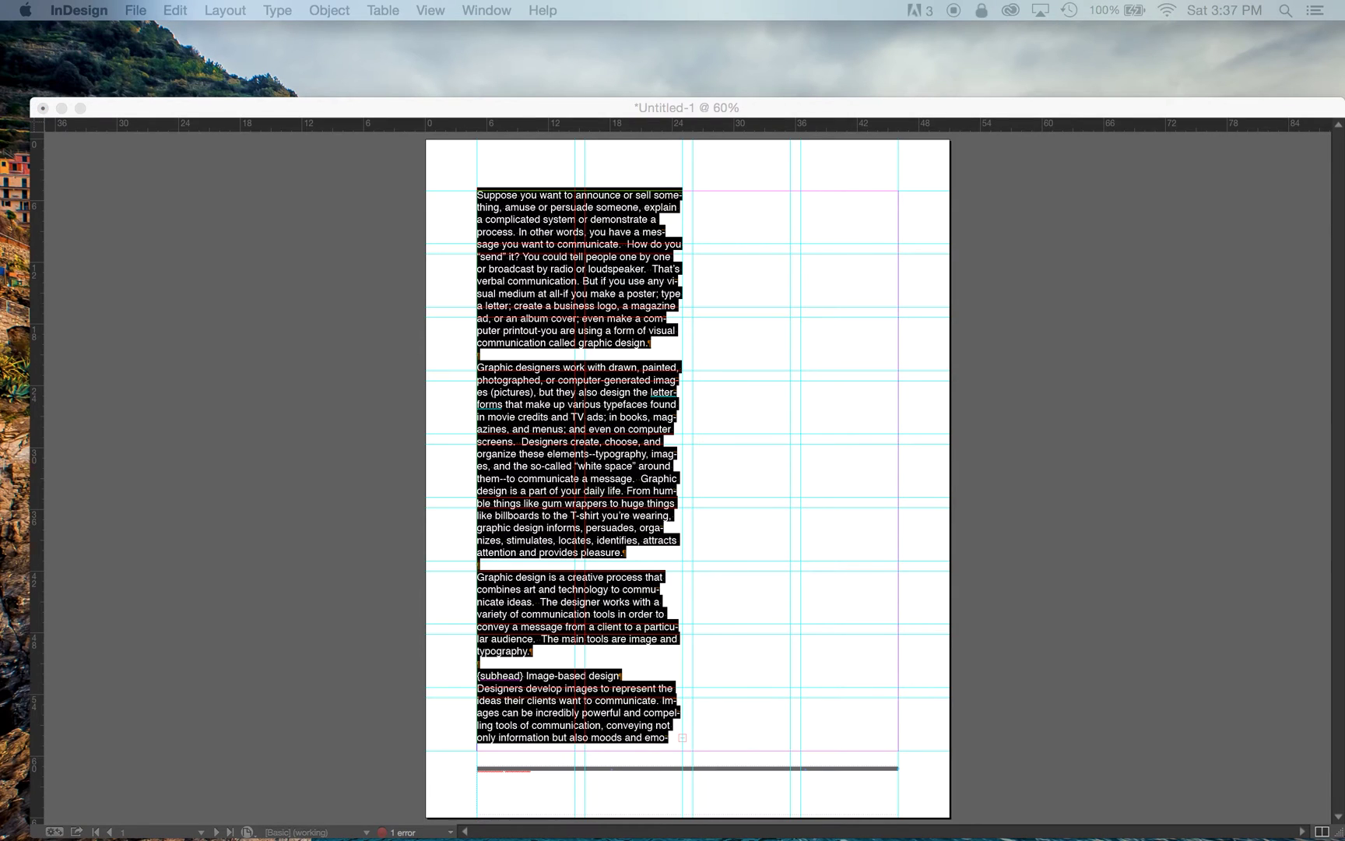
pyautogui.click(696, 301)
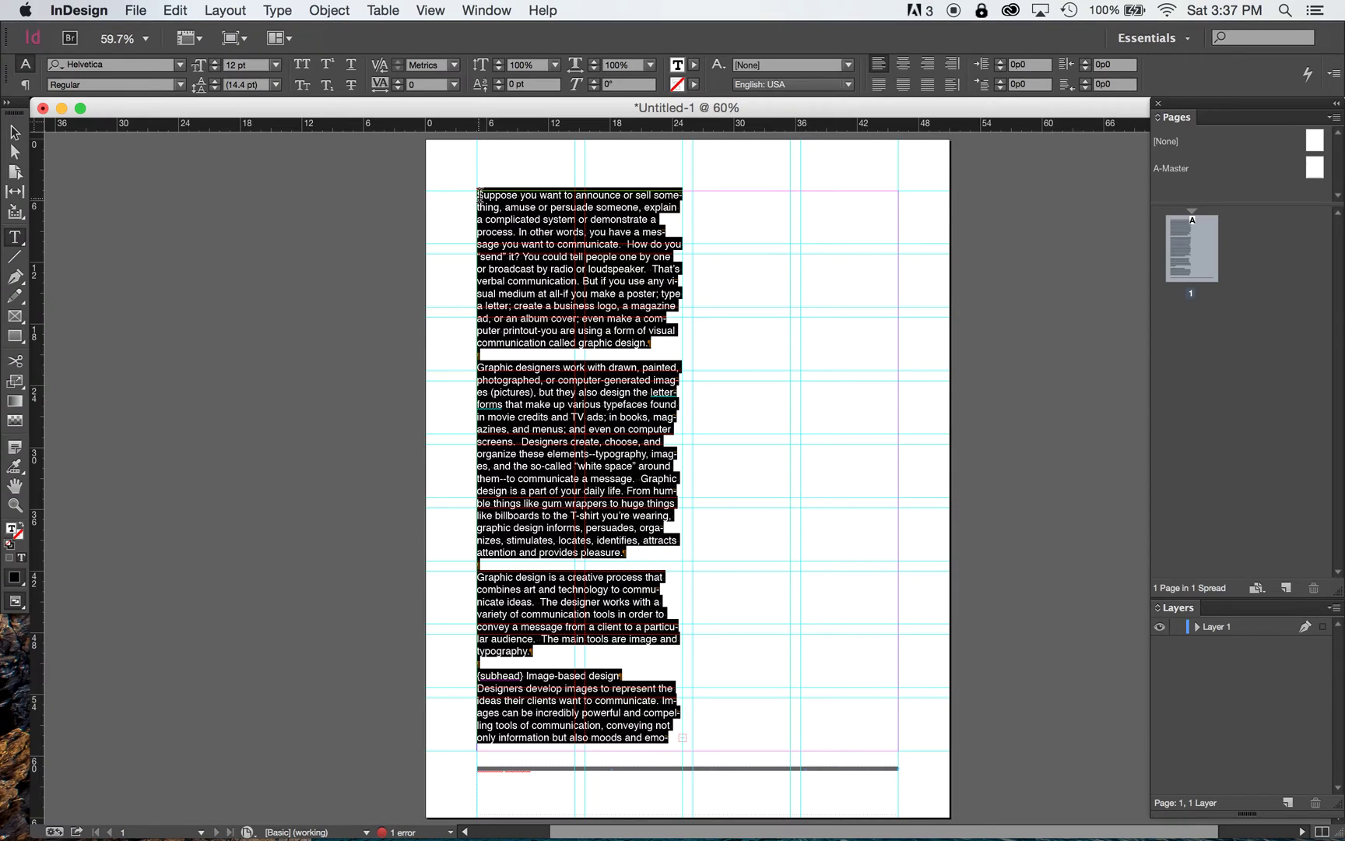
pyautogui.click(164, 64)
pyautogui.press('BackSpace')
pyautogui.write('minion')
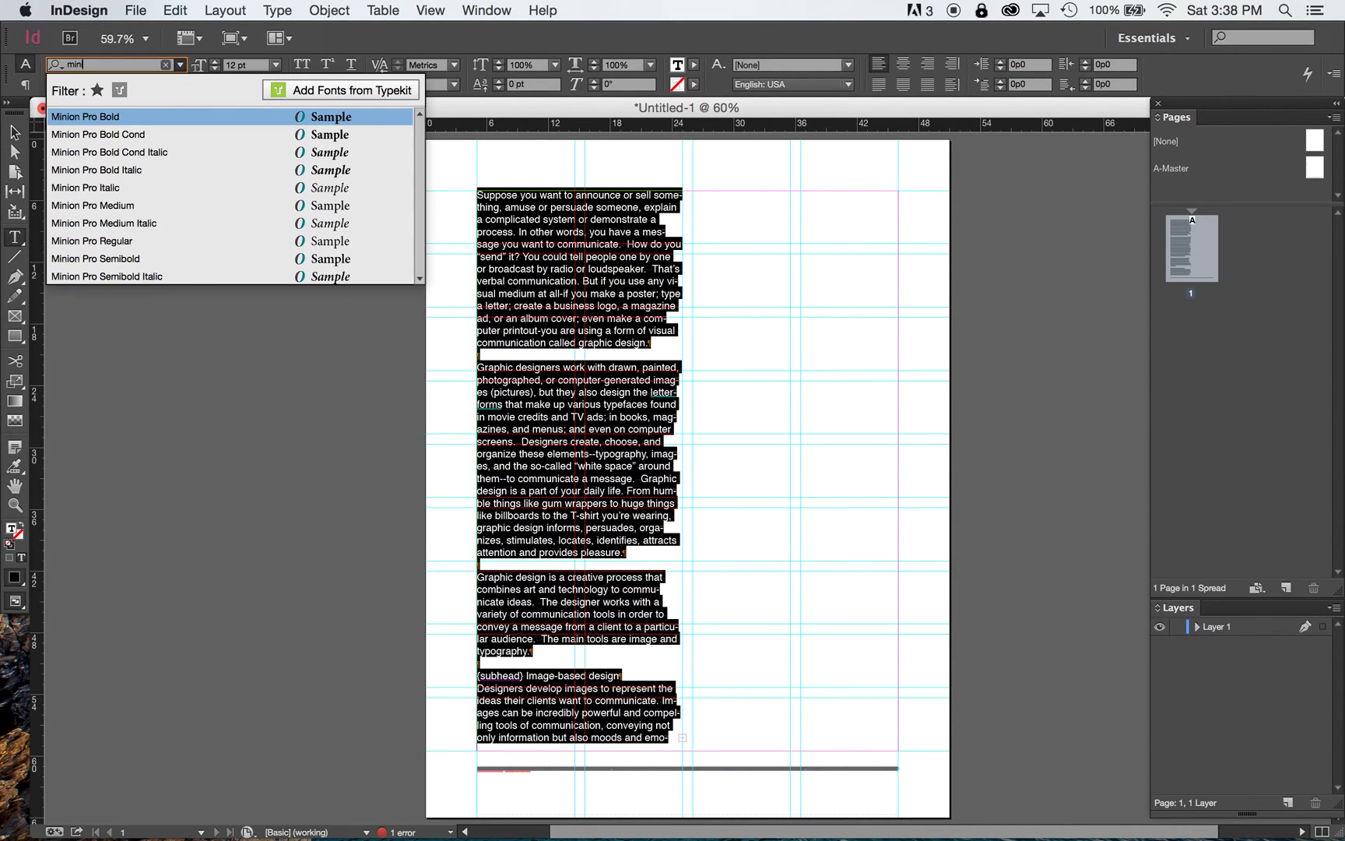
pyautogui.click(117, 242)
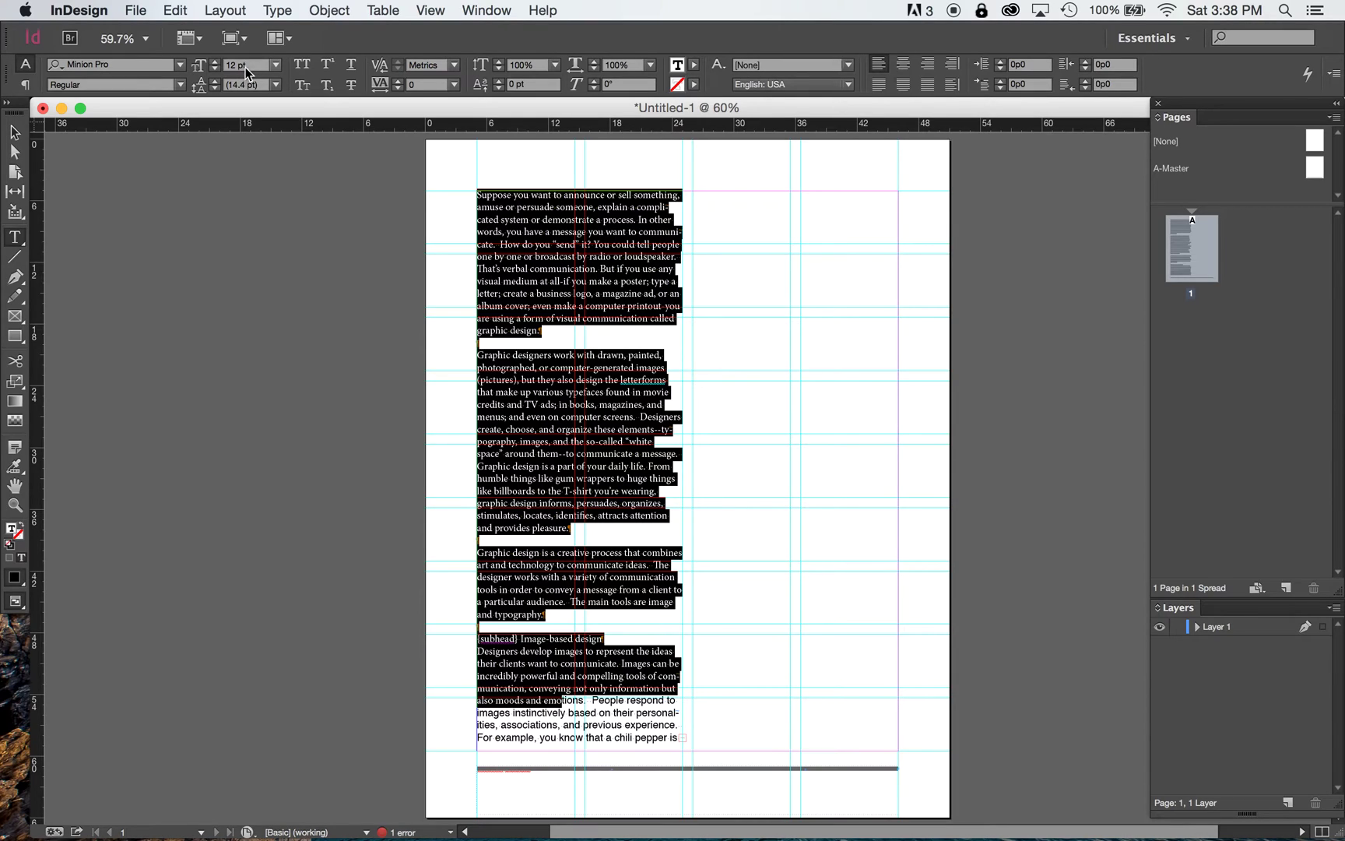
# Step: Set the selected body text to a font size of 9 pt with 11 pt leading
pyautogui.click(276, 67)
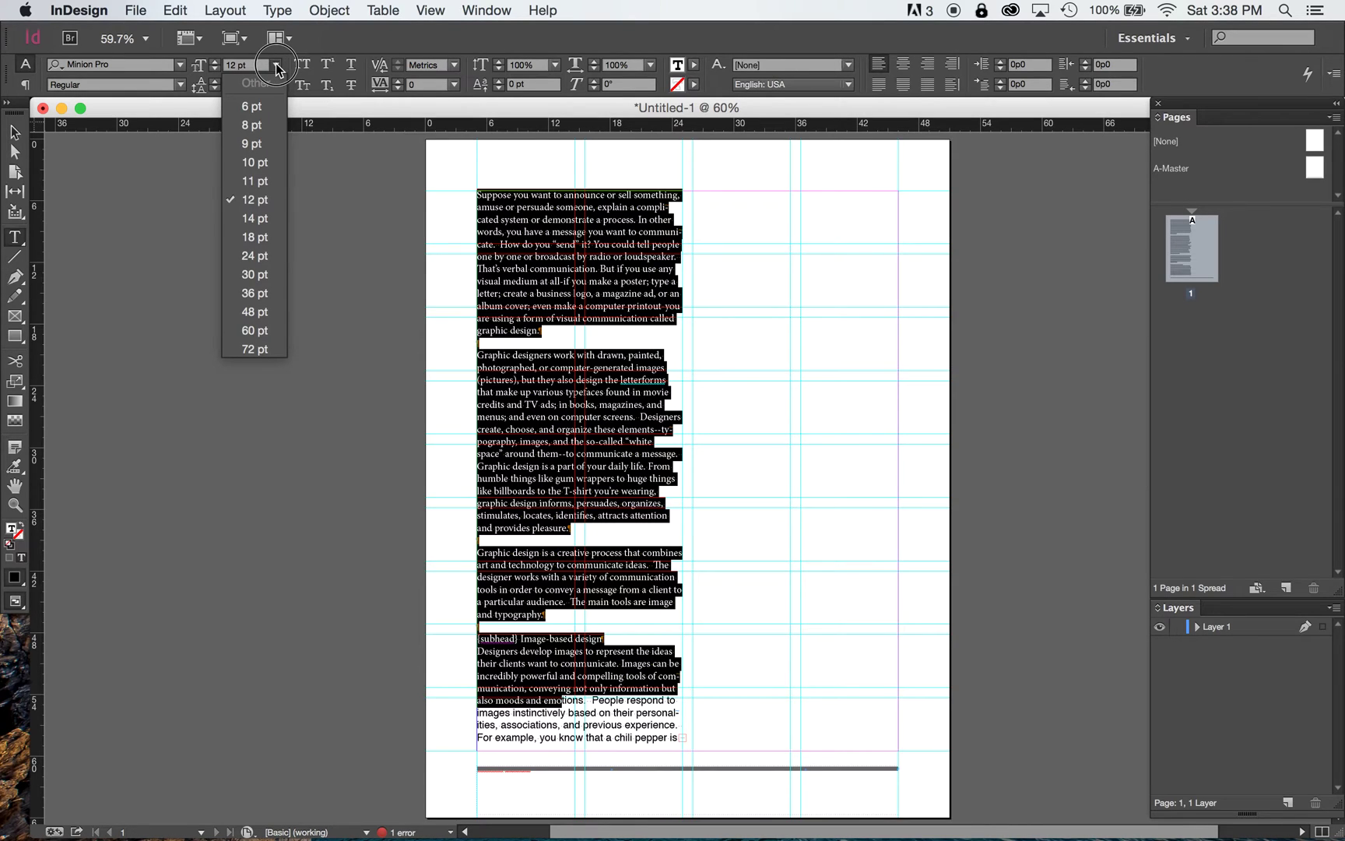
pyautogui.click(253, 143)
pyautogui.click(277, 84)
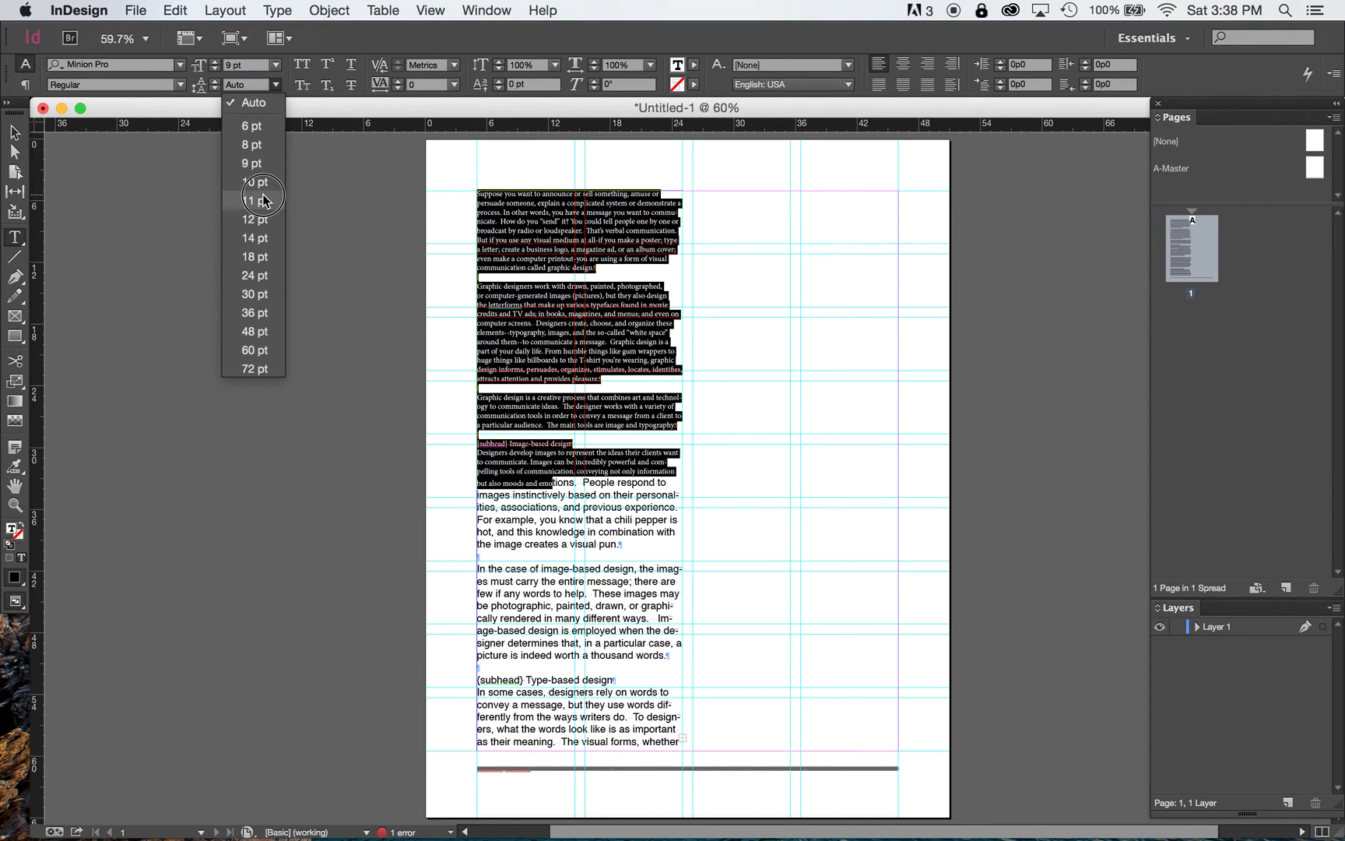
pyautogui.click(263, 196)
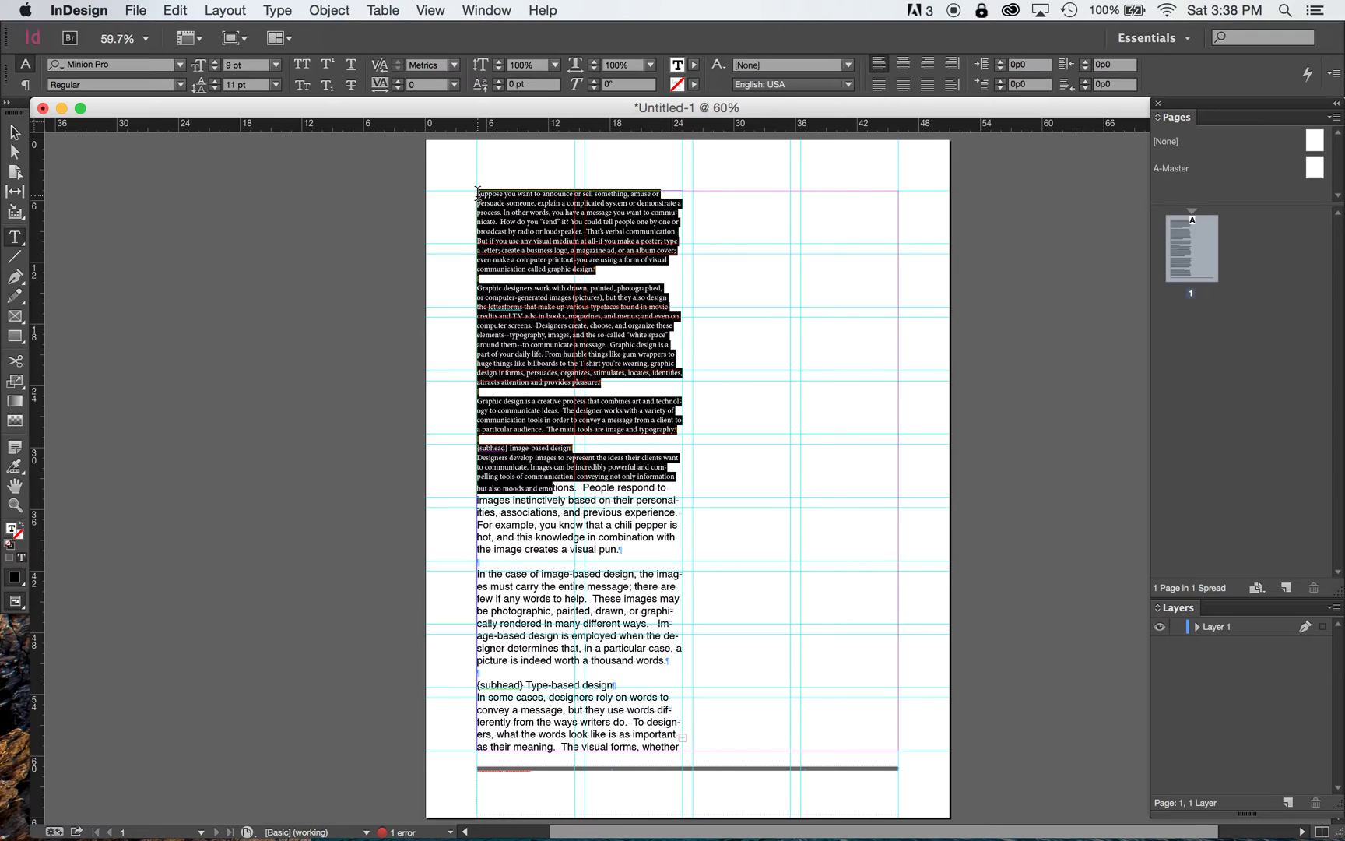
# Step: Shorten the text frame to 17p6 high so its lower edge meets the bottom of the third grid row
pyautogui.click(13, 134)
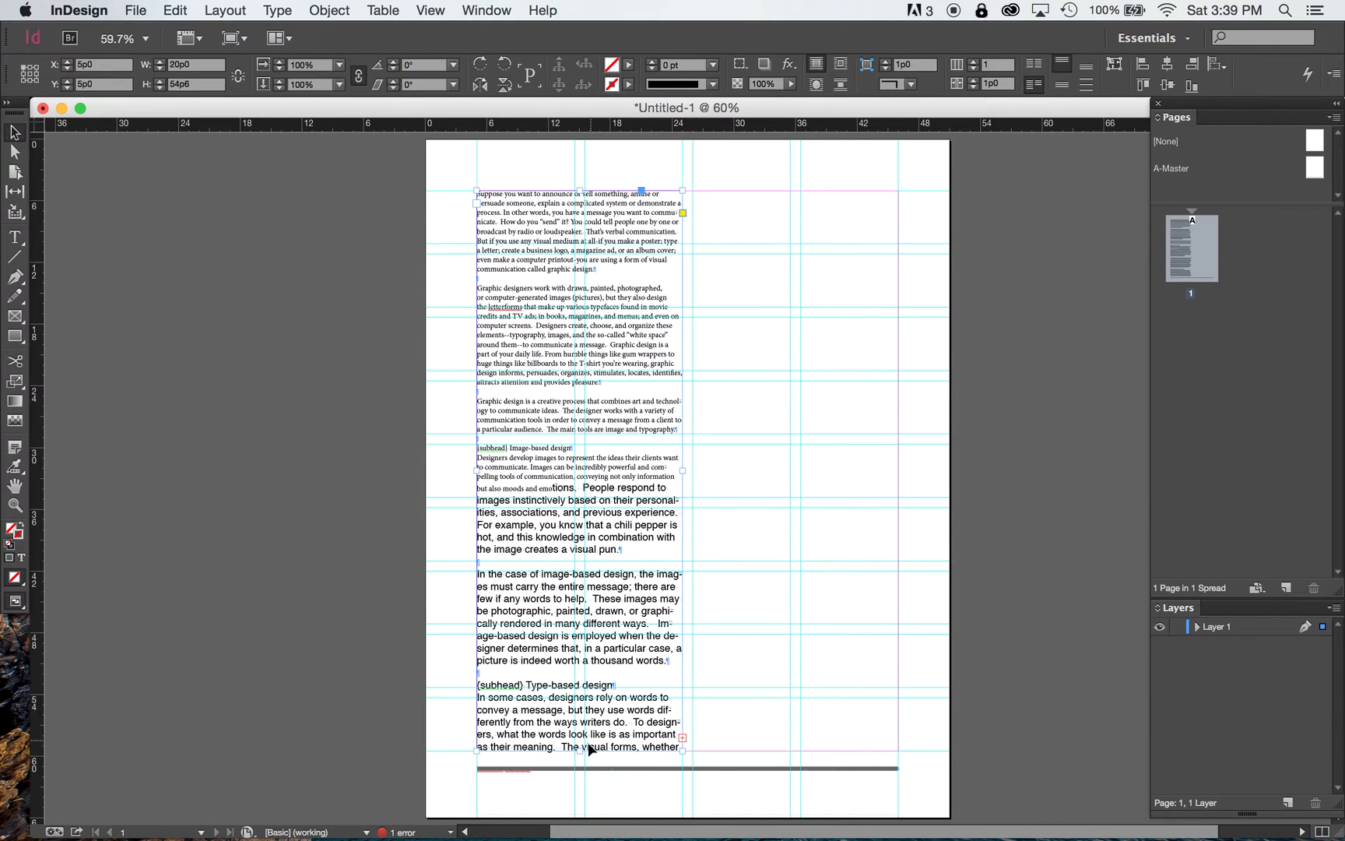
pyautogui.moveTo(580, 750); pyautogui.dragTo(599, 374)
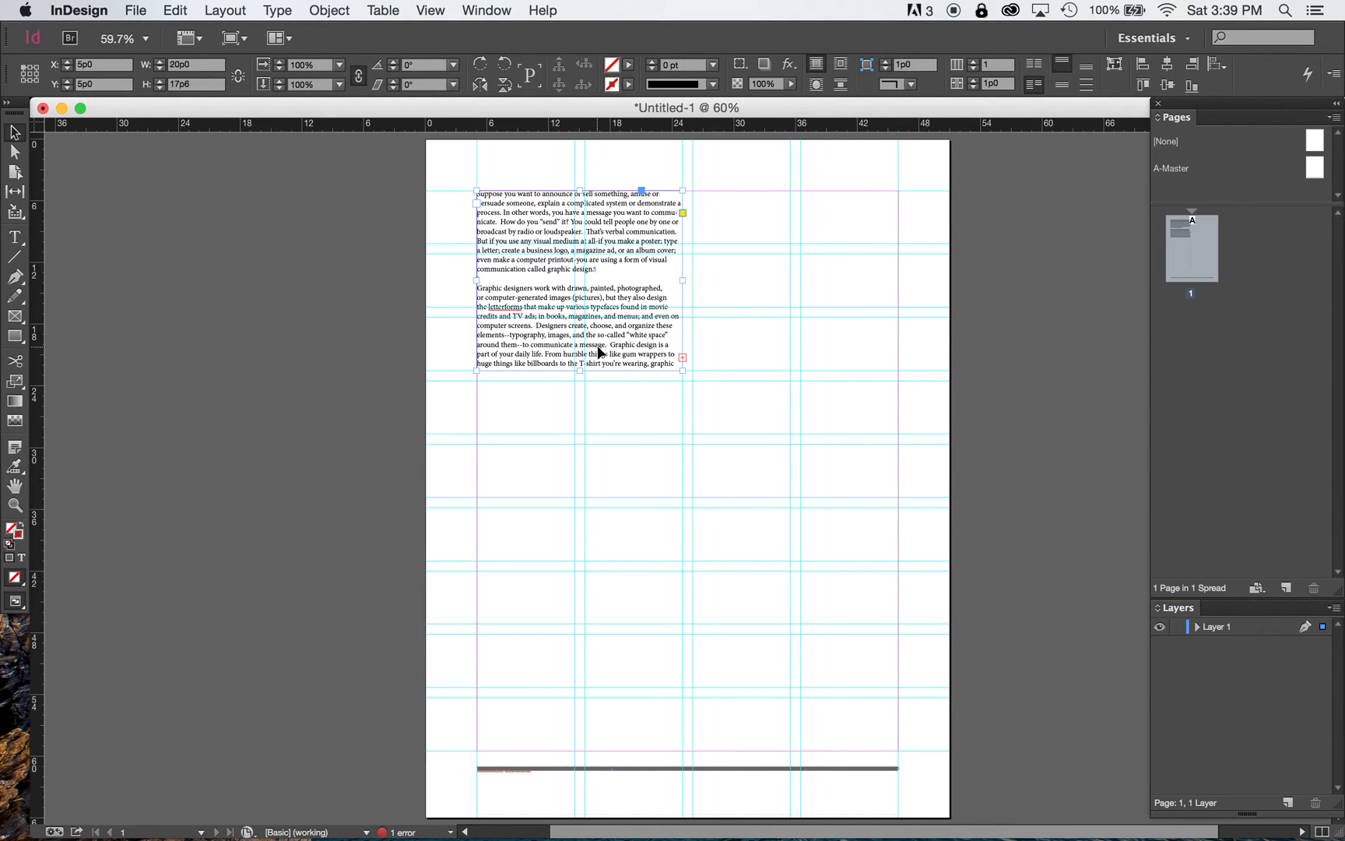
# Step: Insert an empty paragraph before the first line of the body text
pyautogui.press('super+equal')
pyautogui.press('super+equal')
pyautogui.press('super+equal')
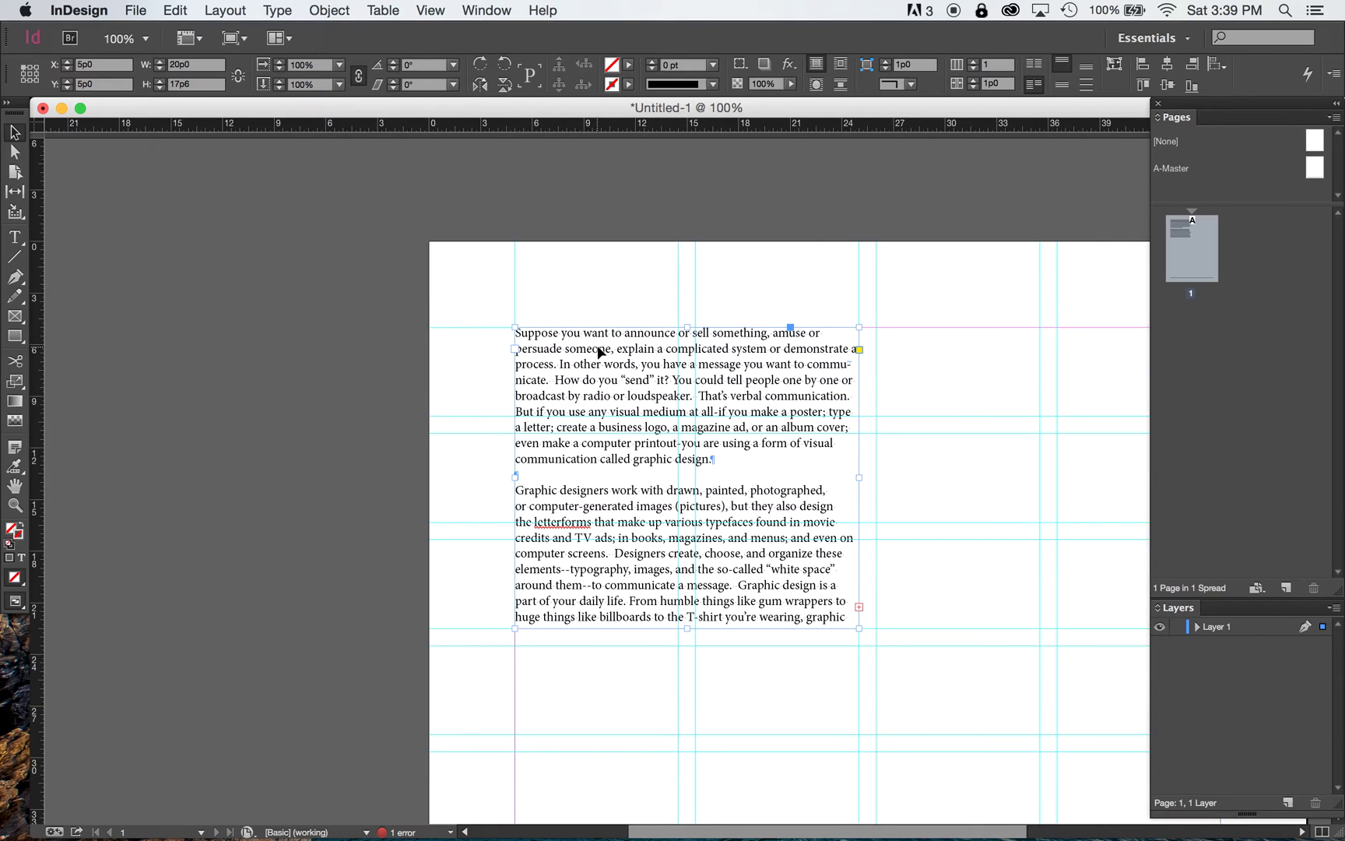
pyautogui.hscroll(5, 599, 353)
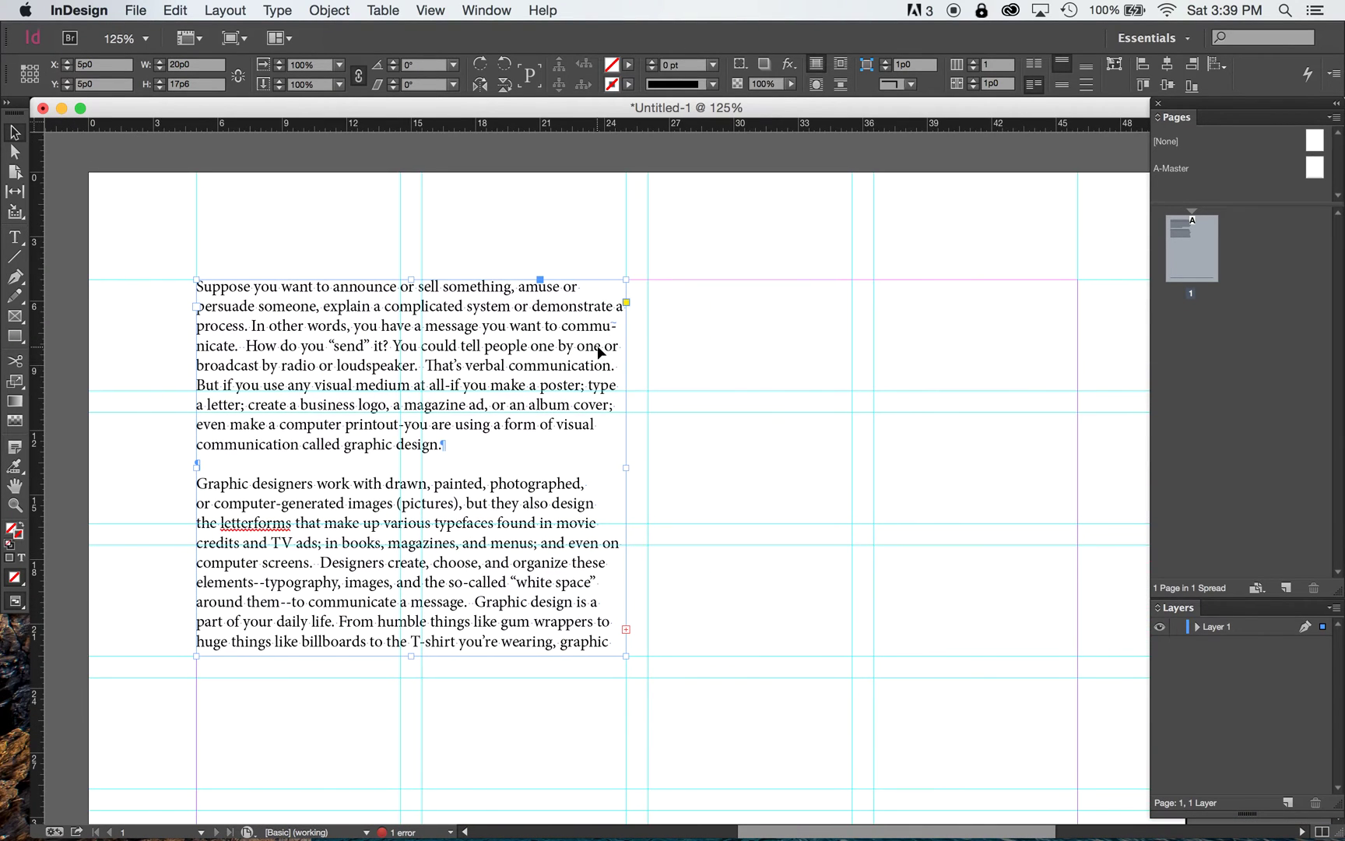
pyautogui.click(15, 238)
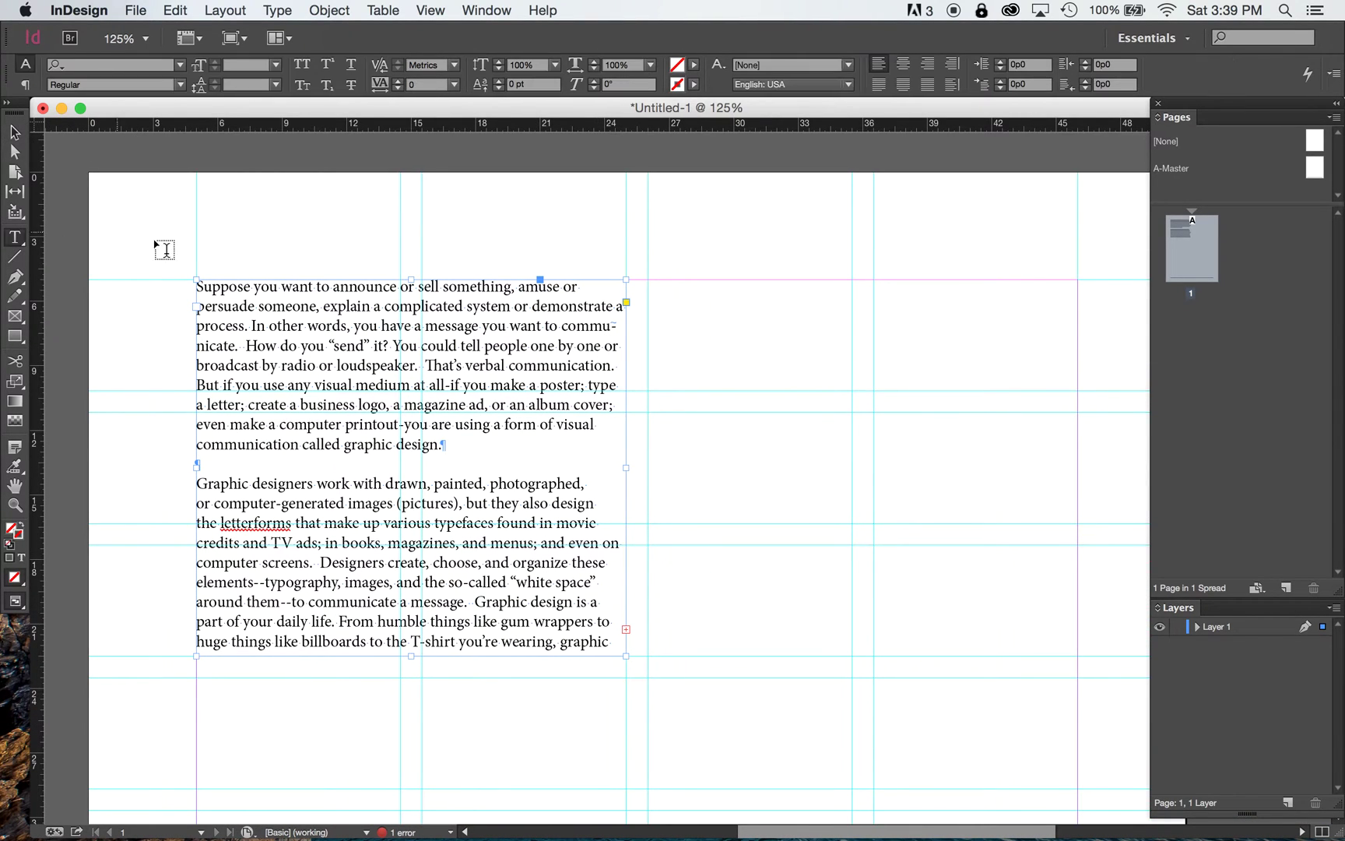
pyautogui.click(201, 289)
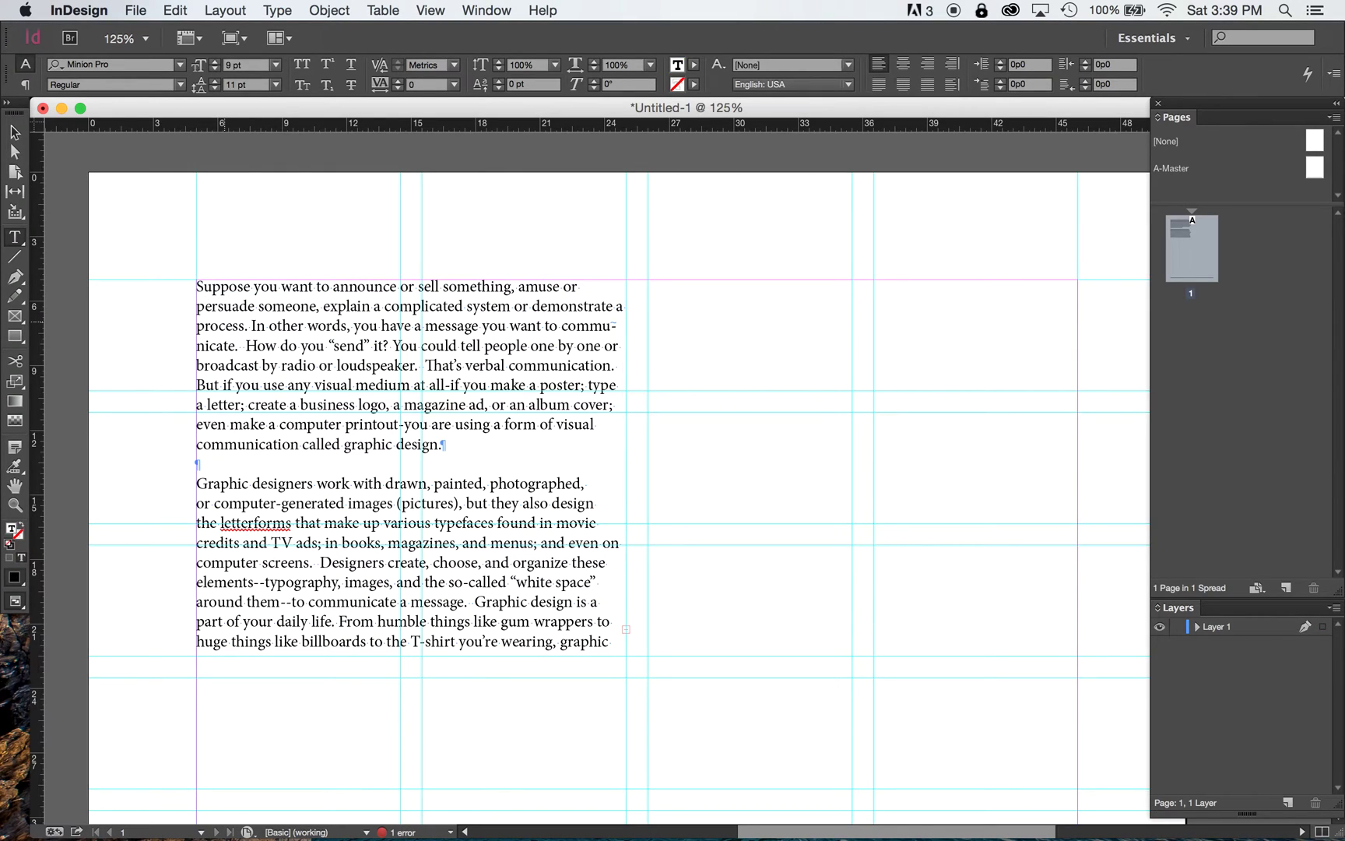
pyautogui.press('Return')
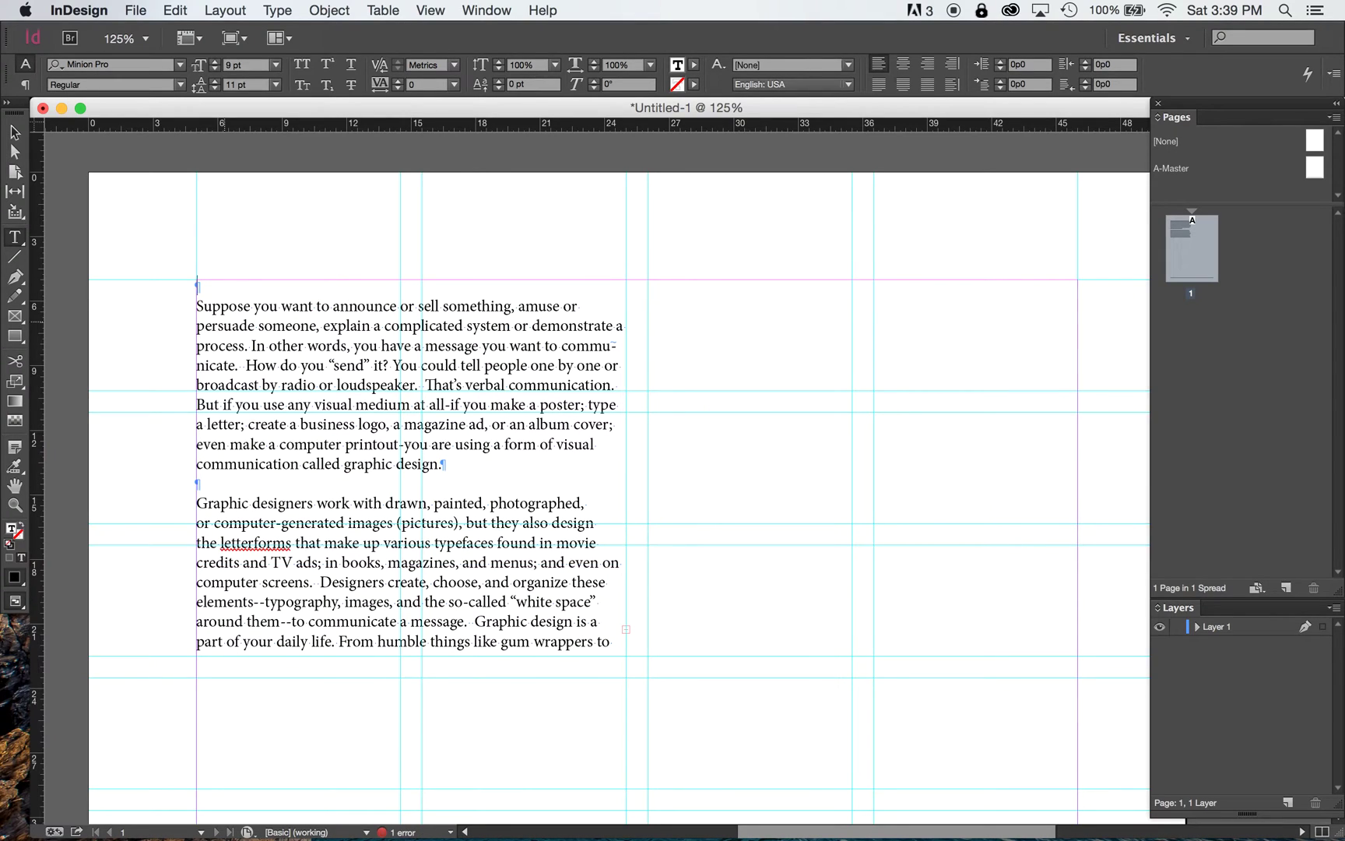
# Step: Enter the heading "Minion Pro Regular 9/11" in the empty paragraph above the body text
pyautogui.write('Minion')
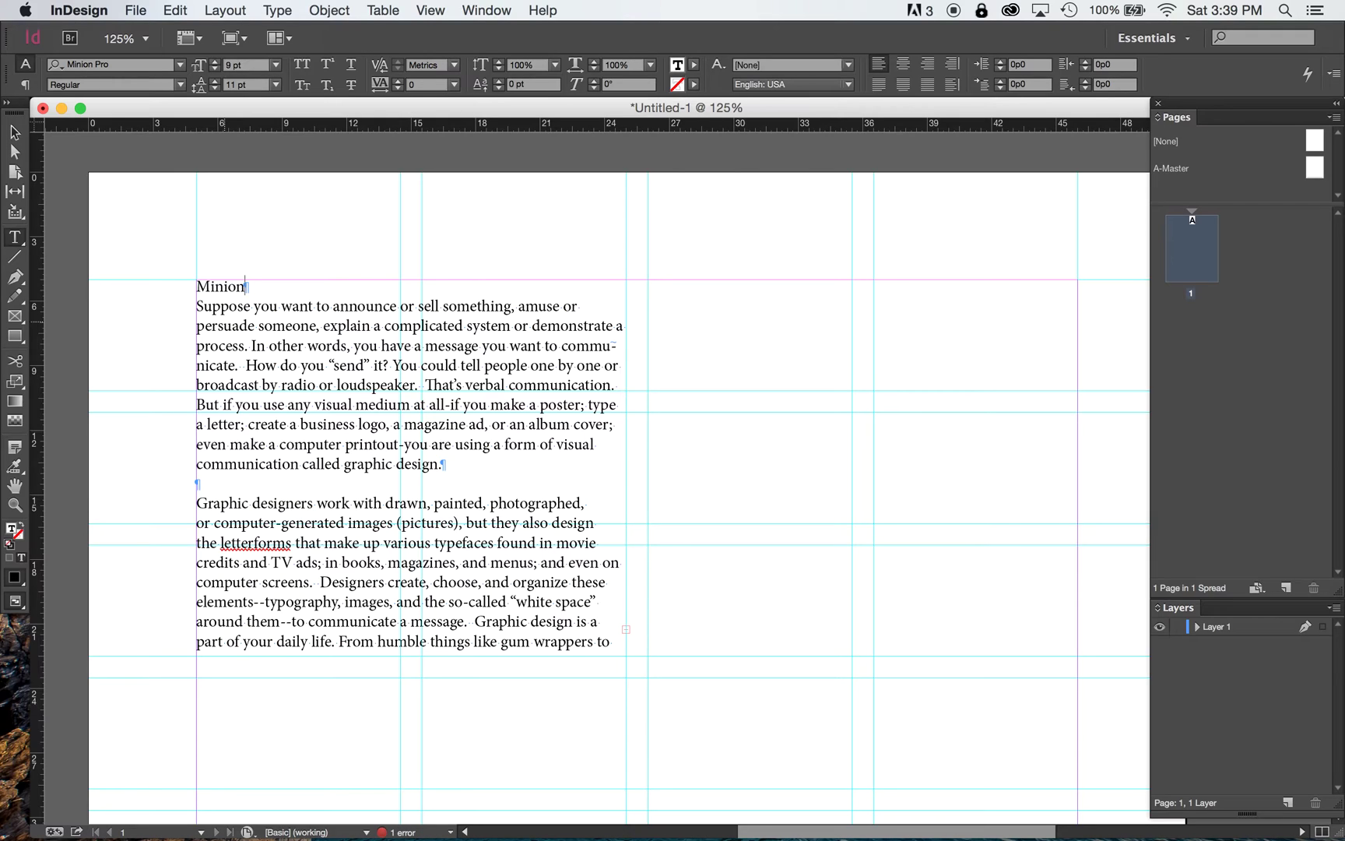
pyautogui.write(' Pro Regular')
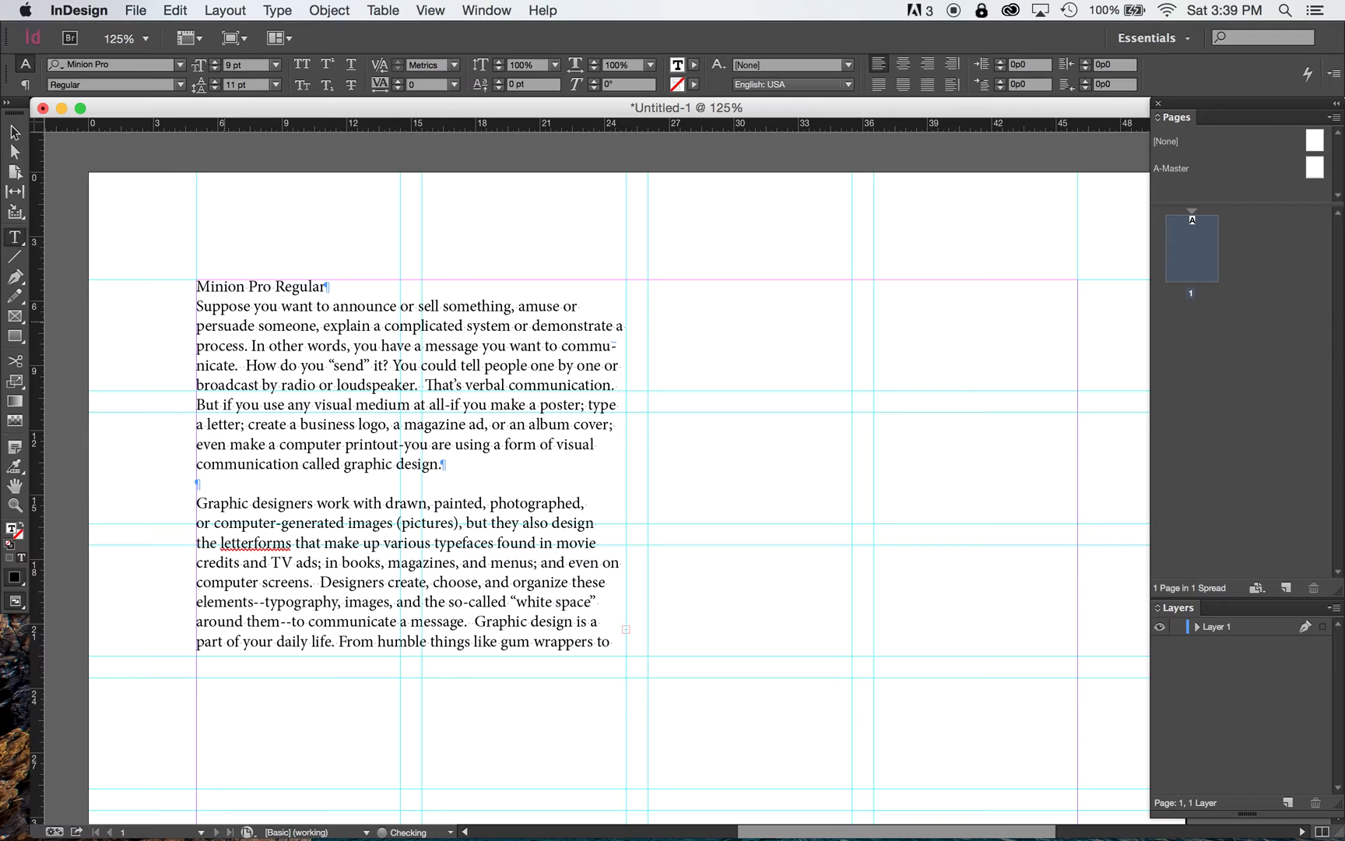
pyautogui.write(' 9/11')
# Step: Set the whole heading line of the text frame in Minion Pro Bold and deselect the frame
pyautogui.tripleClick(267, 285)
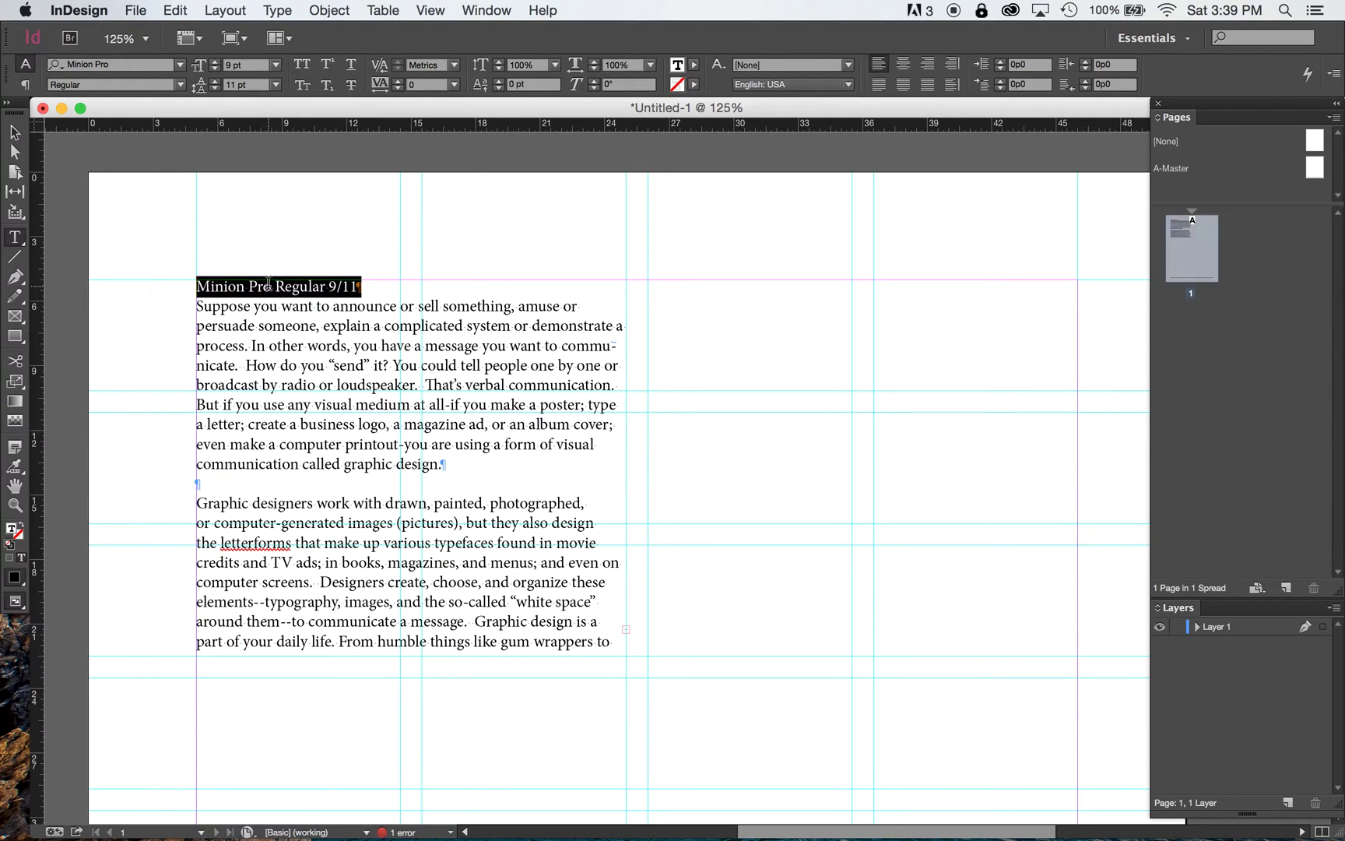
pyautogui.click(181, 86)
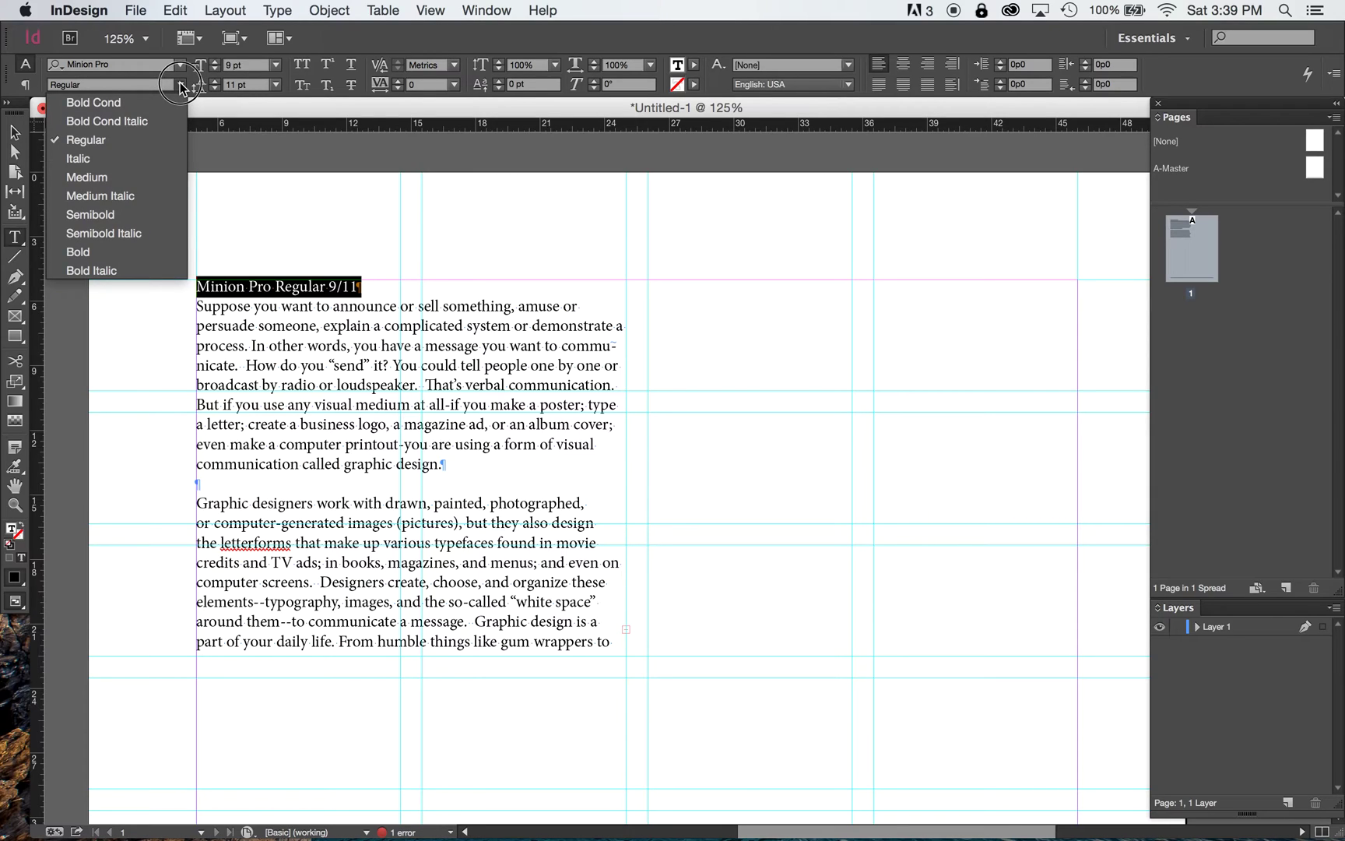
pyautogui.click(138, 253)
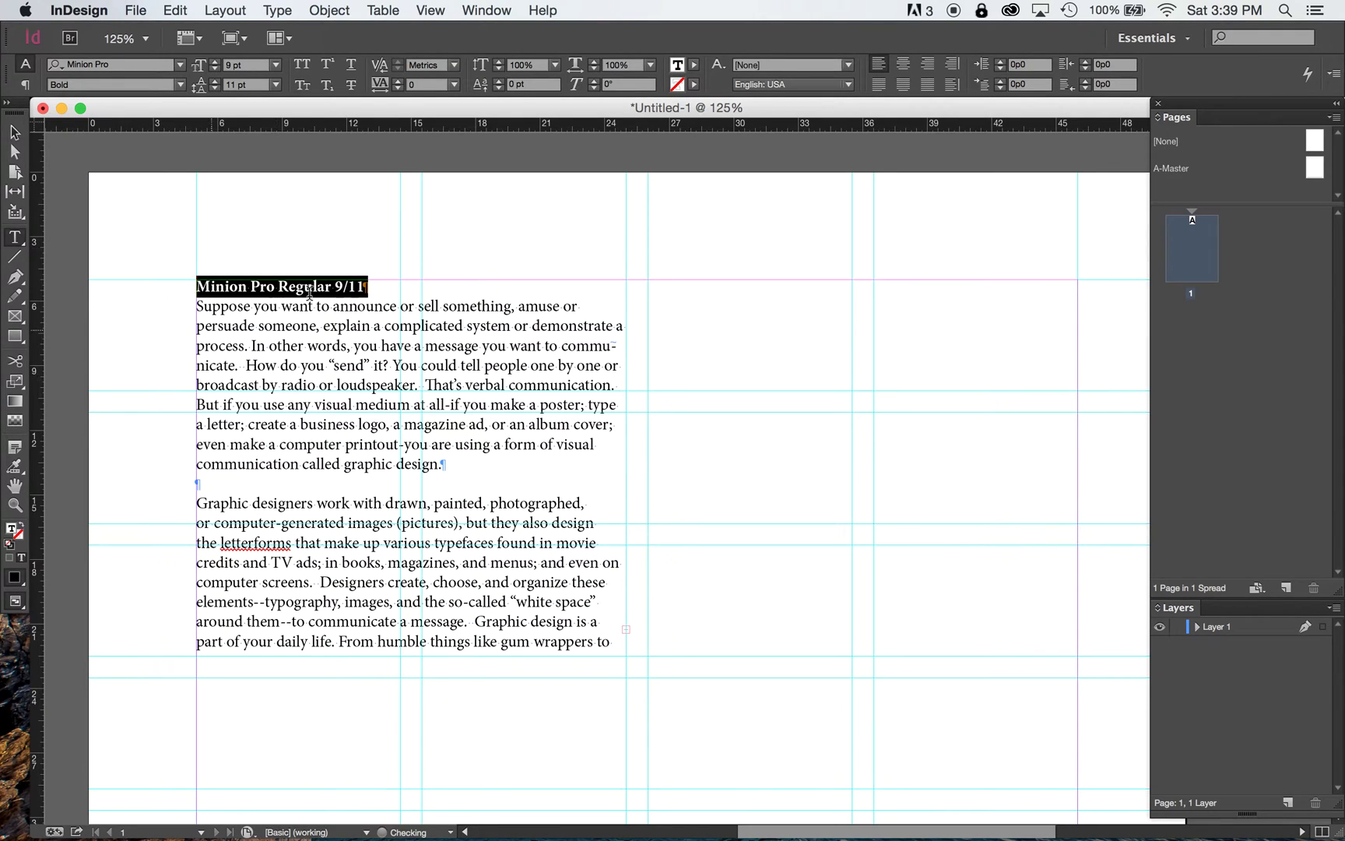
pyautogui.click(13, 133)
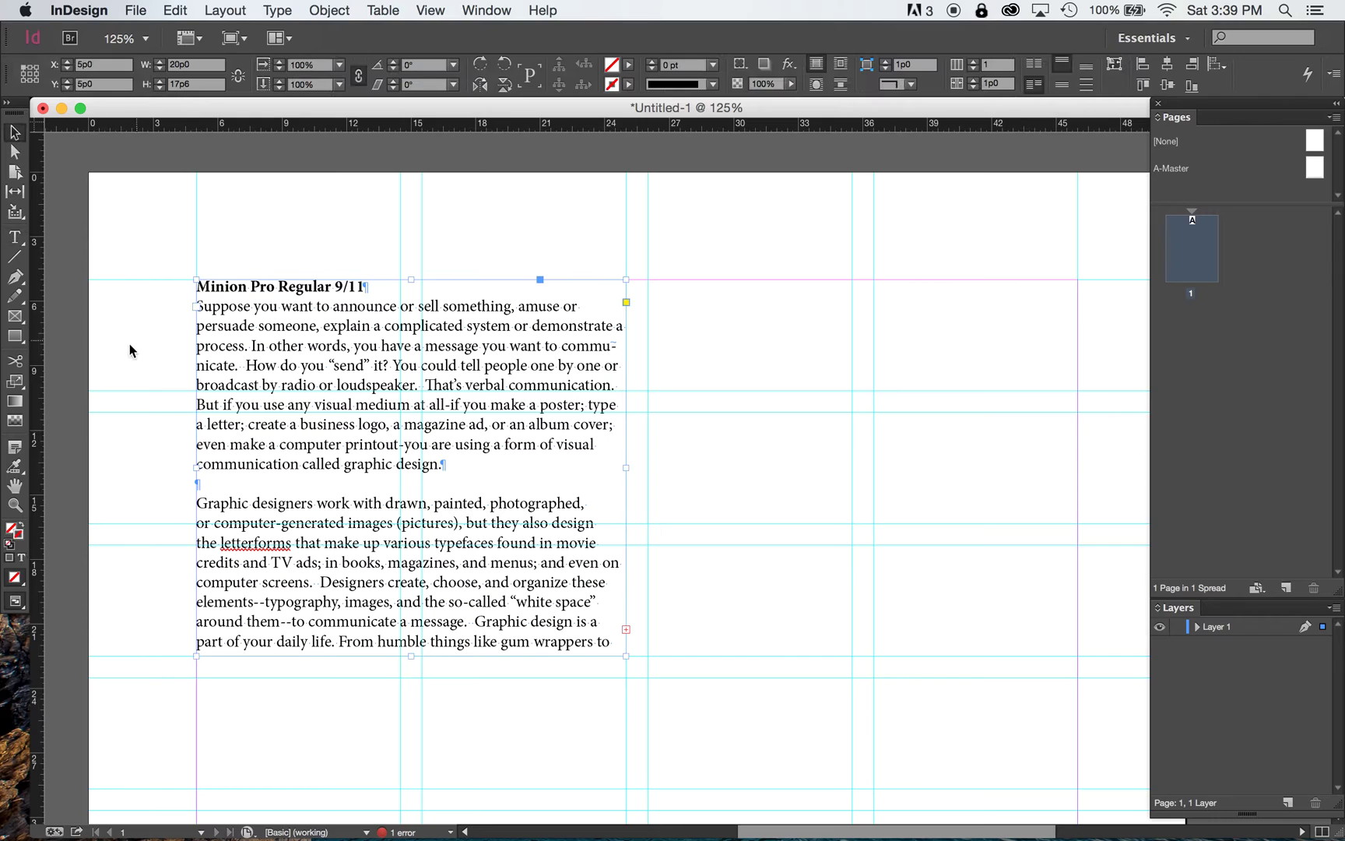
pyautogui.click(132, 351)
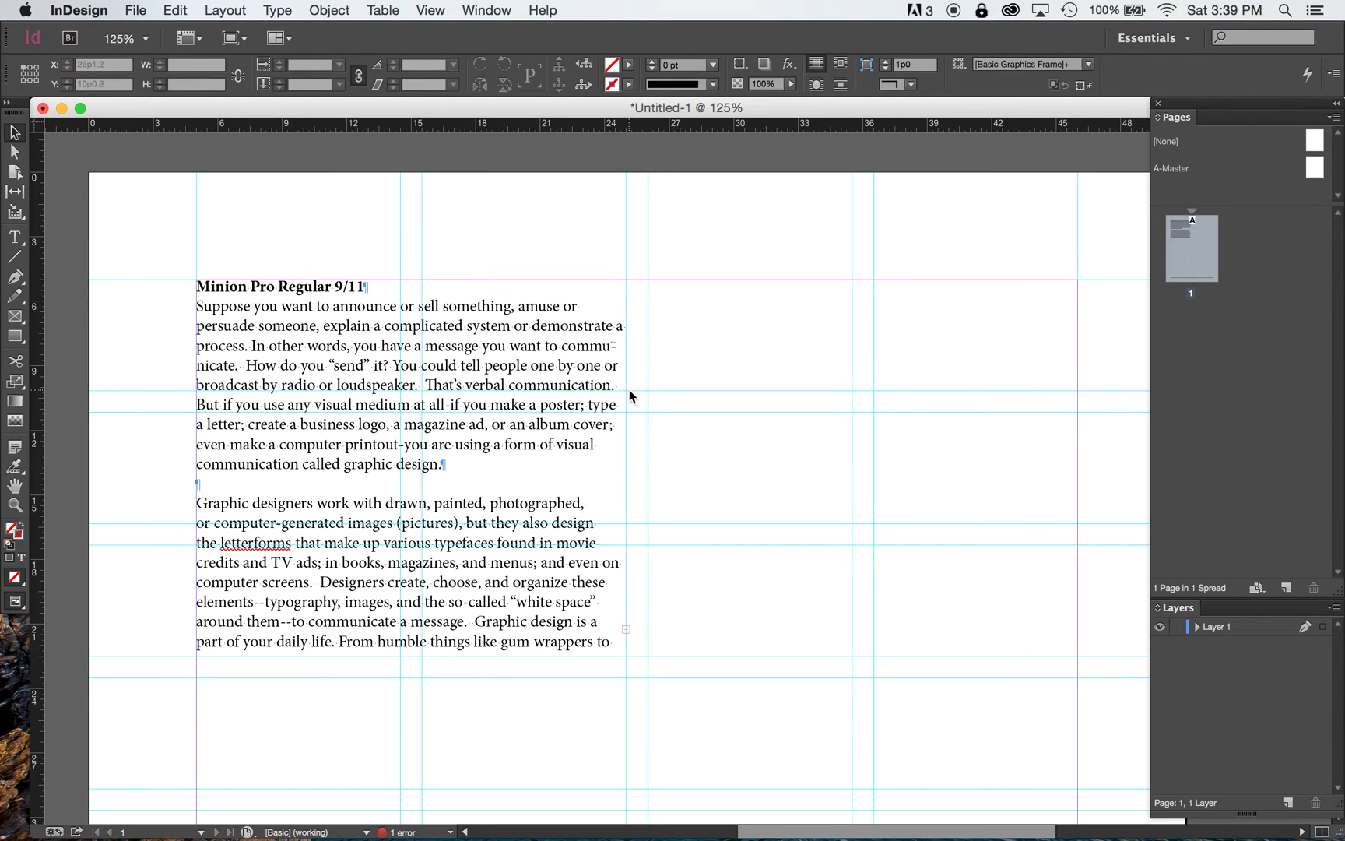
# Step: Switch to FontList 1Apr2015.pdf in Acrobat, examine the approved typefaces by category, and return to the InDesign layout
pyautogui.moveTo(880, 817)
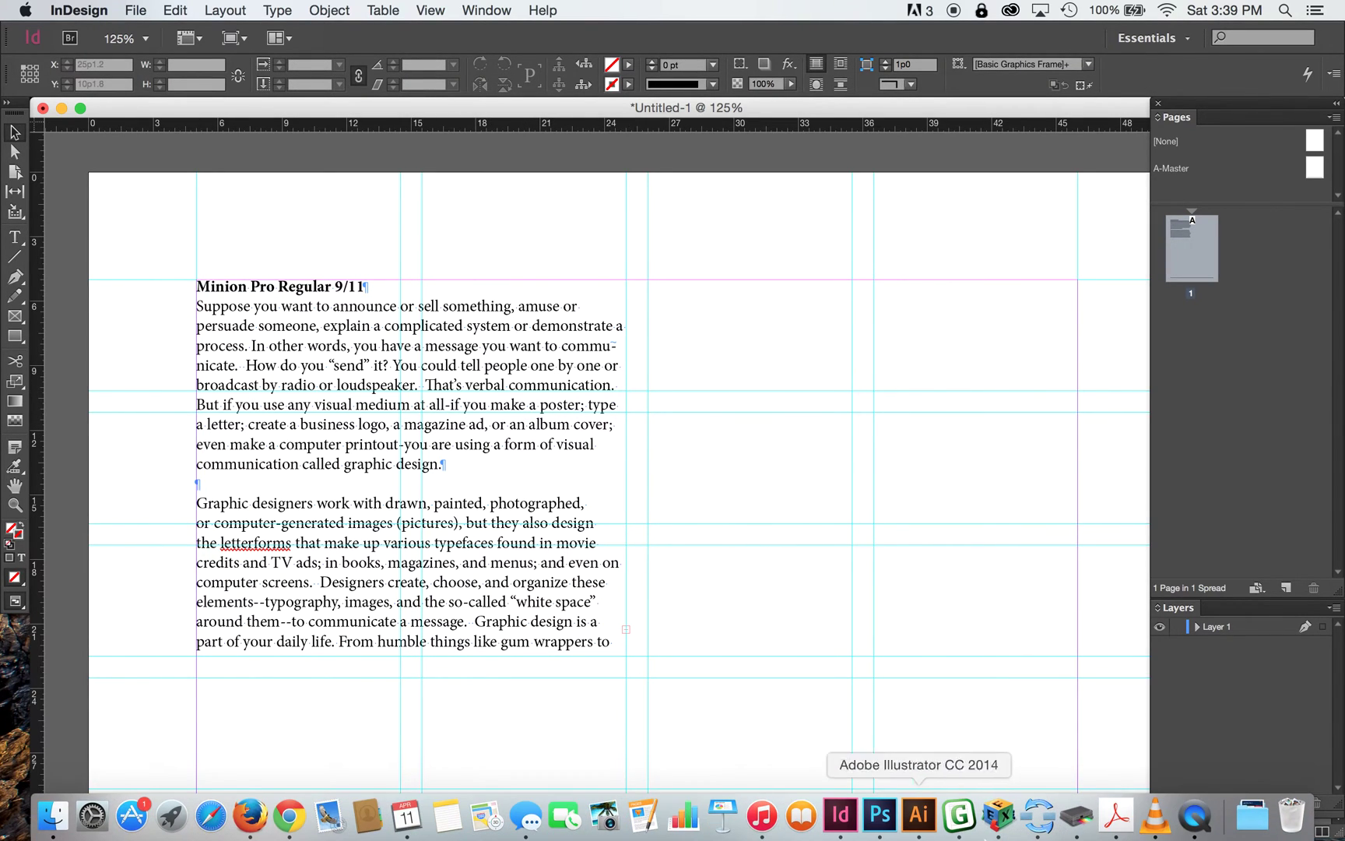
pyautogui.press('Tab')
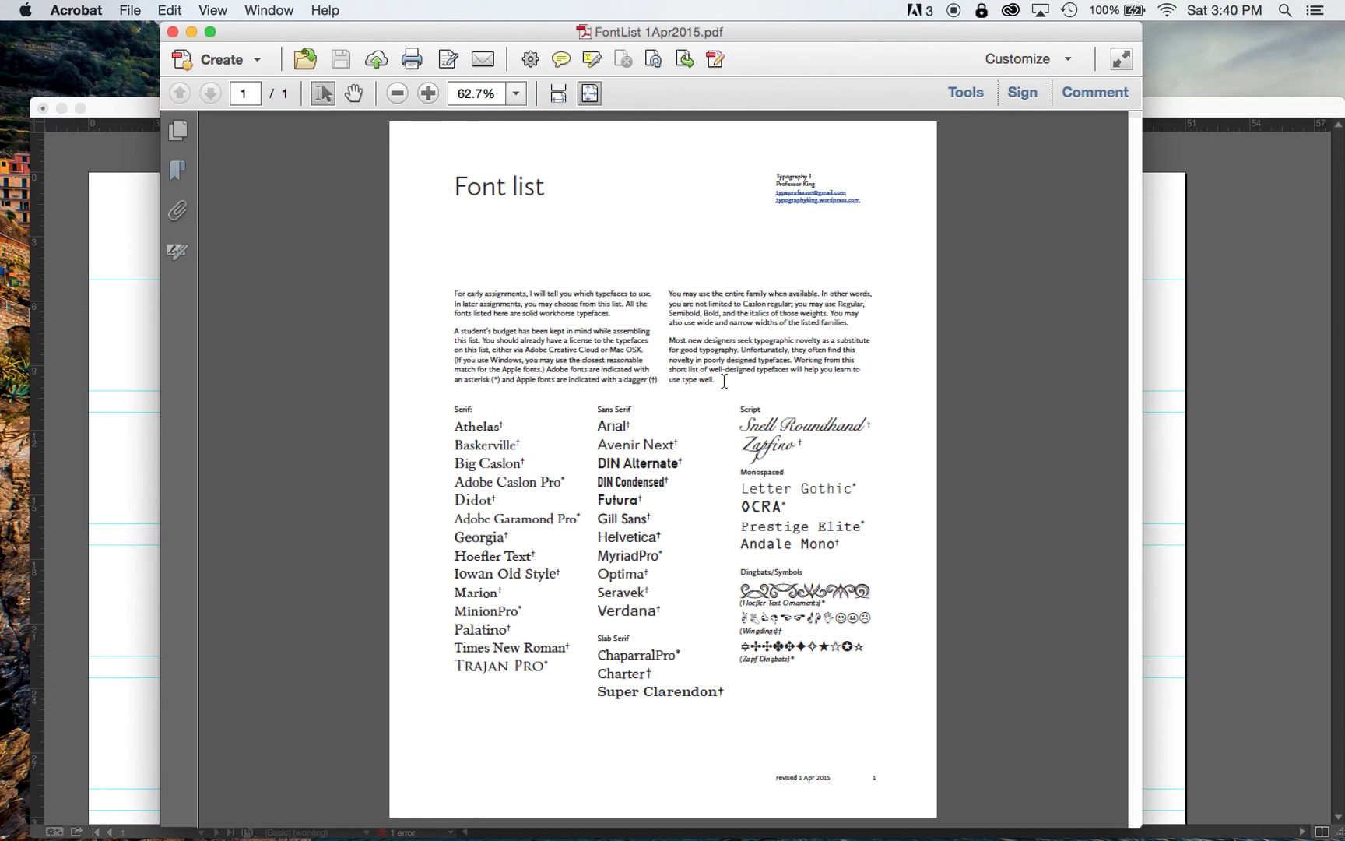
pyautogui.press('super+equal')
pyautogui.press('super+equal')
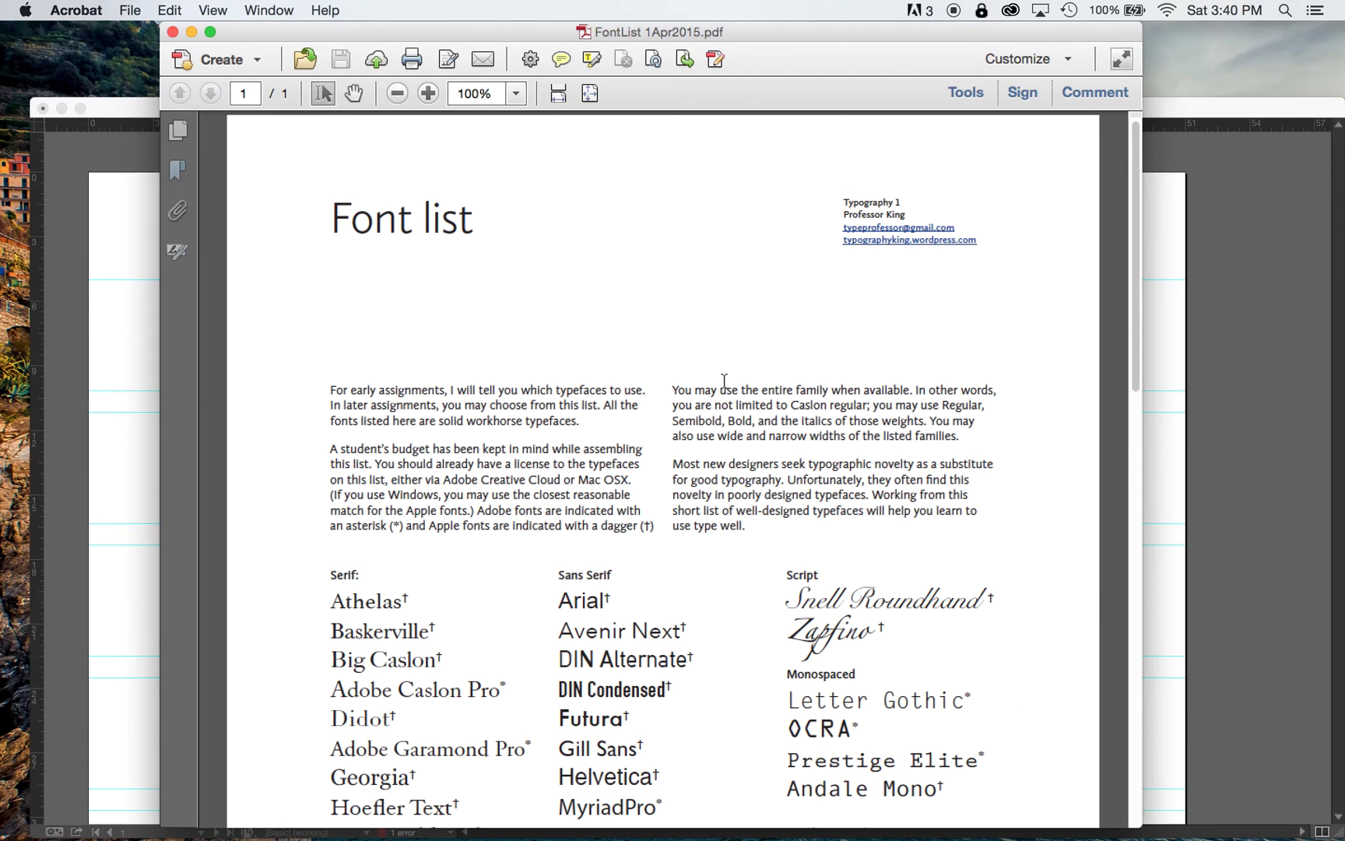
pyautogui.scroll(-5, 724, 381)
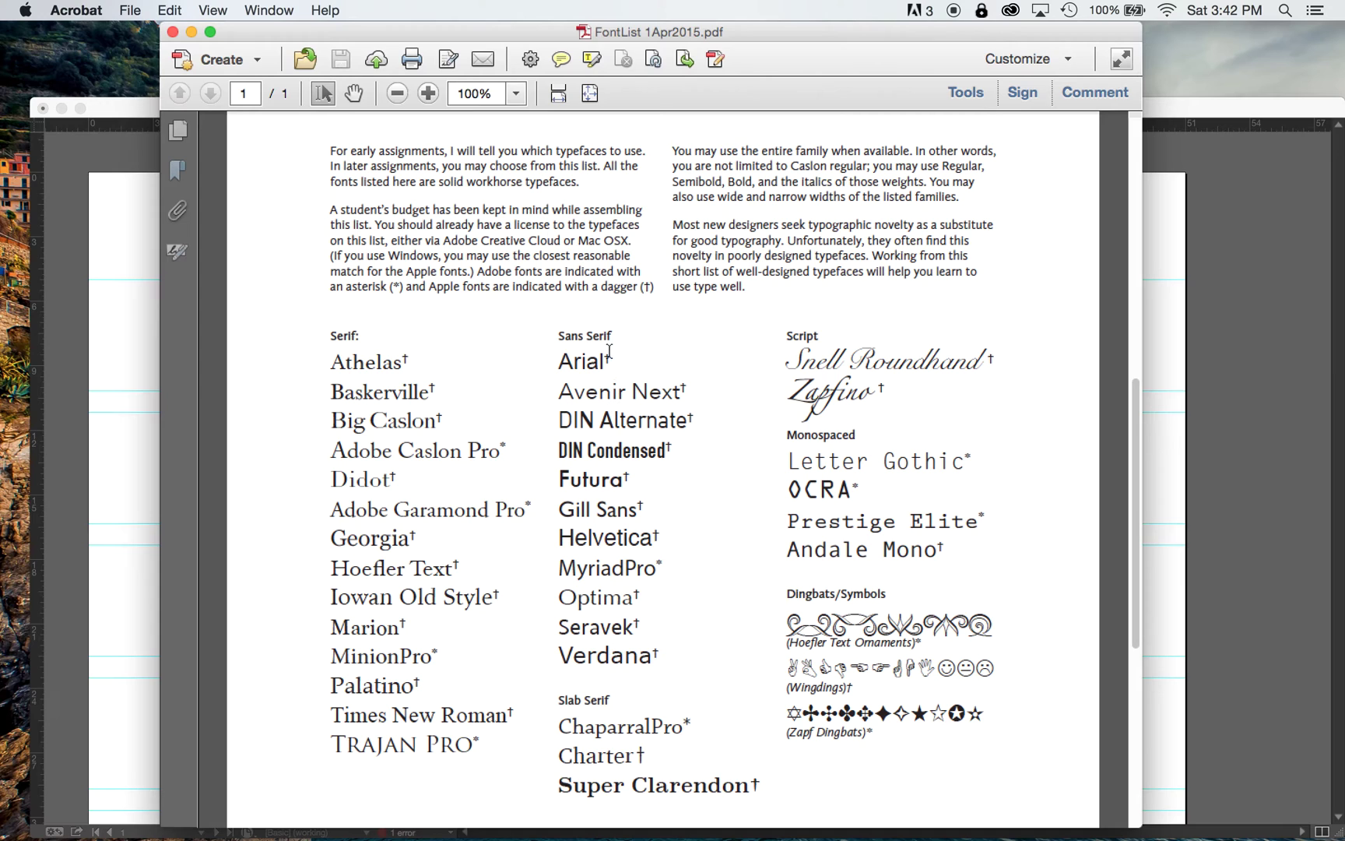
pyautogui.doubleClick(324, 30)
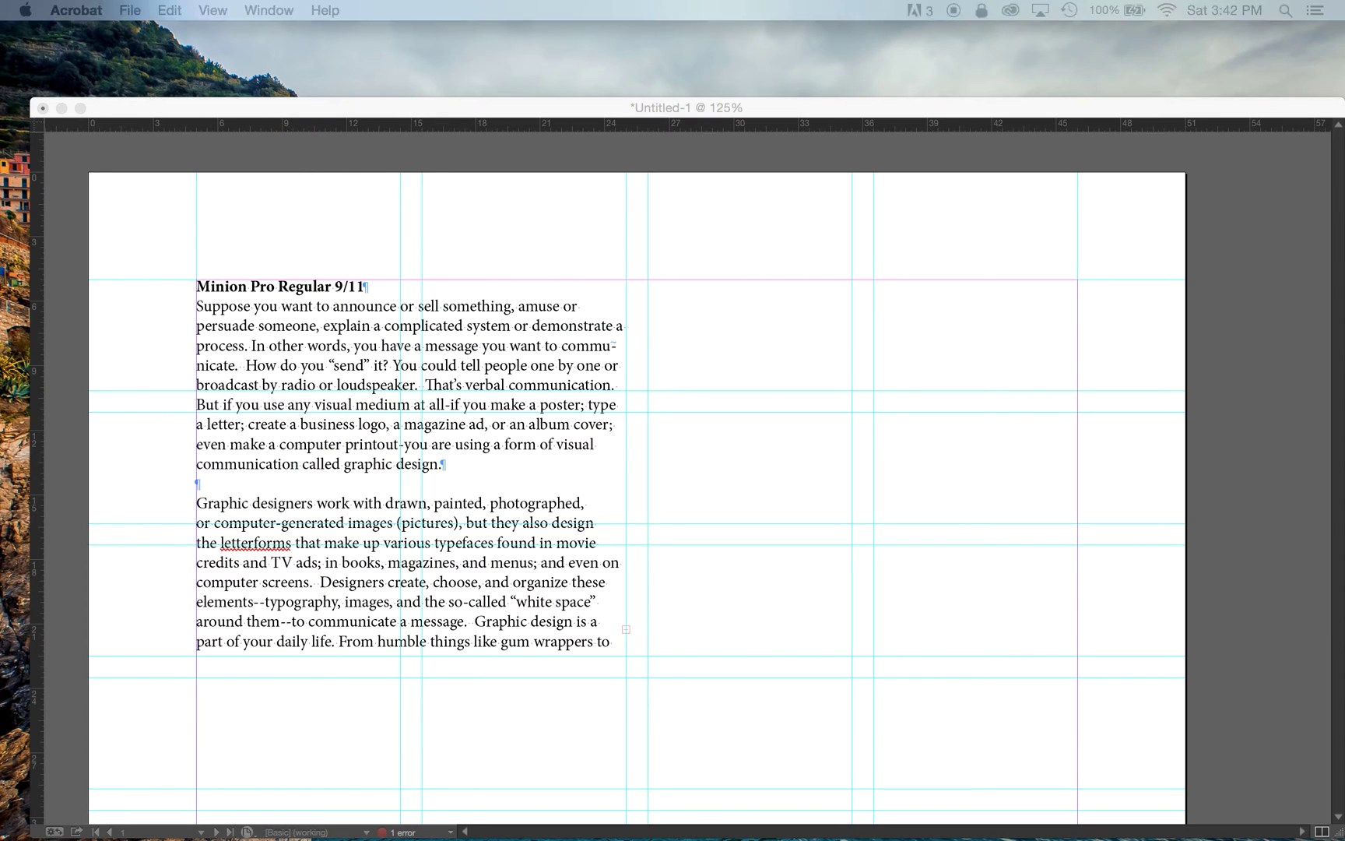
pyautogui.click(715, 358)
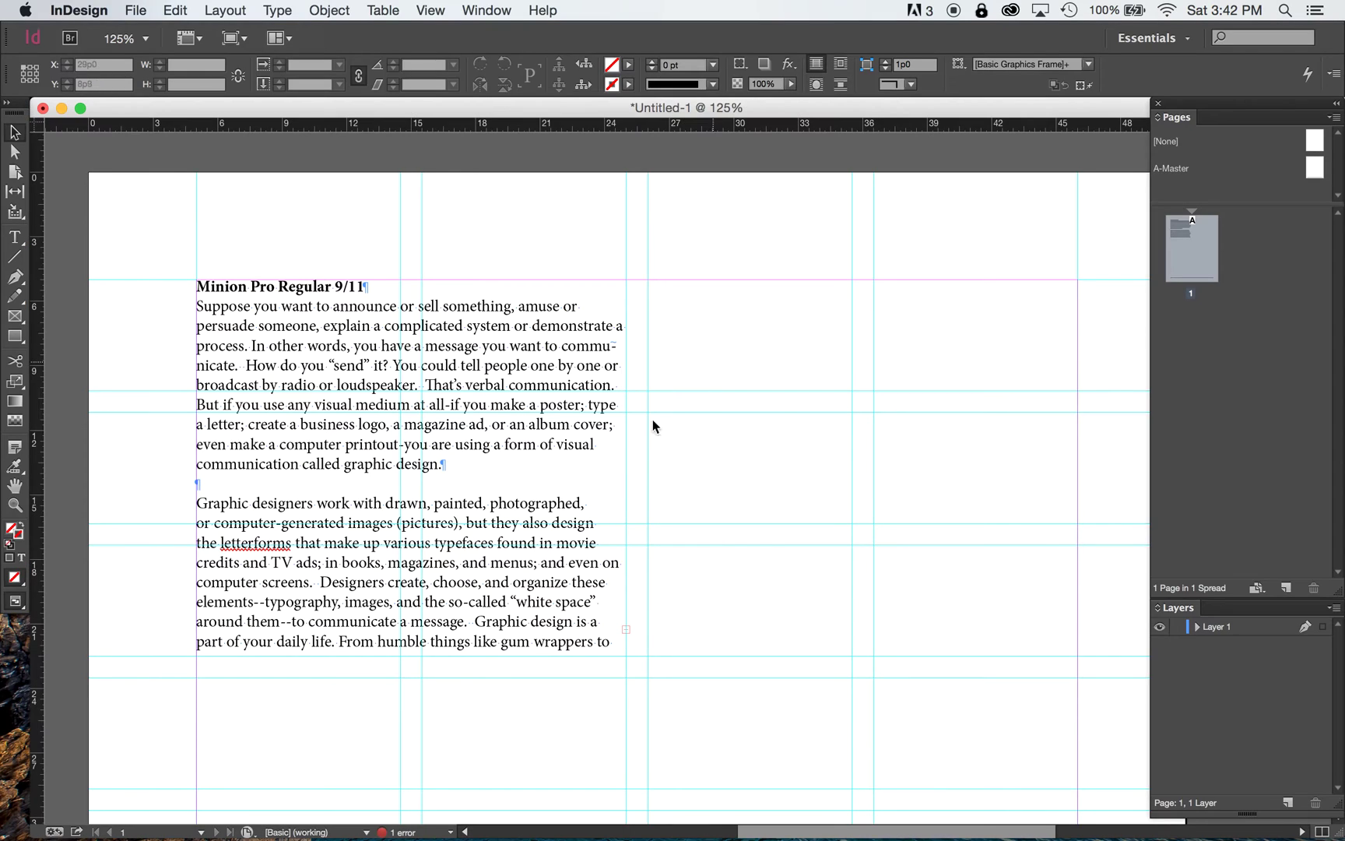
# Step: Copy the text frame and place the duplicate beside it in the second half of the page, at X 26p0, Y 5p0
pyautogui.press('super+minus')
pyautogui.press('super+minus')
pyautogui.press('super+minus')
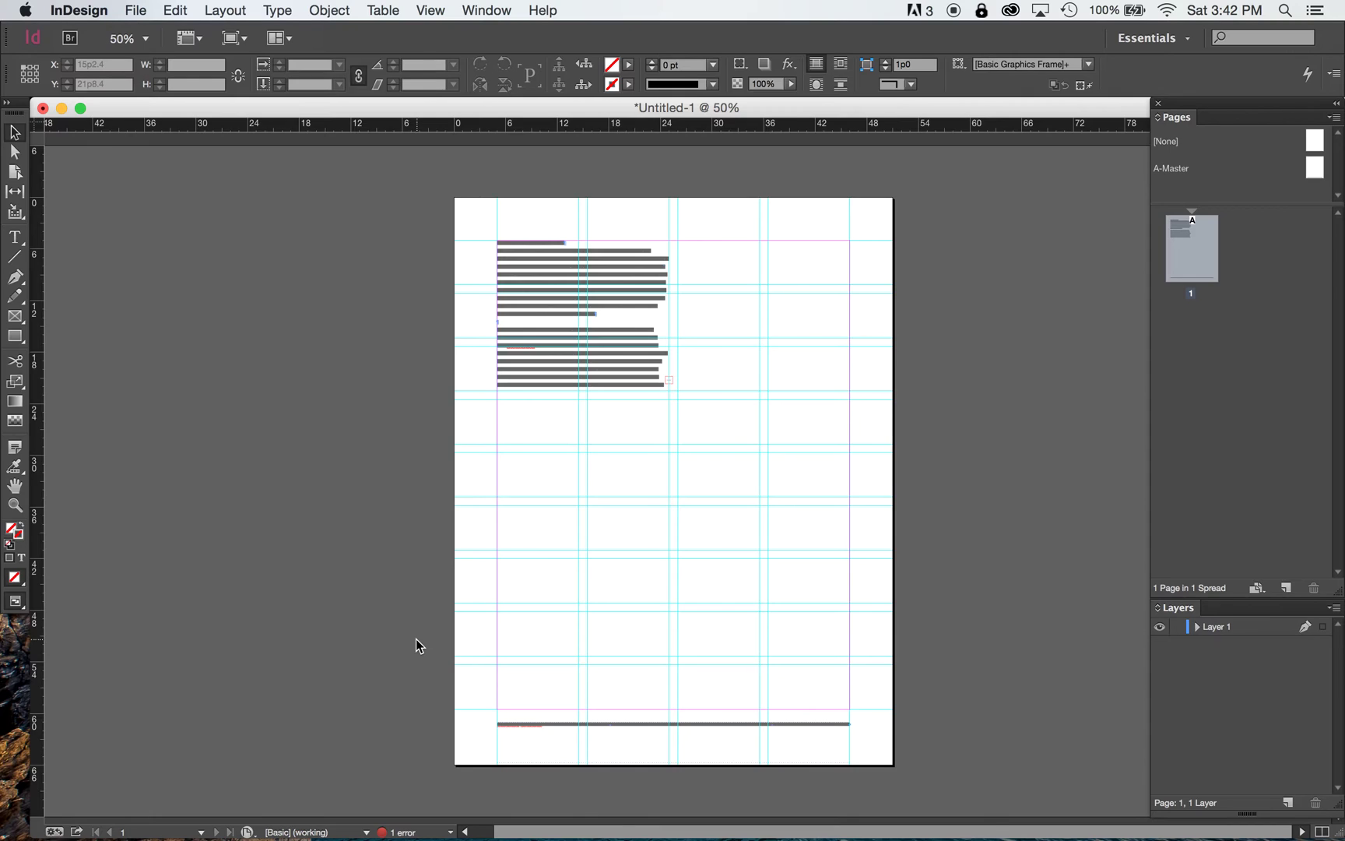
pyautogui.press('super+equal')
pyautogui.scroll(3, 416, 645)
pyautogui.hscroll(3, 417, 645)
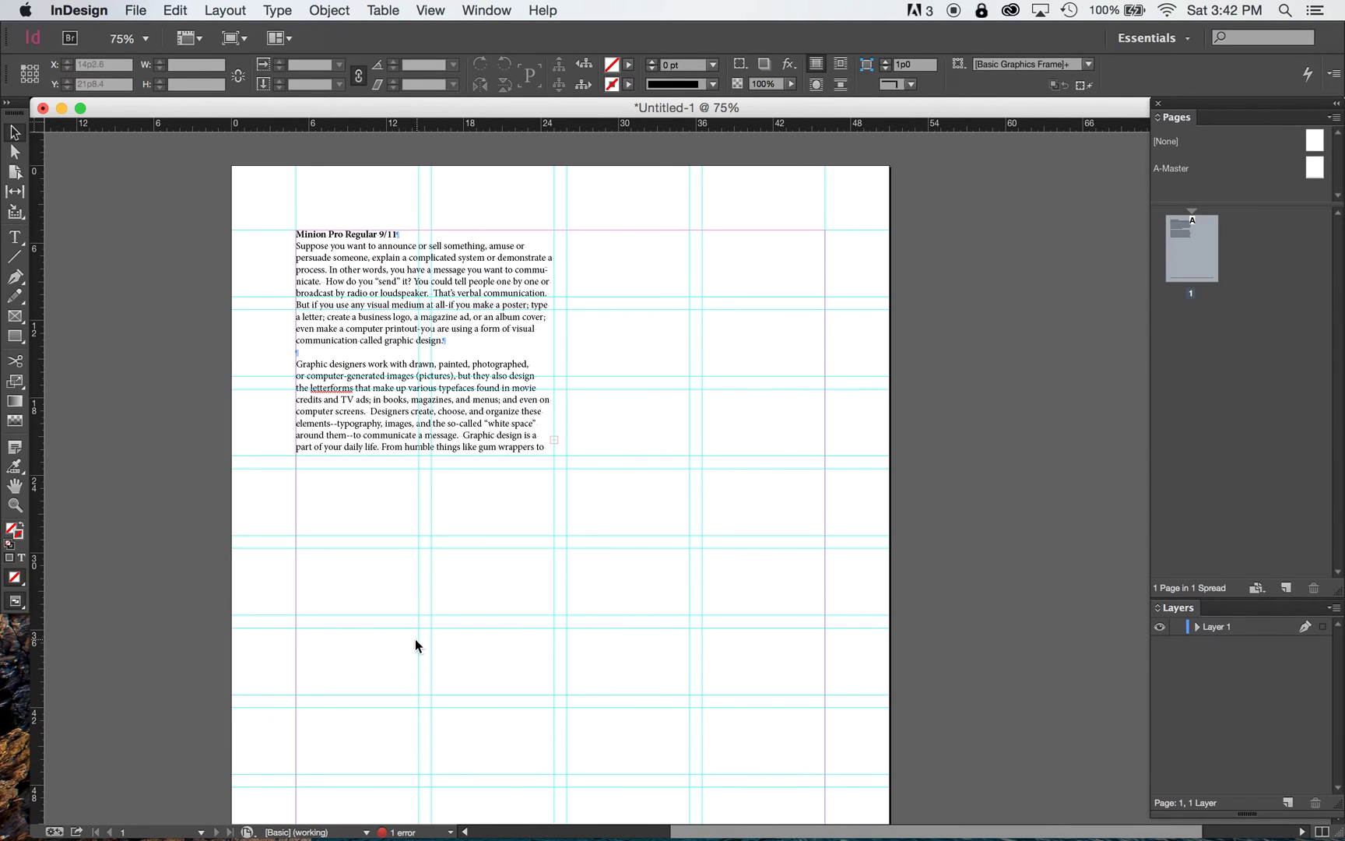
pyautogui.click(419, 278)
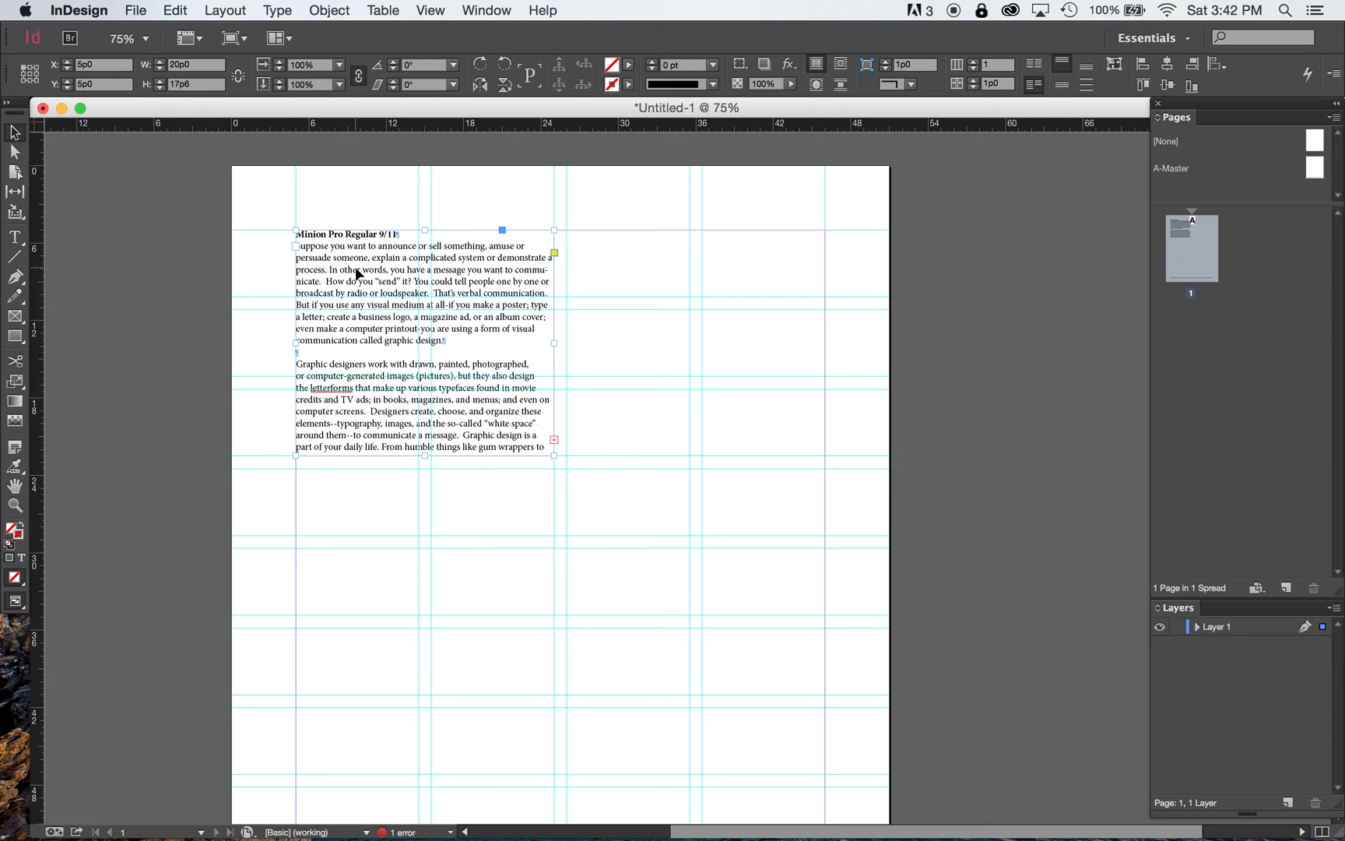
pyautogui.press('super+v')
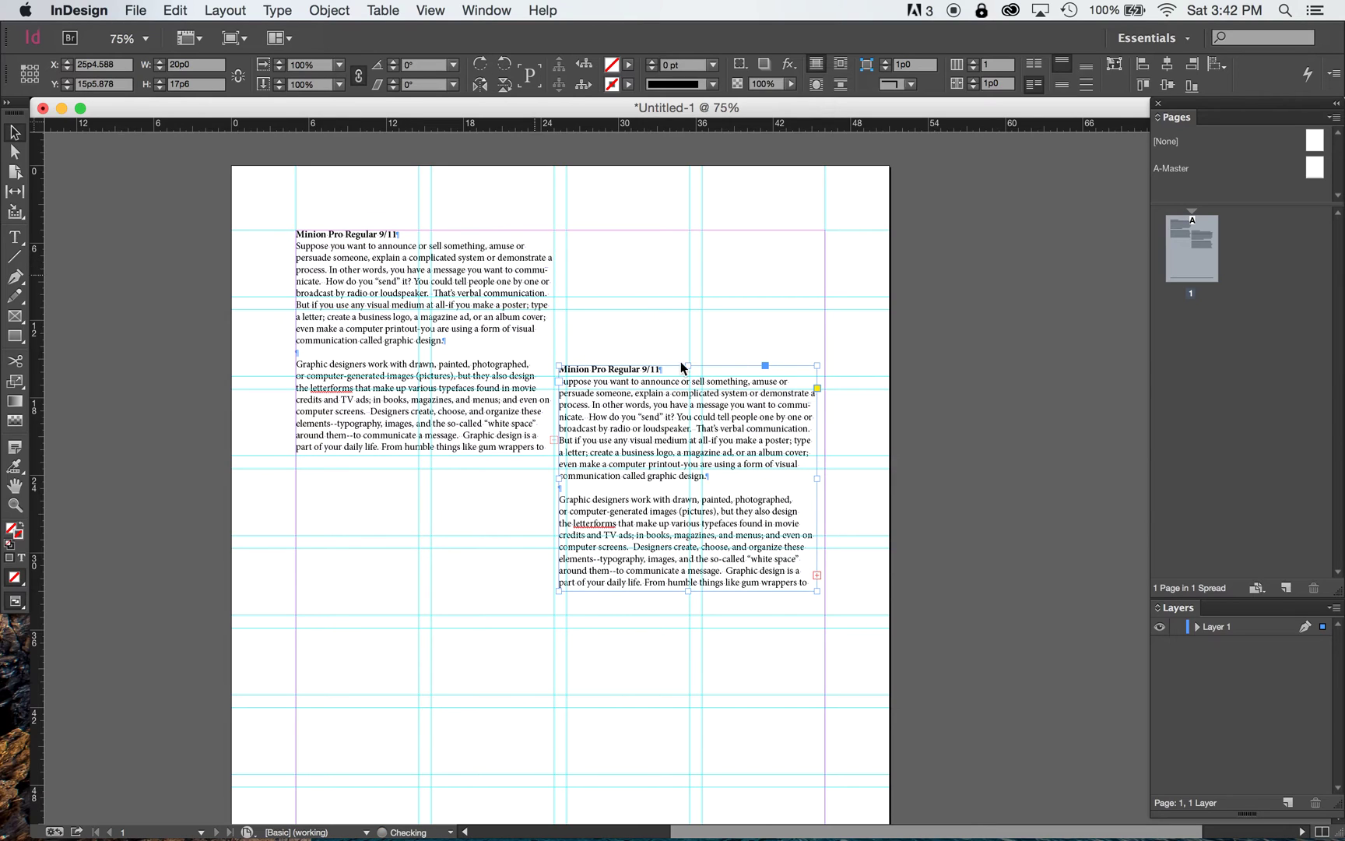
pyautogui.click(664, 396)
pyautogui.moveTo(664, 395); pyautogui.dragTo(655, 274)
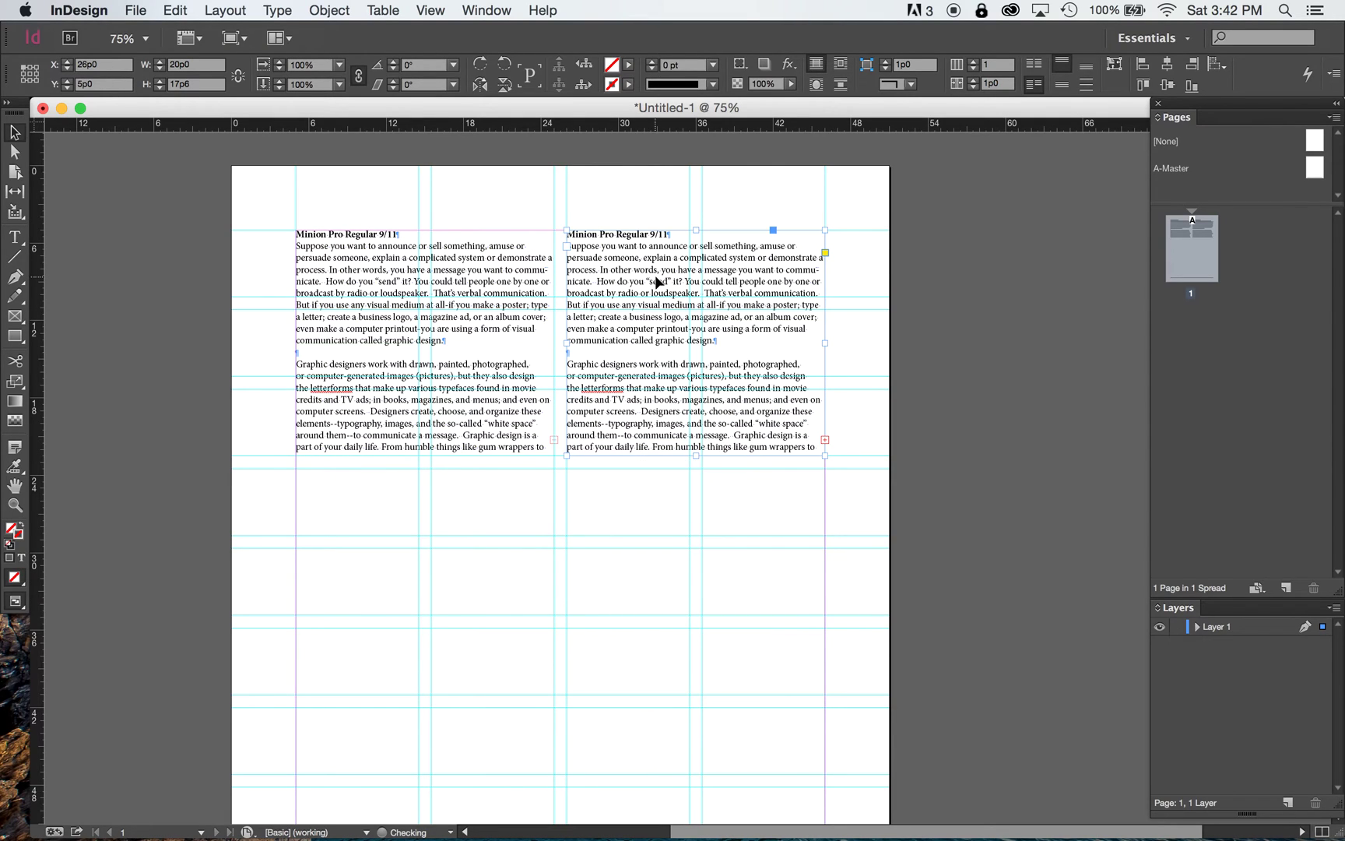
# Step: Duplicate the two side-by-side text frames straight down to the fourth grid row, at X 5p0, Y 23p6
pyautogui.click(511, 498)
pyautogui.click(493, 366)
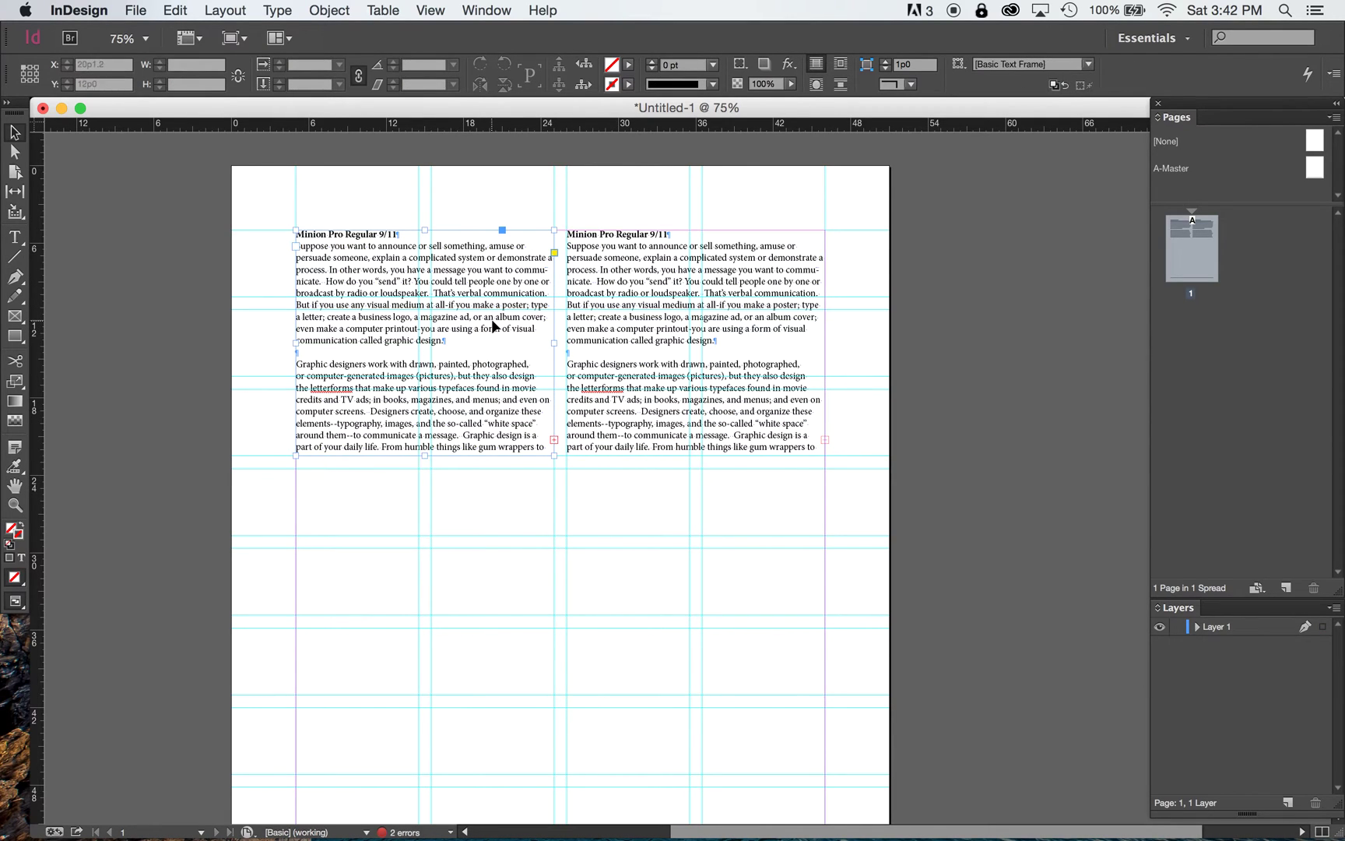
pyautogui.keyDown('shift'); pyautogui.click(635, 291); pyautogui.keyUp('shift')
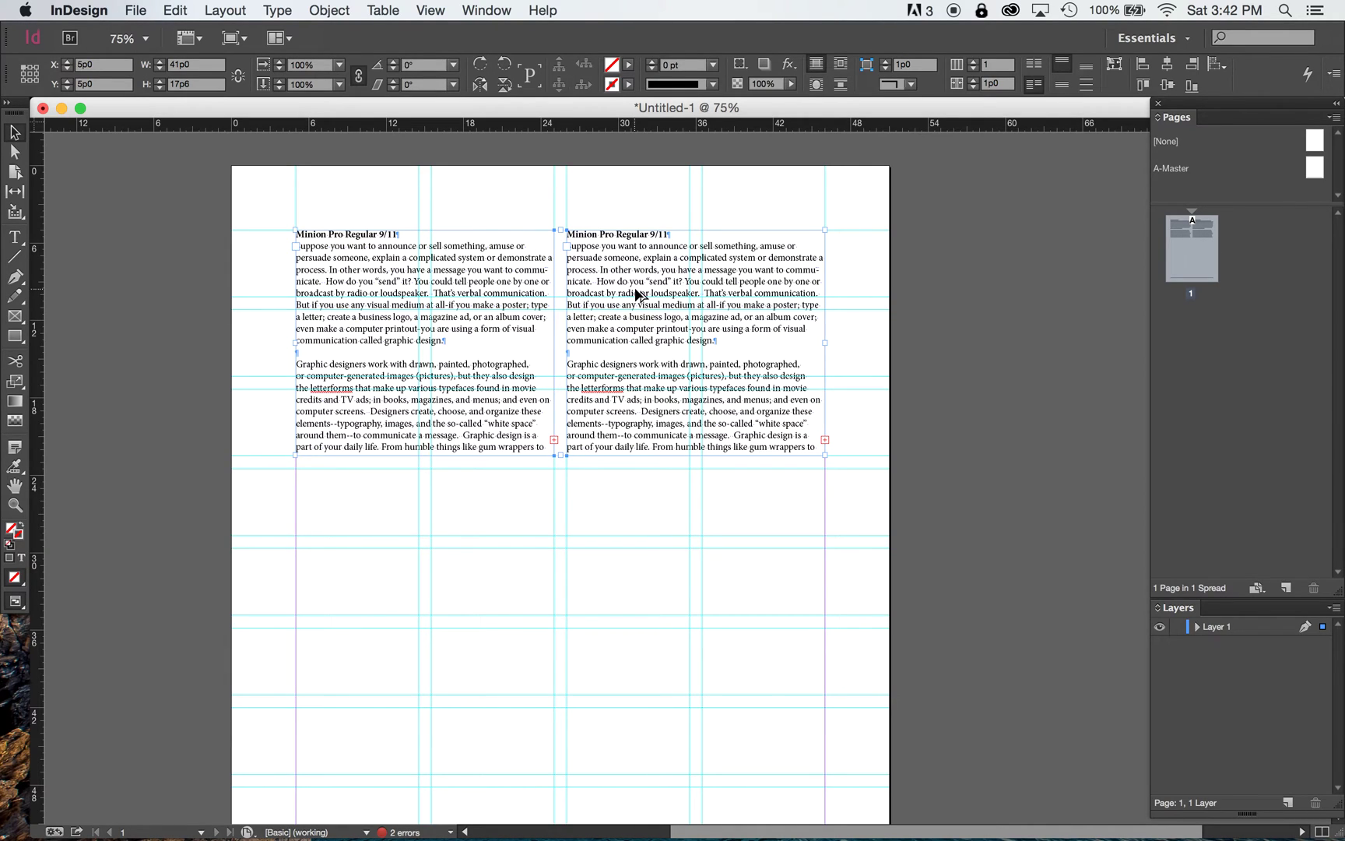
pyautogui.moveTo(637, 294); pyautogui.dragTo(637, 533)
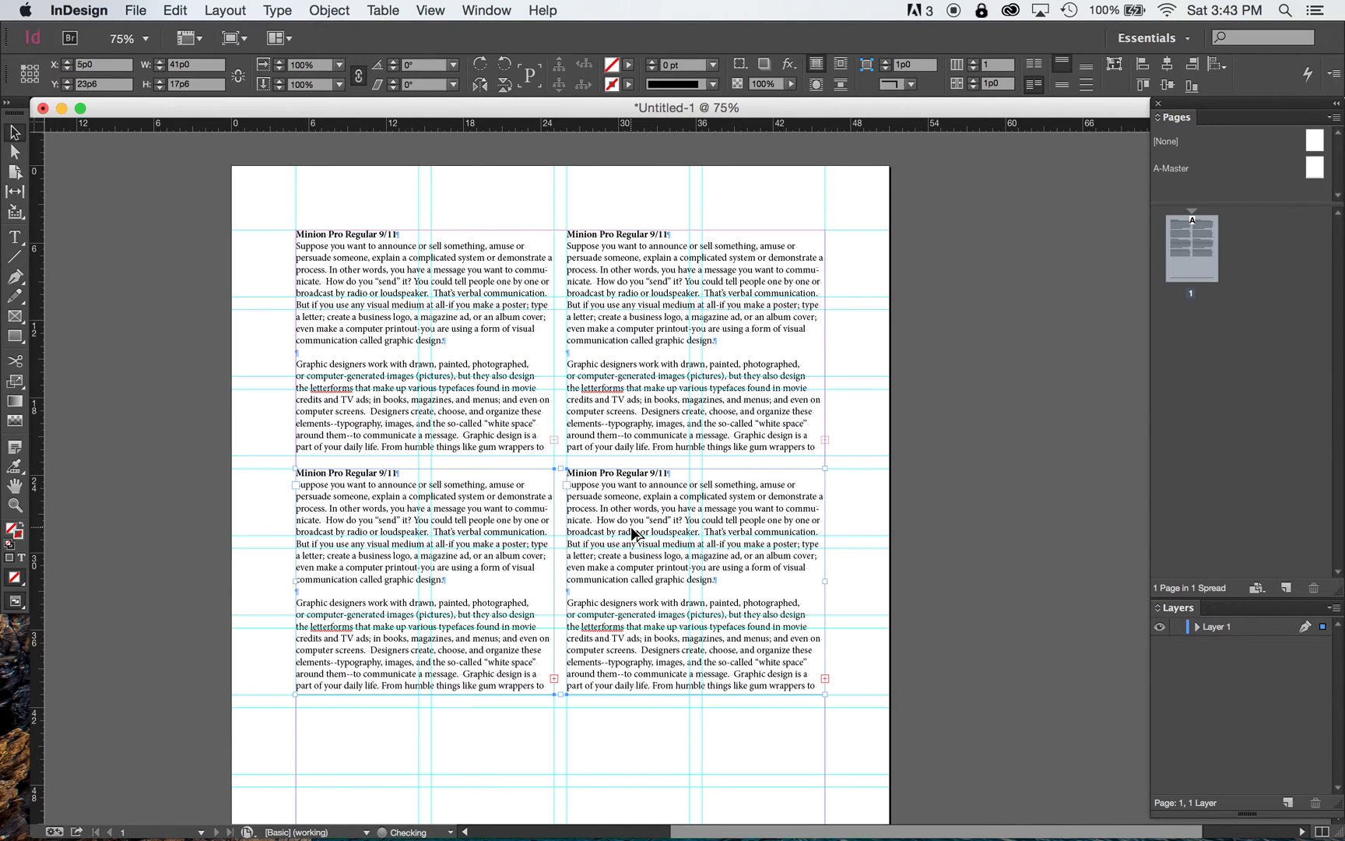
# Step: Duplicate the second pair of text frames down to the seventh grid row, at X 5p0, Y 42p0, and deselect them
pyautogui.scroll(-5, 632, 532)
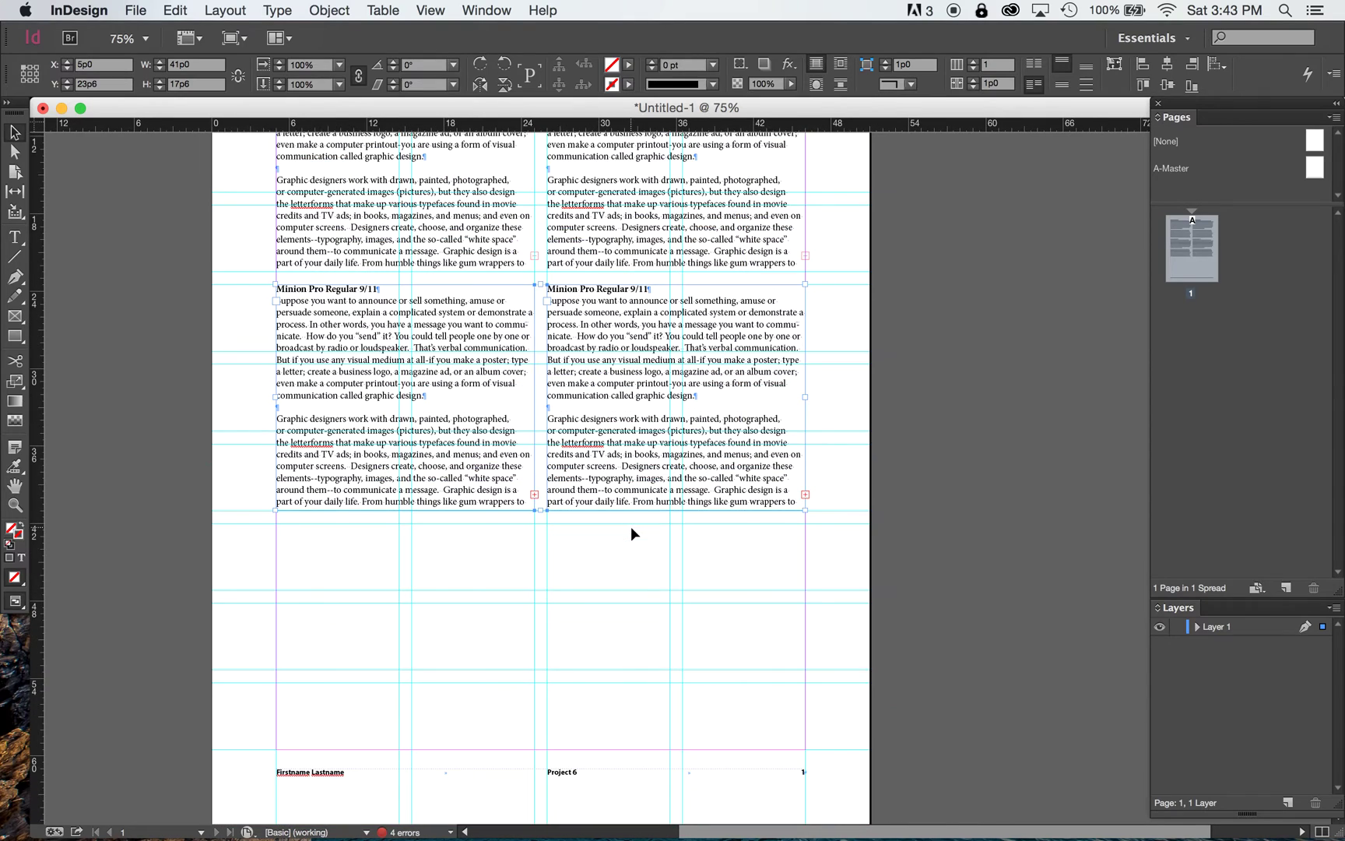
pyautogui.moveTo(613, 358); pyautogui.dragTo(607, 596)
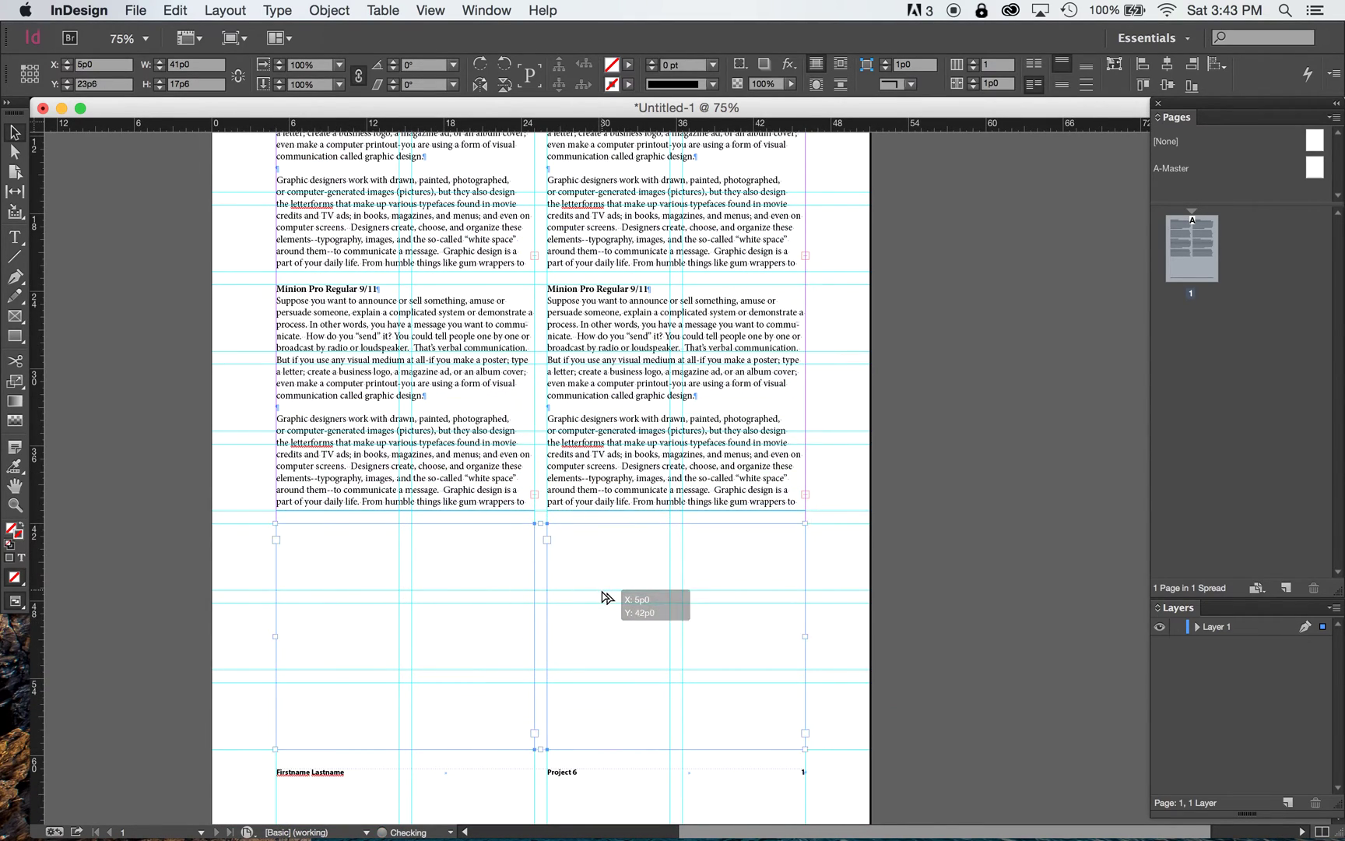
pyautogui.scroll(3, 656, 374)
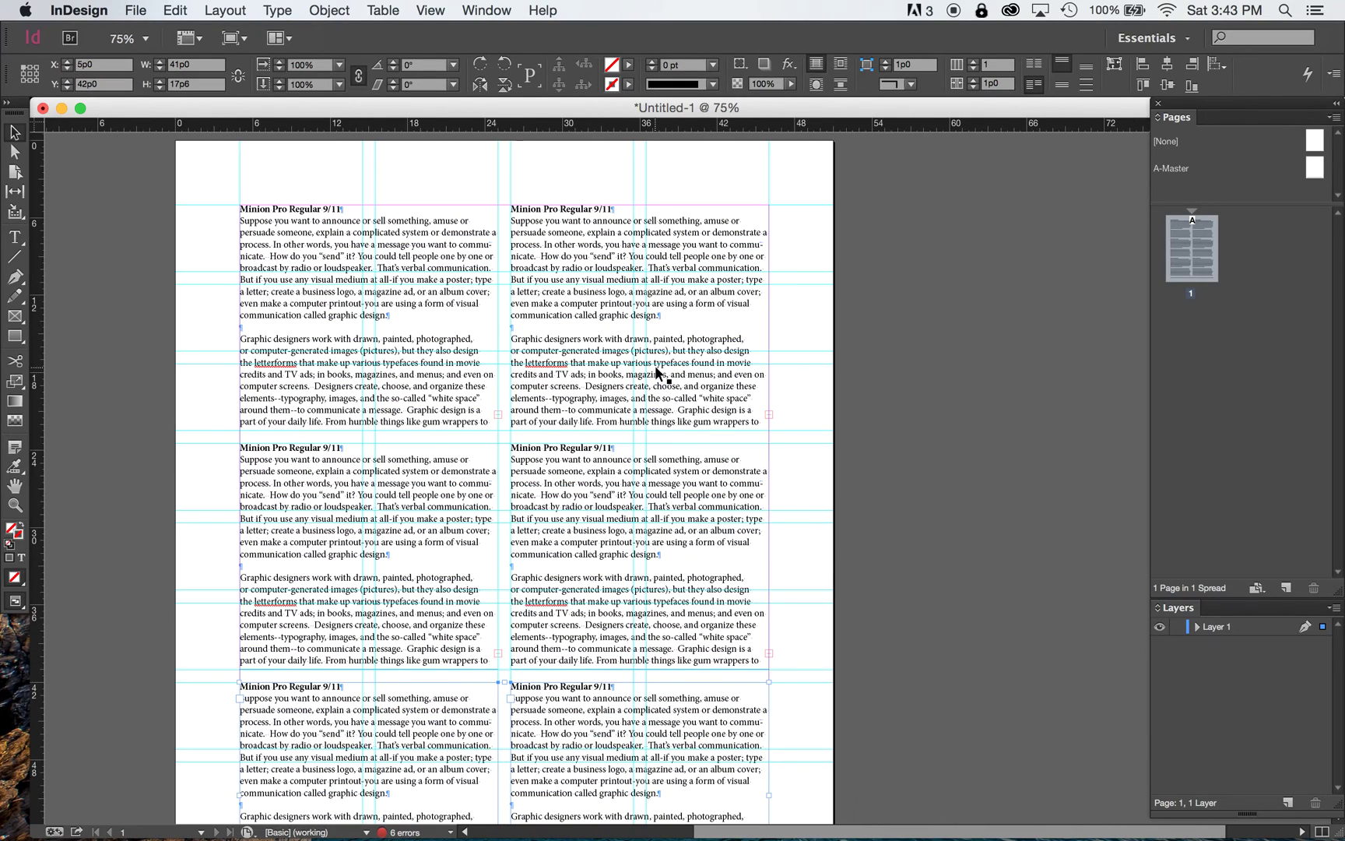
pyautogui.click(207, 305)
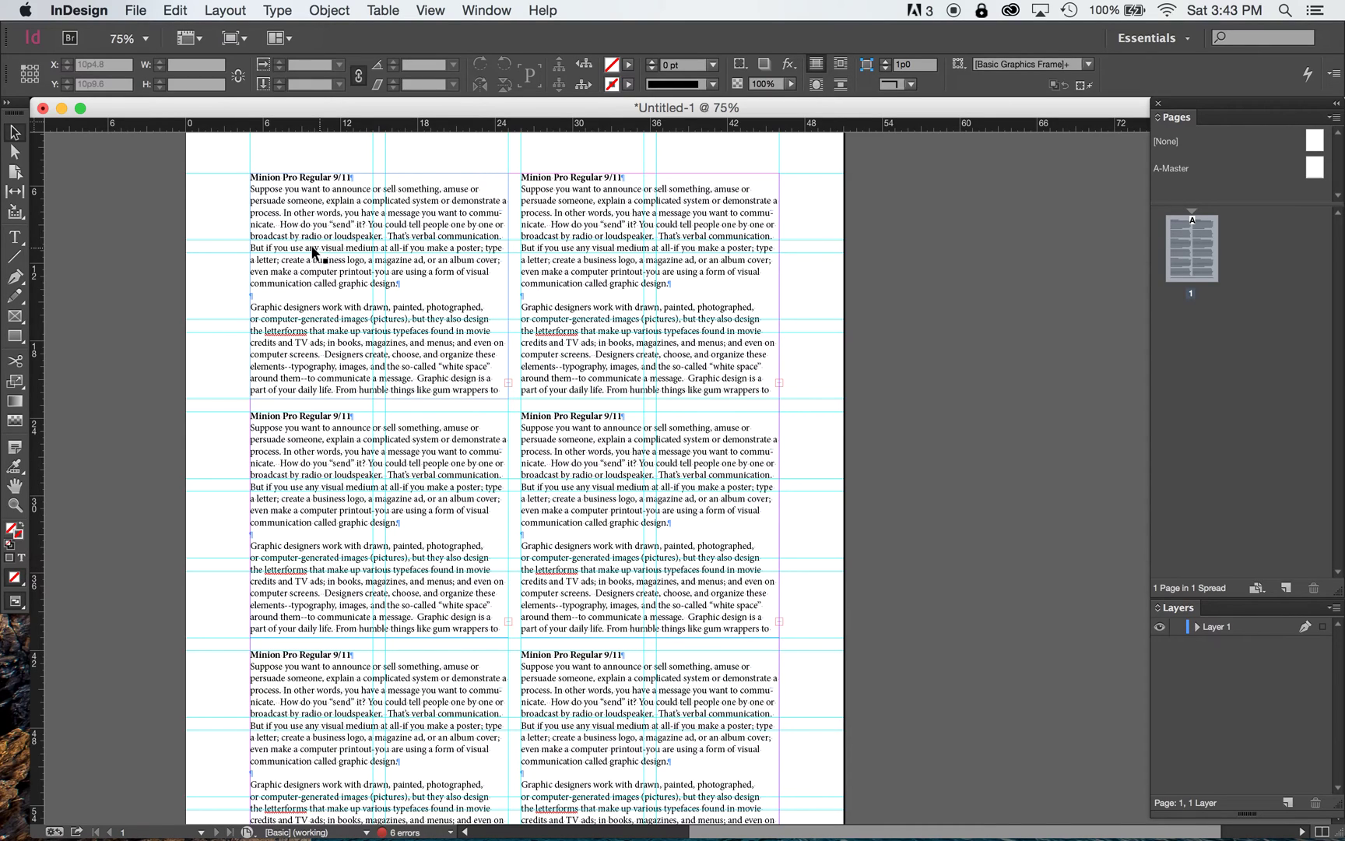
# Step: Set the visible body text below the heading of the top-right text frame in Baskerville Regular
pyautogui.click(15, 237)
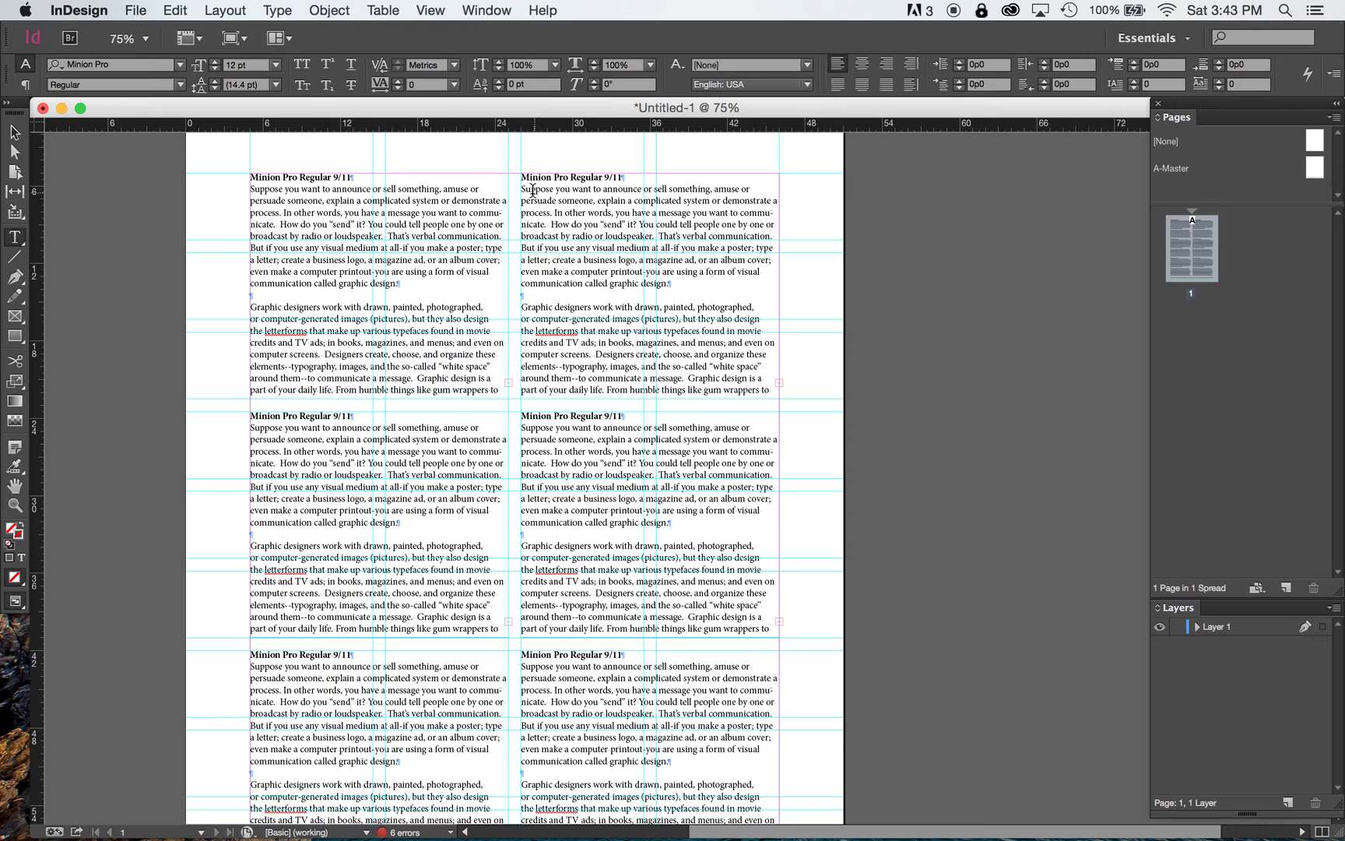
pyautogui.moveTo(523, 177); pyautogui.dragTo(779, 367)
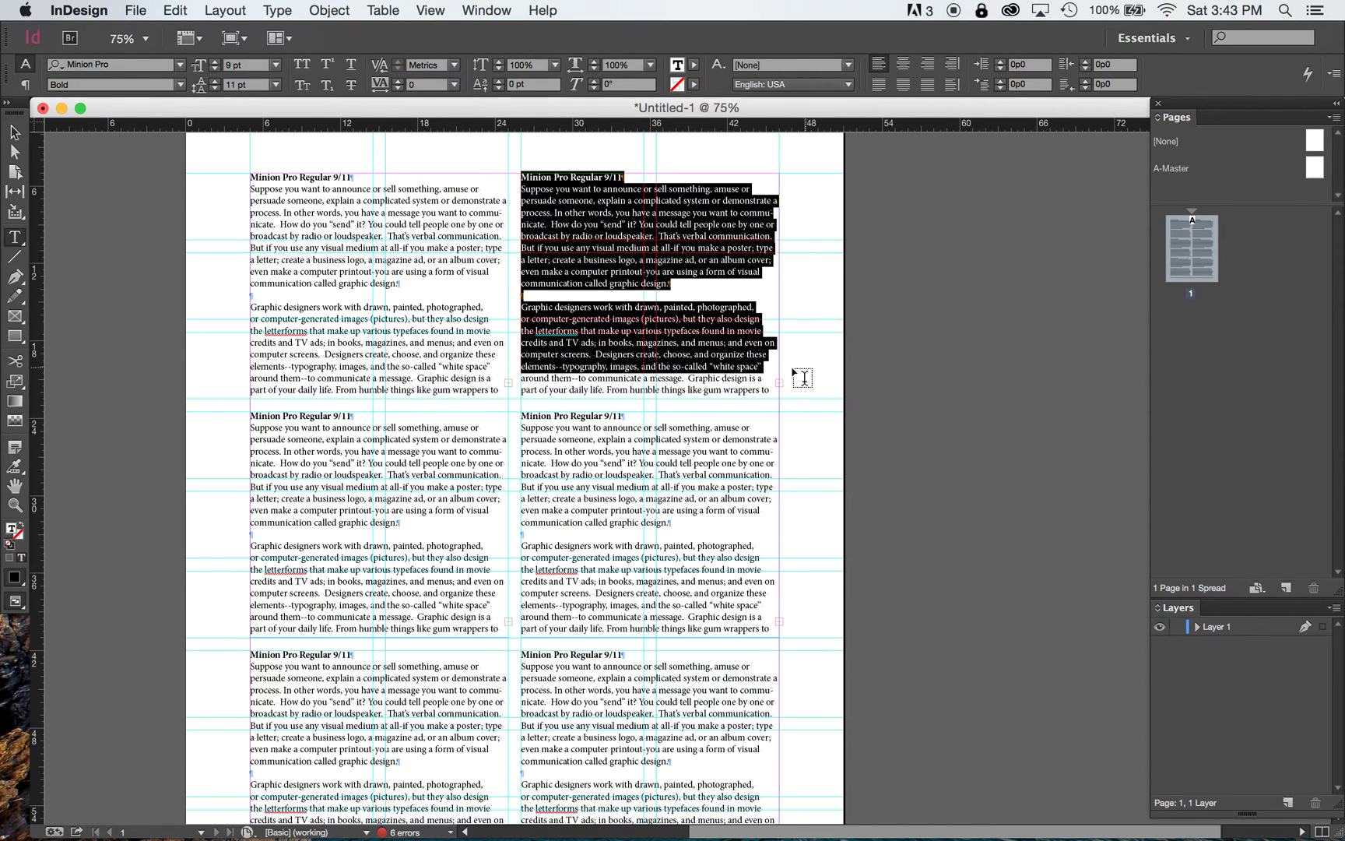
pyautogui.click(524, 189)
pyautogui.moveTo(523, 189); pyautogui.dragTo(851, 400)
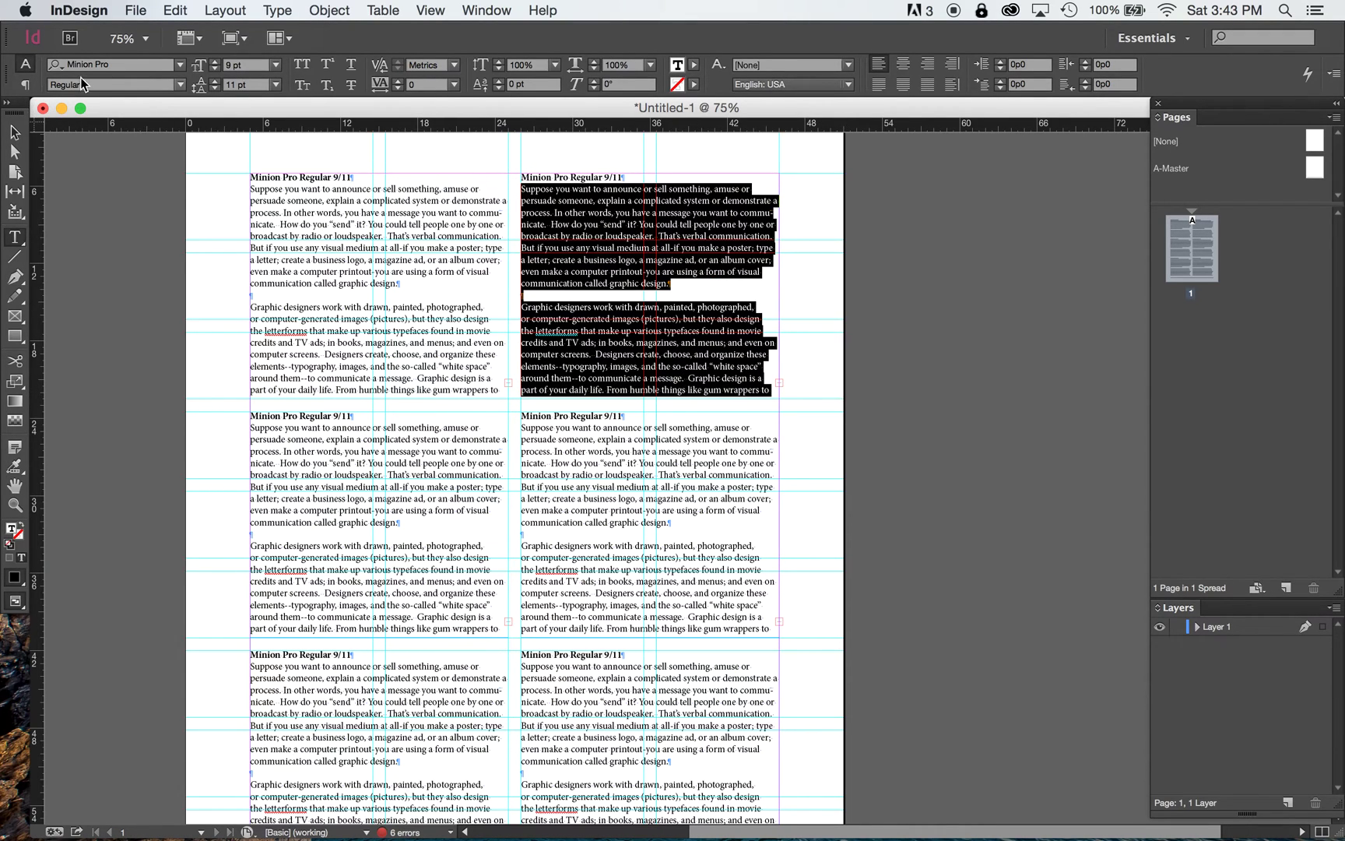
pyautogui.write('baske')
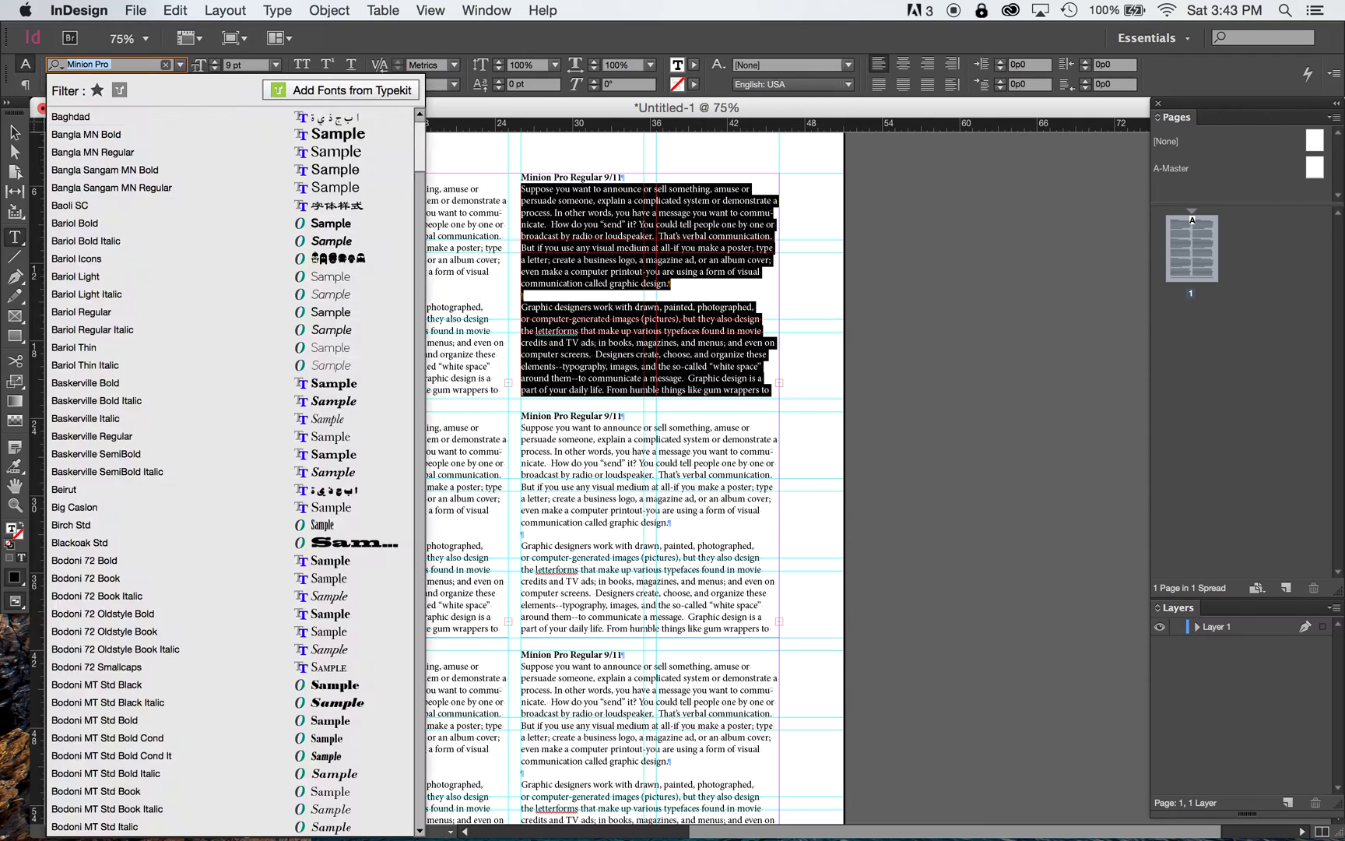
pyautogui.write('r')
pyautogui.press('Down')
pyautogui.press('Down')
pyautogui.press('Down')
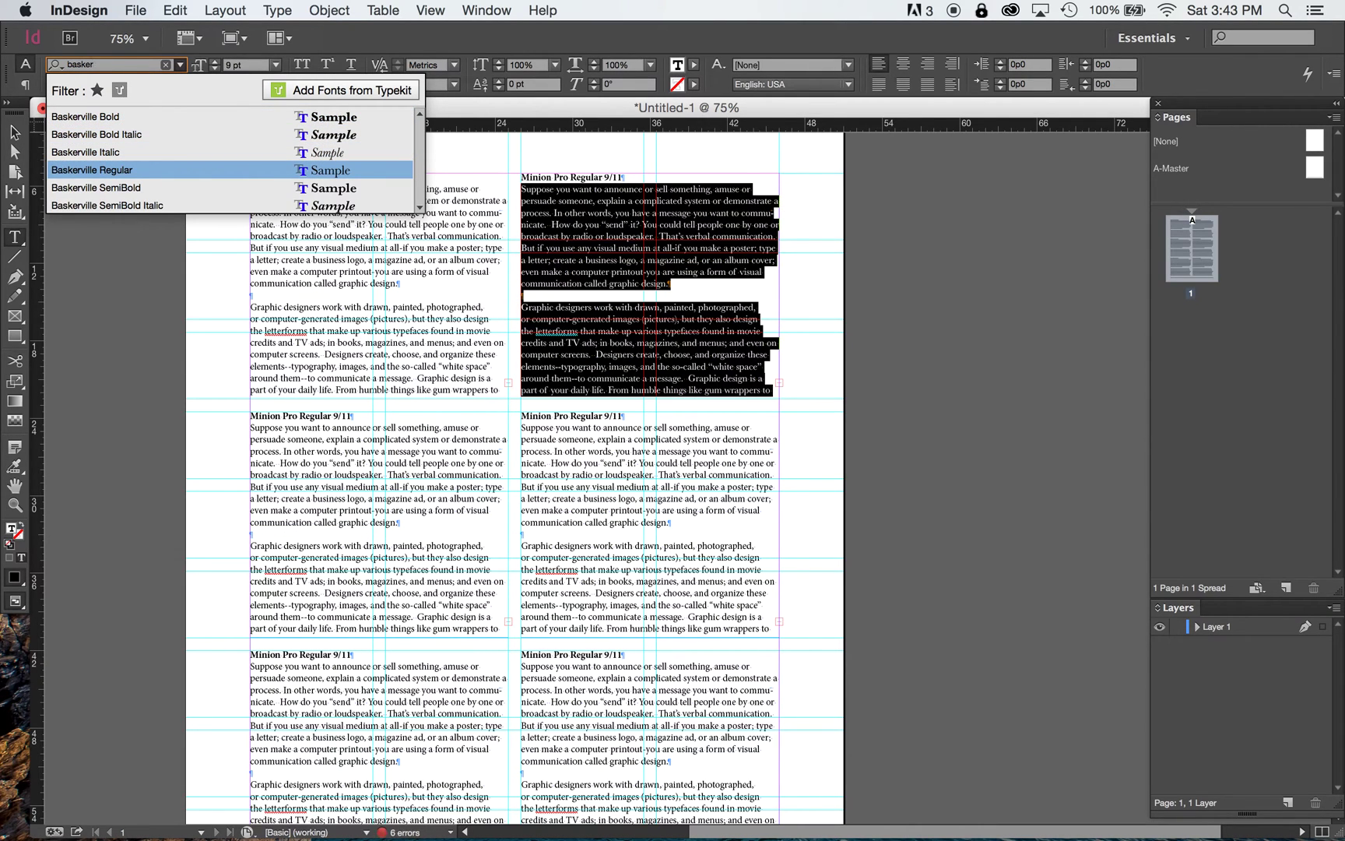
pyautogui.press('Return')
pyautogui.click(667, 257)
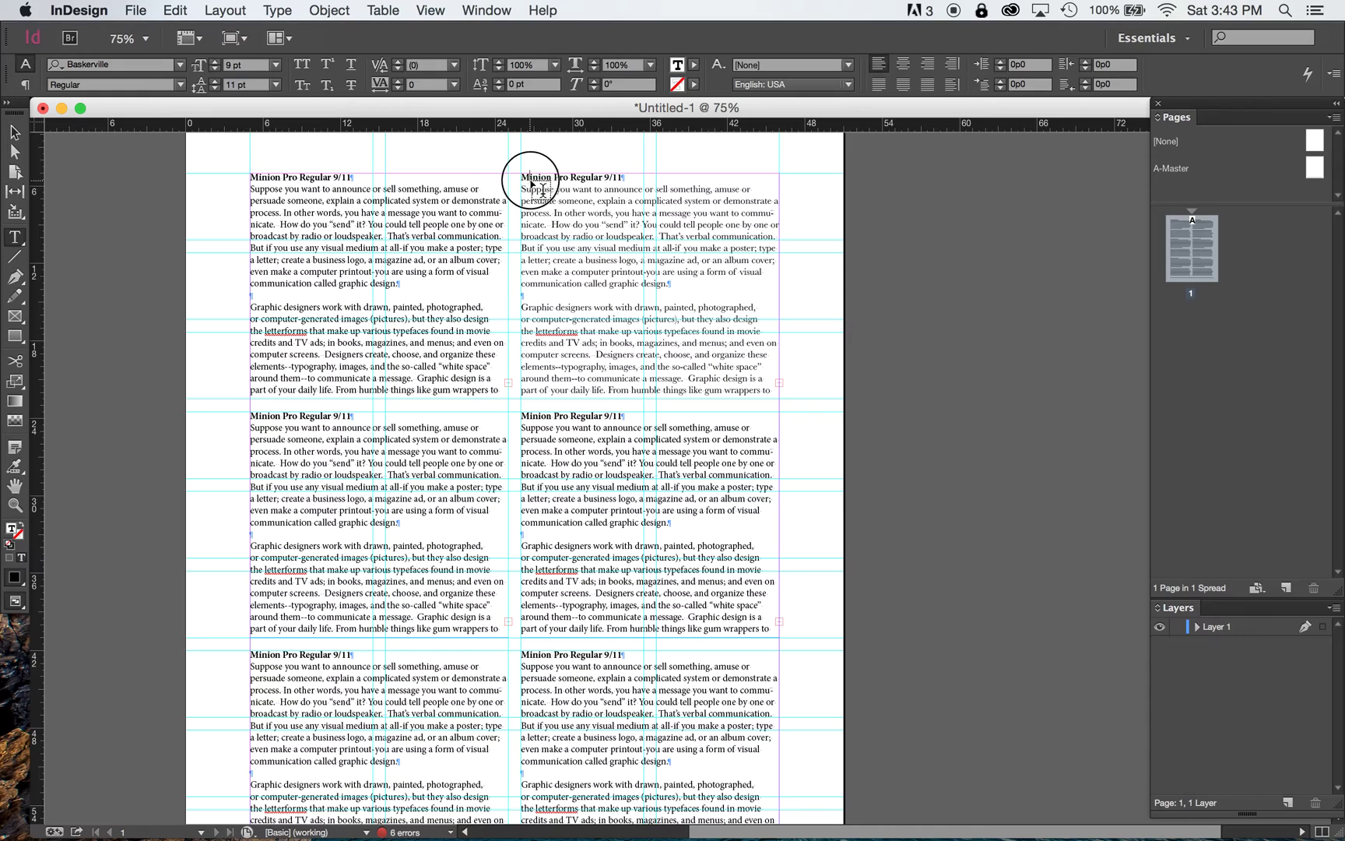
# Step: Set the heading line of the top-right text frame in Baskerville Bold
pyautogui.moveTo(522, 178); pyautogui.dragTo(625, 177)
pyautogui.click(125, 66)
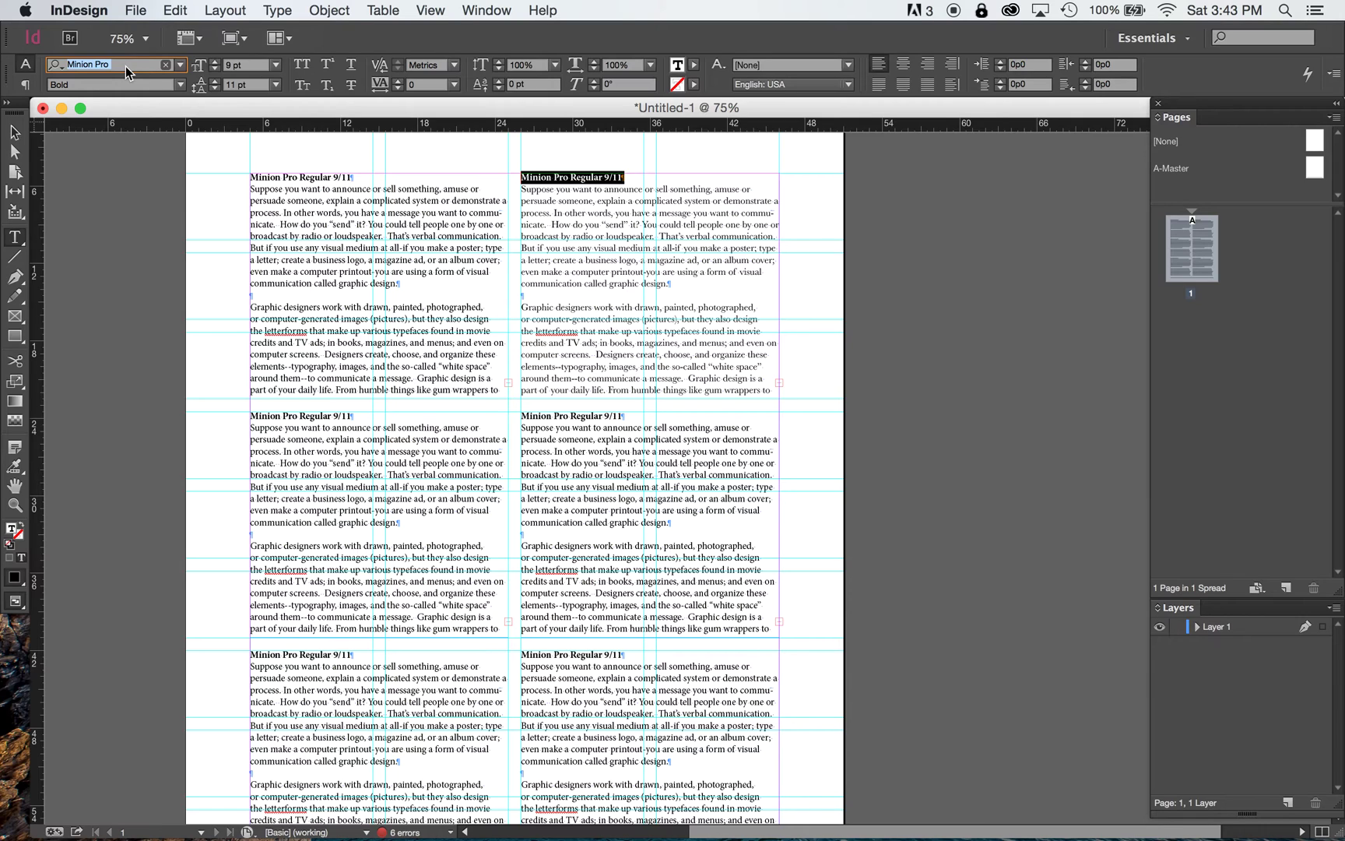
pyautogui.write('bask')
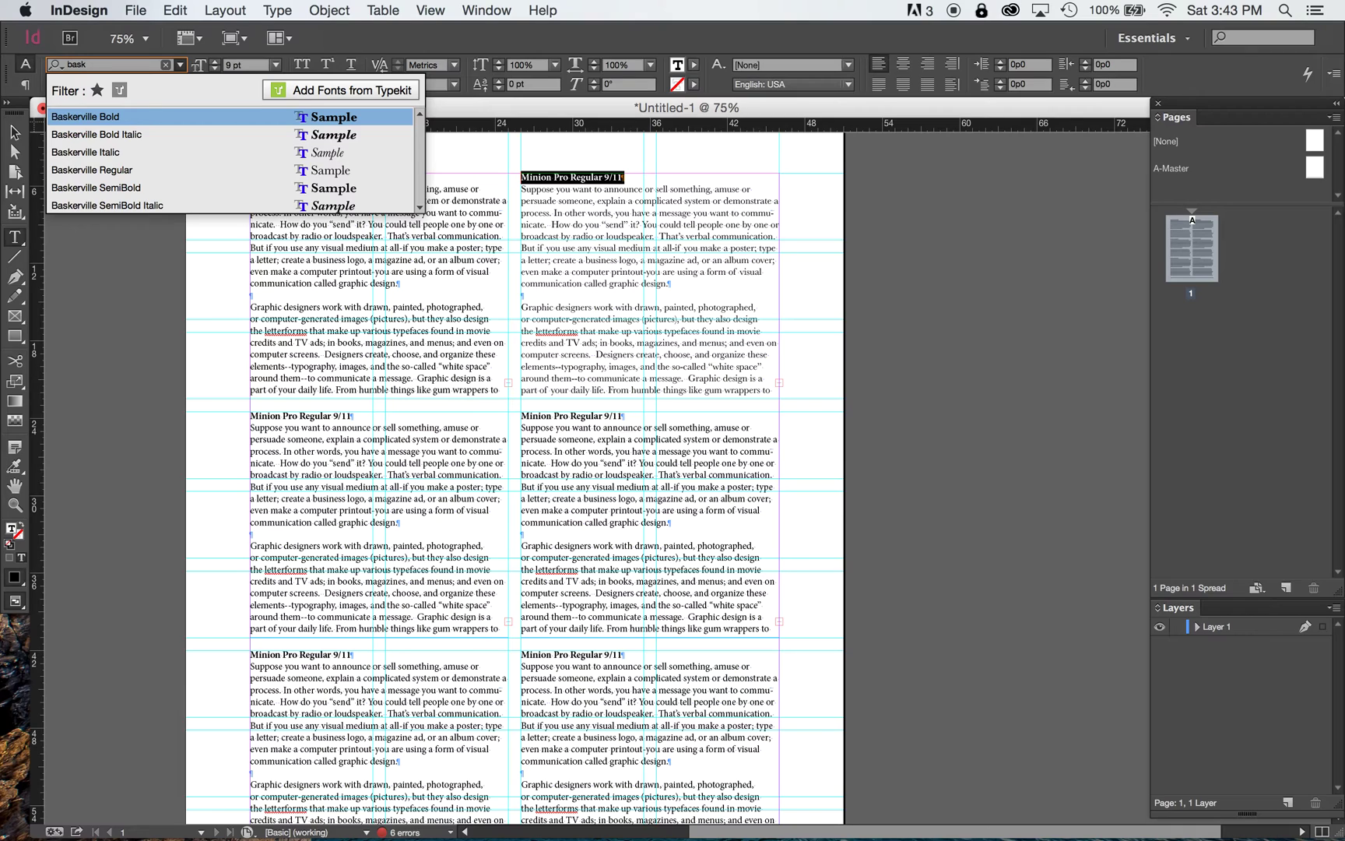
pyautogui.press('Return')
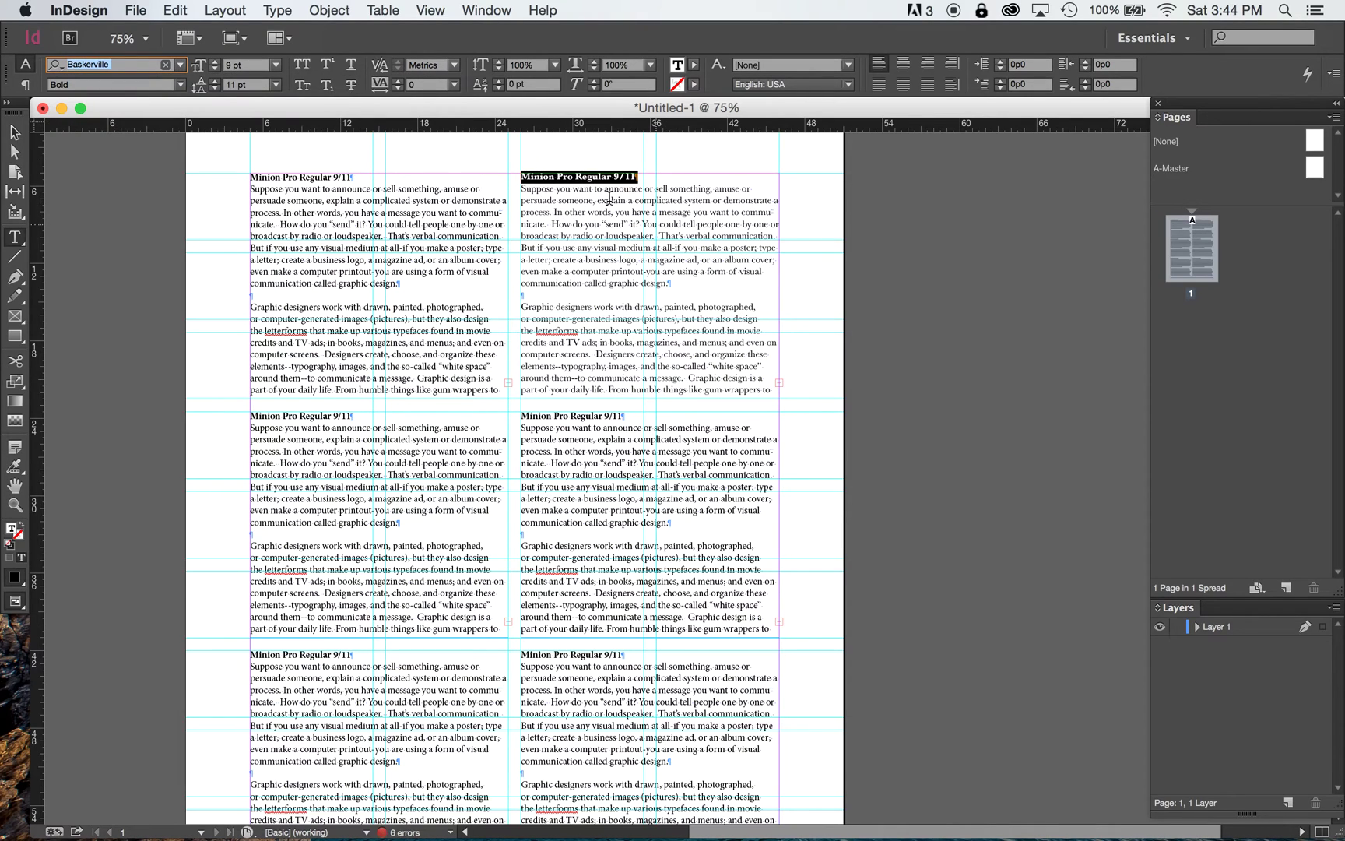
pyautogui.click(611, 176)
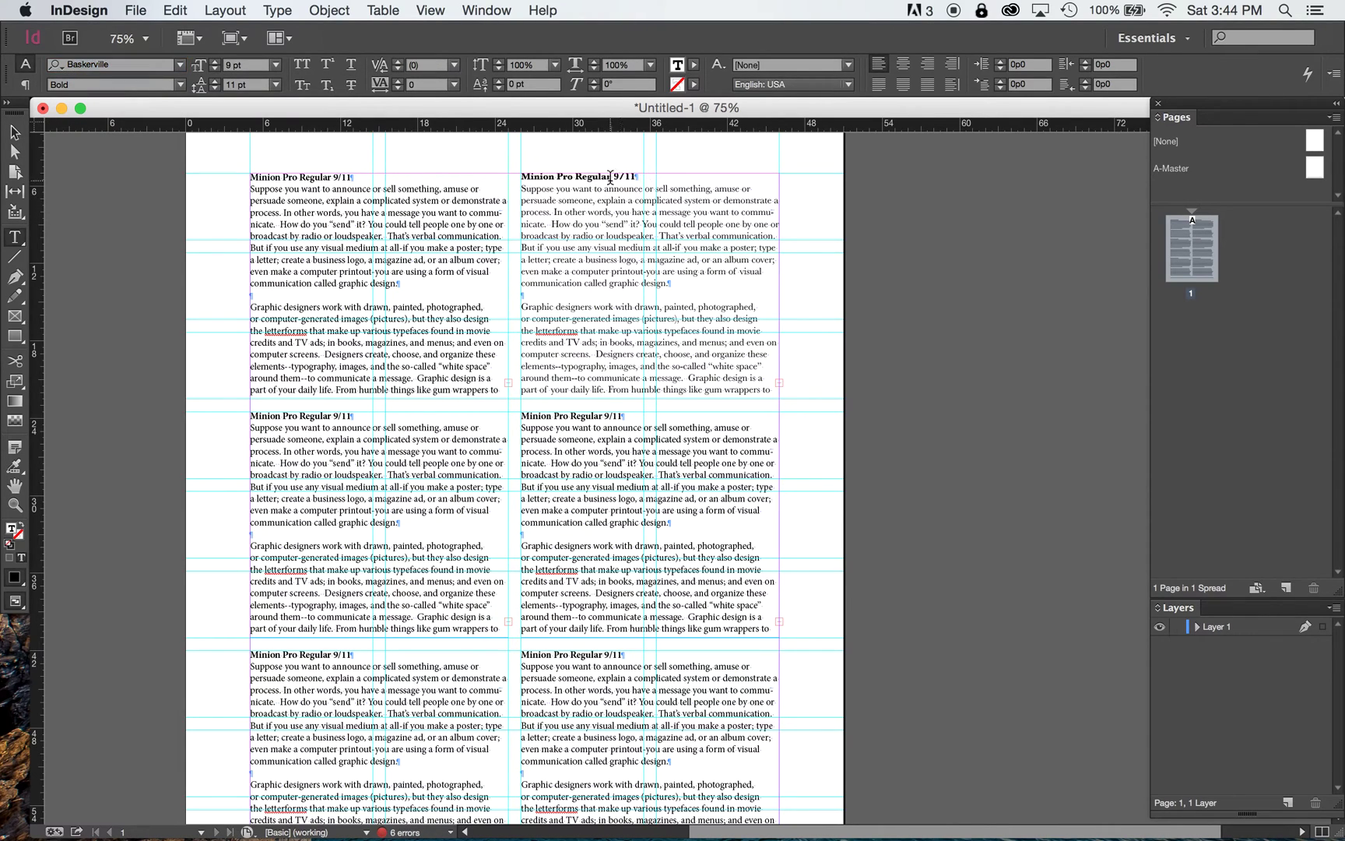
# Step: Replace the typeface name in the top-right text frame's heading so that it reads "Baskerville Regular 9/11"
pyautogui.click(572, 178)
pyautogui.moveTo(572, 178); pyautogui.dragTo(480, 178)
pyautogui.write('Baskervill')
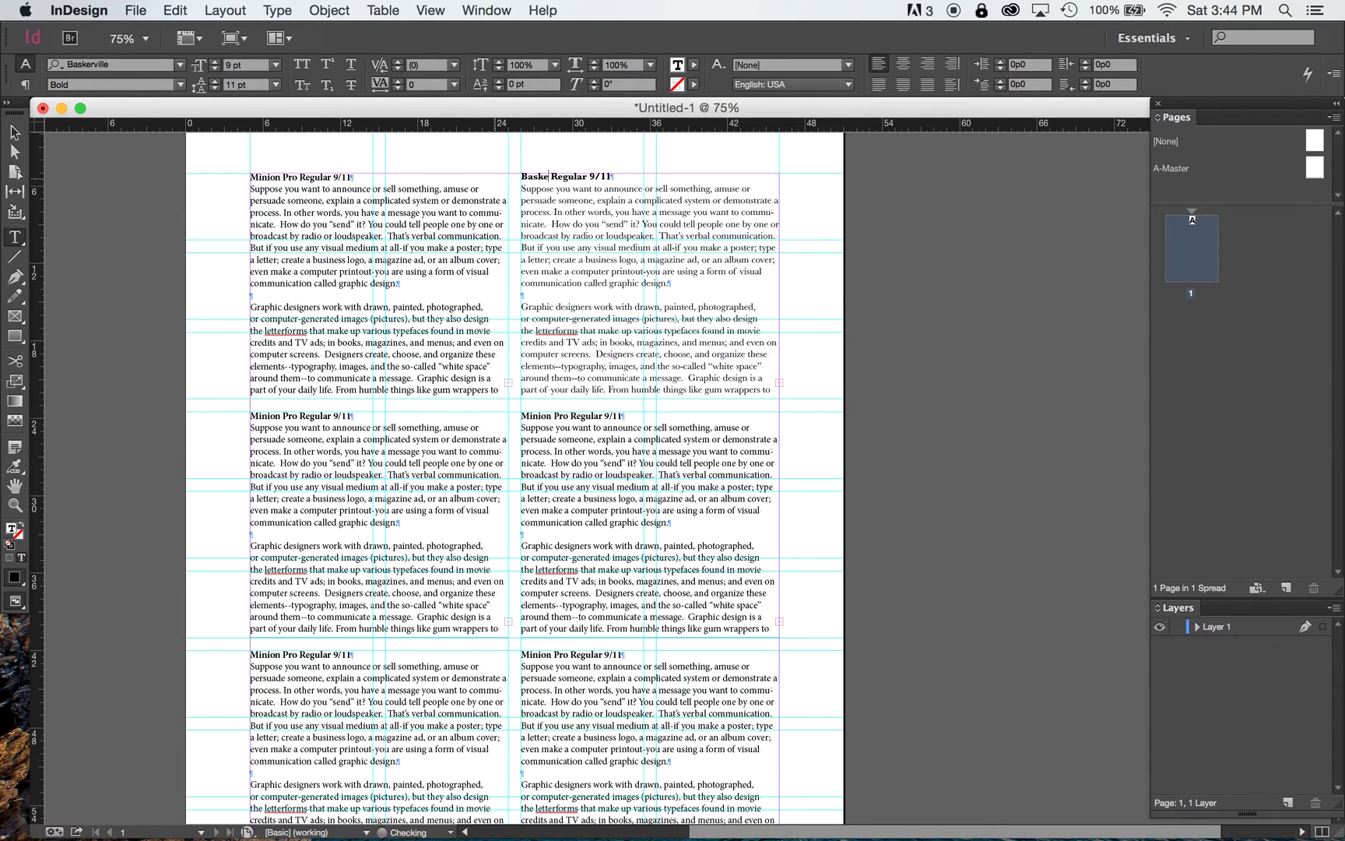
pyautogui.write('e')
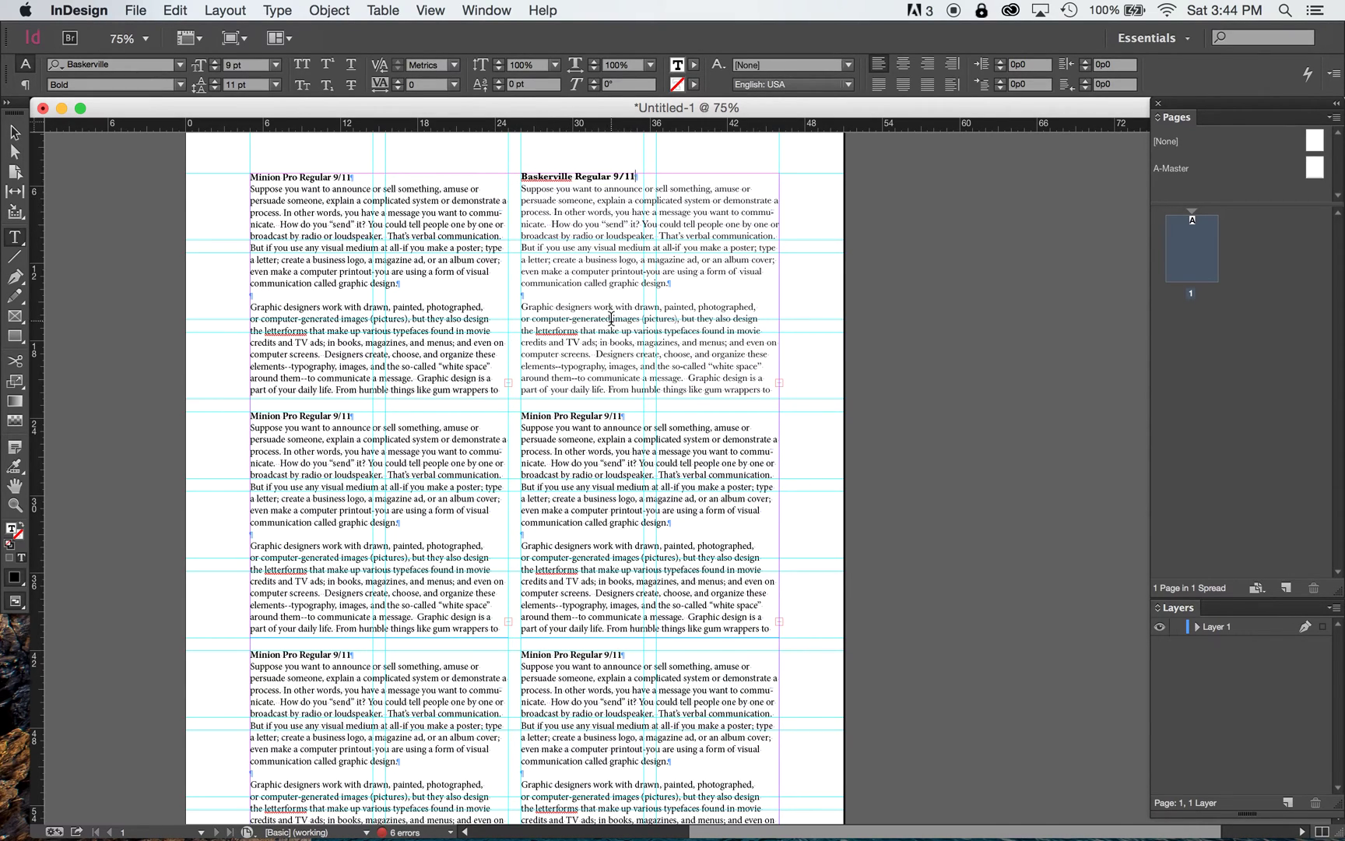
# Step: Set all visible text of the middle-left text frame, including its heading, in Adobe Caslon Pro Regular
pyautogui.moveTo(251, 413); pyautogui.dragTo(520, 629)
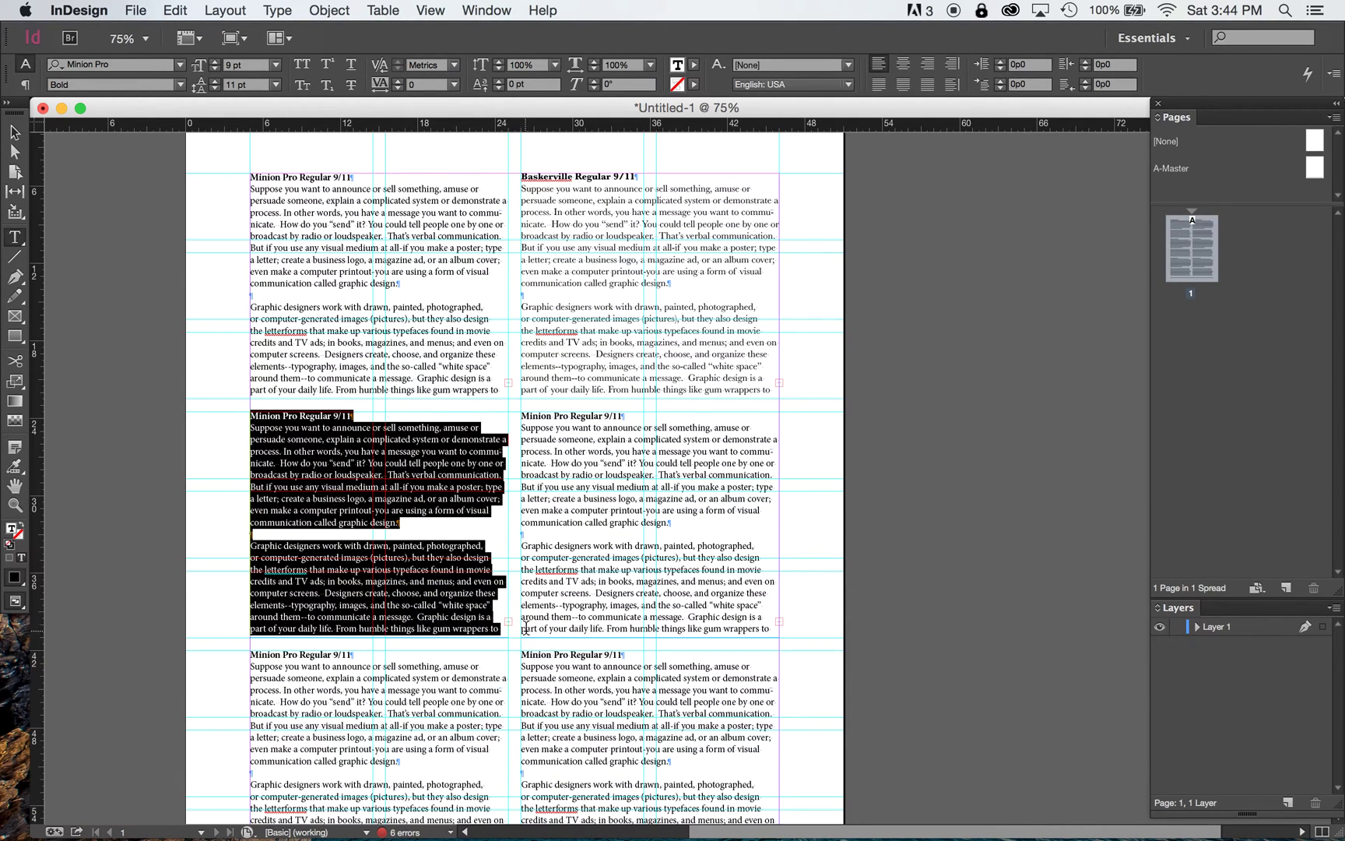
pyautogui.click(143, 63)
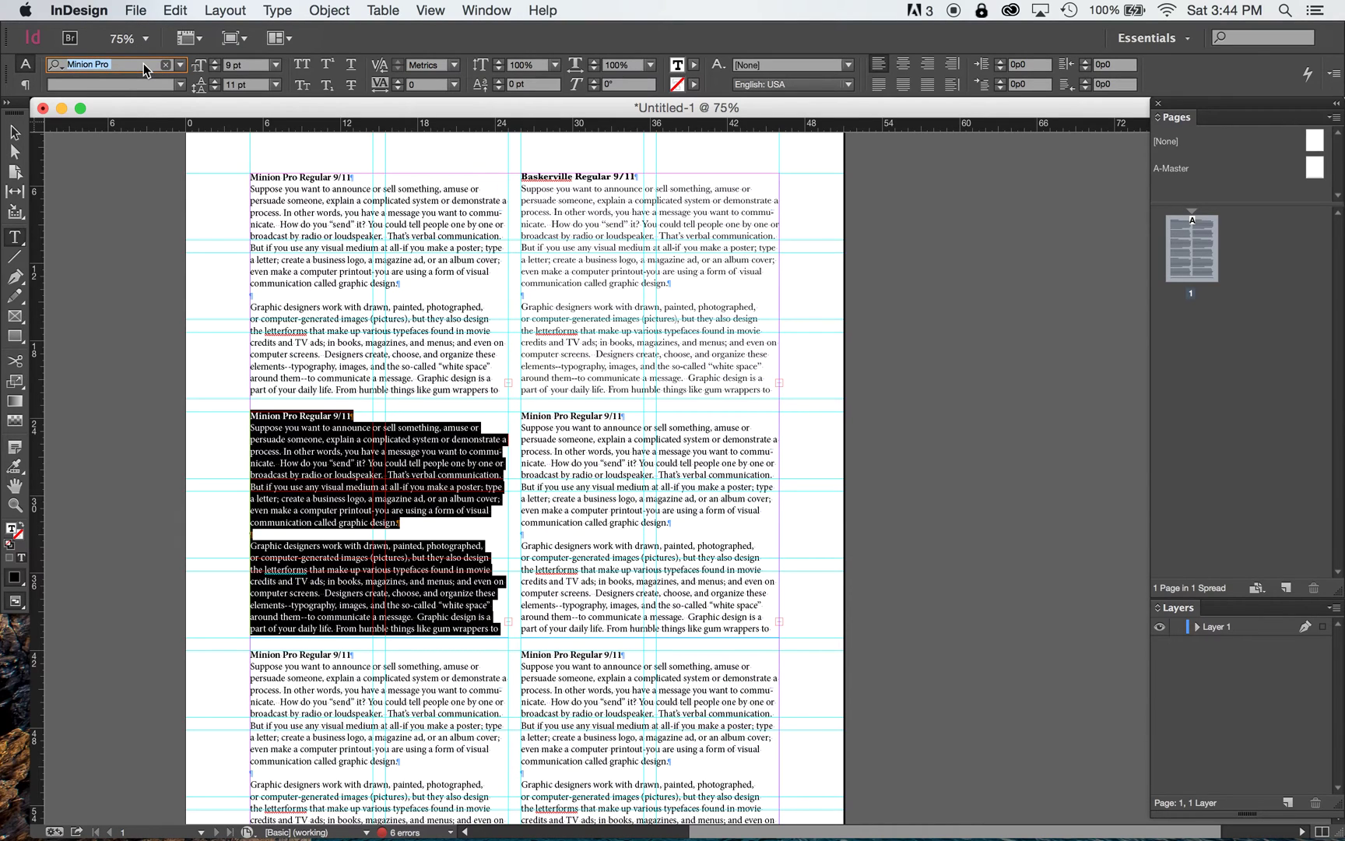
pyautogui.write('Ca')
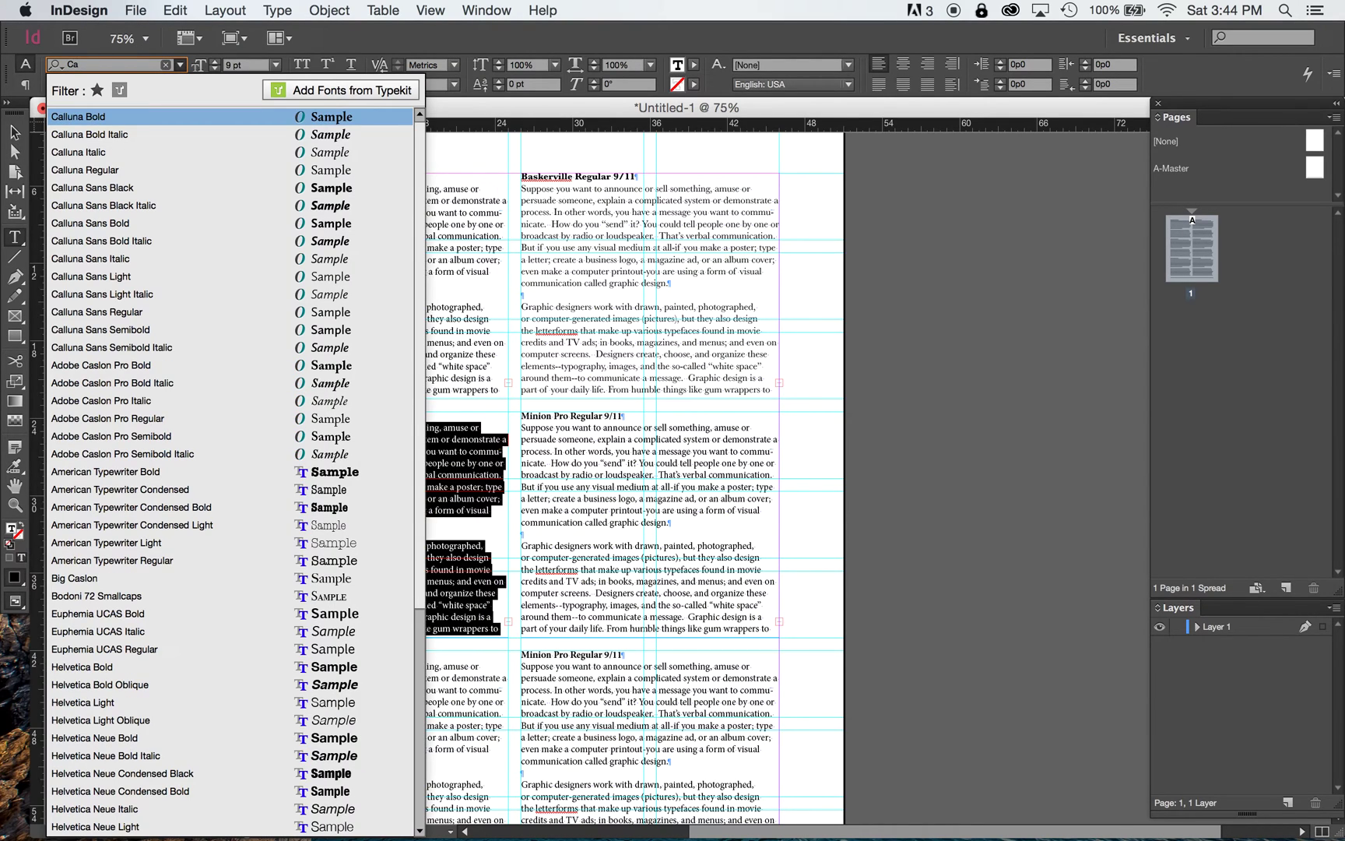
pyautogui.write('s')
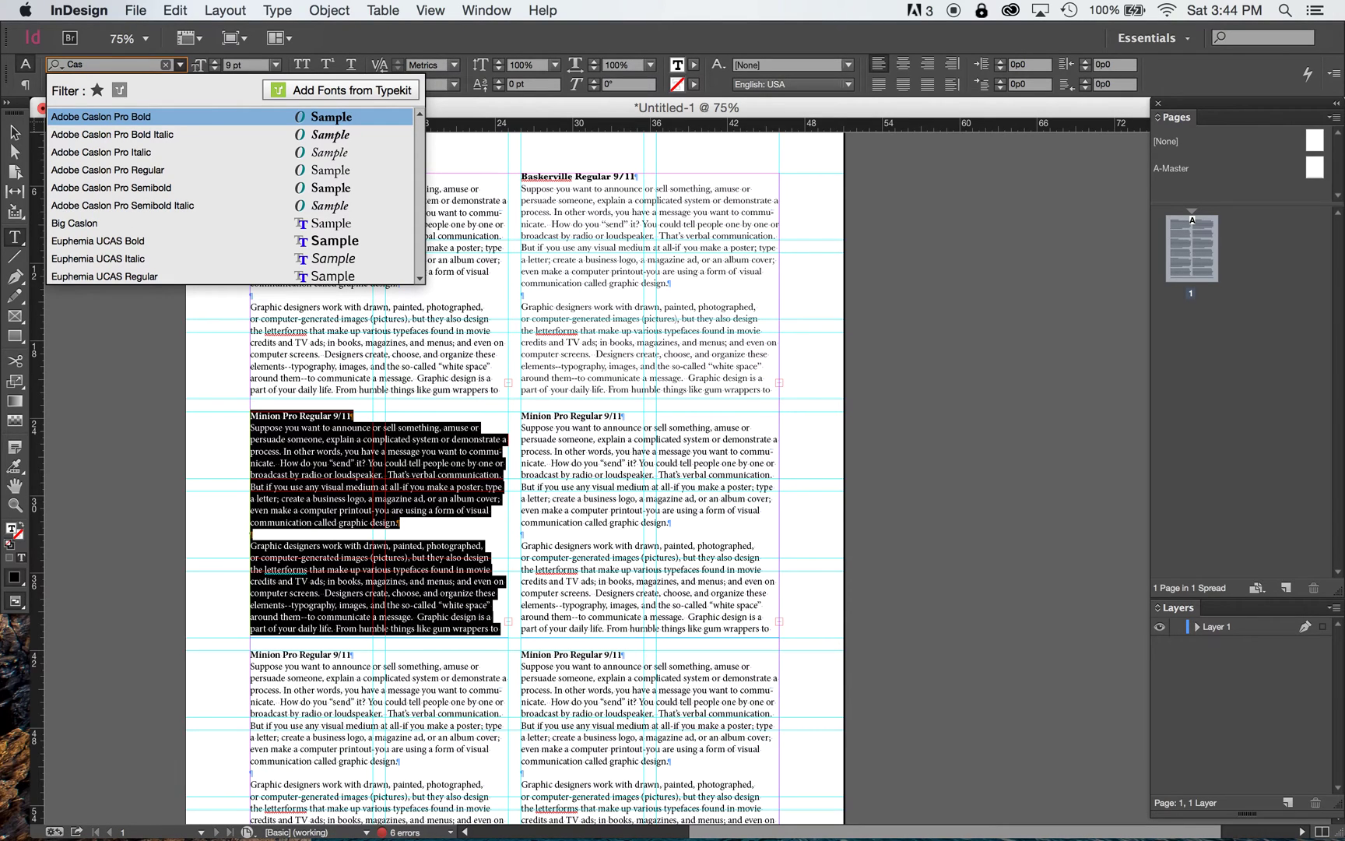
pyautogui.click(172, 169)
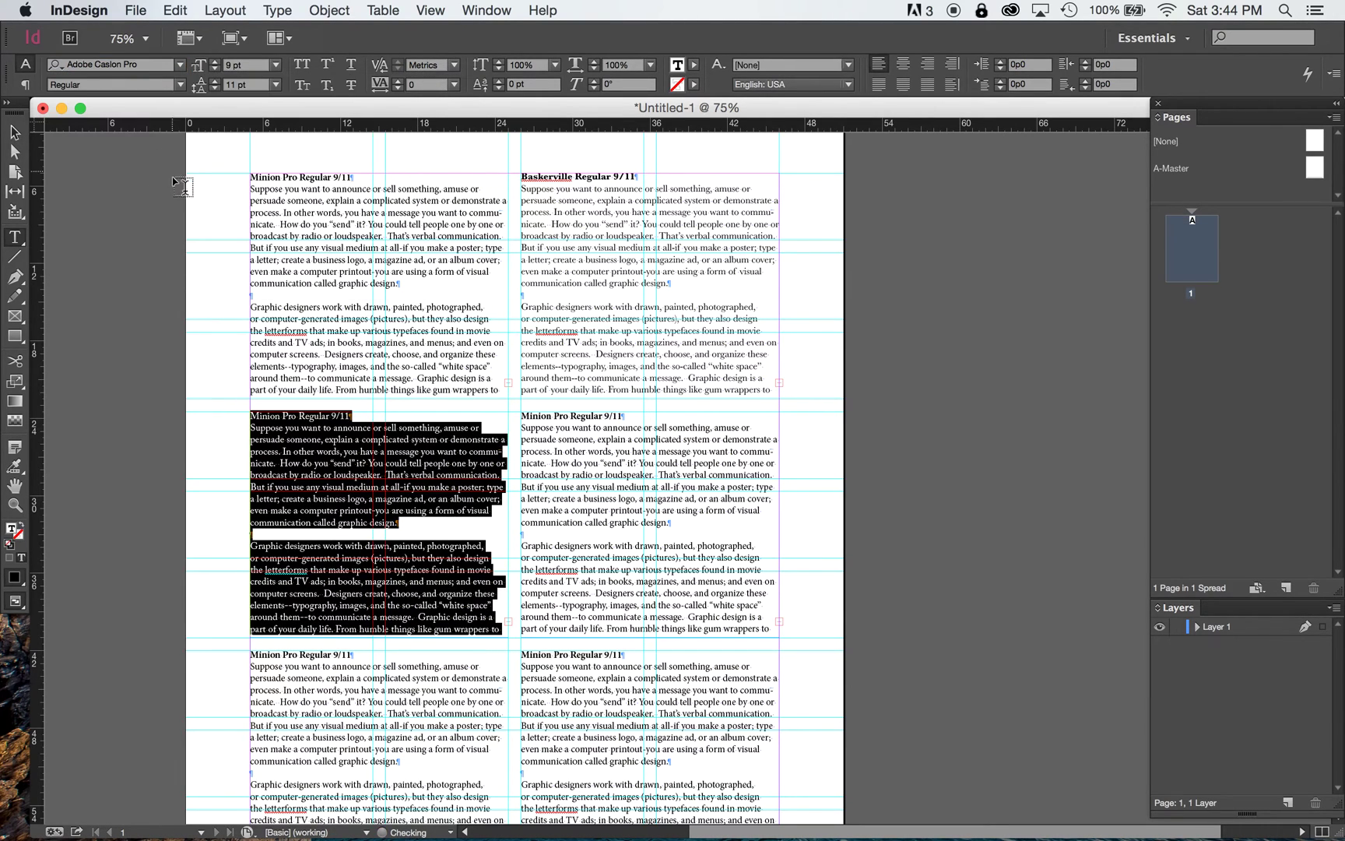
# Step: Make the middle-left frame's heading Bold and reword it to "Adobe Caslon Pro Regular 9/11"
pyautogui.tripleClick(316, 411)
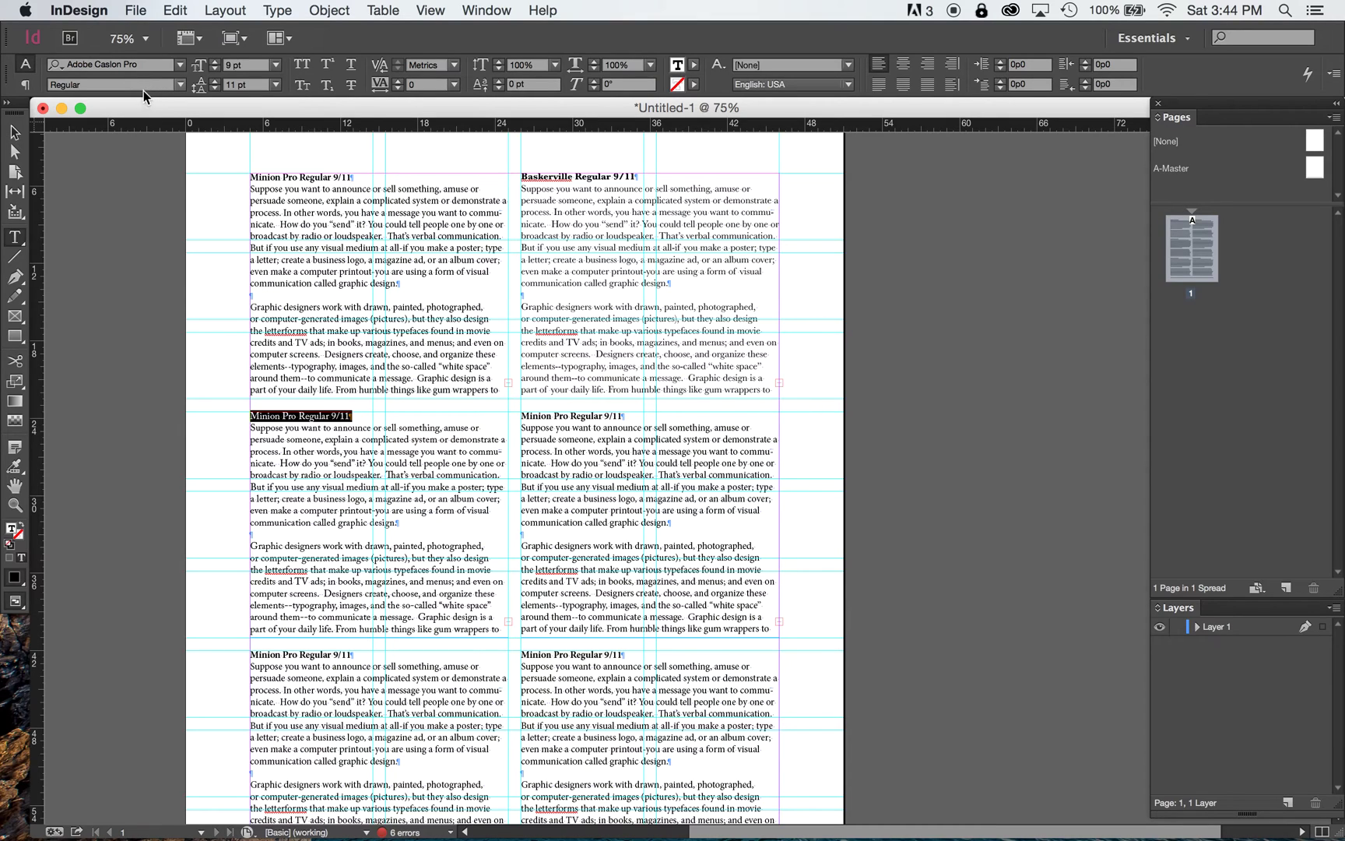
pyautogui.click(136, 83)
pyautogui.click(180, 84)
pyautogui.click(154, 181)
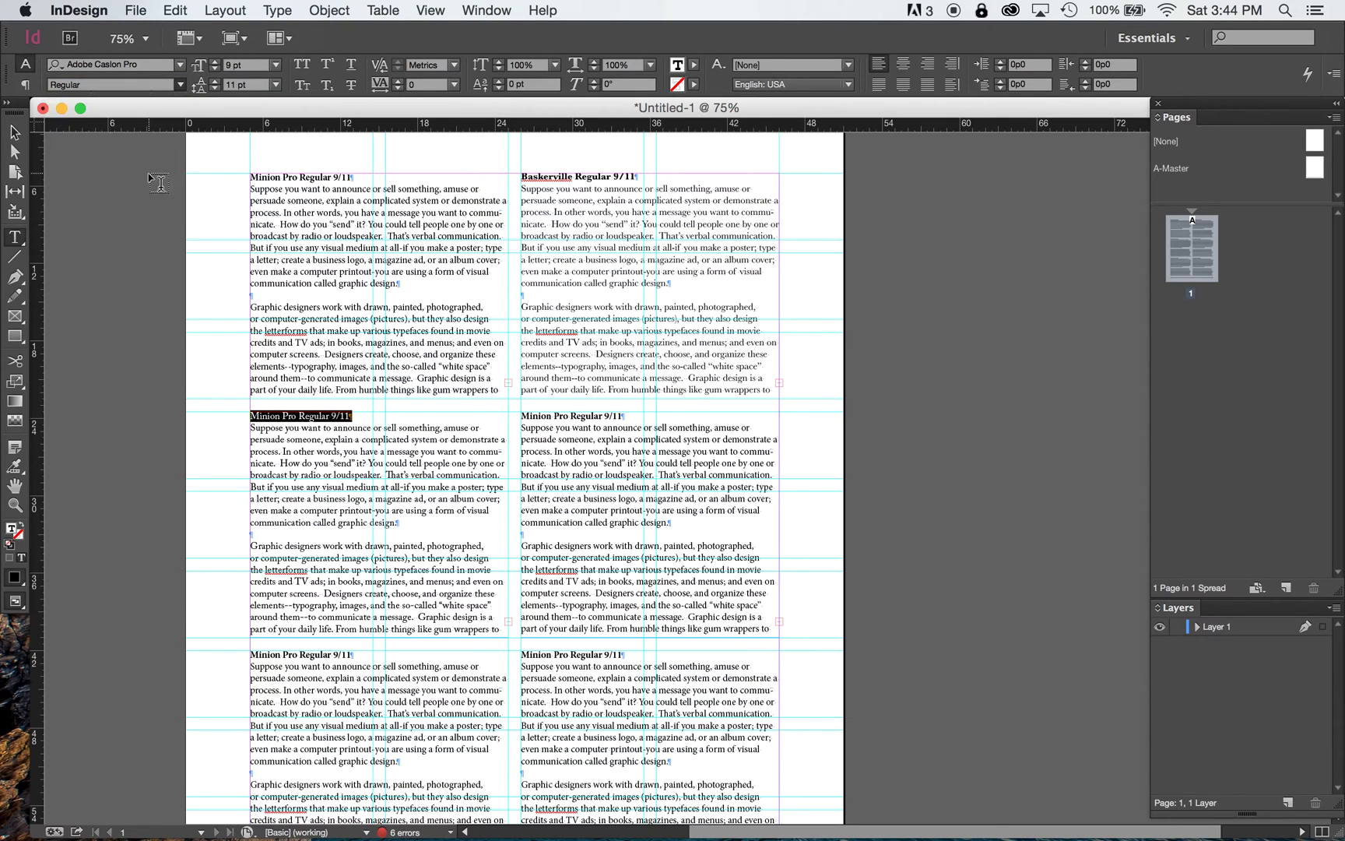
pyautogui.doubleClick(266, 415)
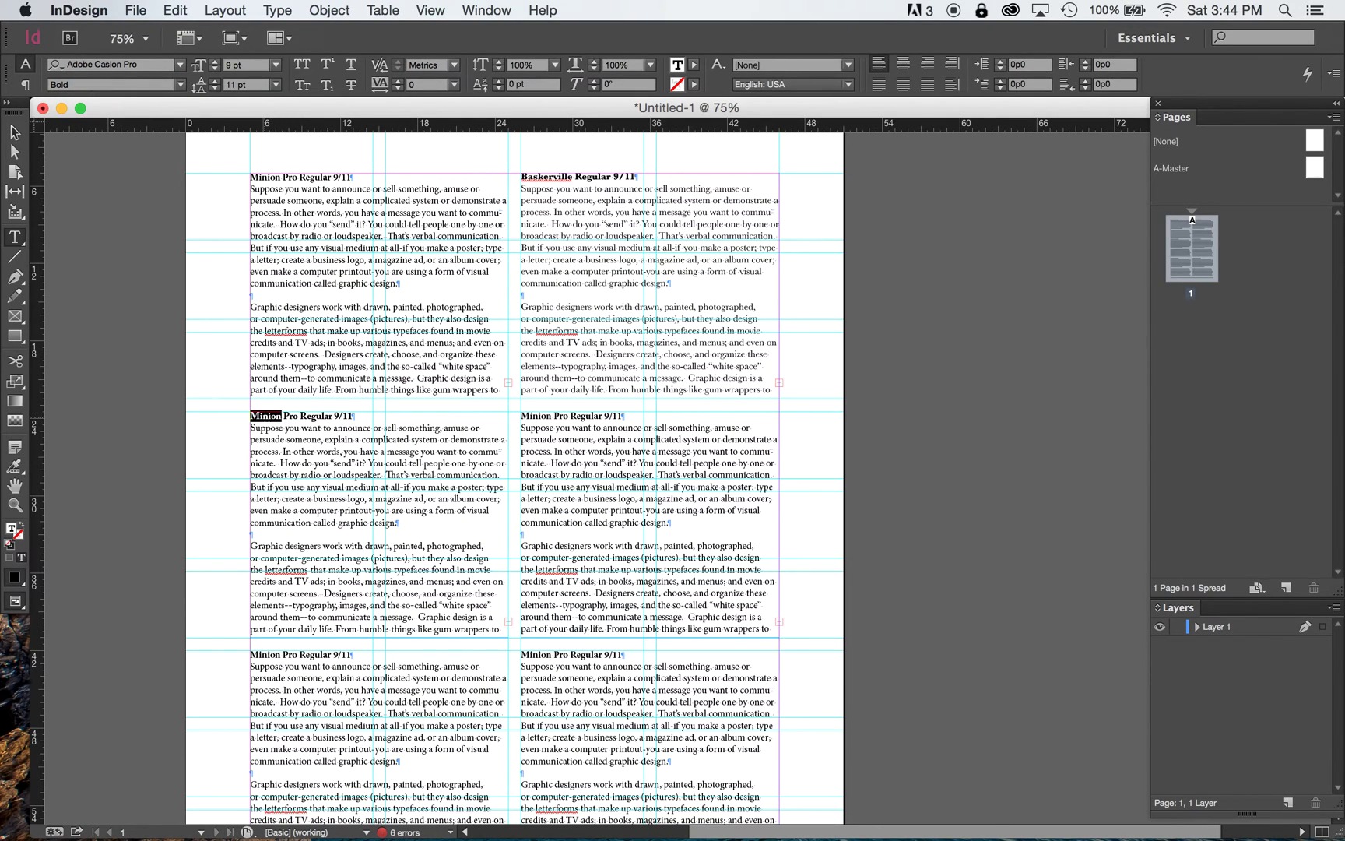
pyautogui.write('Adobe Caslon')
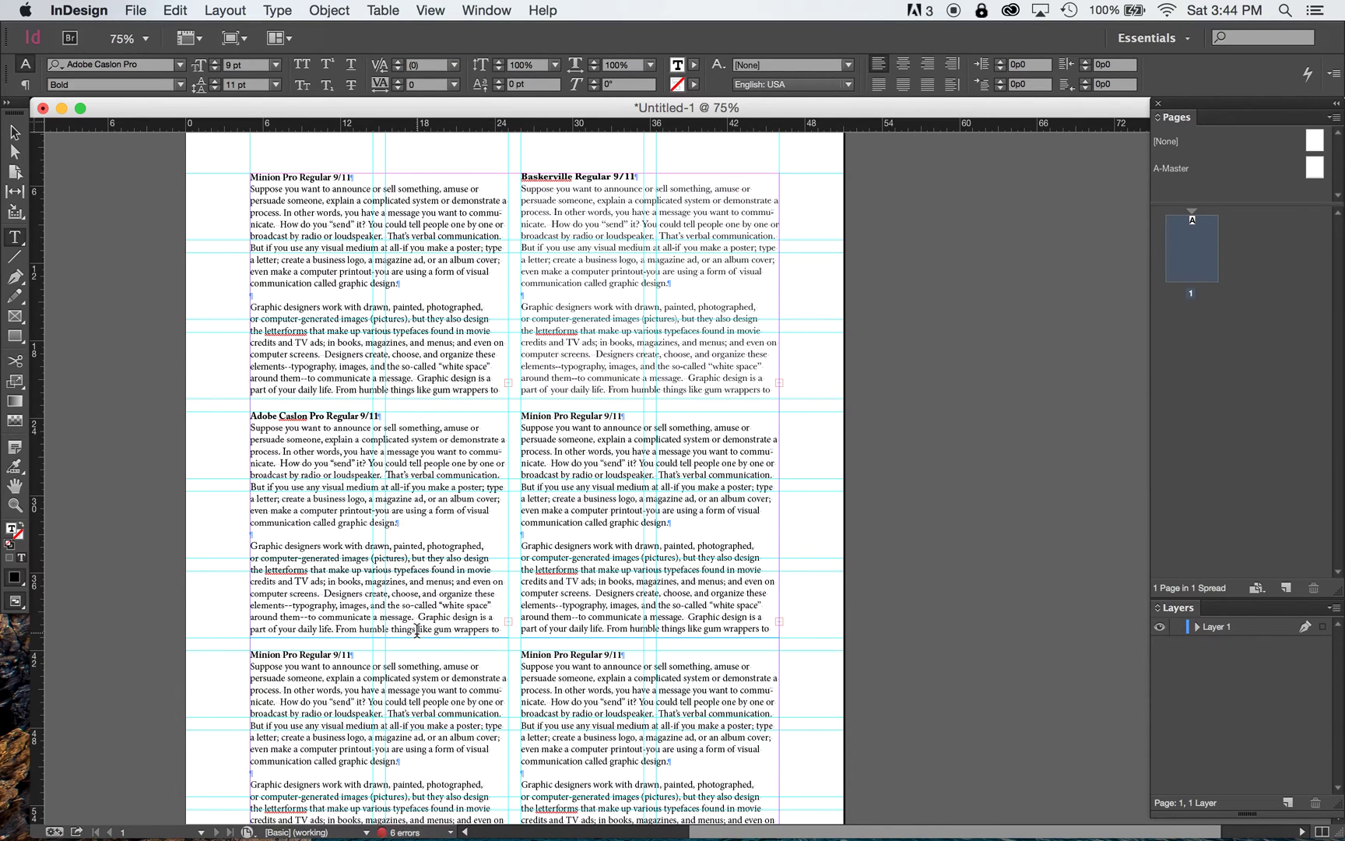
# Step: Set all visible text of the middle-right text frame, including its heading, in Georgia Regular
pyautogui.moveTo(520, 415); pyautogui.dragTo(832, 637)
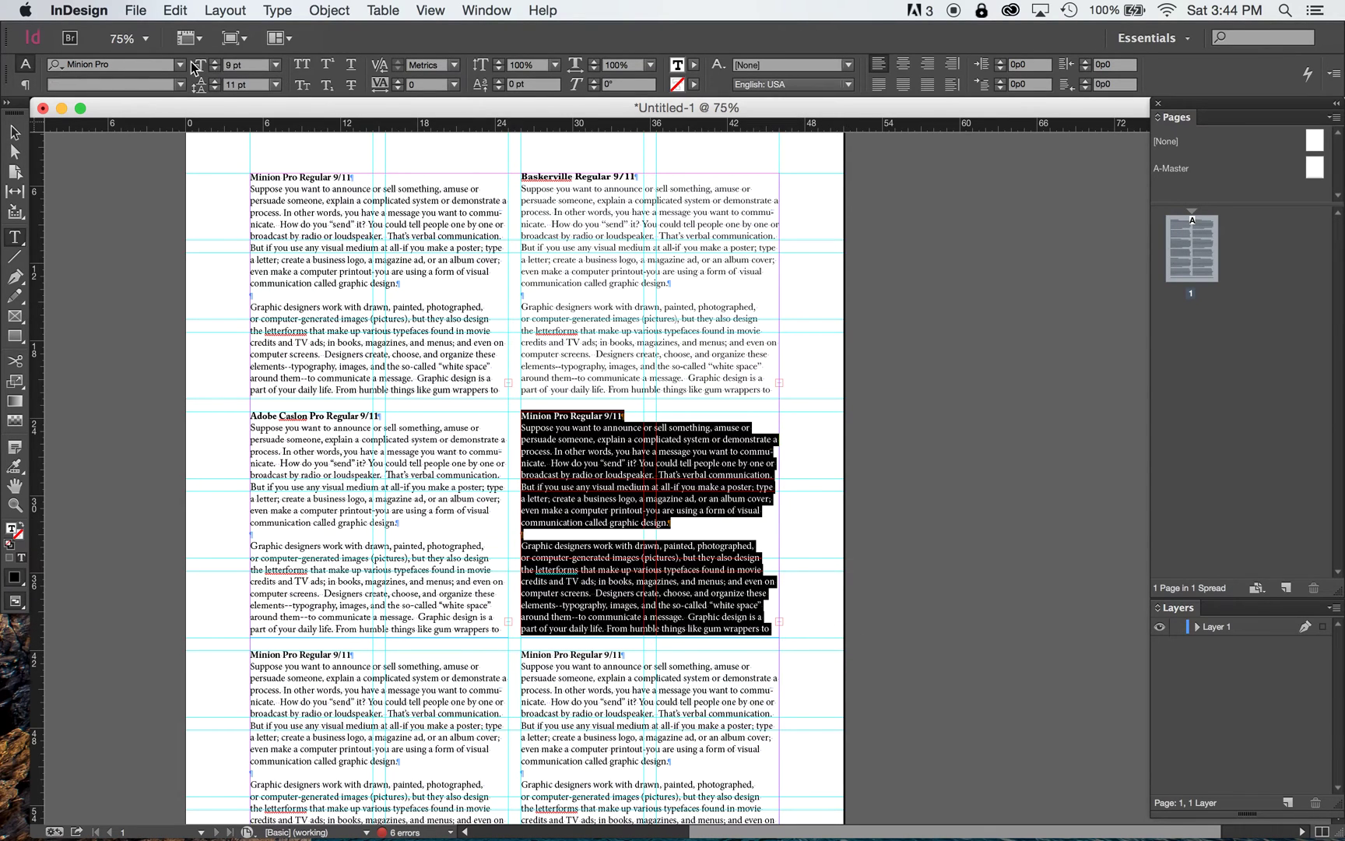
pyautogui.click(151, 67)
pyautogui.write('Geo')
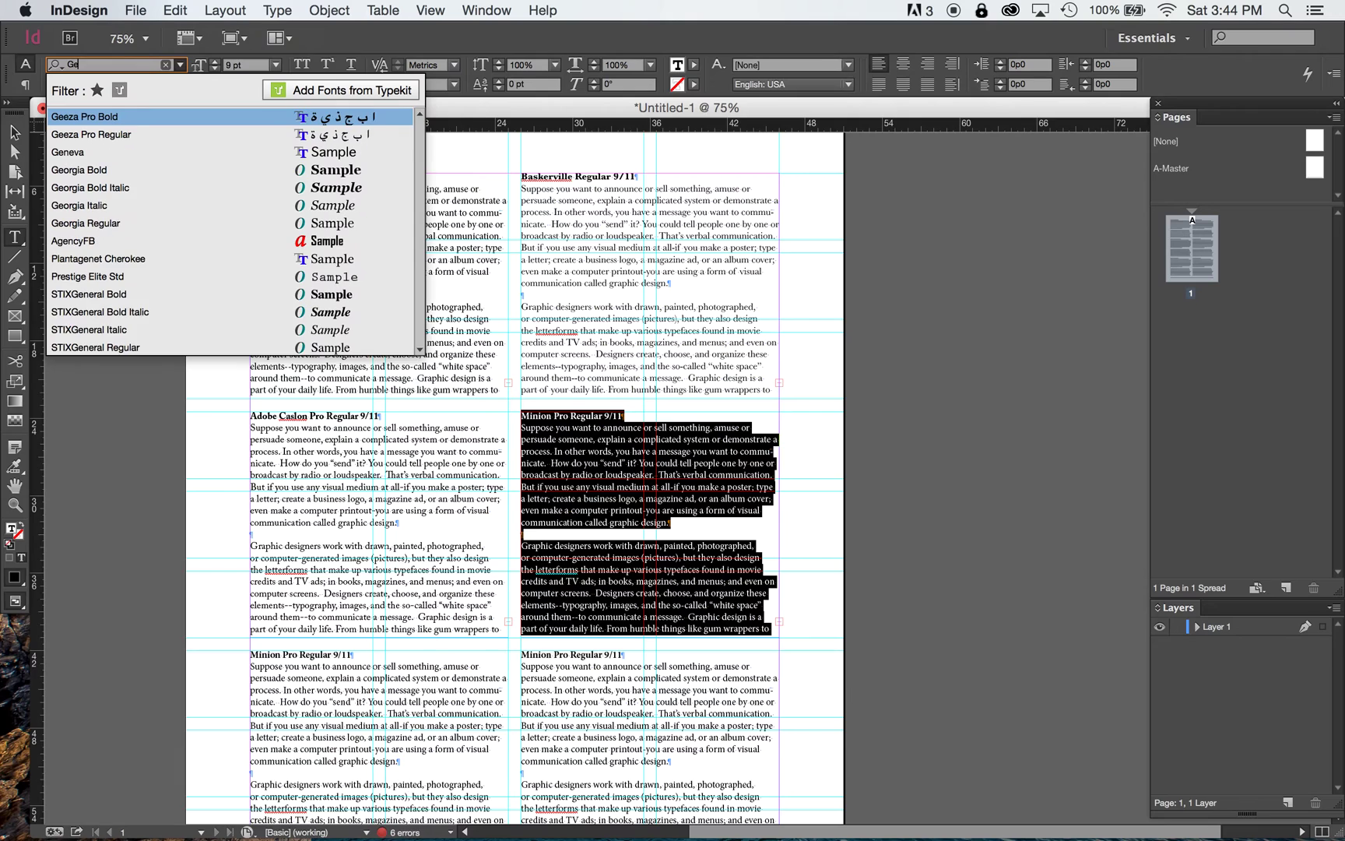
pyautogui.press('Down')
pyautogui.press('Down')
pyautogui.press('Down')
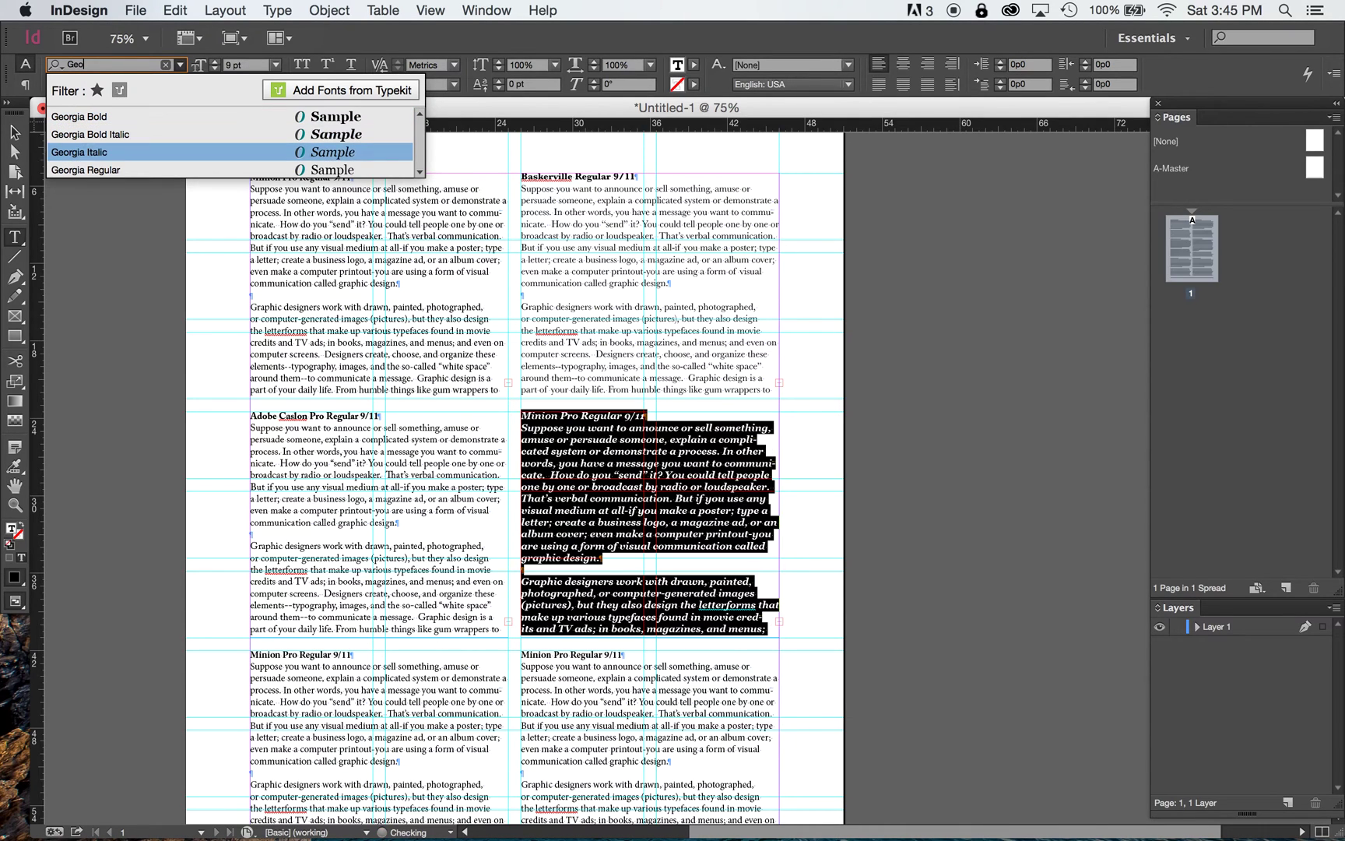
pyautogui.press('Return')
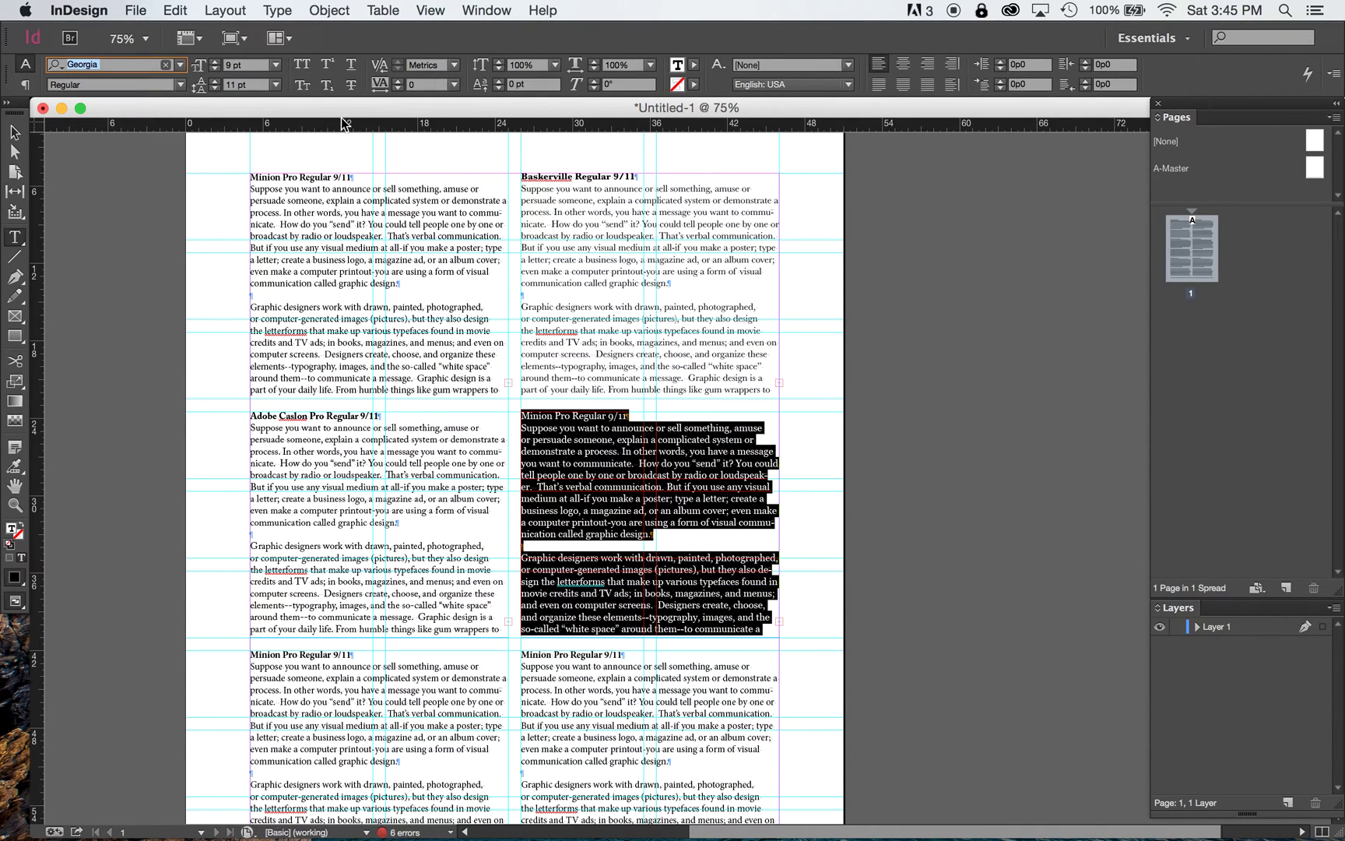
# Step: Reword the middle-right frame's heading to "Georgia Regular 9/11" and make the heading line Bold
pyautogui.click(560, 412)
pyautogui.moveTo(575, 415); pyautogui.dragTo(516, 415)
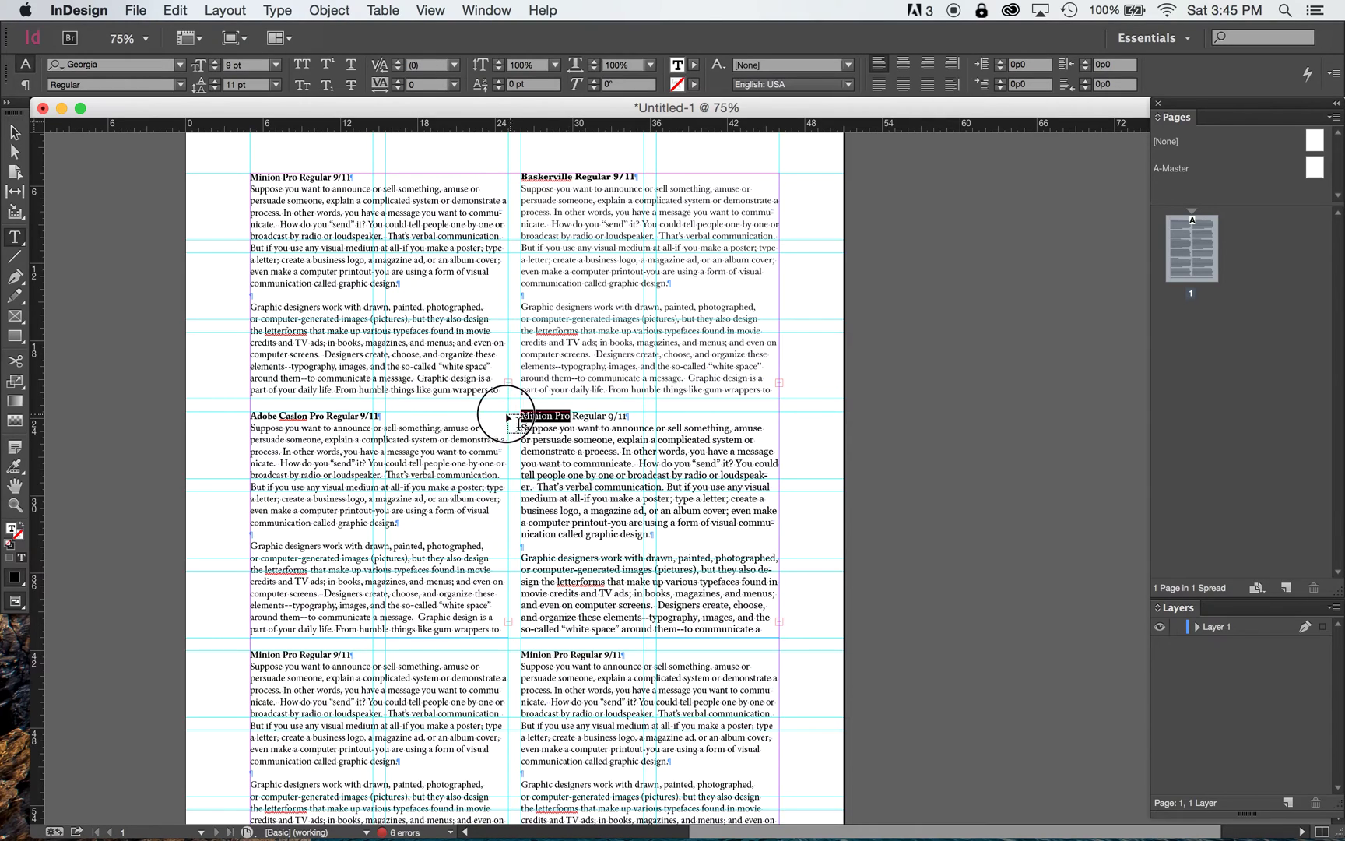
pyautogui.write('Georgia')
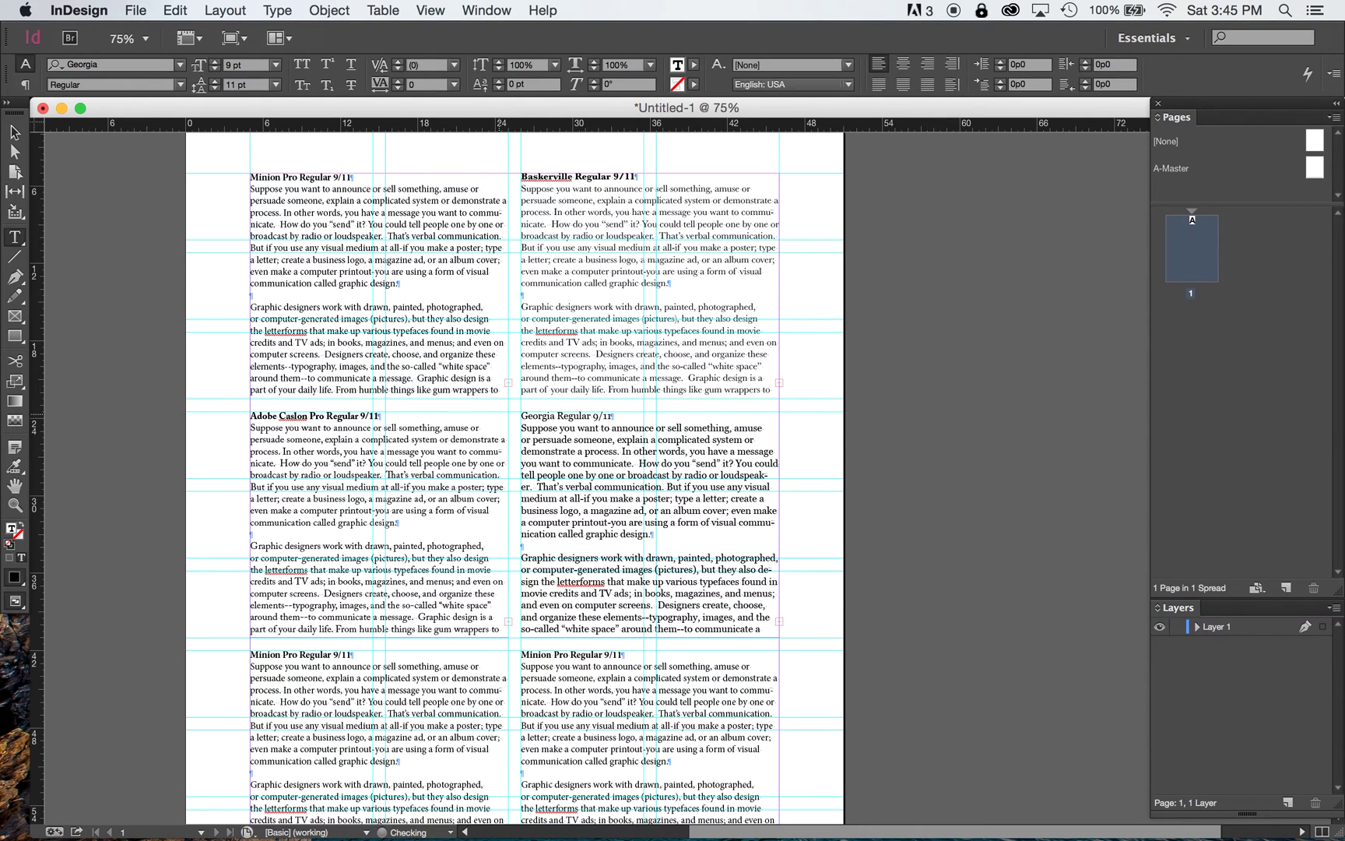
pyautogui.click(557, 421)
pyautogui.tripleClick(558, 422)
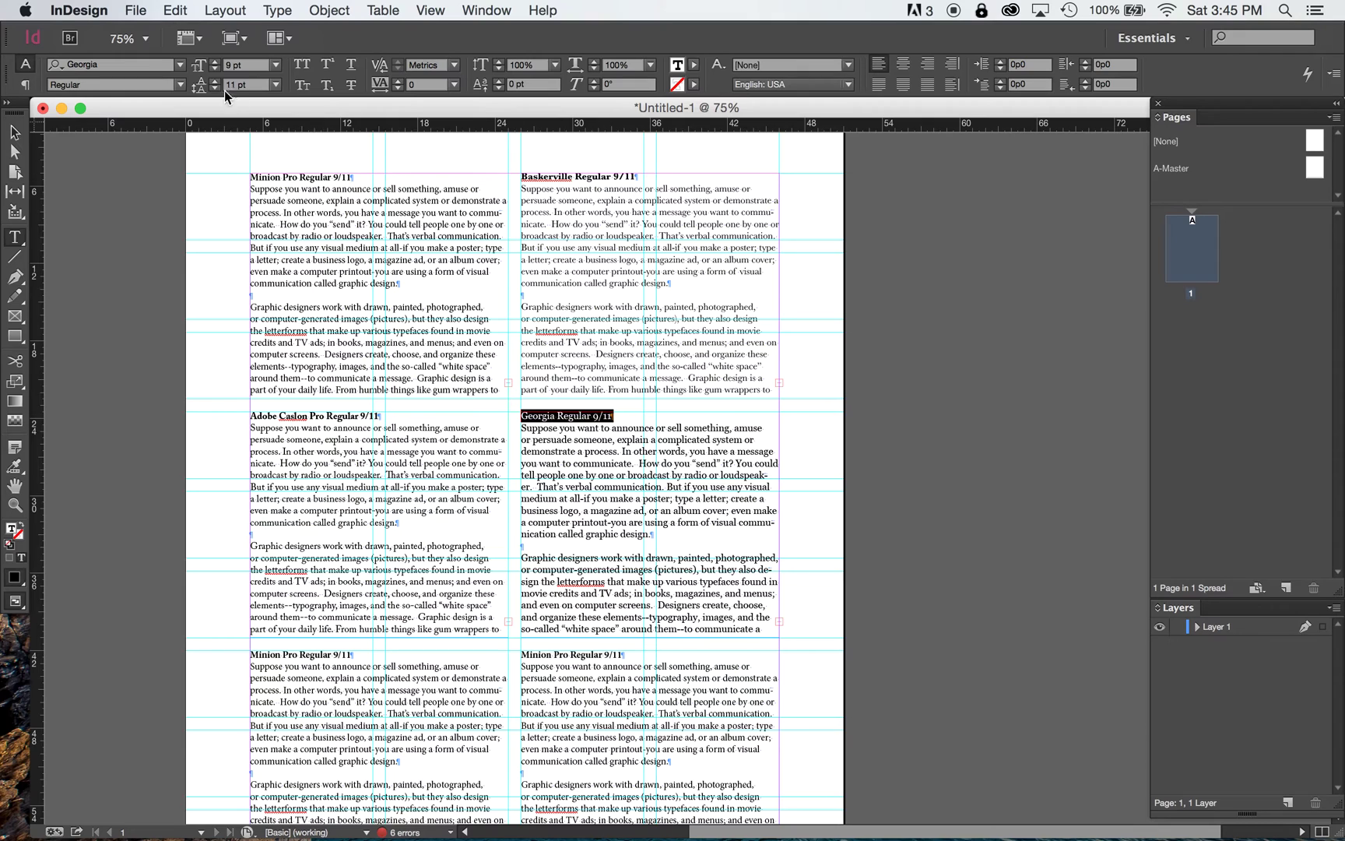
pyautogui.click(179, 86)
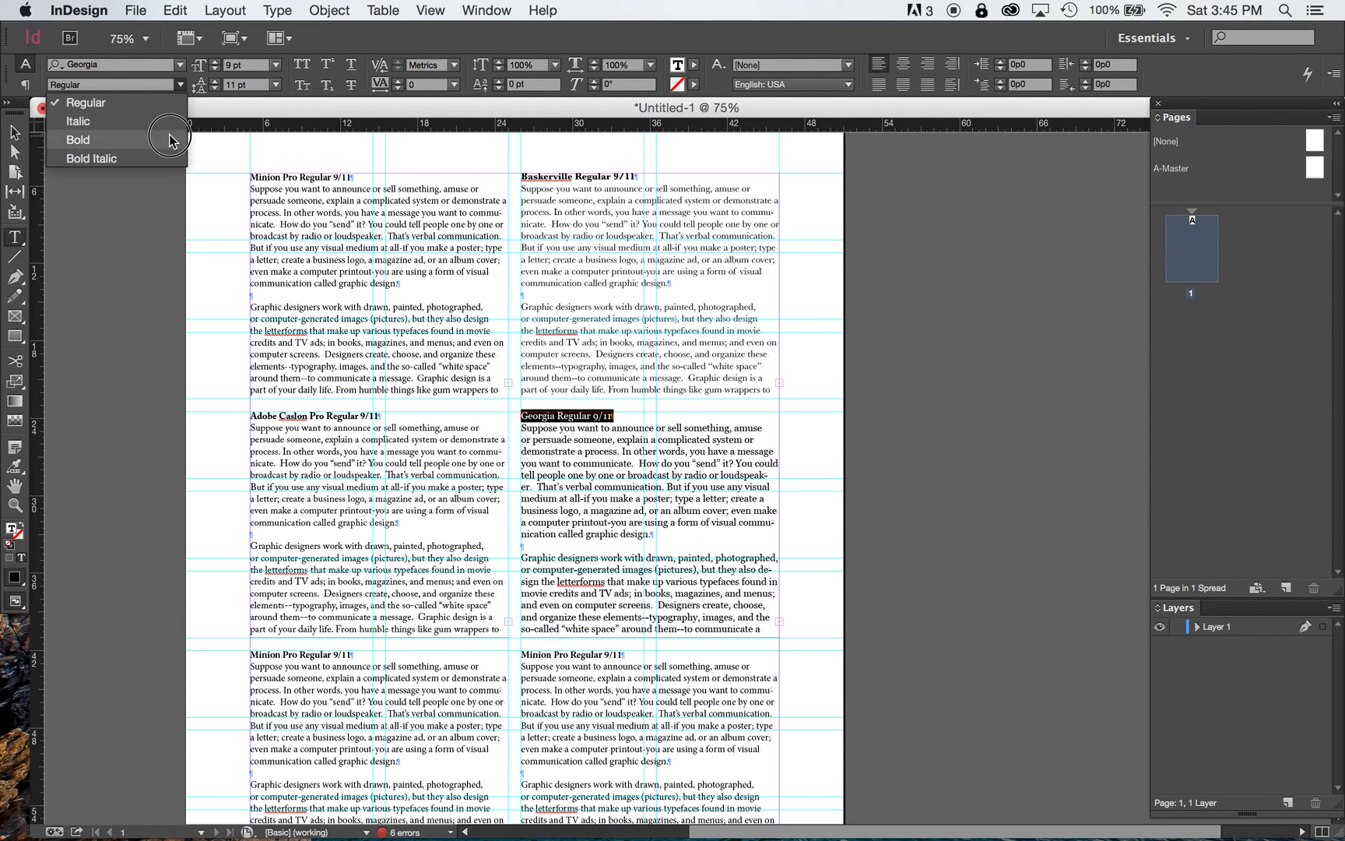
pyautogui.click(78, 140)
# Step: Set all visible text of the bottom-left text frame, including its heading, in Adobe Garamond Pro Regular
pyautogui.click(299, 677)
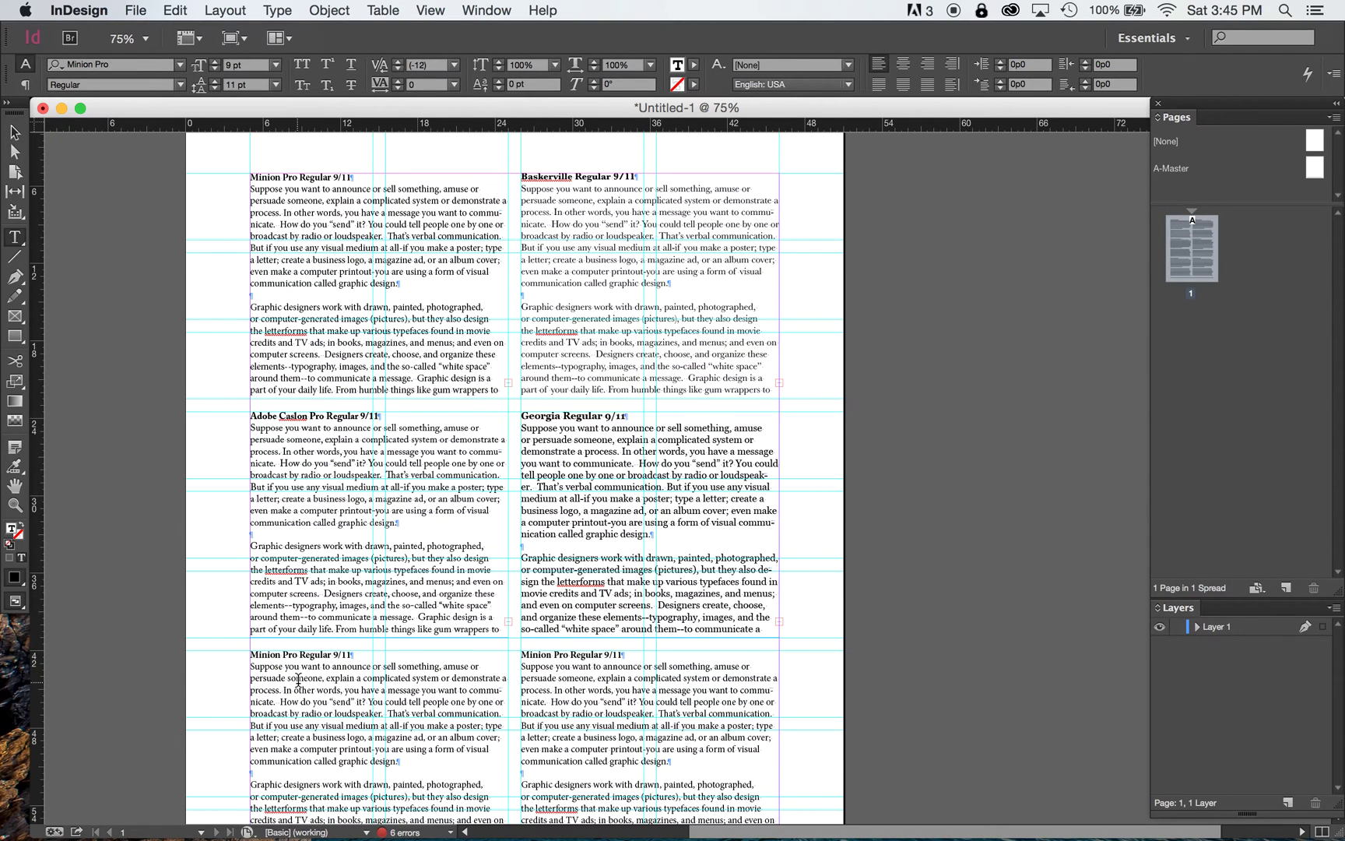
pyautogui.scroll(-3, 299, 678)
pyautogui.moveTo(251, 531); pyautogui.dragTo(596, 757)
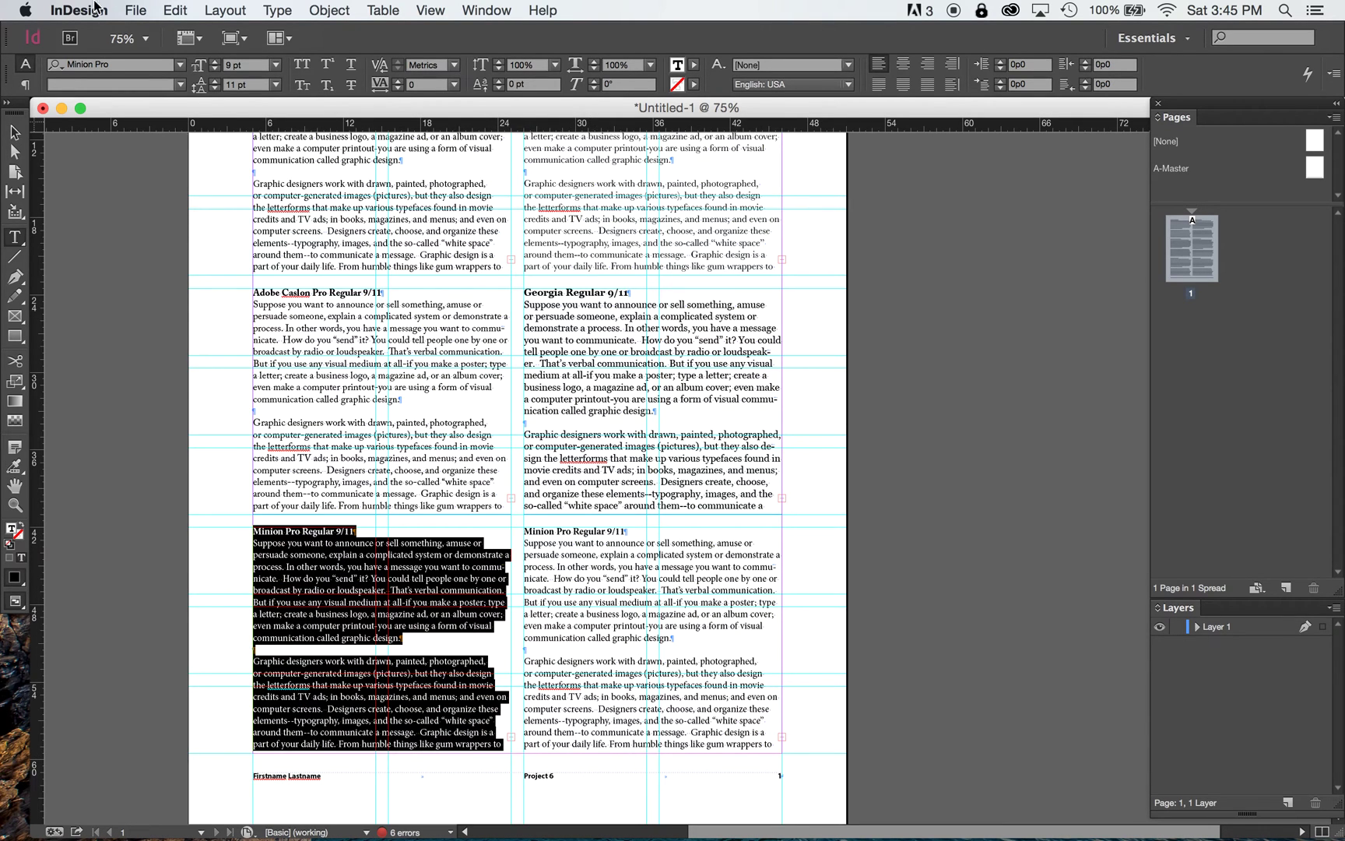
pyautogui.click(105, 66)
pyautogui.write('Gara')
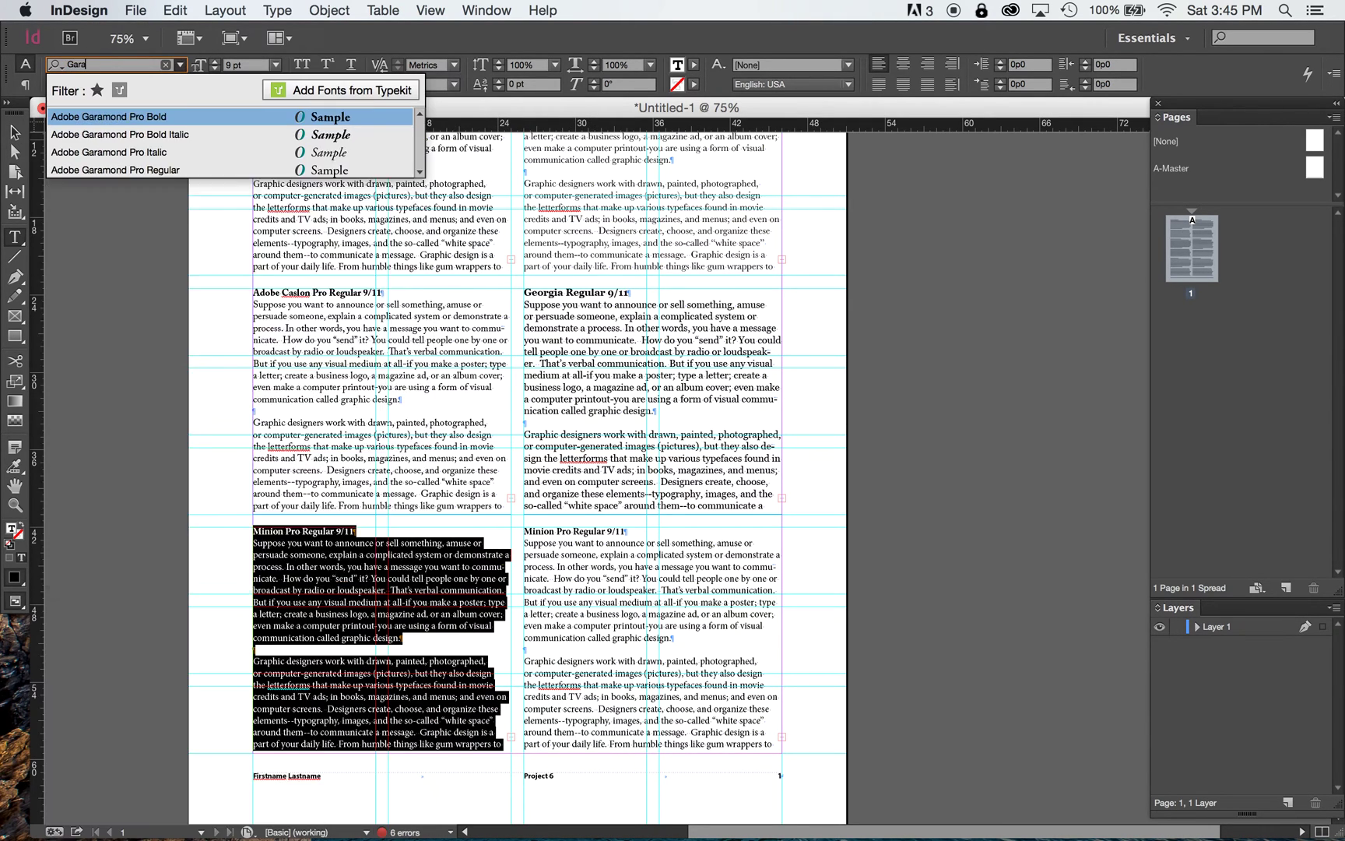
pyautogui.press('Down')
pyautogui.press('Down')
pyautogui.press('Down')
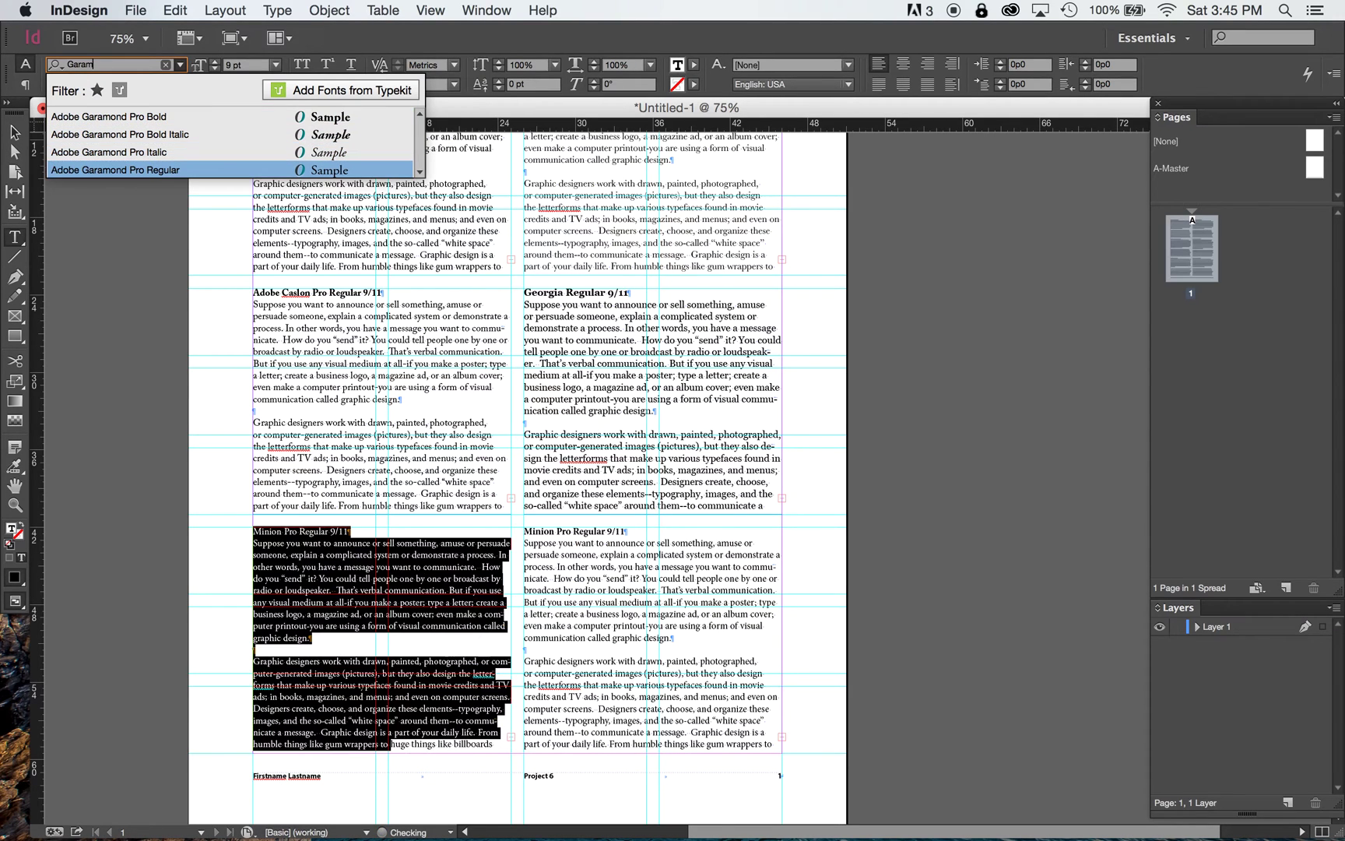
pyautogui.press('Return')
# Step: Set the words "huge things like billboards" at the end of the bottom-left frame in Adobe Garamond Pro Regular
pyautogui.moveTo(391, 744); pyautogui.dragTo(505, 746)
pyautogui.click(138, 64)
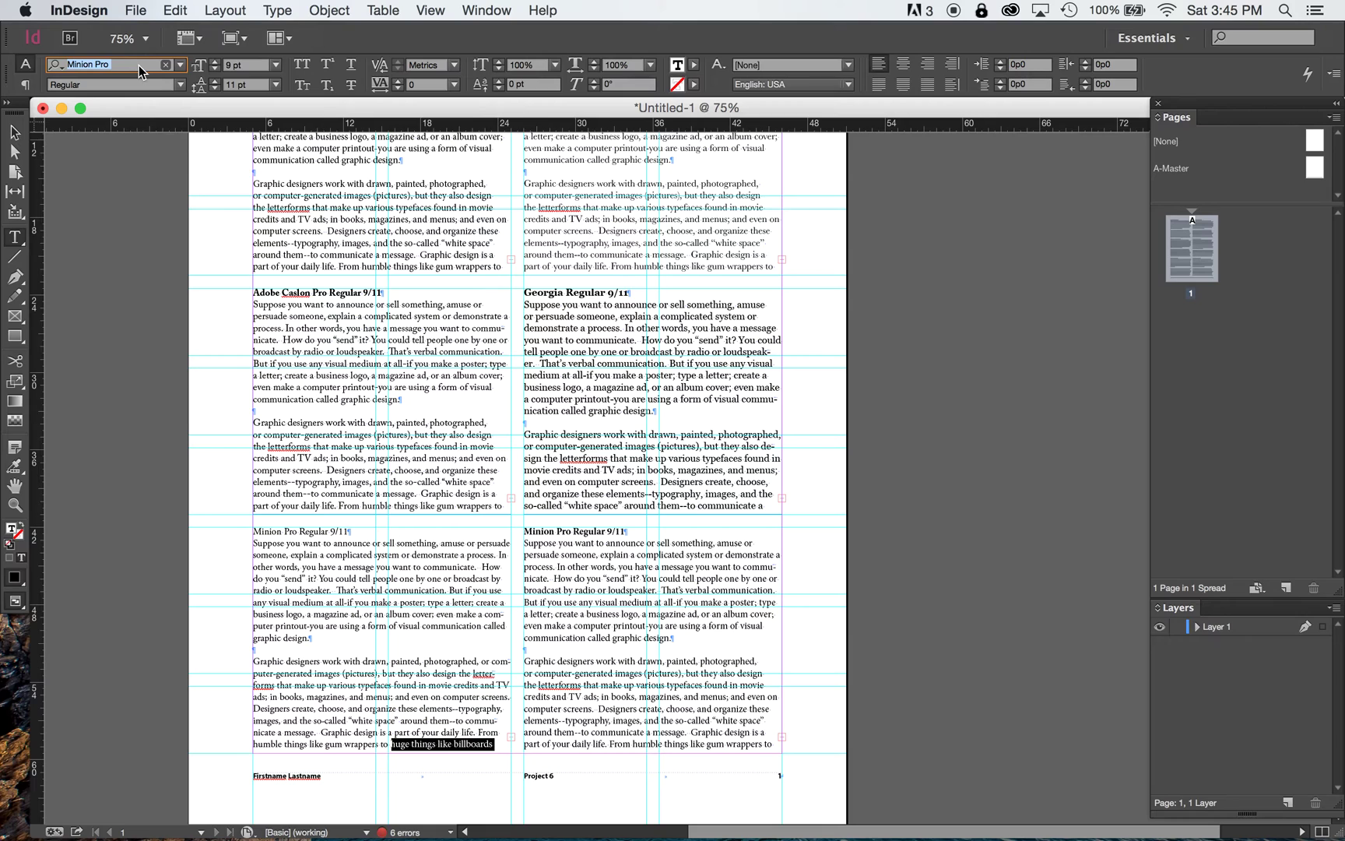
pyautogui.write('ga')
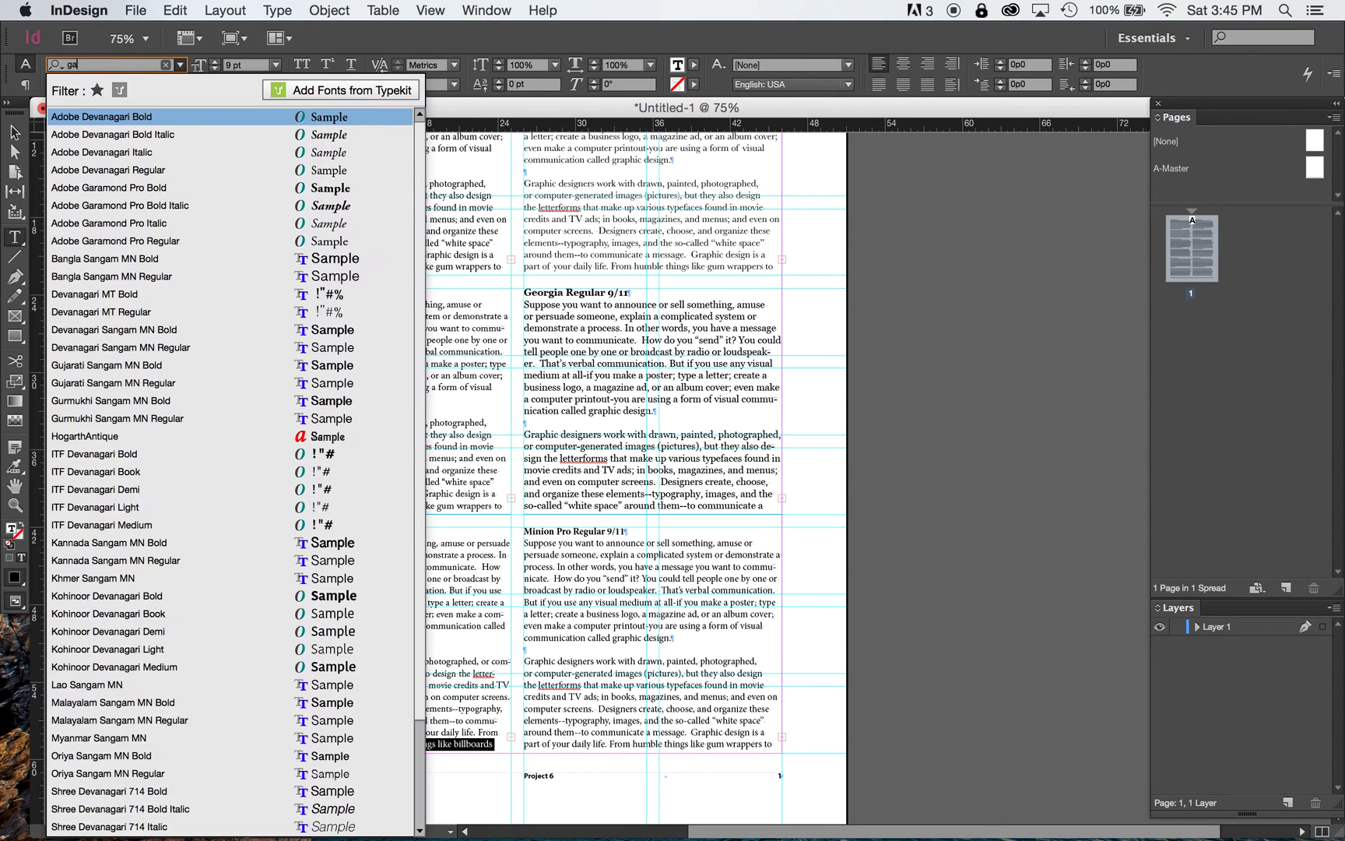
pyautogui.write('ra')
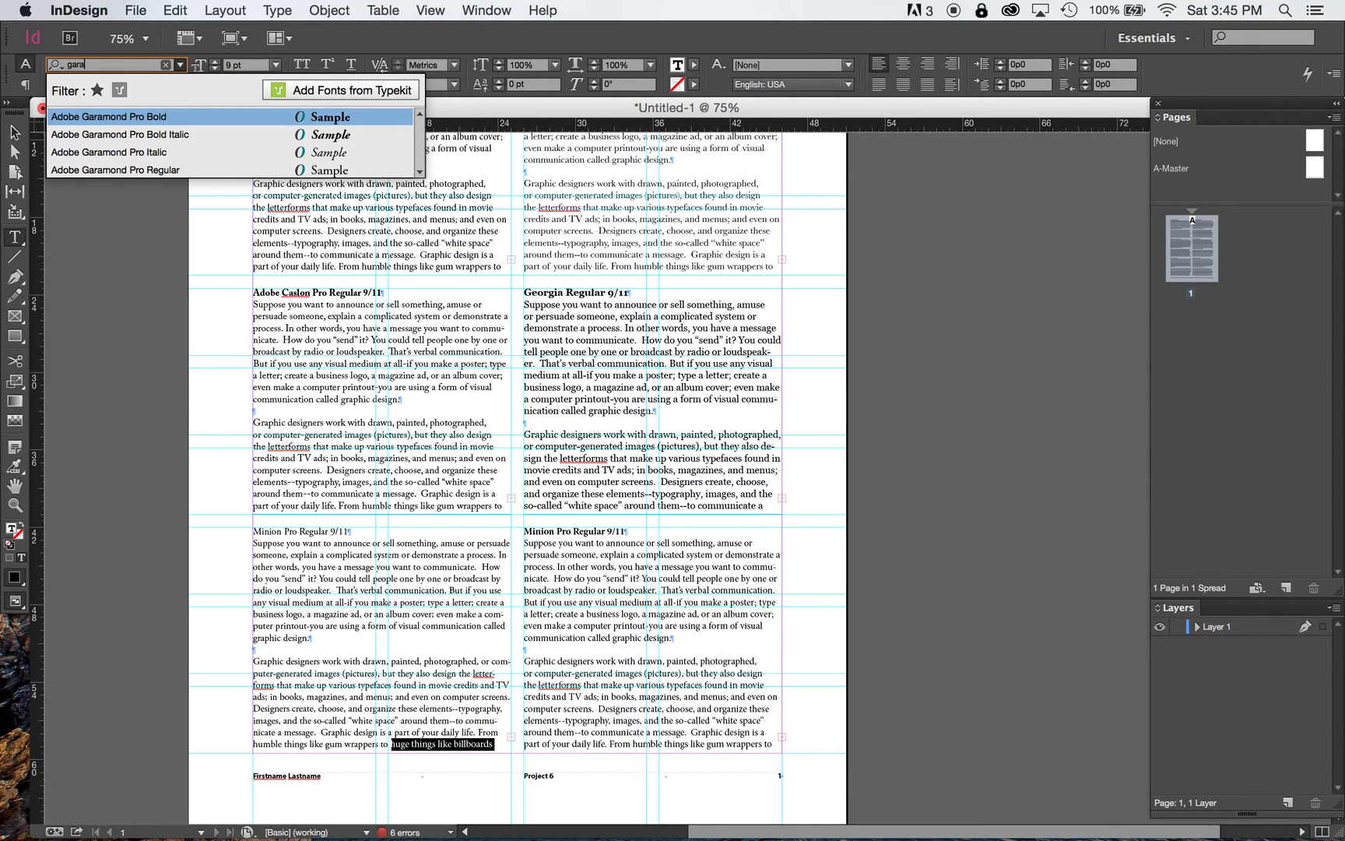
pyautogui.press('Down')
pyautogui.press('Down')
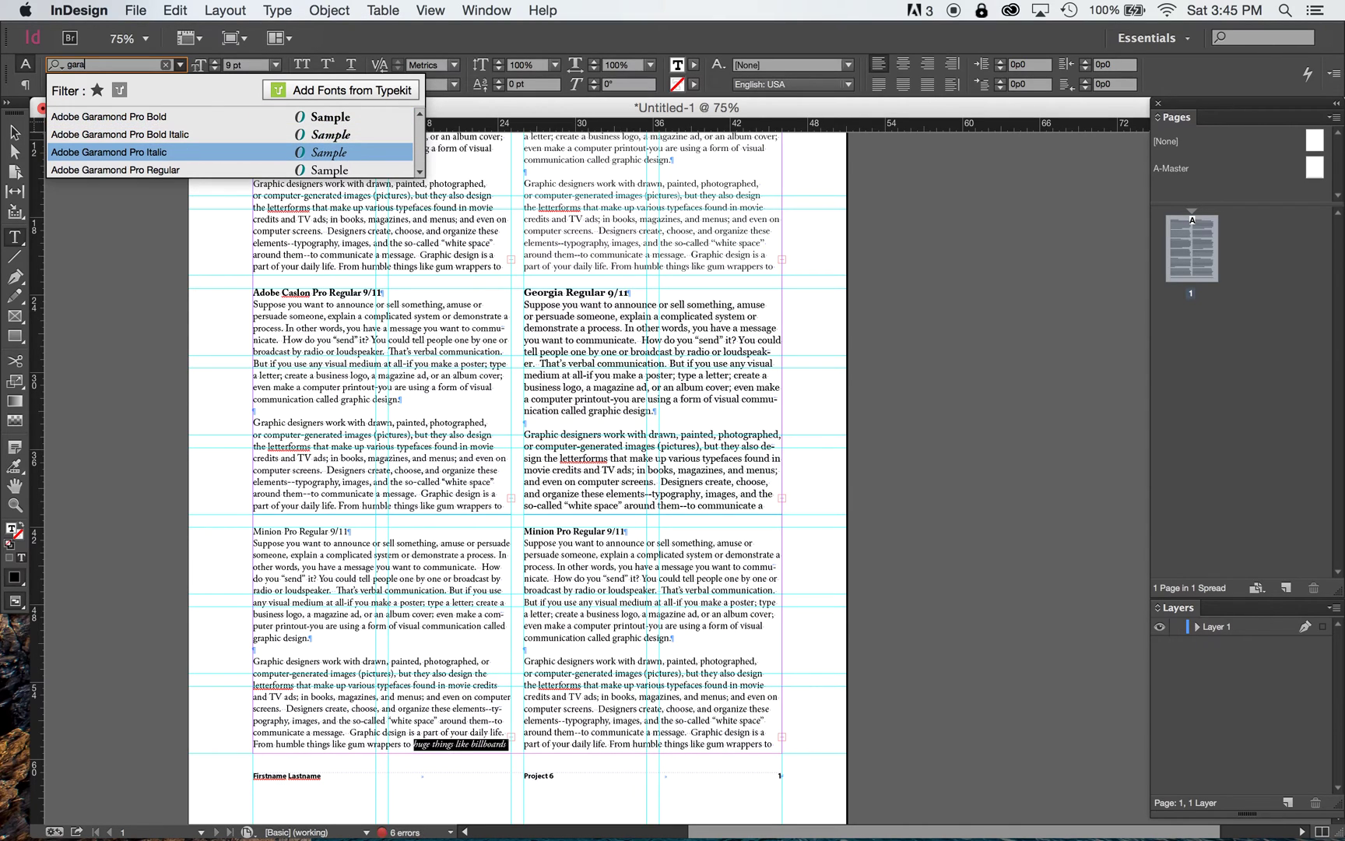
pyautogui.press('Down')
pyautogui.press('Return')
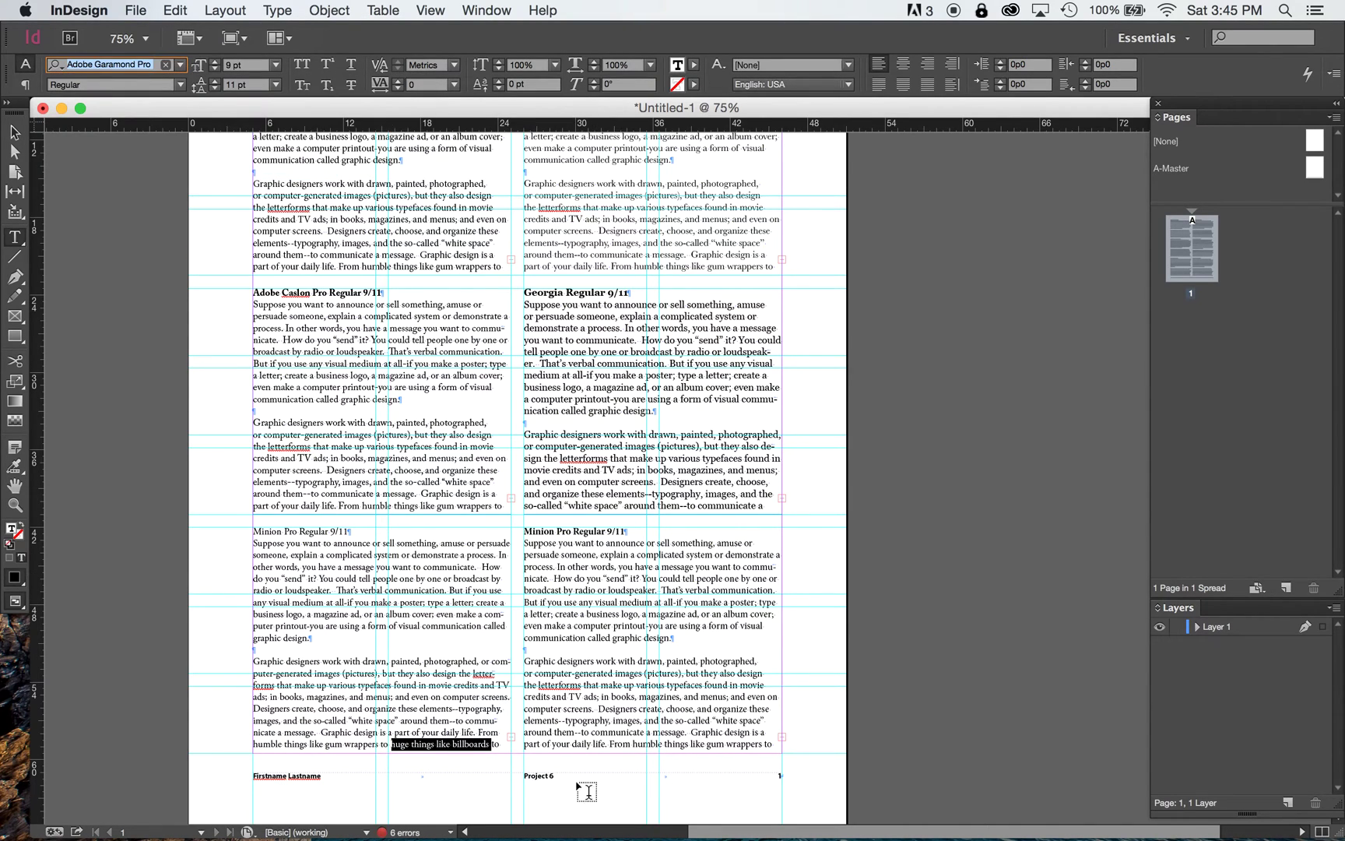
# Step: Set the last visible word "to" of the bottom-left frame in Adobe Garamond Pro Regular
pyautogui.doubleClick(506, 749)
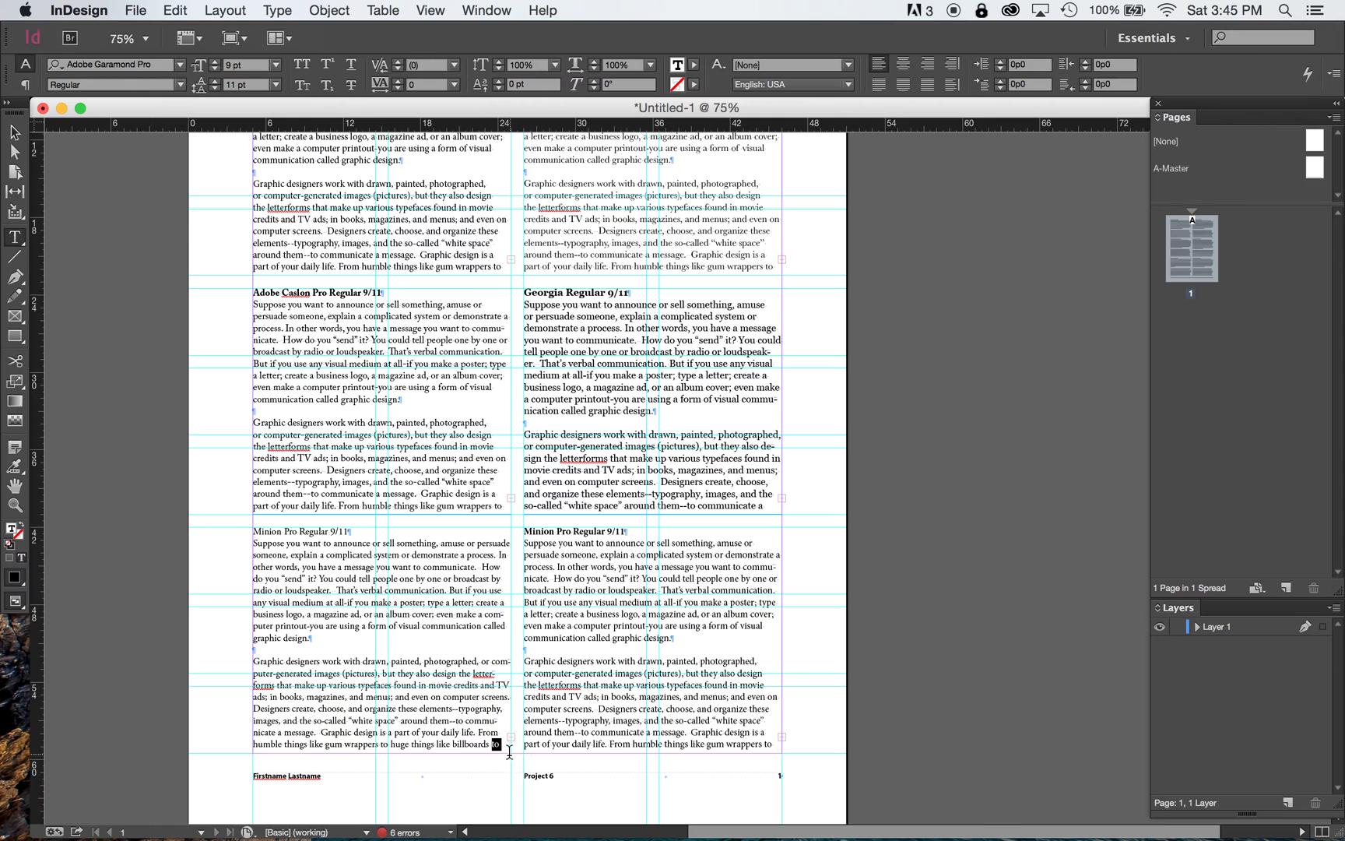
pyautogui.click(138, 85)
pyautogui.click(134, 65)
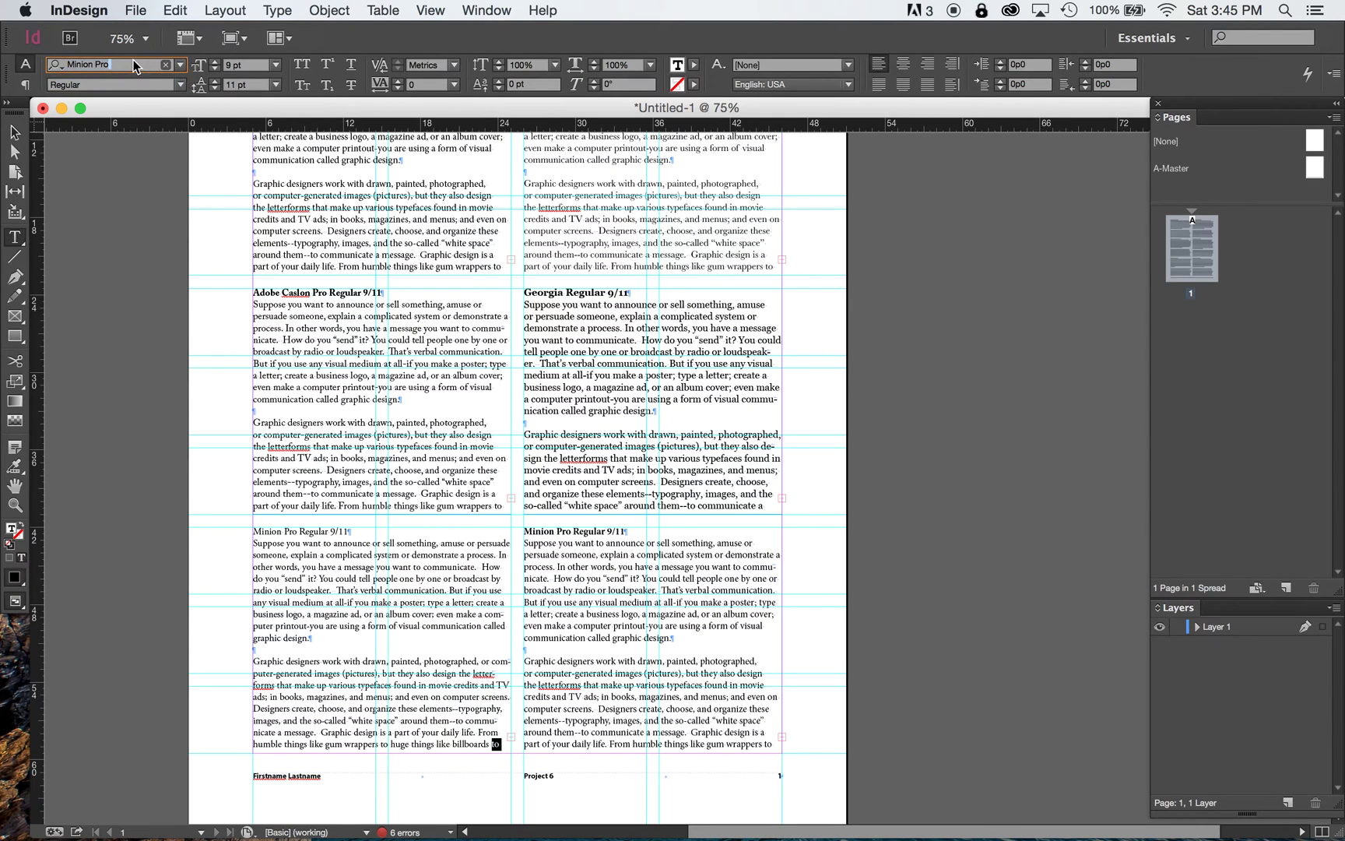
pyautogui.write('garam')
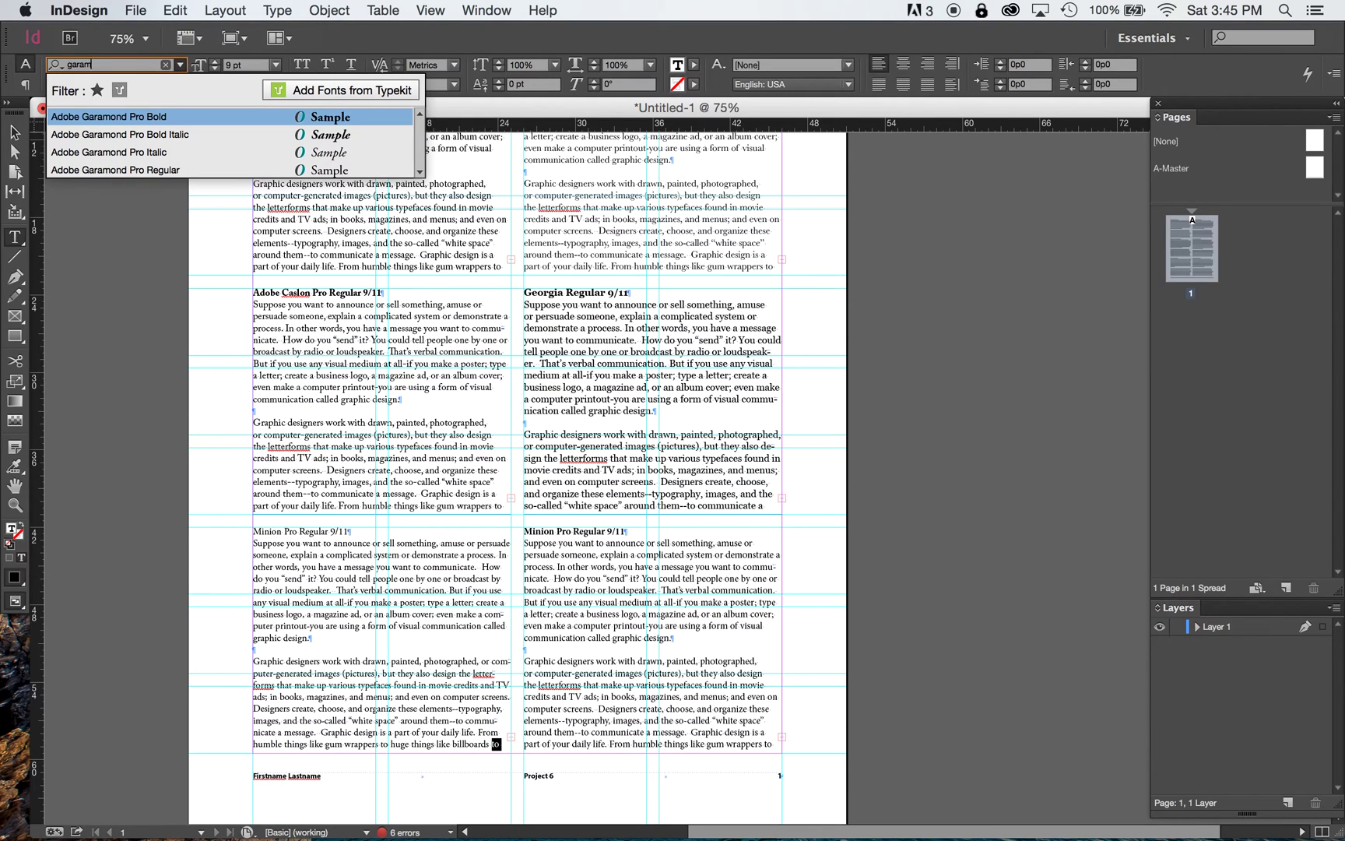
pyautogui.click(179, 169)
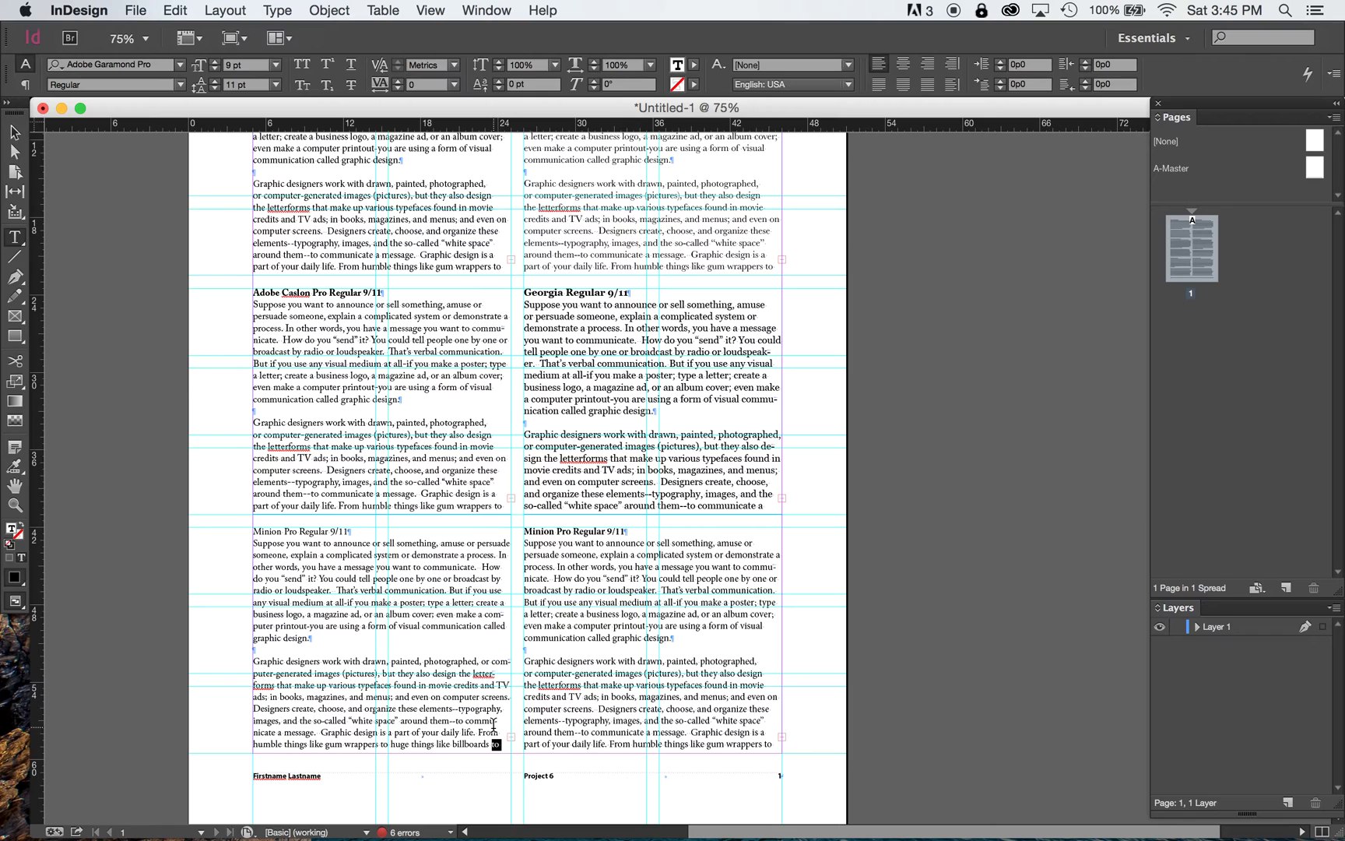
# Step: Set the heading line of the bottom-left text frame in Adobe Garamond Pro Bold
pyautogui.tripleClick(289, 530)
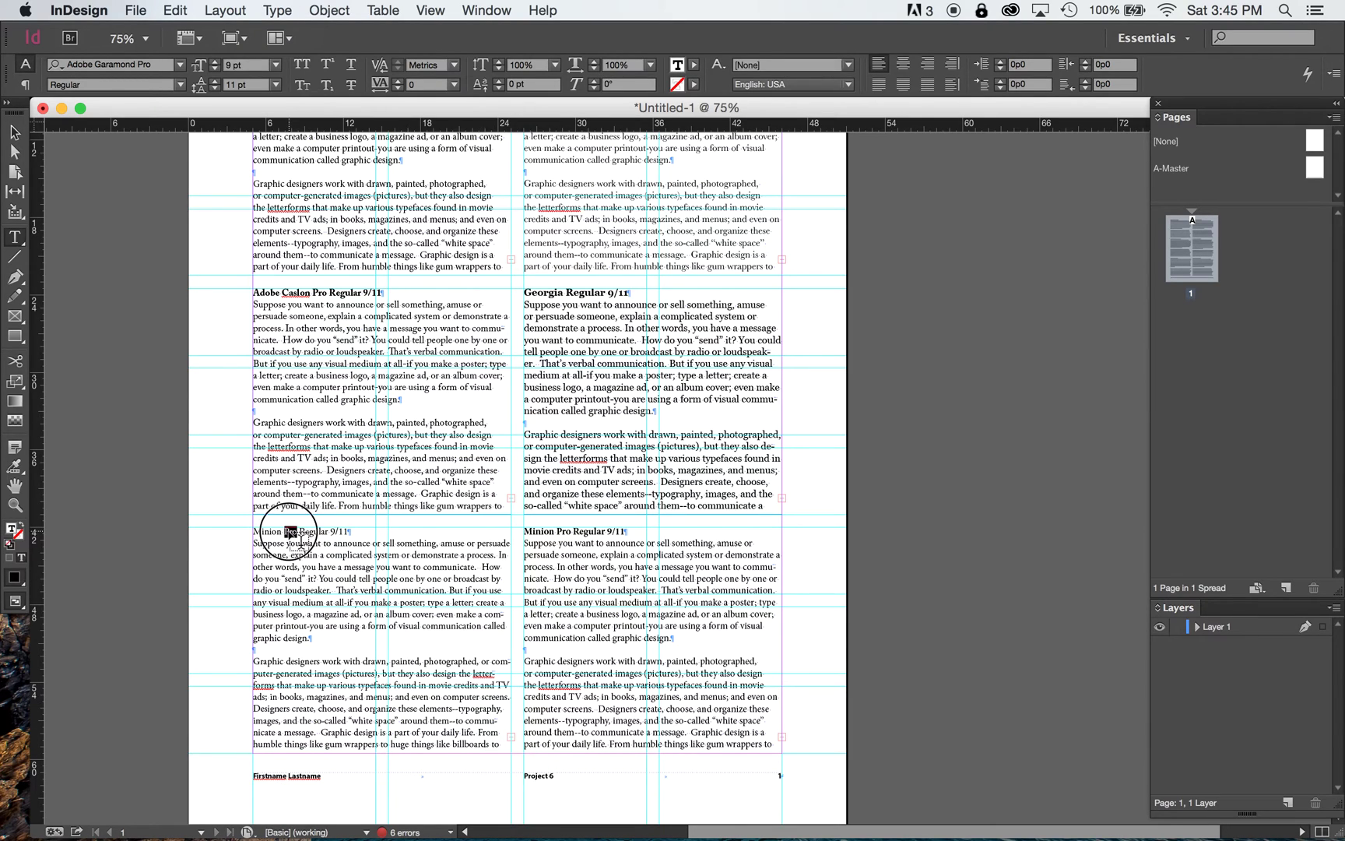
pyautogui.click(180, 85)
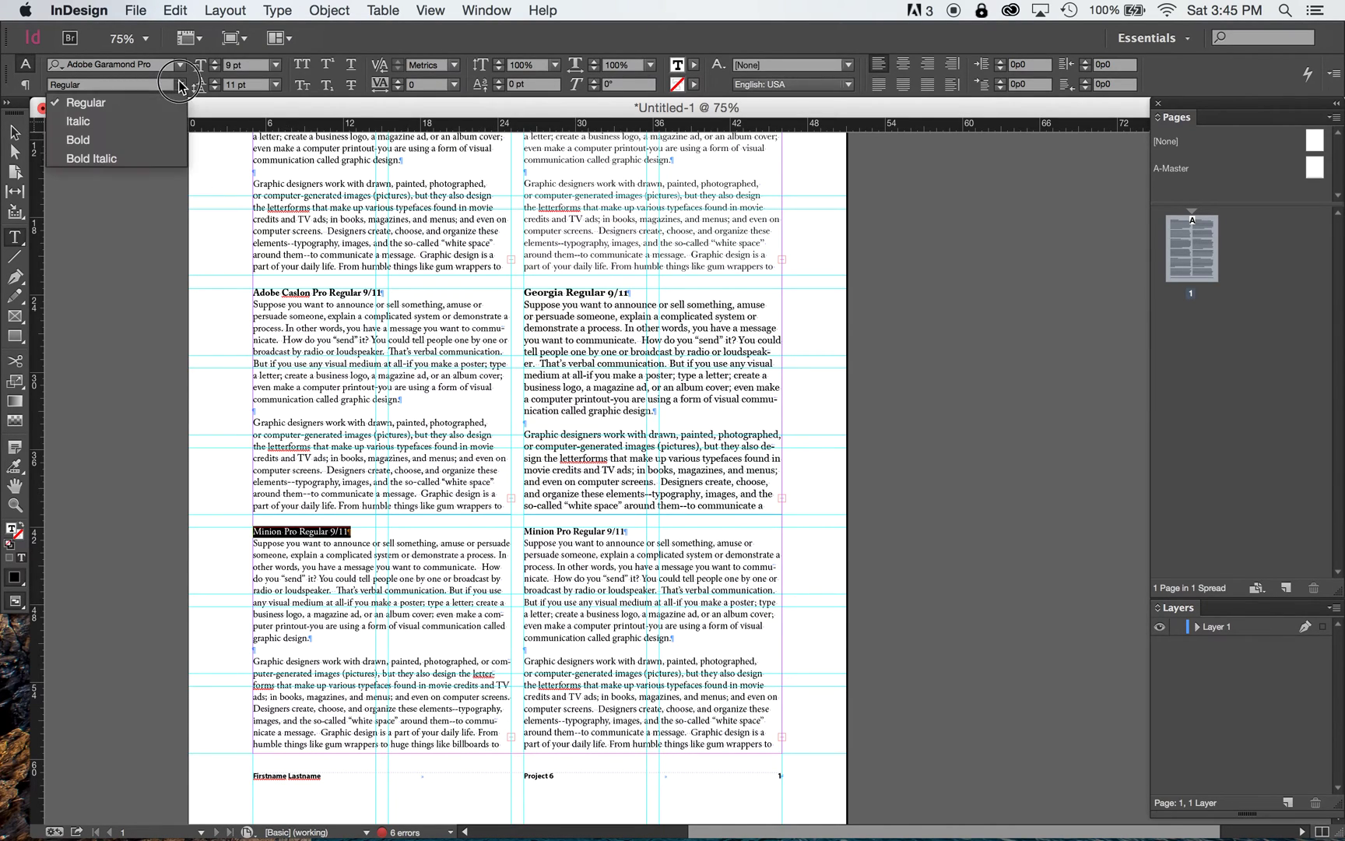
pyautogui.click(77, 139)
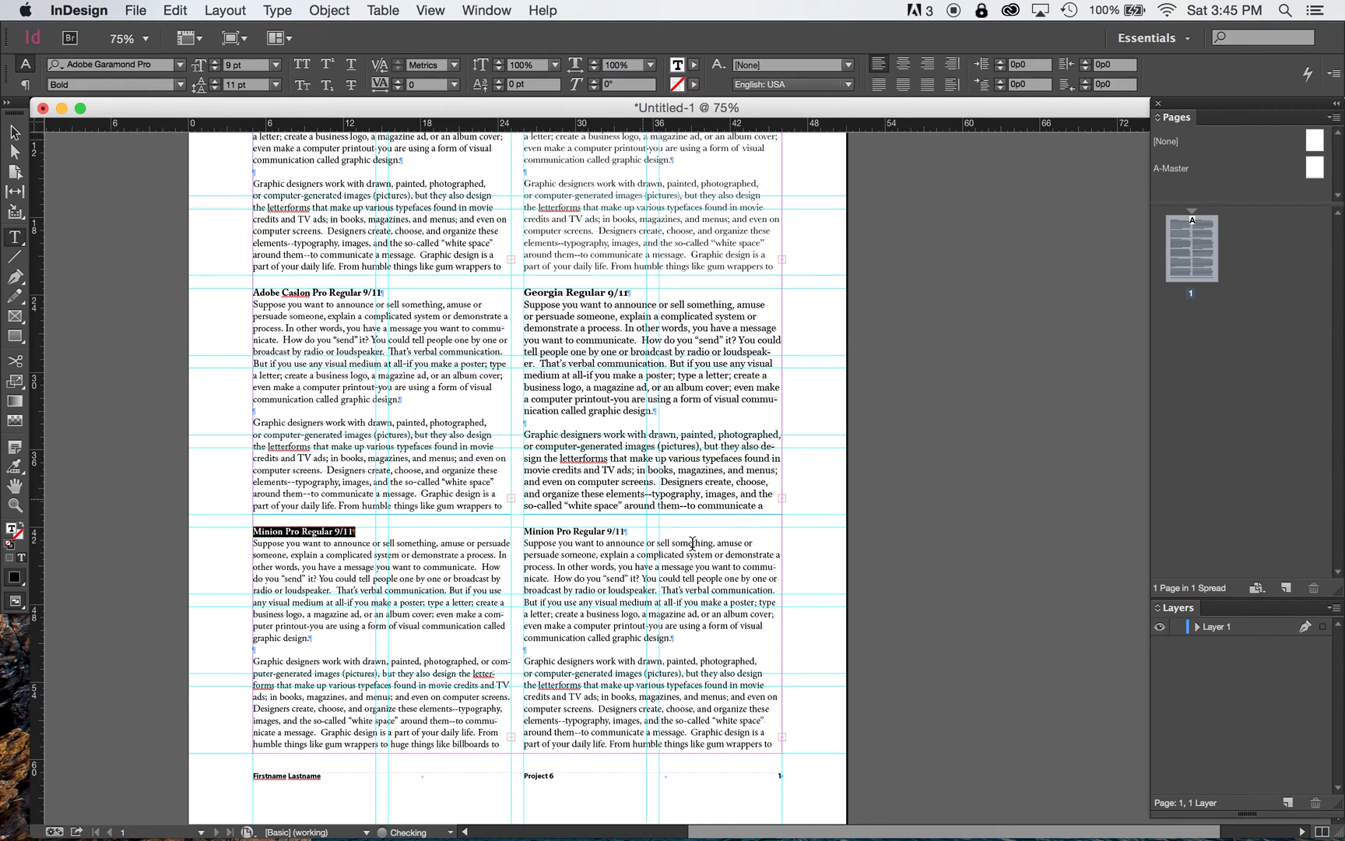
# Step: Set the two visible body paragraphs of the bottom-right text frame in Times New Roman Regular
pyautogui.click(536, 537)
pyautogui.tripleClick(536, 537)
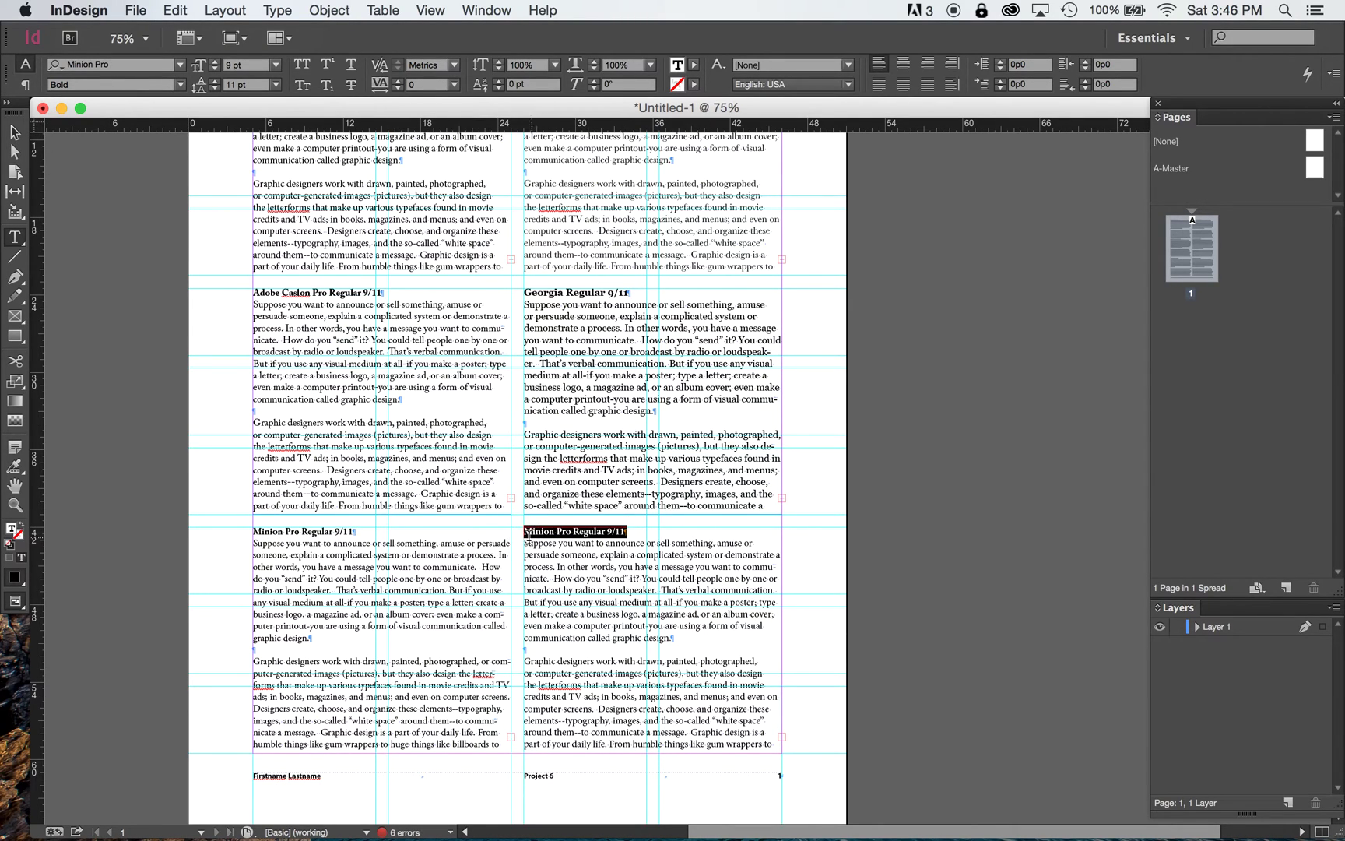
pyautogui.moveTo(525, 542); pyautogui.dragTo(873, 786)
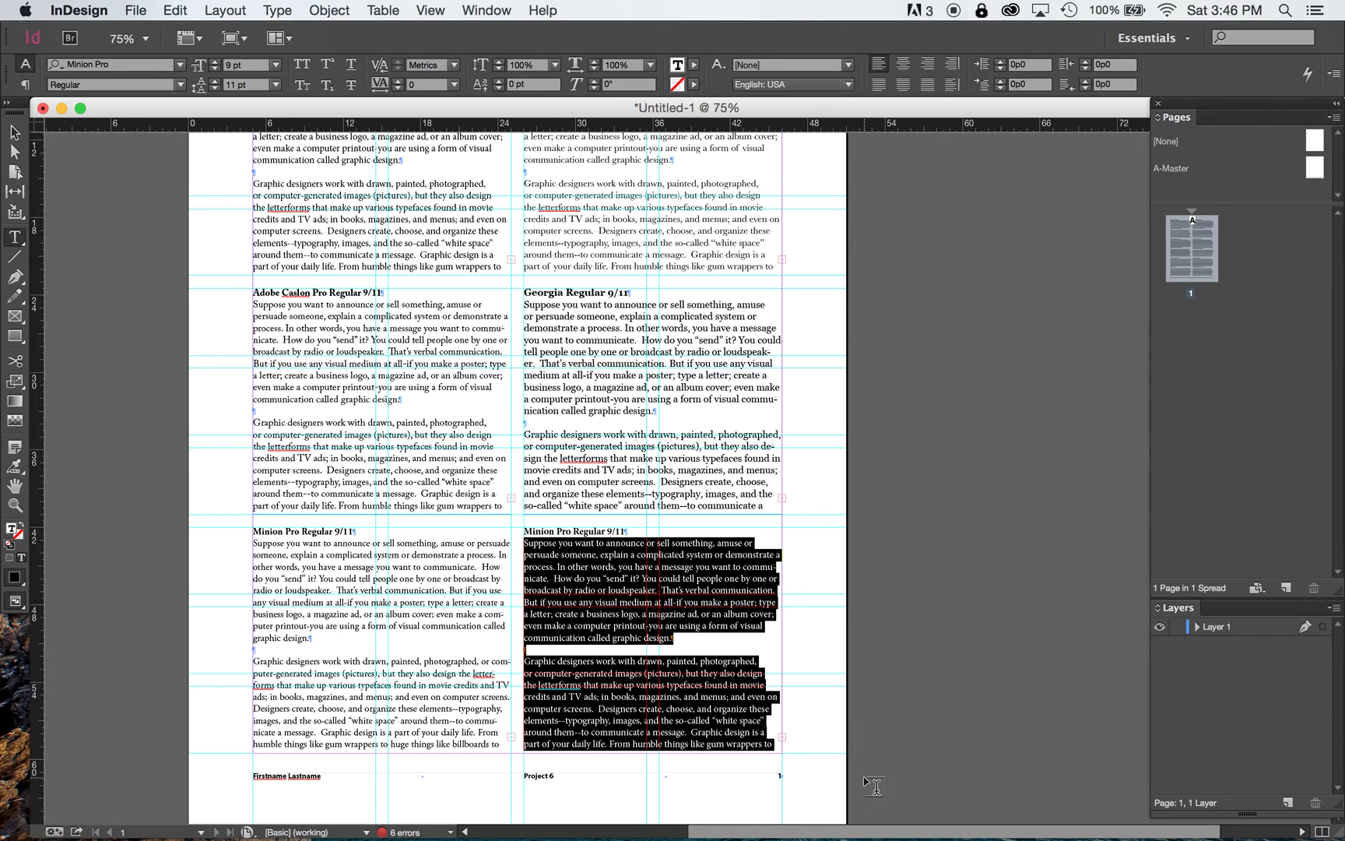
pyautogui.click(181, 65)
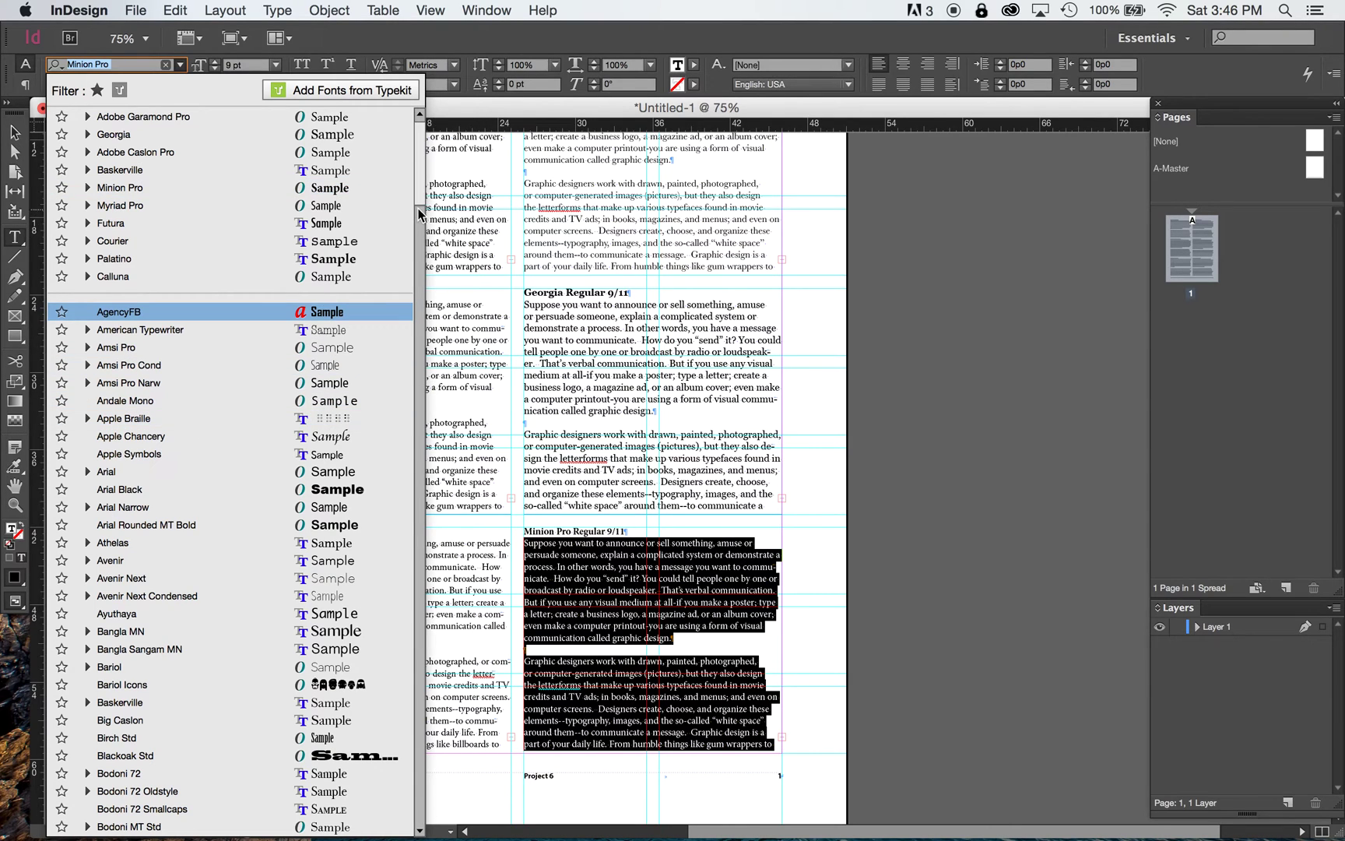
pyautogui.moveTo(421, 195); pyautogui.dragTo(407, 623)
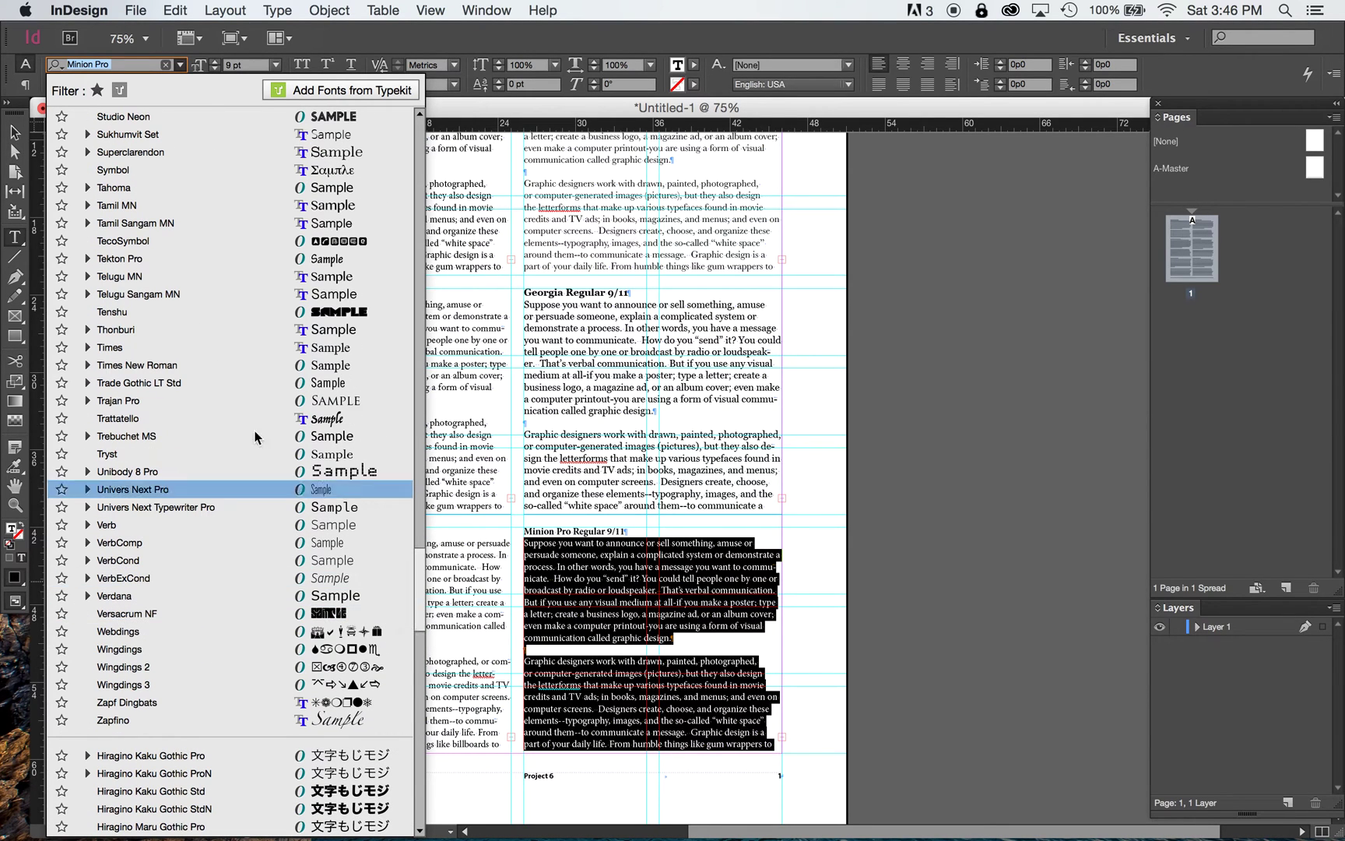
pyautogui.click(128, 366)
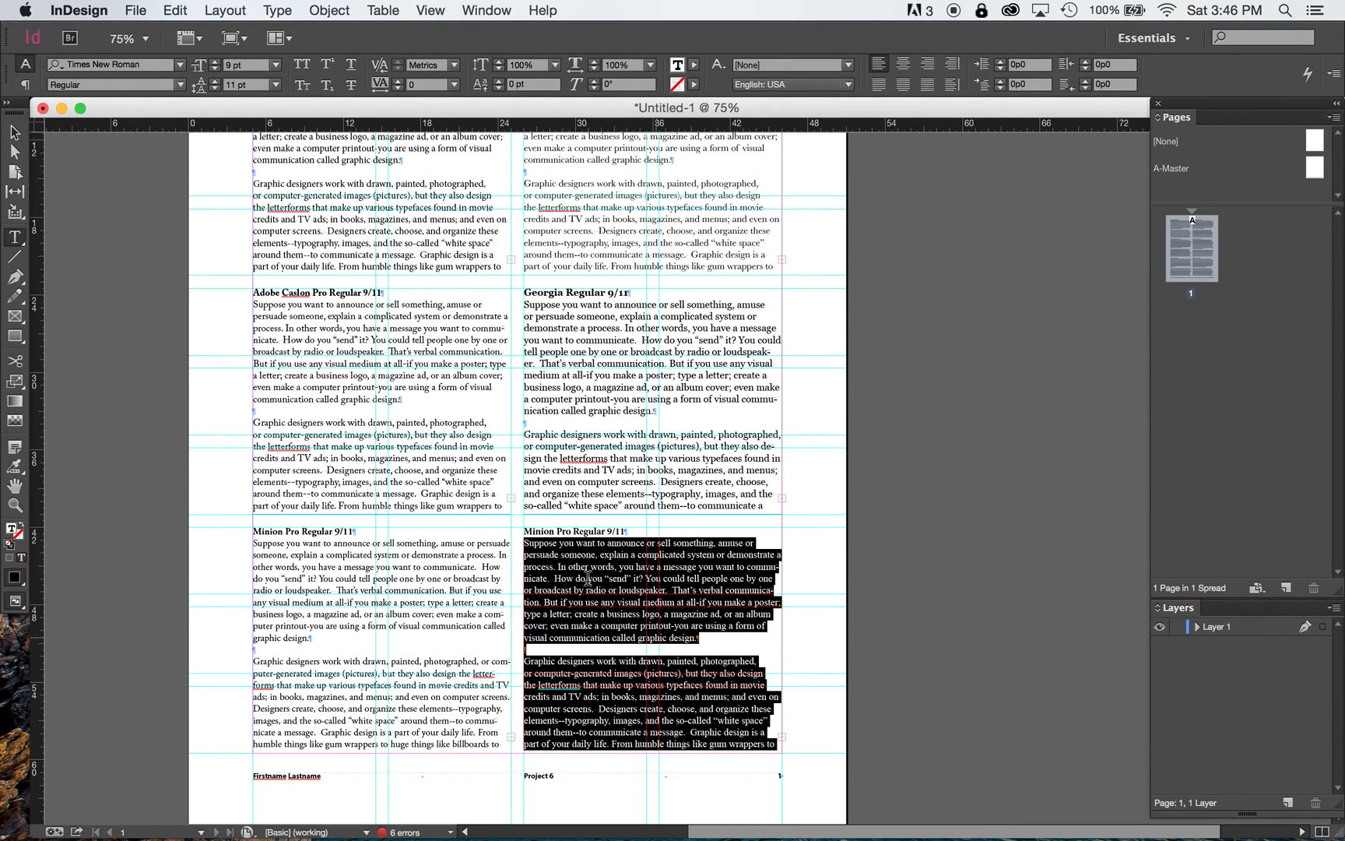
# Step: Set the heading line of the bottom-right text frame in Times New Roman Bold
pyautogui.tripleClick(542, 537)
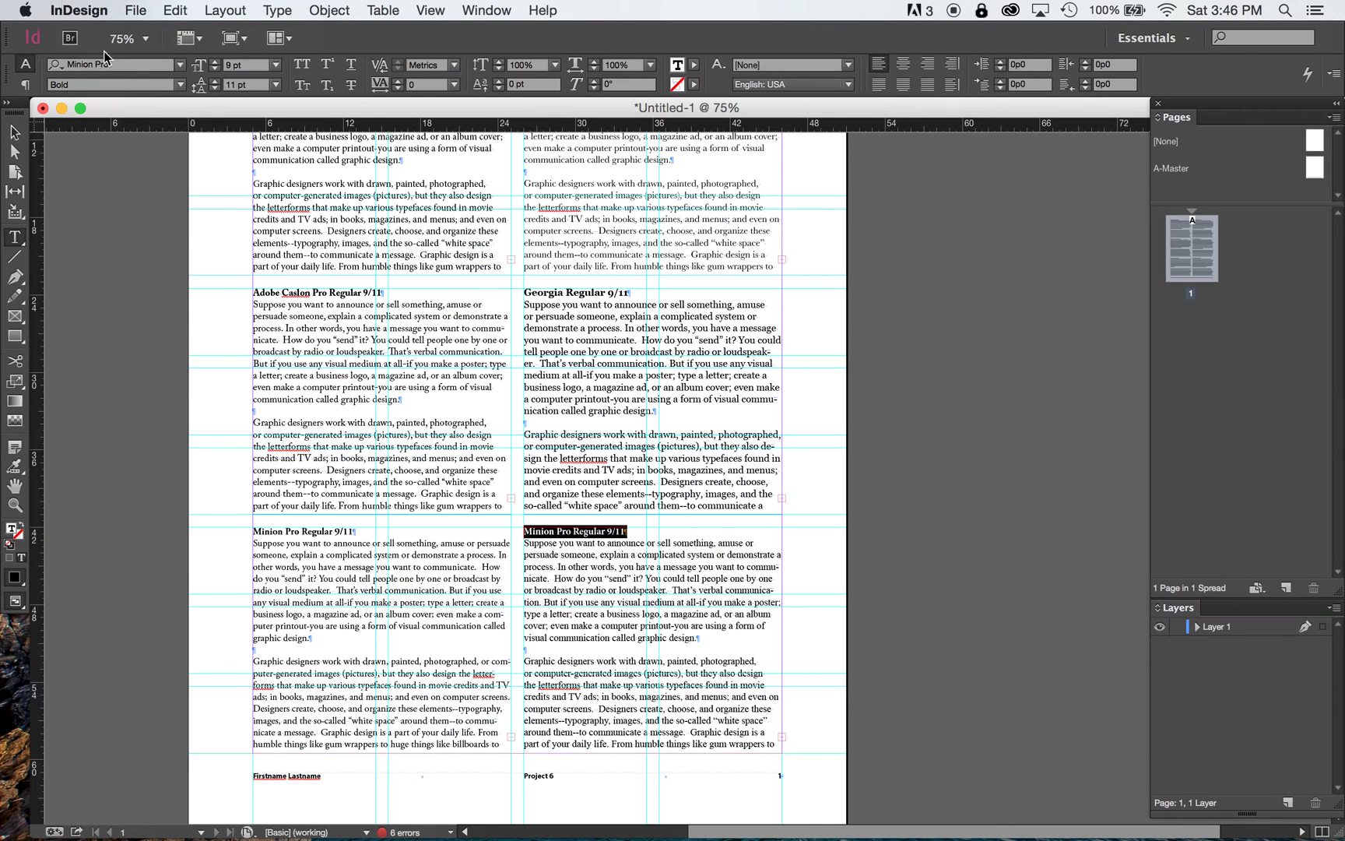
pyautogui.click(180, 64)
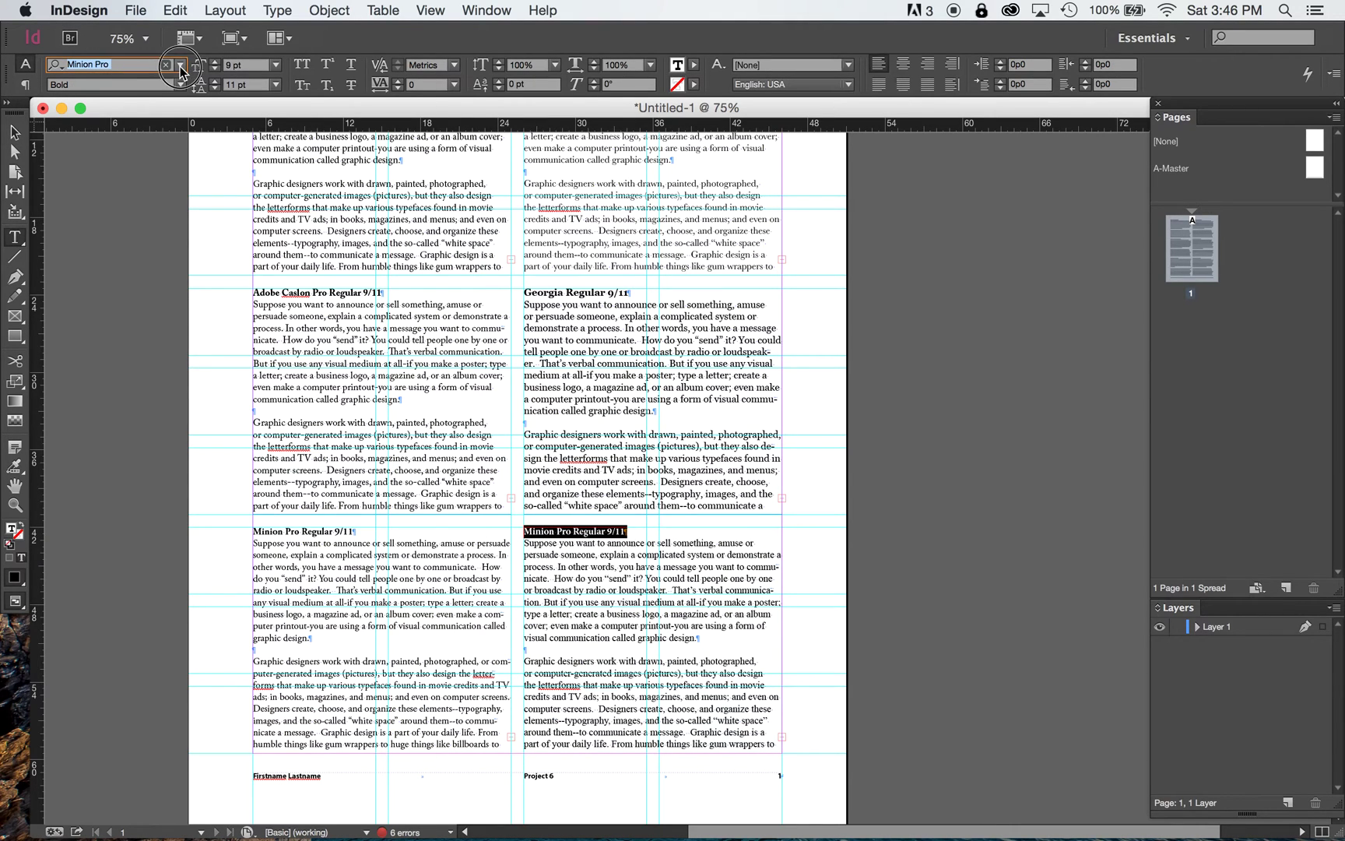
pyautogui.scroll(-15, 225, 657)
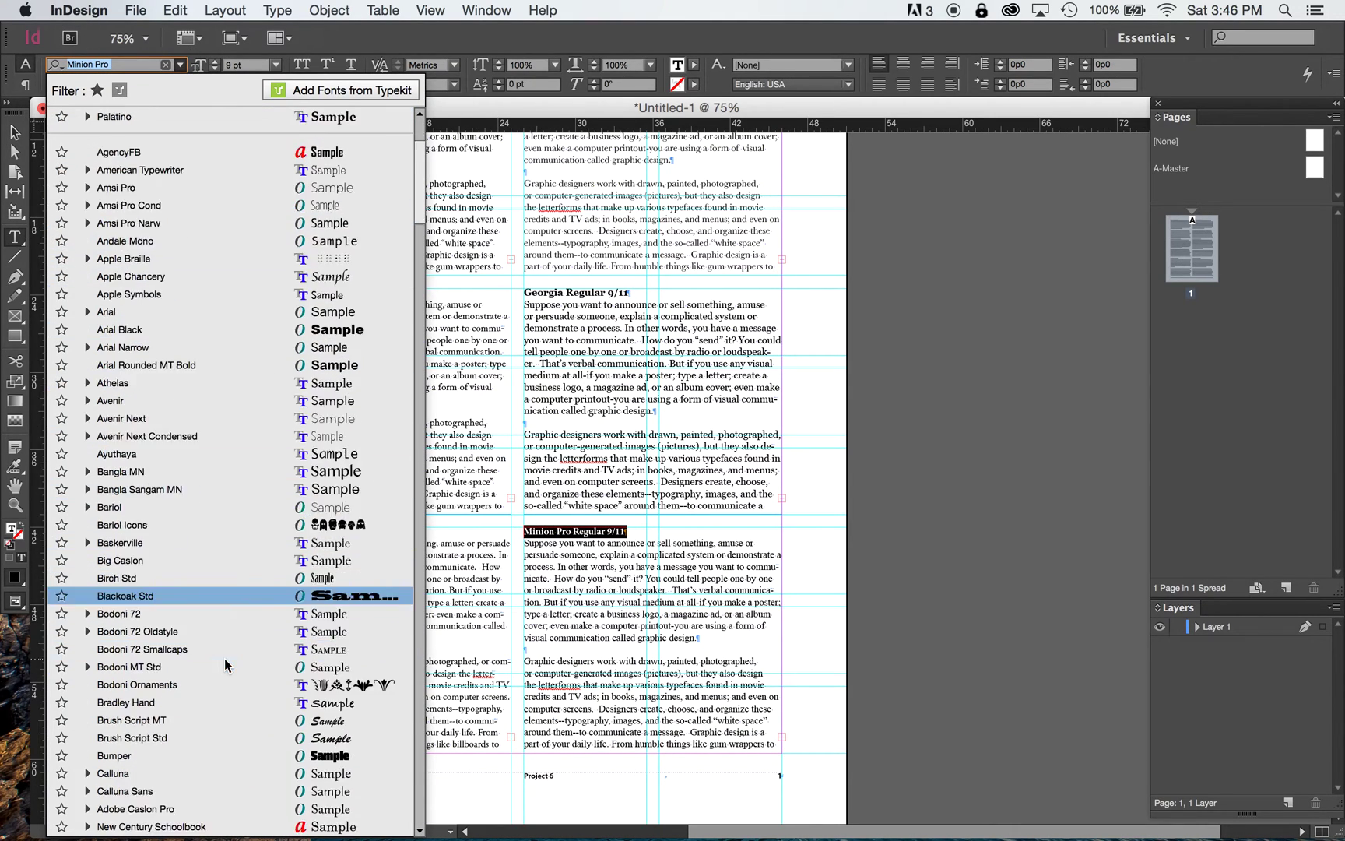
pyautogui.scroll(-15, 224, 657)
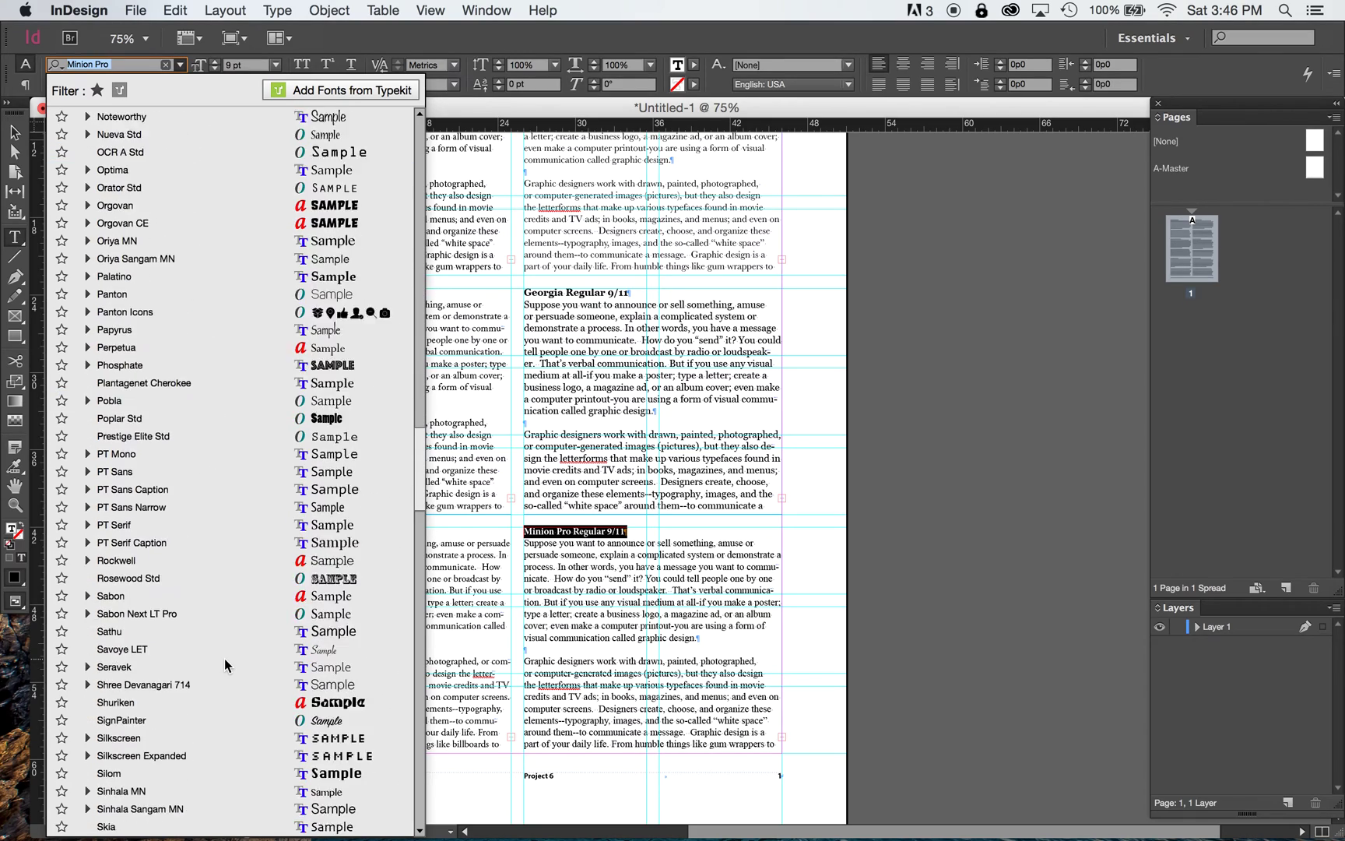
pyautogui.scroll(-7, 224, 657)
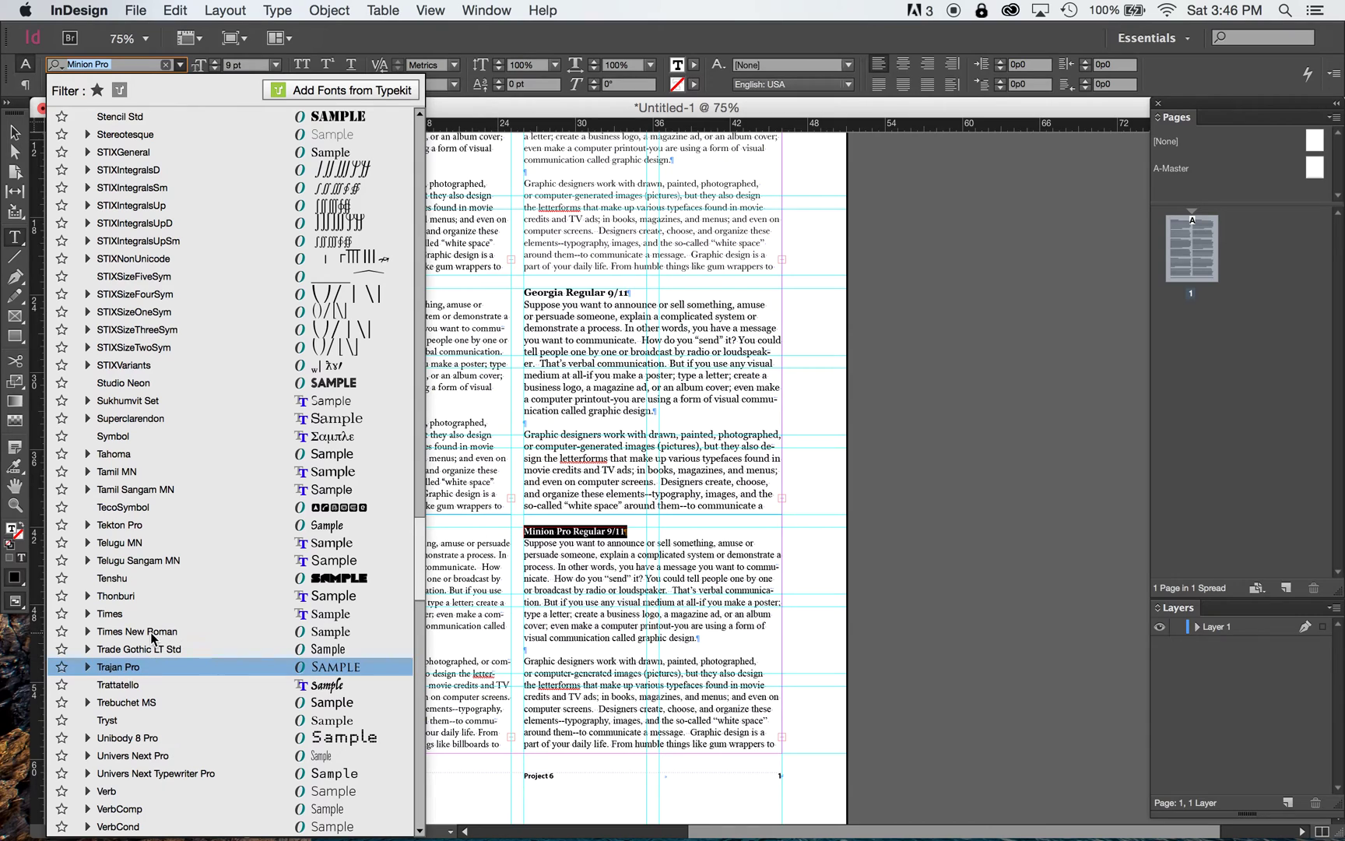
pyautogui.click(148, 631)
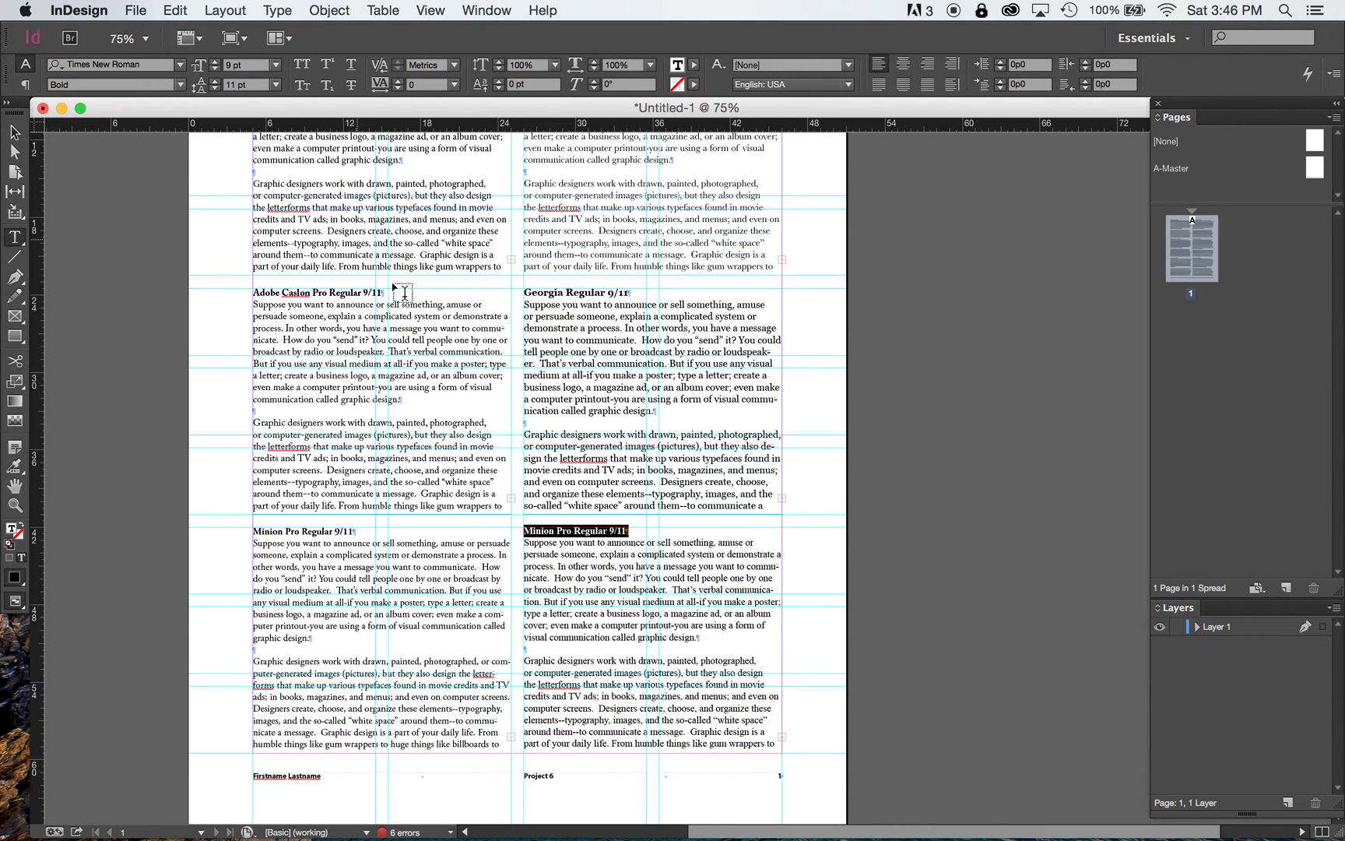
# Step: Replace "Minion Pro" with "Times New Roman" in the bottom-right frame's heading
pyautogui.click(526, 530)
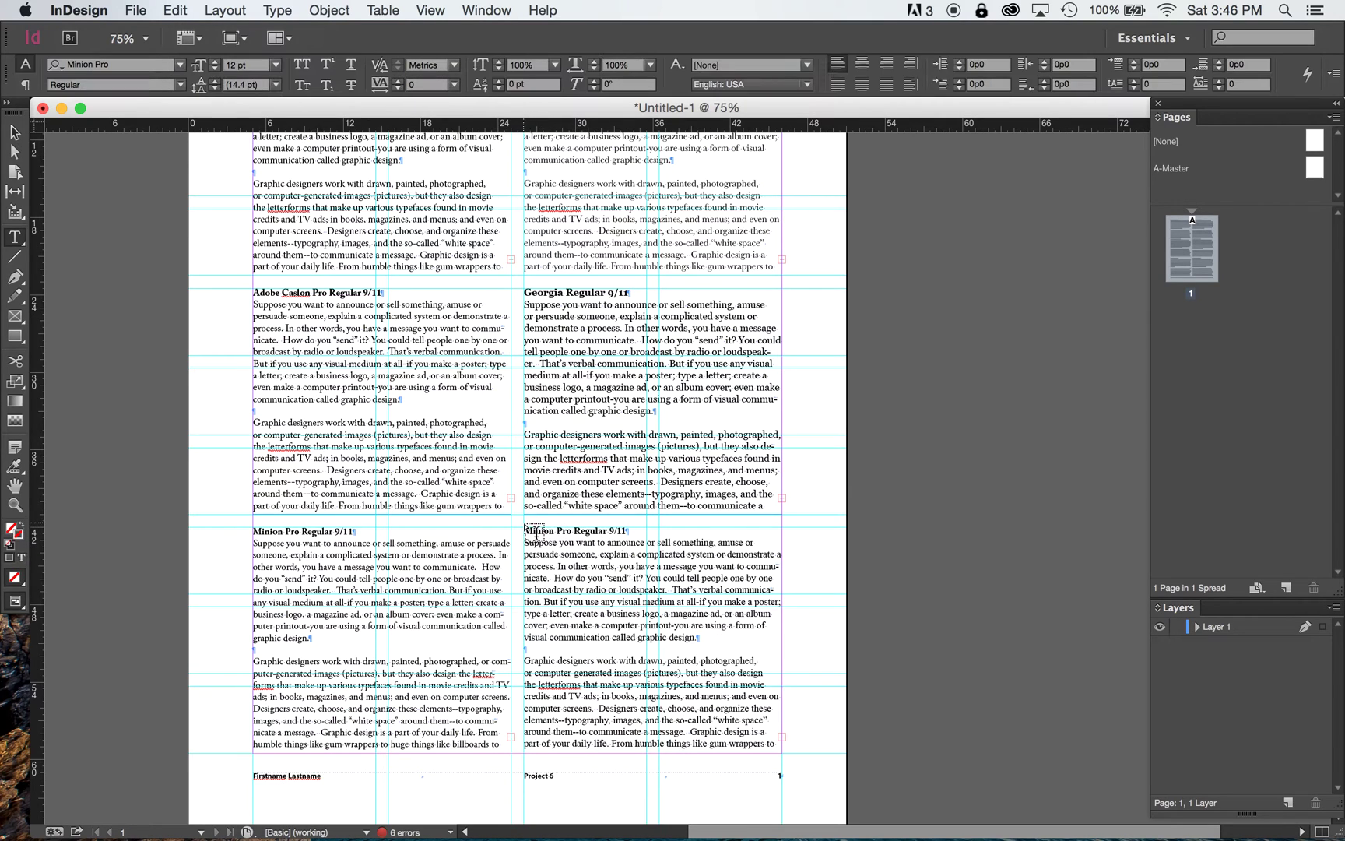
pyautogui.moveTo(526, 530); pyautogui.dragTo(569, 531)
pyautogui.write('Times New Roman')
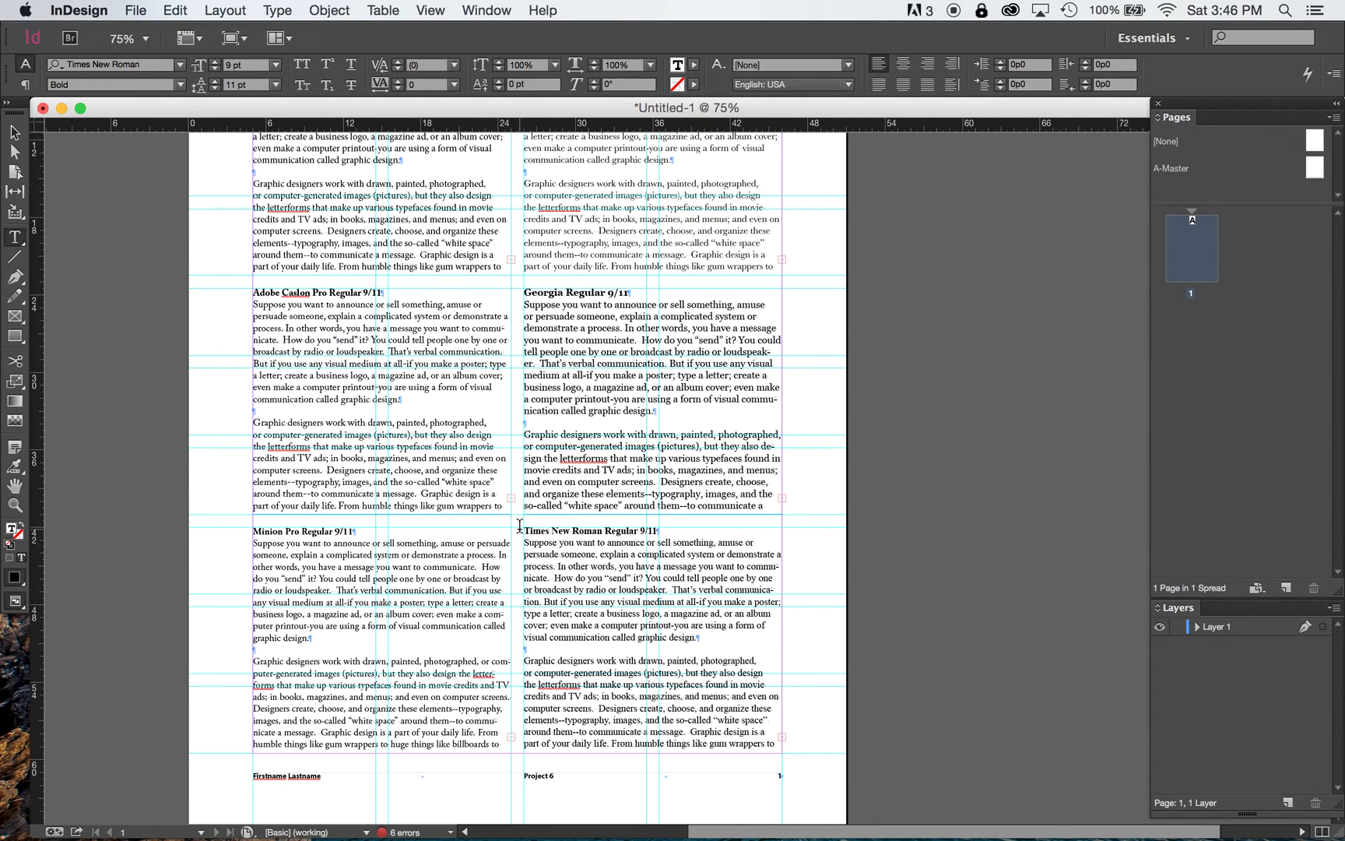
# Step: Check the first body paragraph's font in both bottom frames and replace "Minion Pro" with "Adobe Garamond Pro" in the bottom-left heading
pyautogui.tripleClick(566, 583)
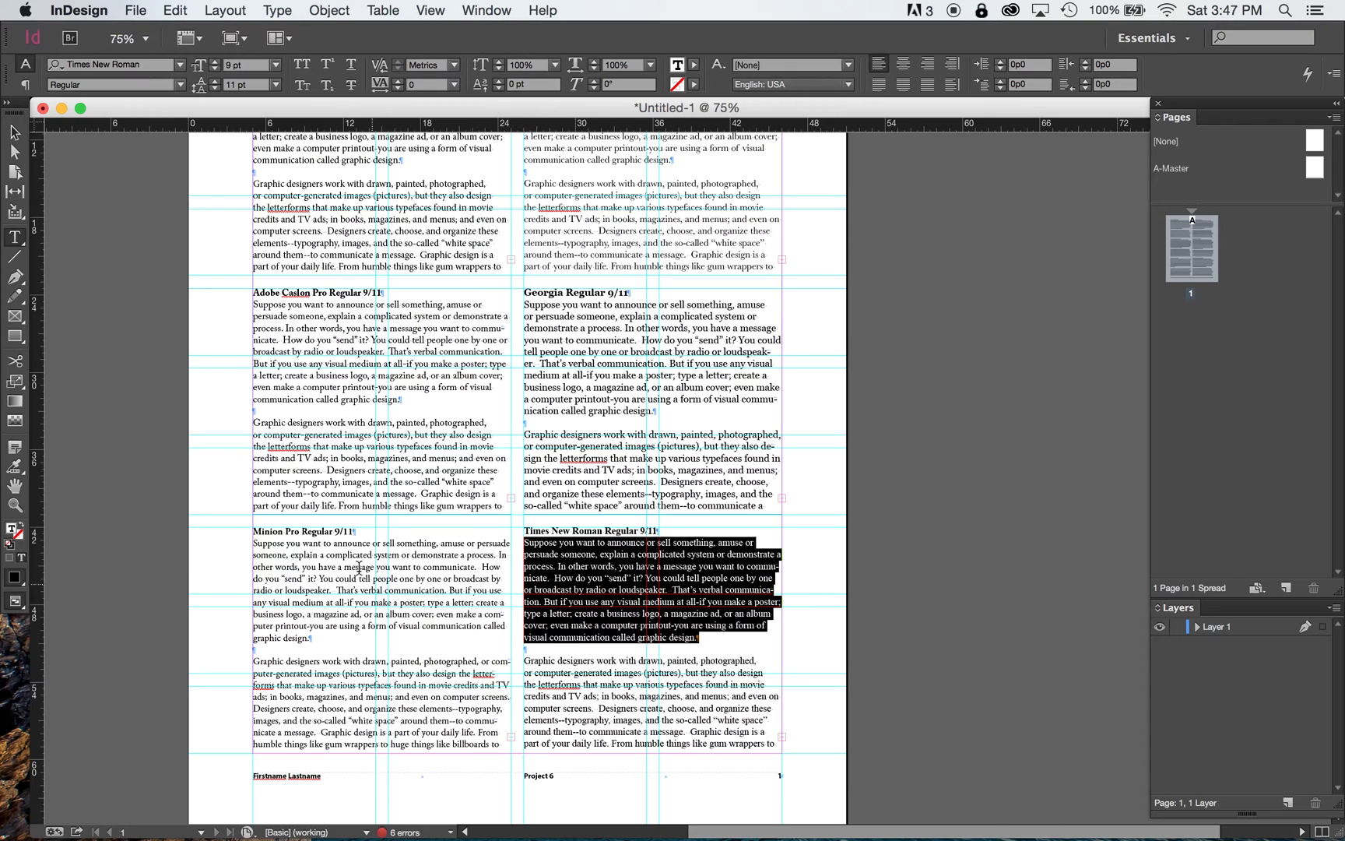
pyautogui.doubleClick(286, 566)
pyautogui.click(287, 566)
pyautogui.click(286, 566)
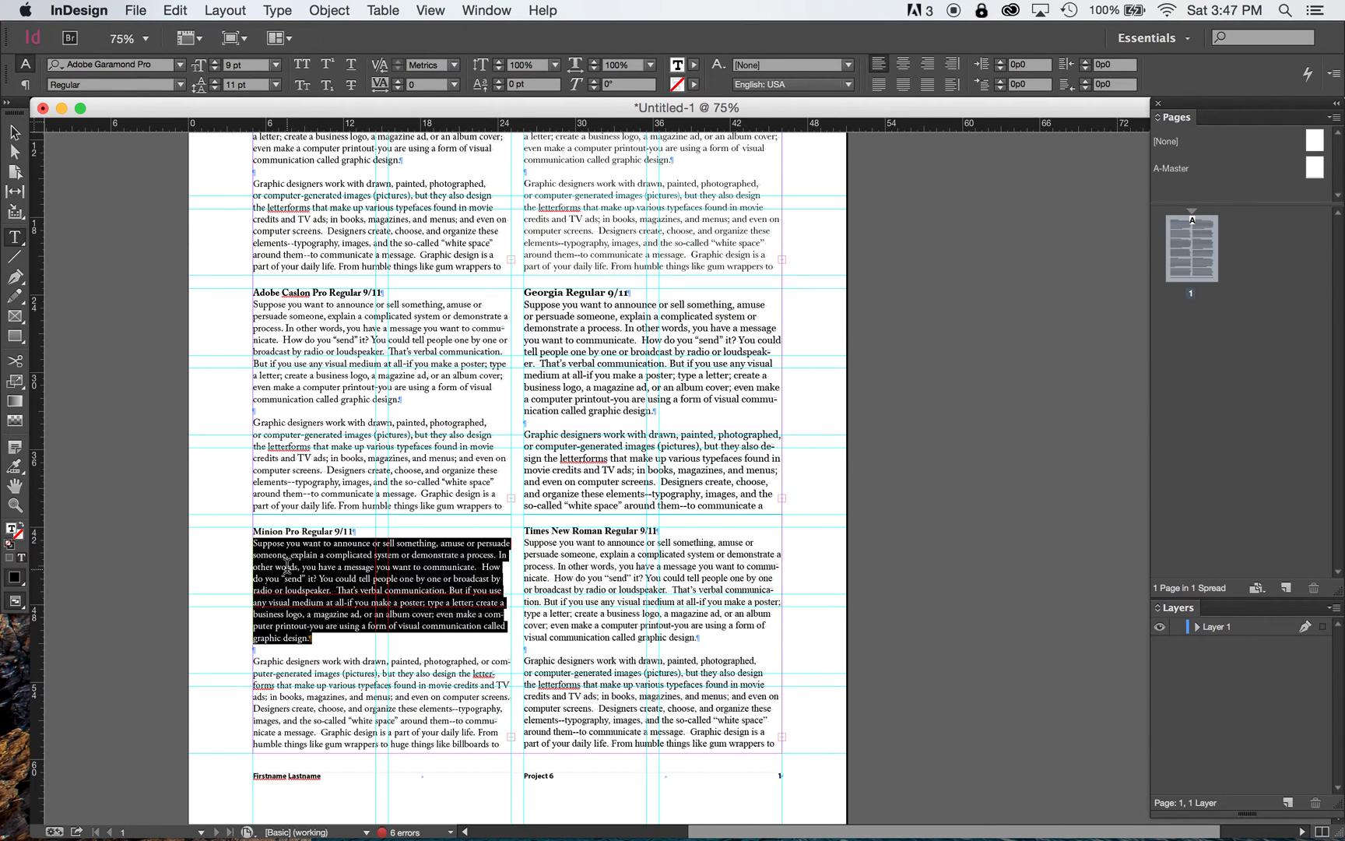
pyautogui.click(298, 531)
pyautogui.click(298, 532)
pyautogui.moveTo(299, 532); pyautogui.dragTo(246, 539)
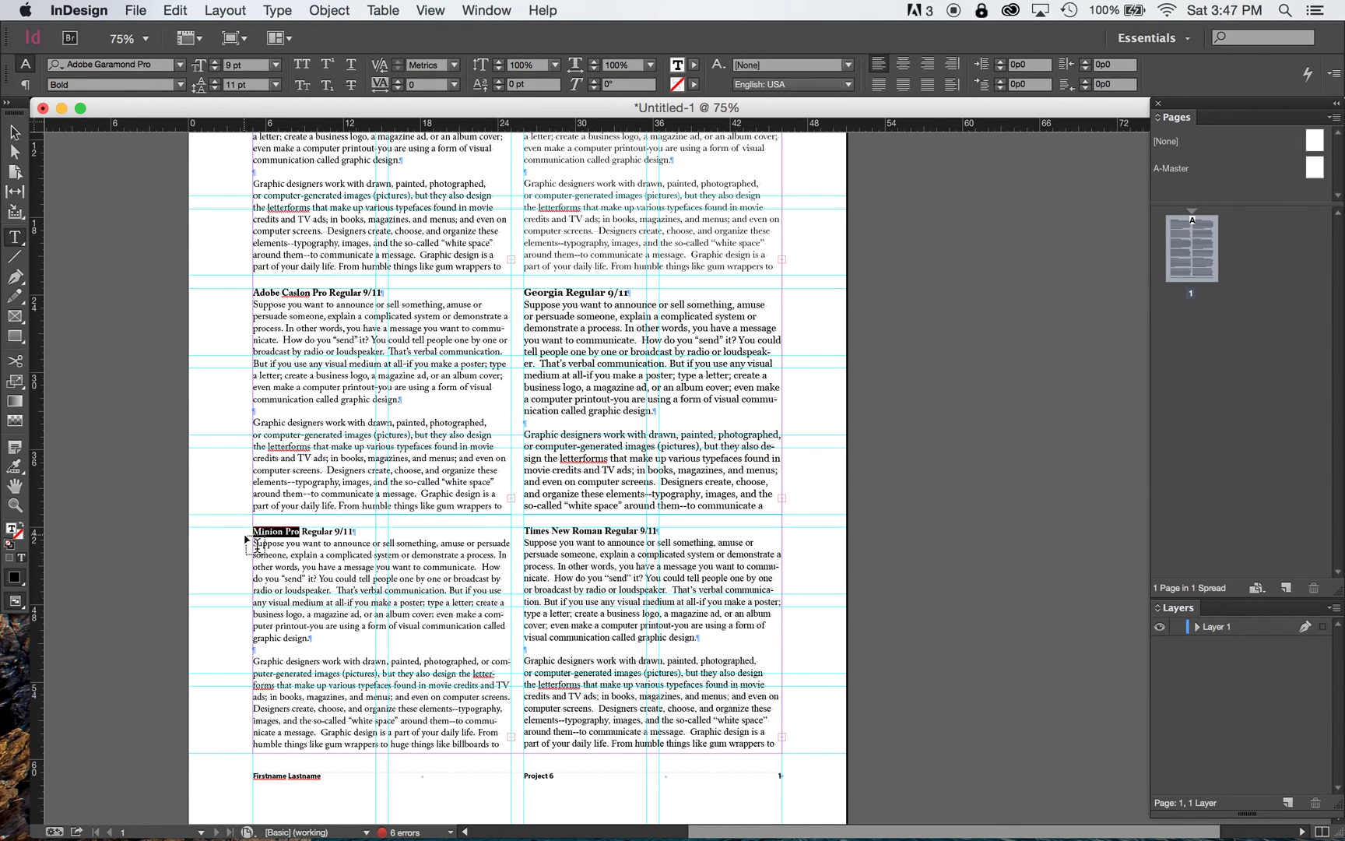
pyautogui.write('Adobe Garamond Pro')
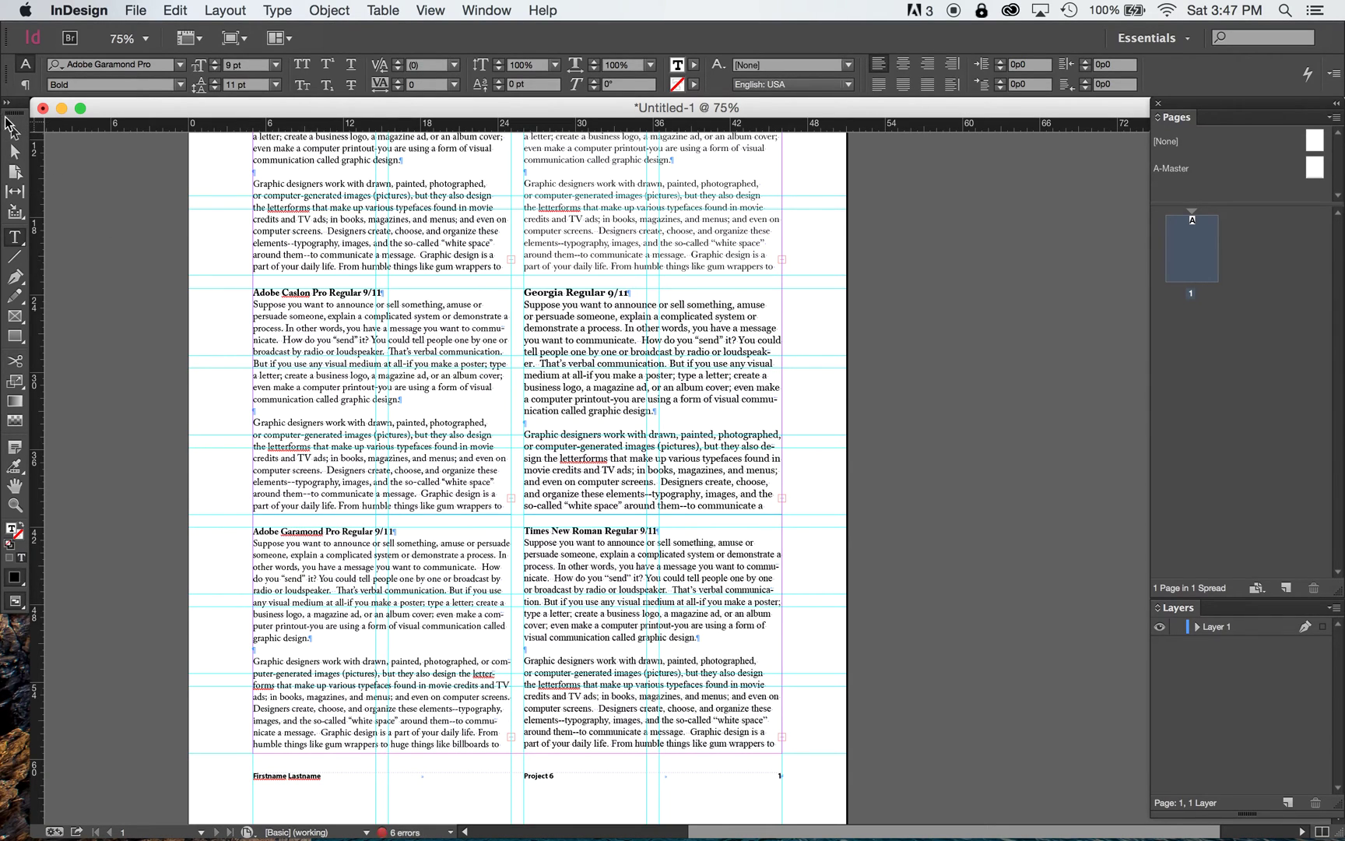
# Step: Review all six text frames on the page and check the font of the Georgia frame's second body paragraph
pyautogui.click(14, 133)
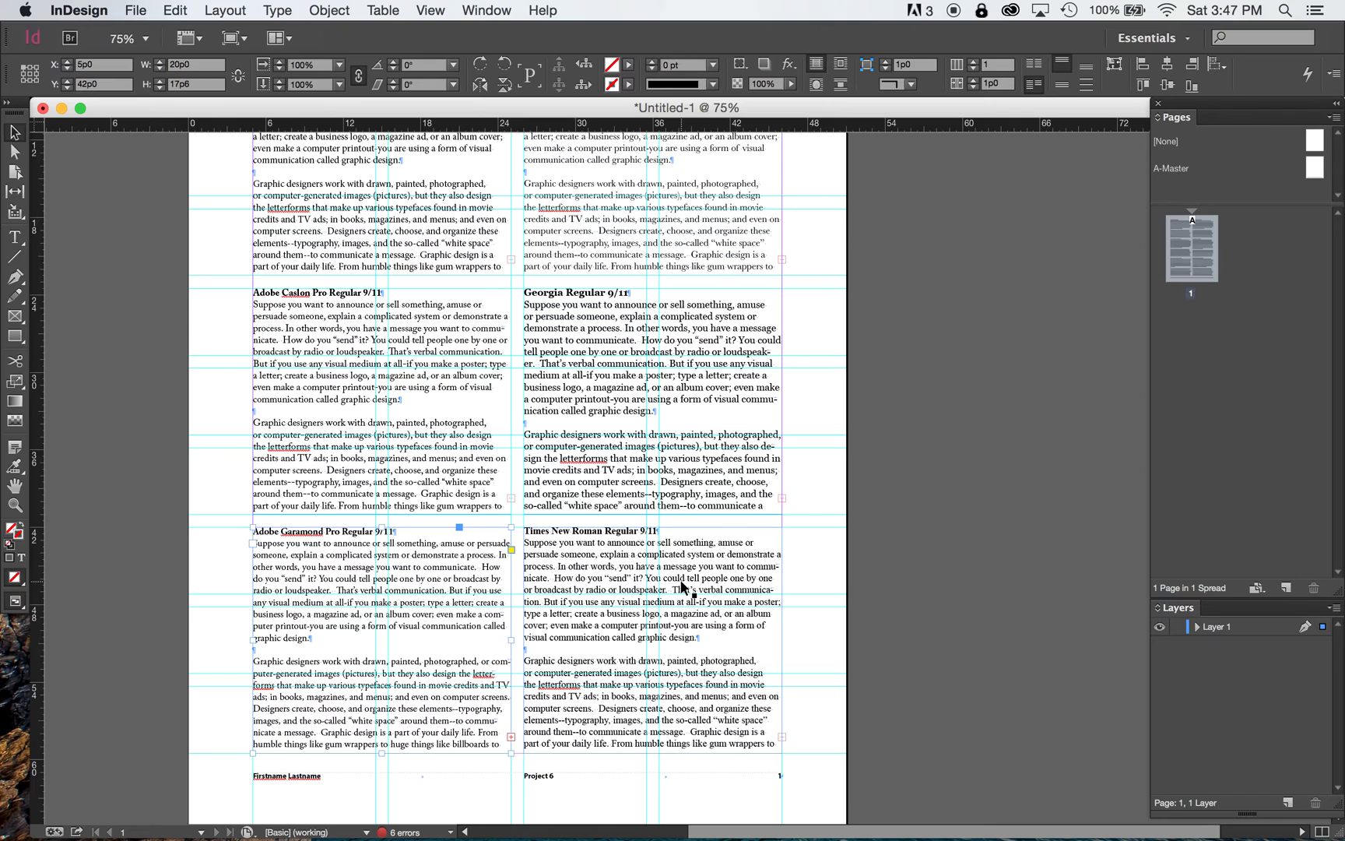
pyautogui.press('super+minus')
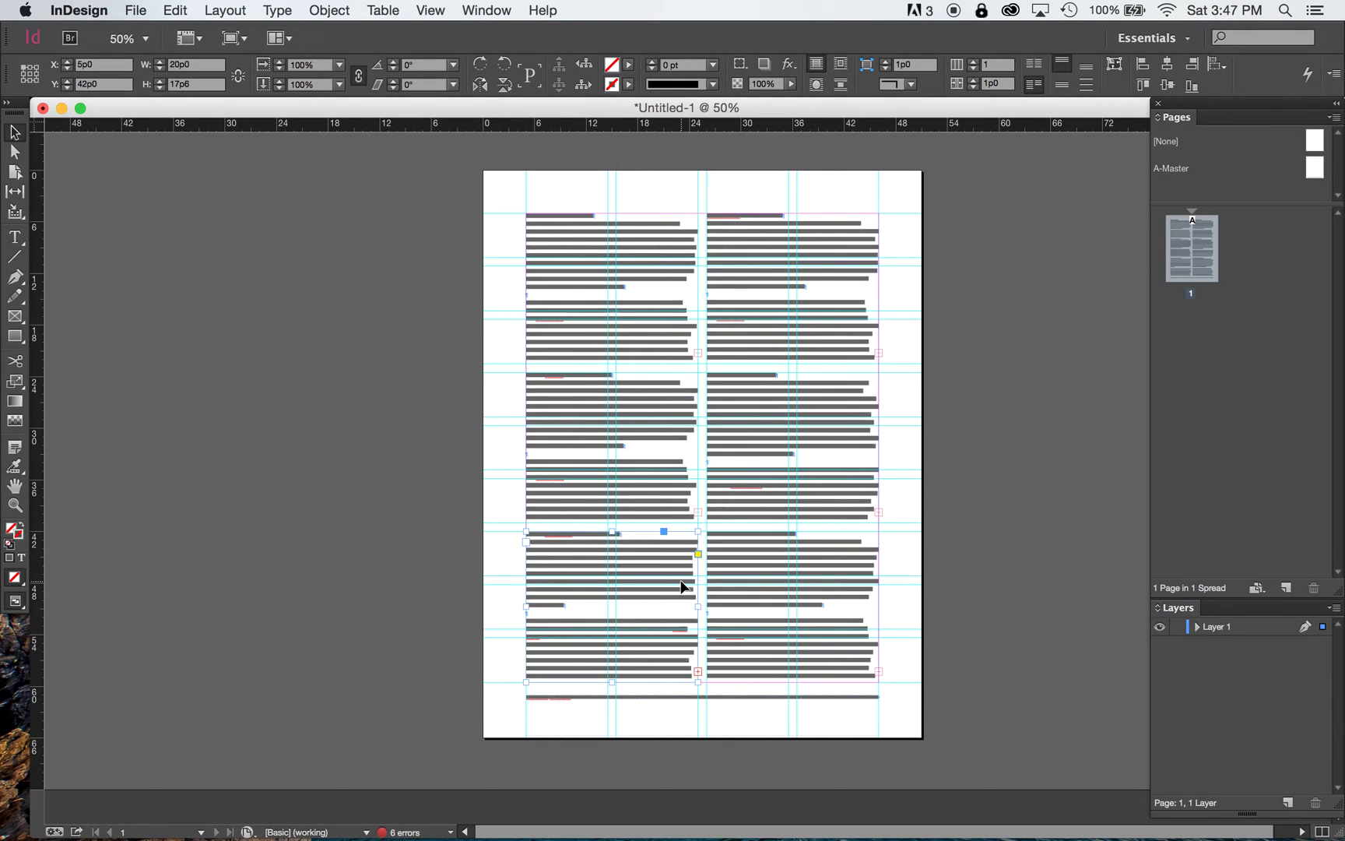
pyautogui.press('super+minus')
pyautogui.press('super+equal')
pyautogui.press('super+equal')
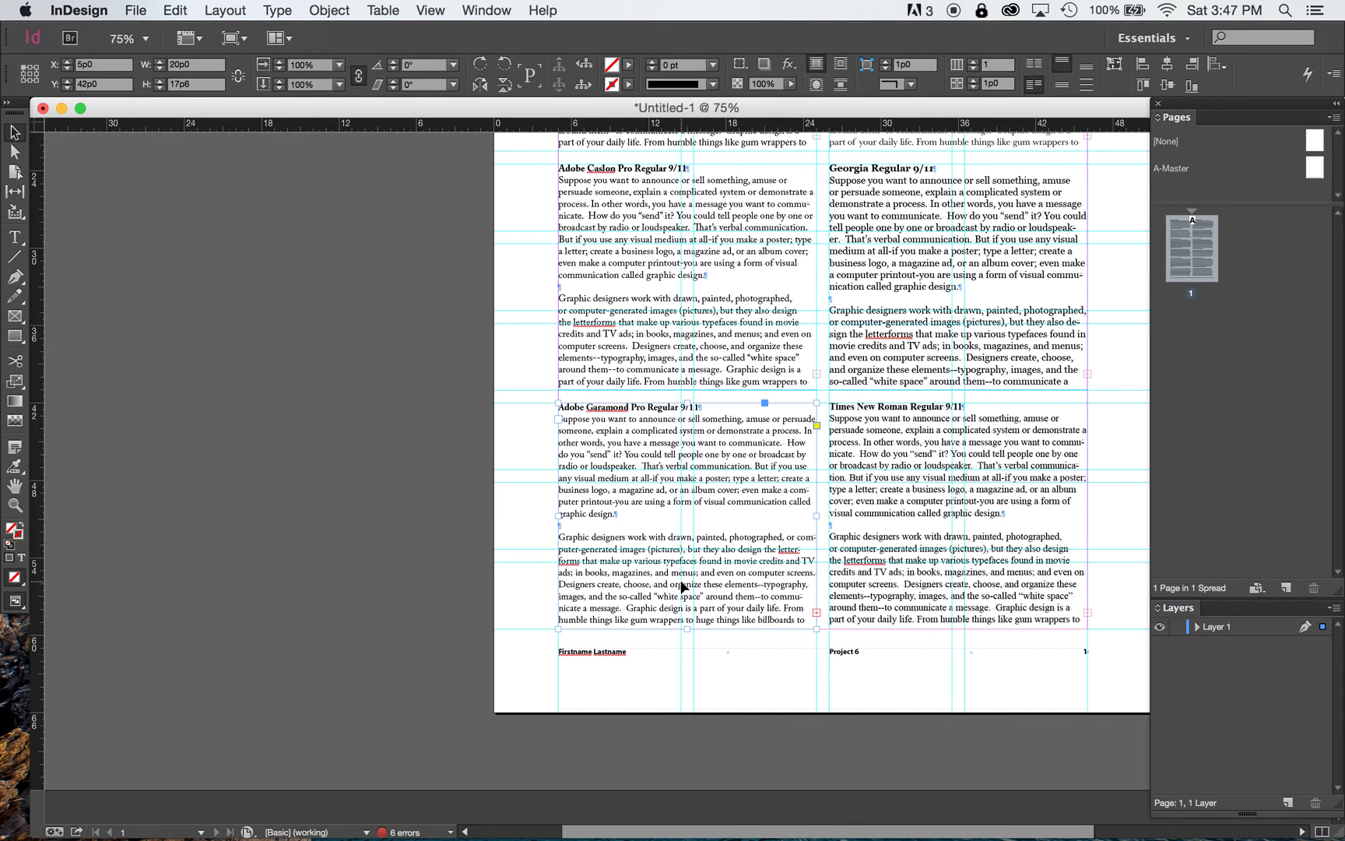
pyautogui.scroll(8, 682, 585)
pyautogui.hscroll(-8, 683, 585)
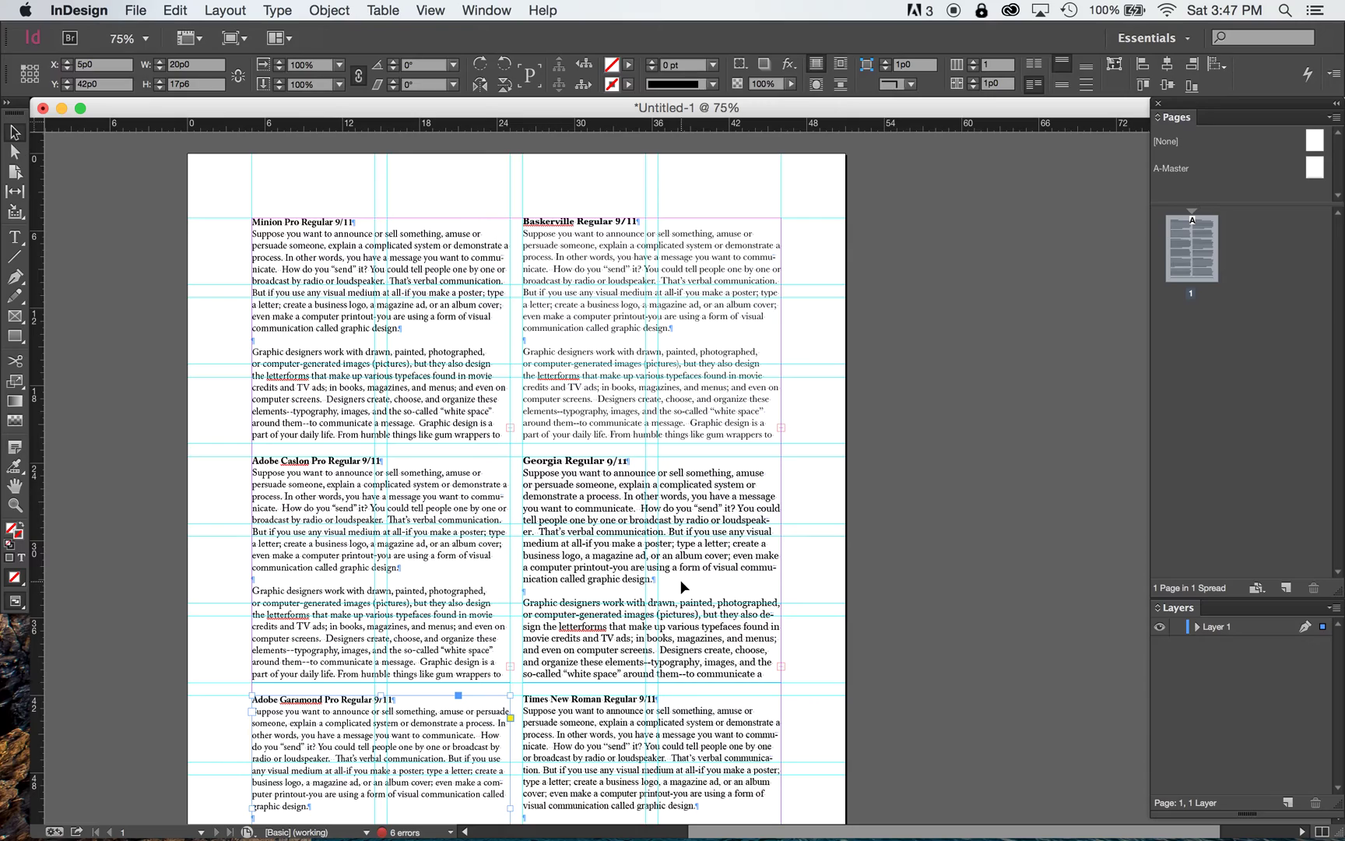
pyautogui.scroll(-8, 679, 579)
pyautogui.hscroll(-1, 679, 579)
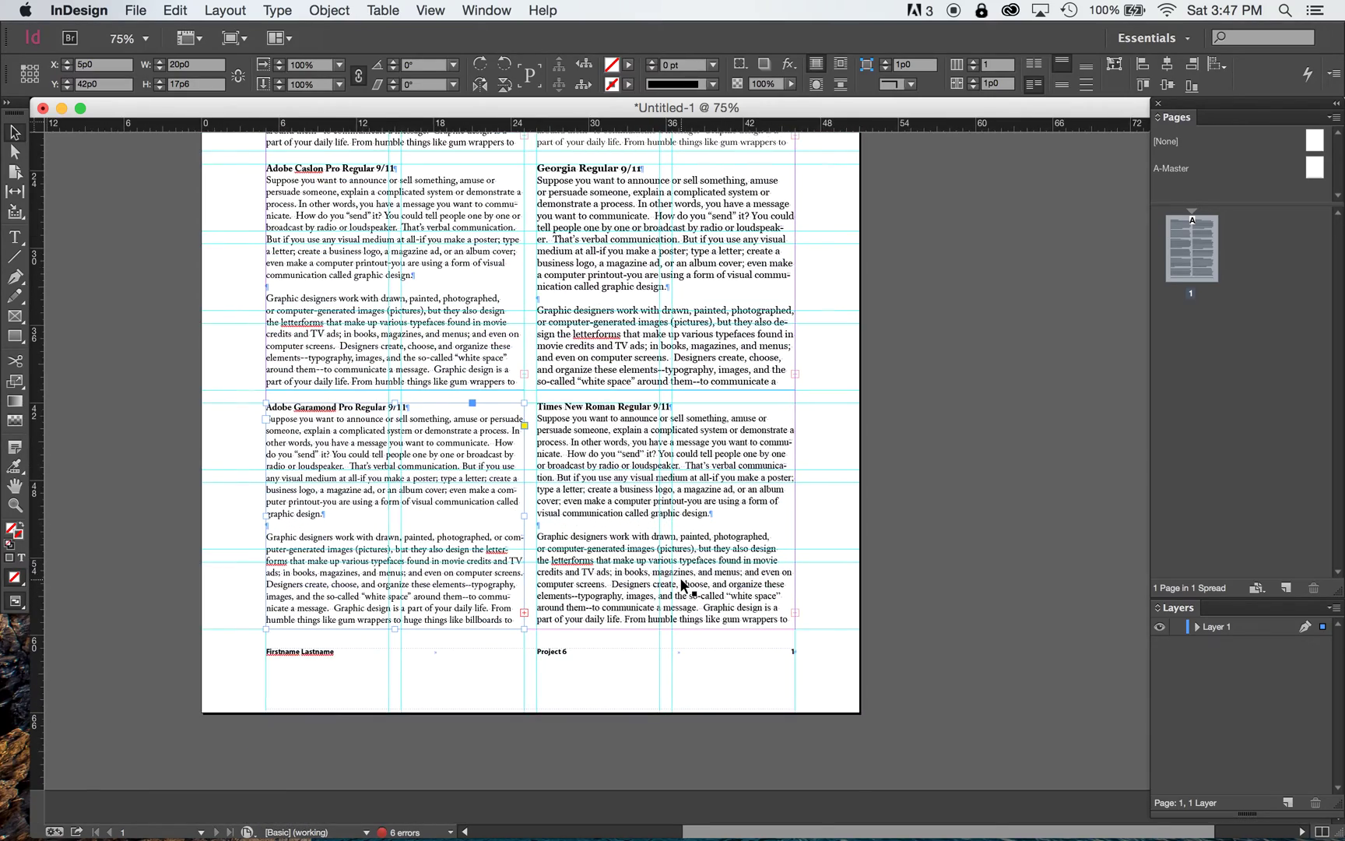
pyautogui.scroll(7, 682, 585)
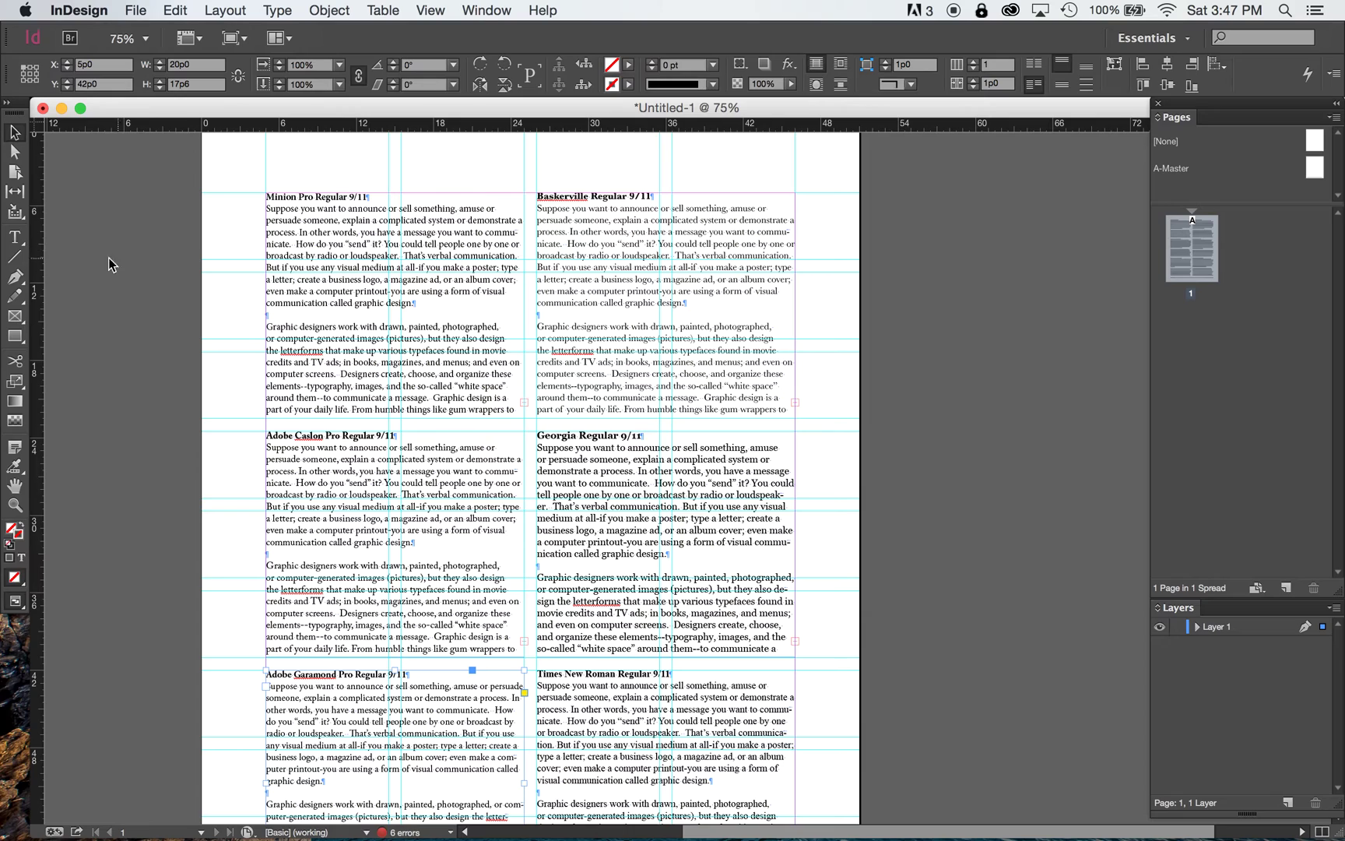
pyautogui.click(15, 238)
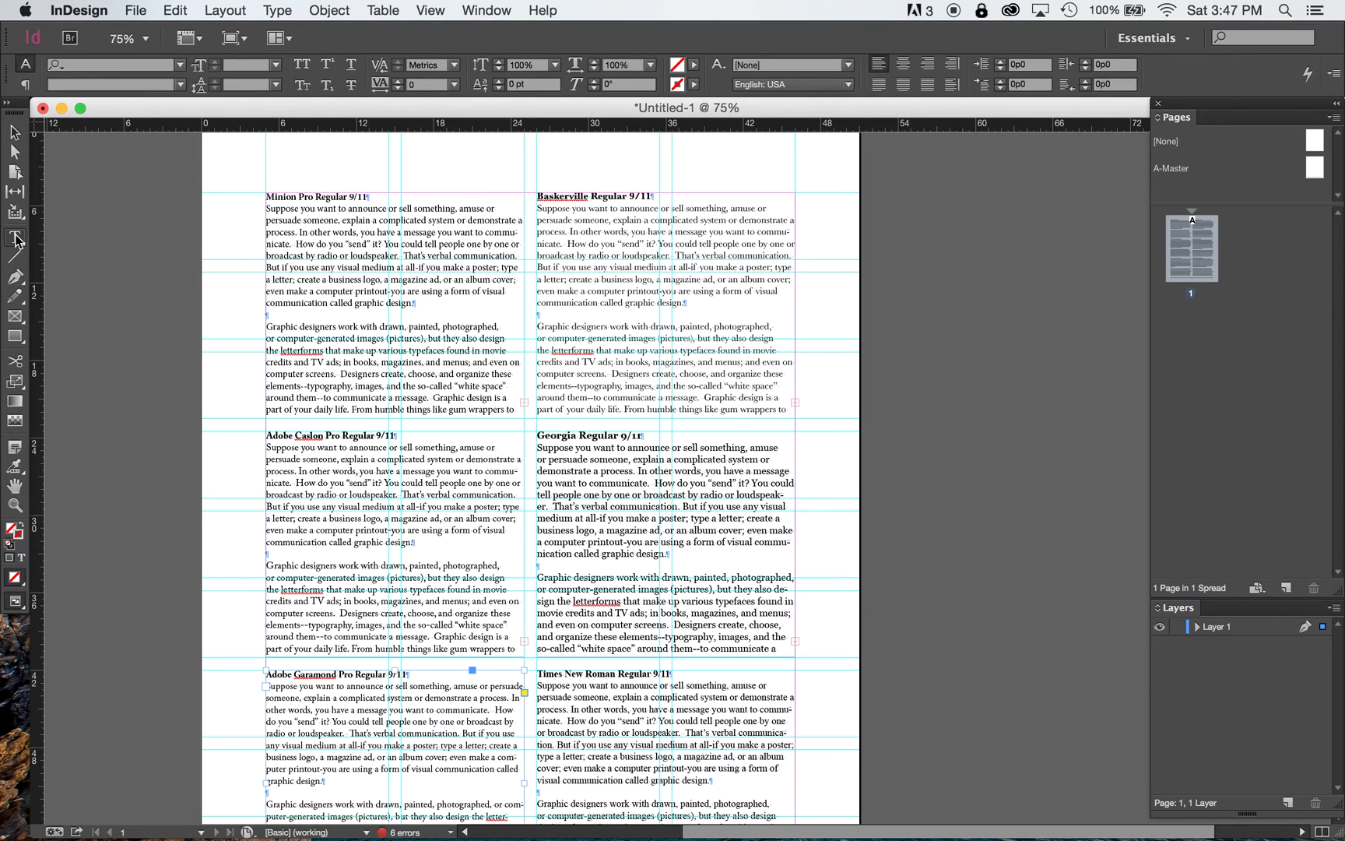
pyautogui.click(539, 577)
pyautogui.moveTo(539, 580); pyautogui.dragTo(896, 645)
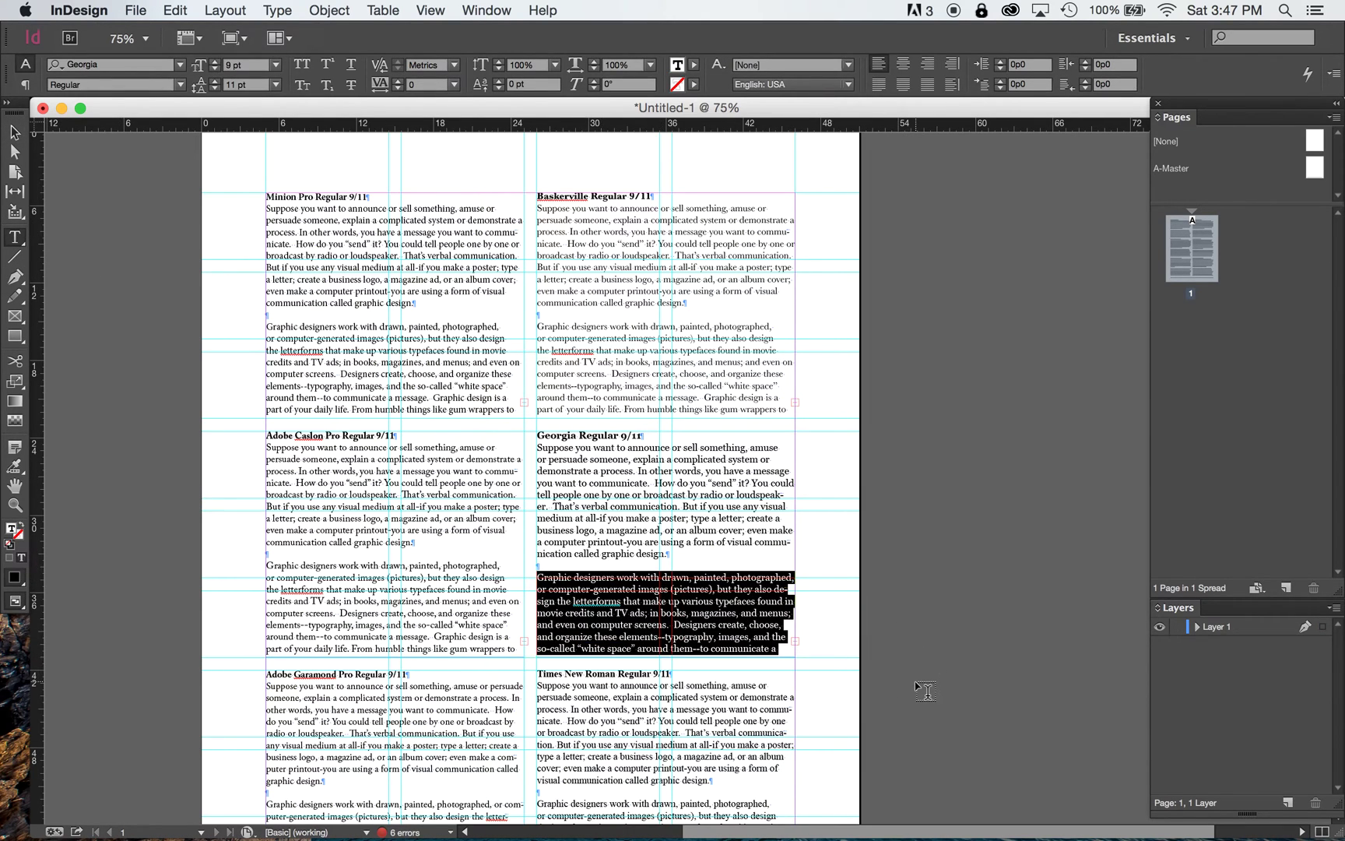
# Step: Set the whole visible second body paragraph of the Baskerville frame in Baskerville Regular
pyautogui.tripleClick(583, 346)
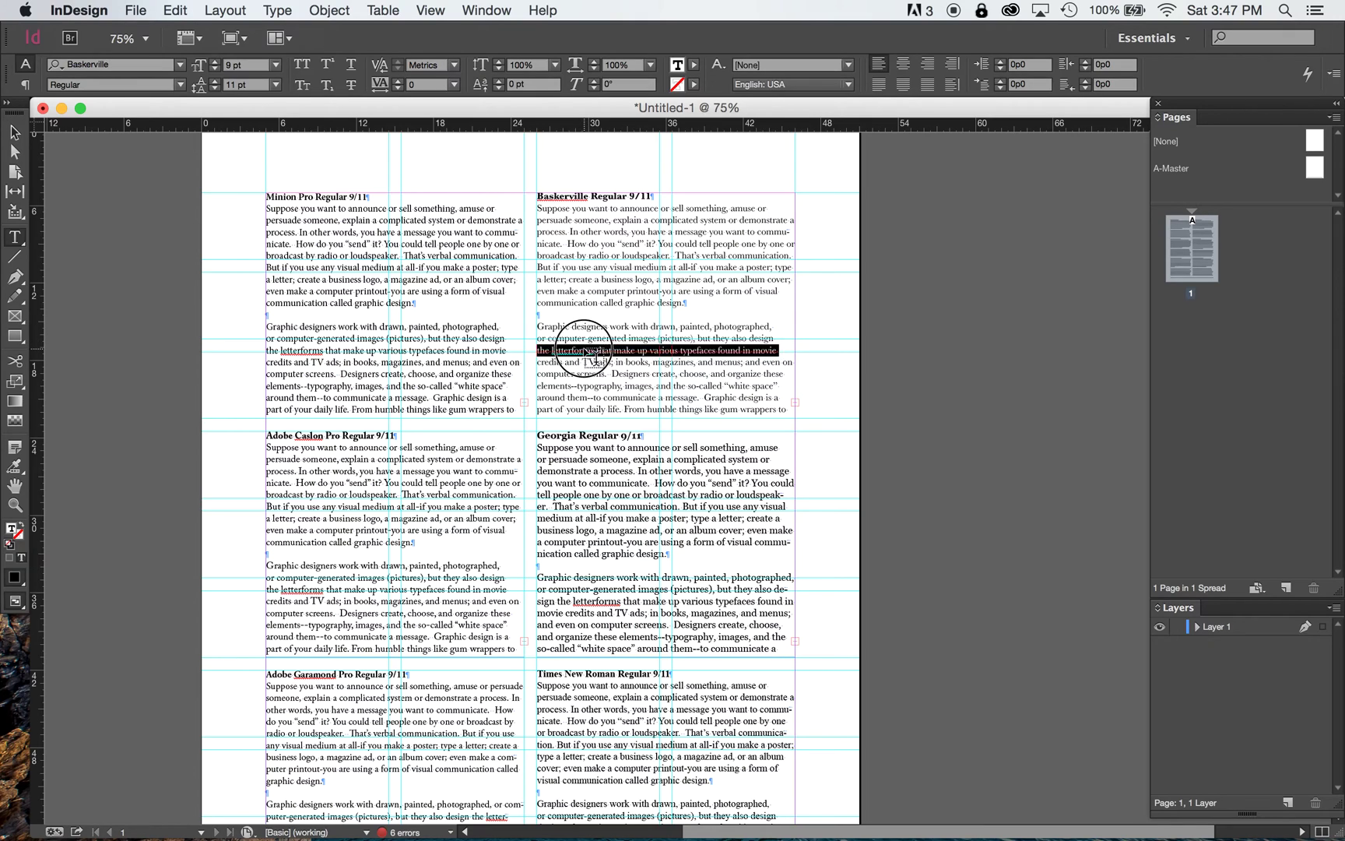
pyautogui.tripleClick(601, 386)
pyautogui.click(601, 386)
pyautogui.tripleClick(600, 386)
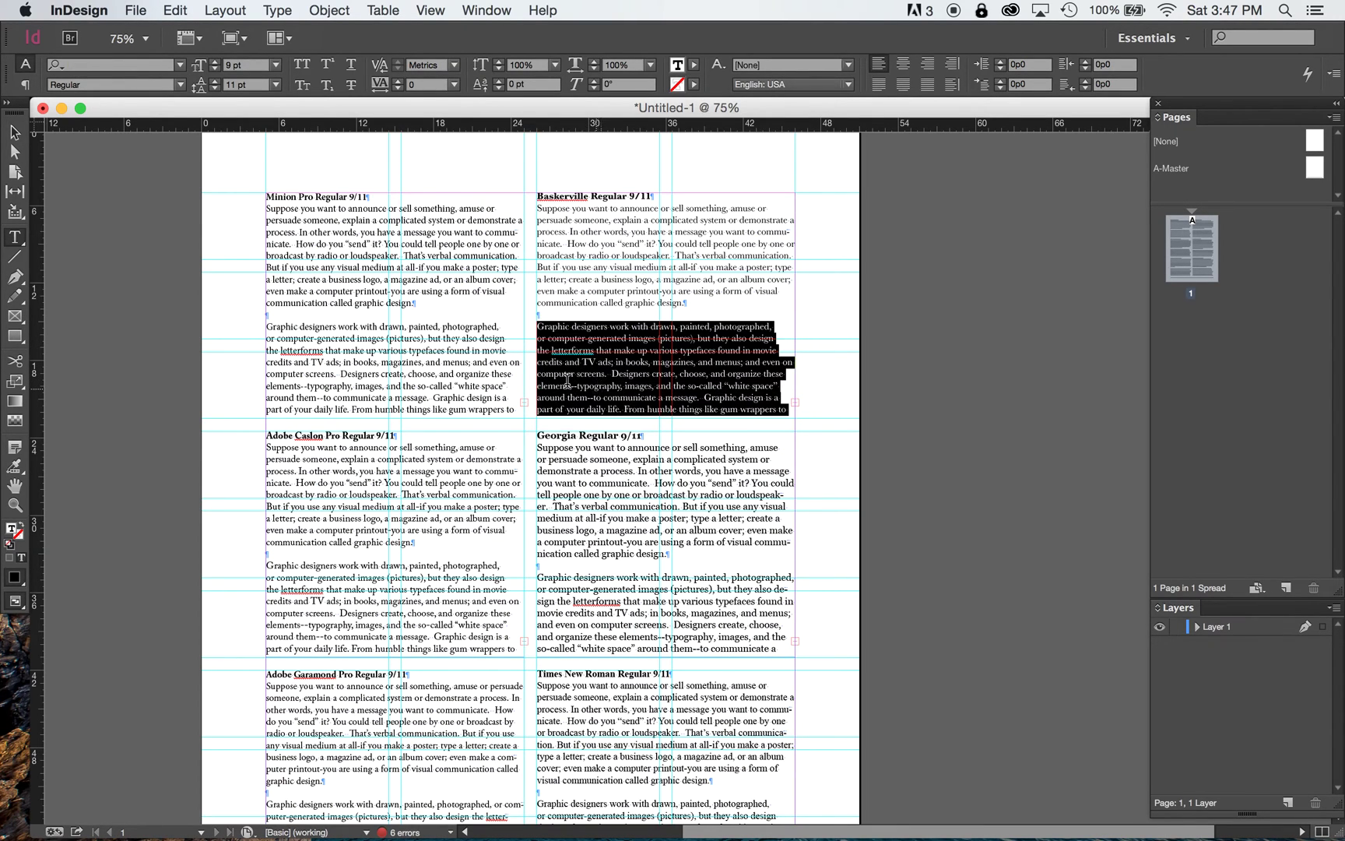
pyautogui.click(107, 67)
pyautogui.write('baskervil')
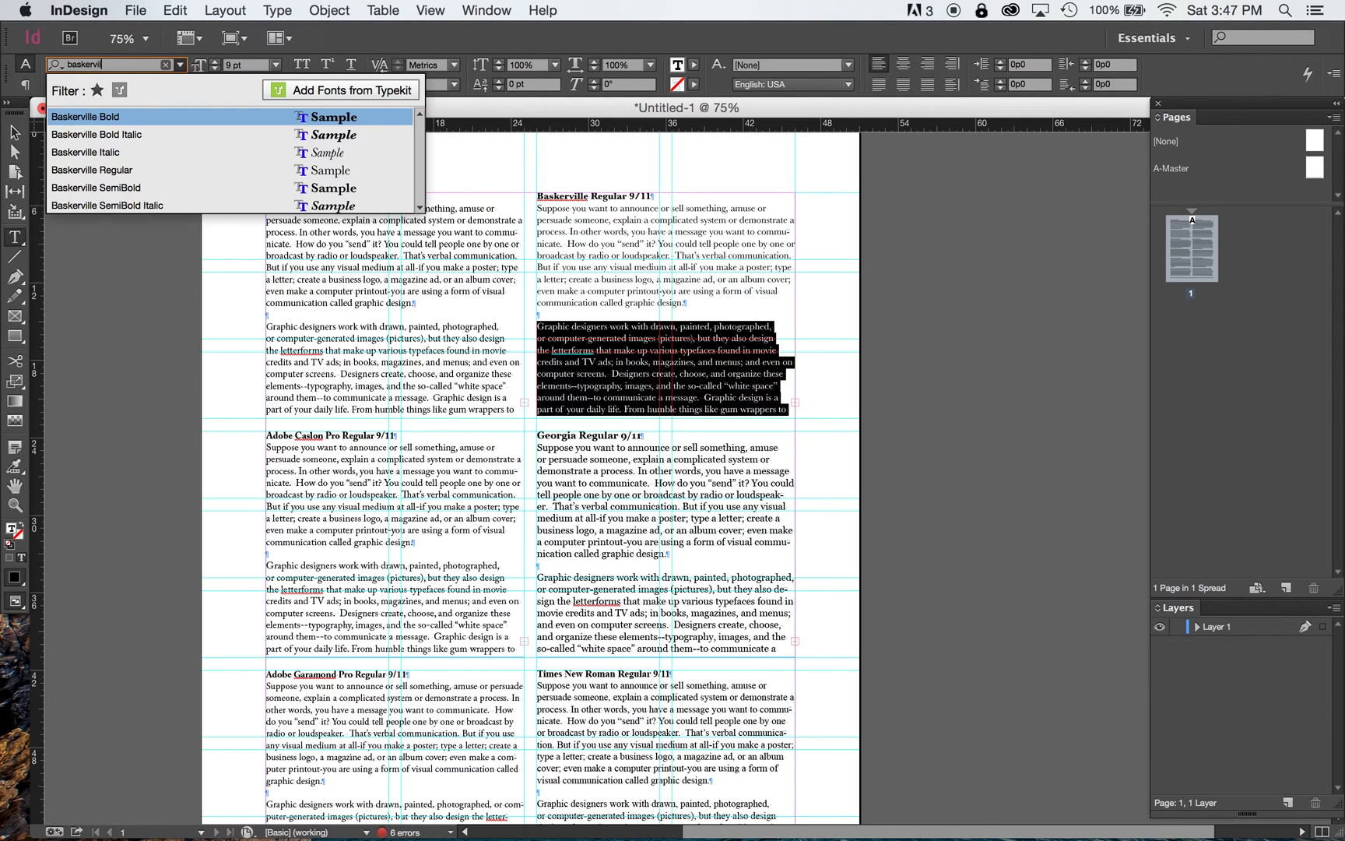
pyautogui.press('Down')
pyautogui.press('Down')
pyautogui.press('Down')
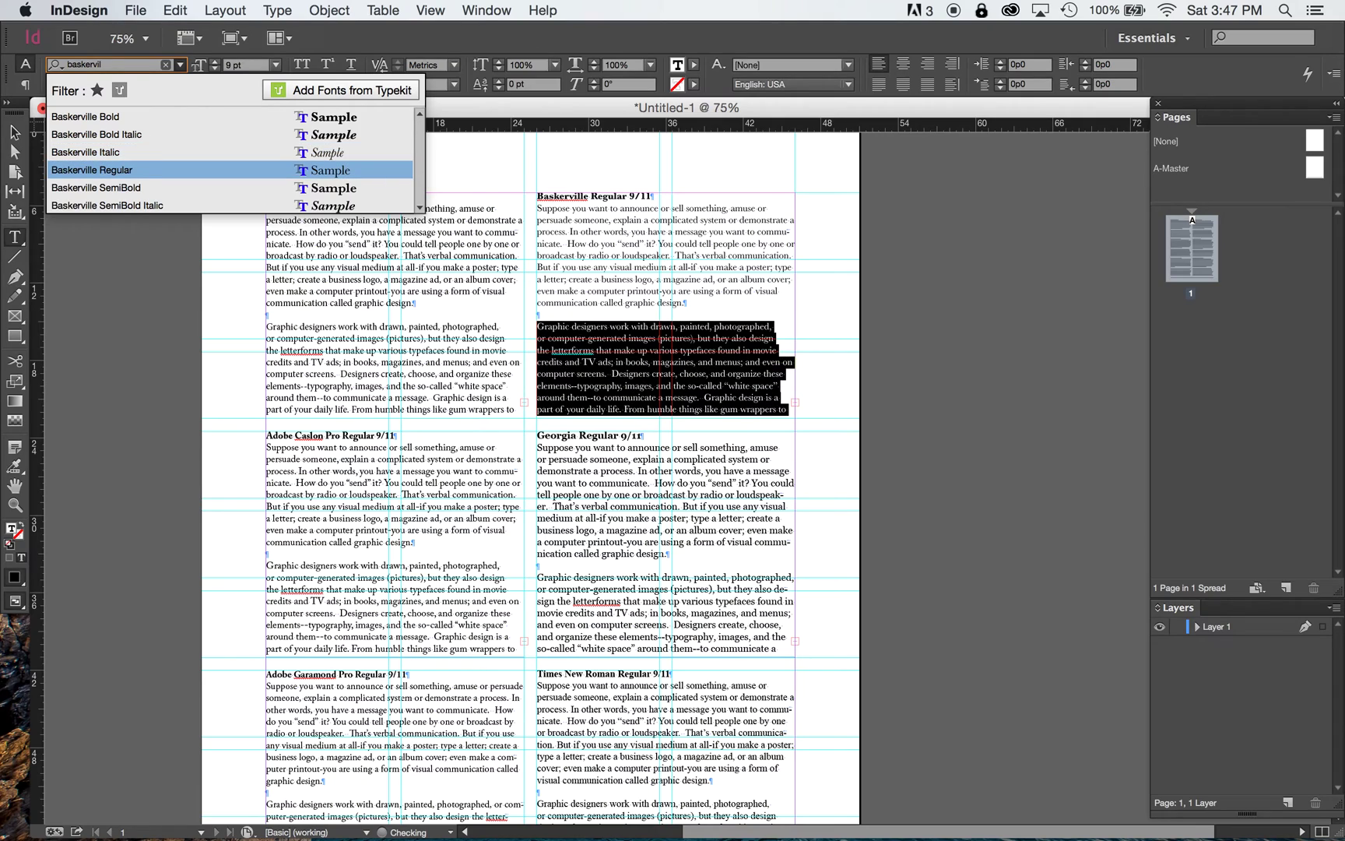
pyautogui.press('Return')
# Step: Check the fonts of the Minion Pro frame's second body paragraph and the Adobe Caslon Pro frame's first body paragraph
pyautogui.tripleClick(306, 378)
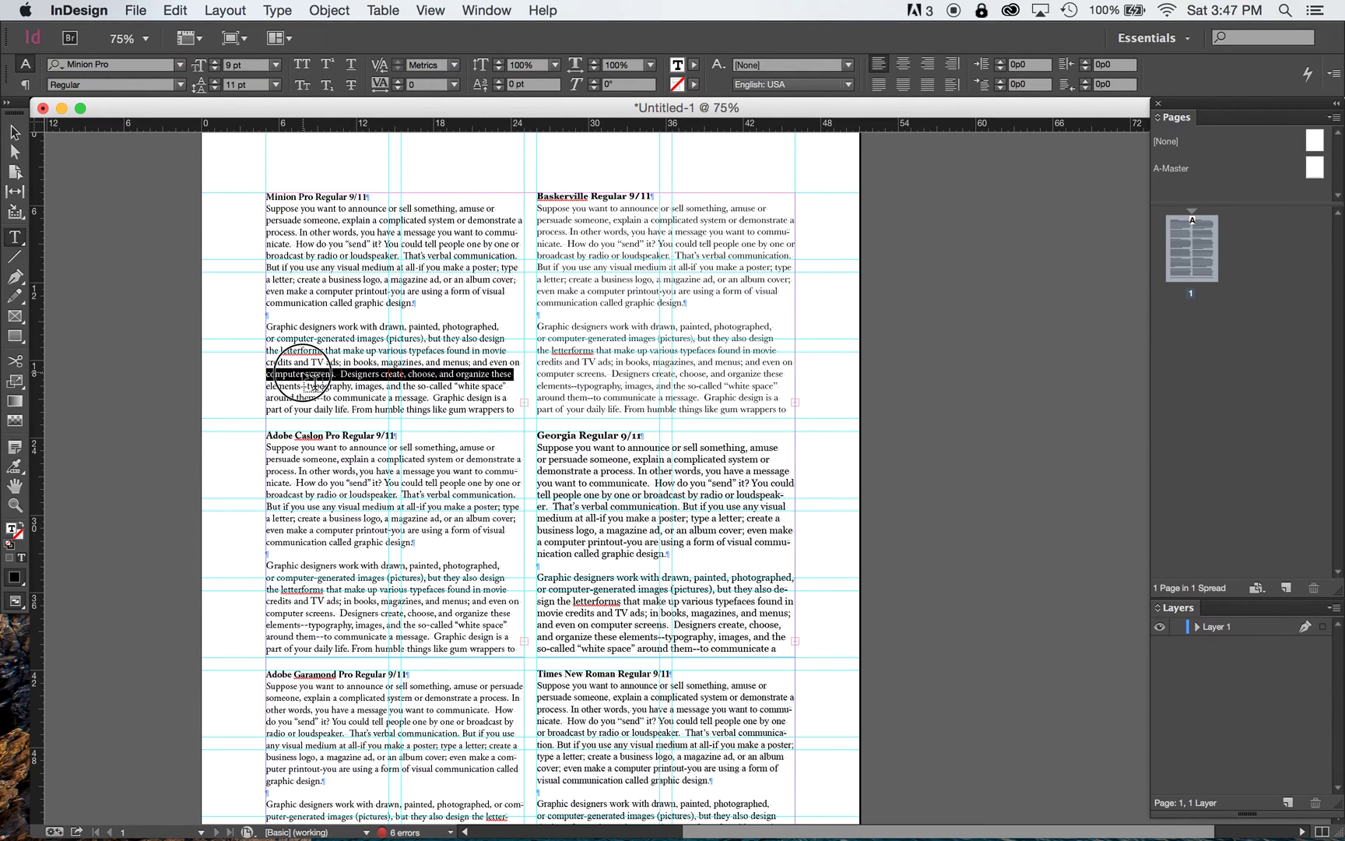
pyautogui.click(303, 373)
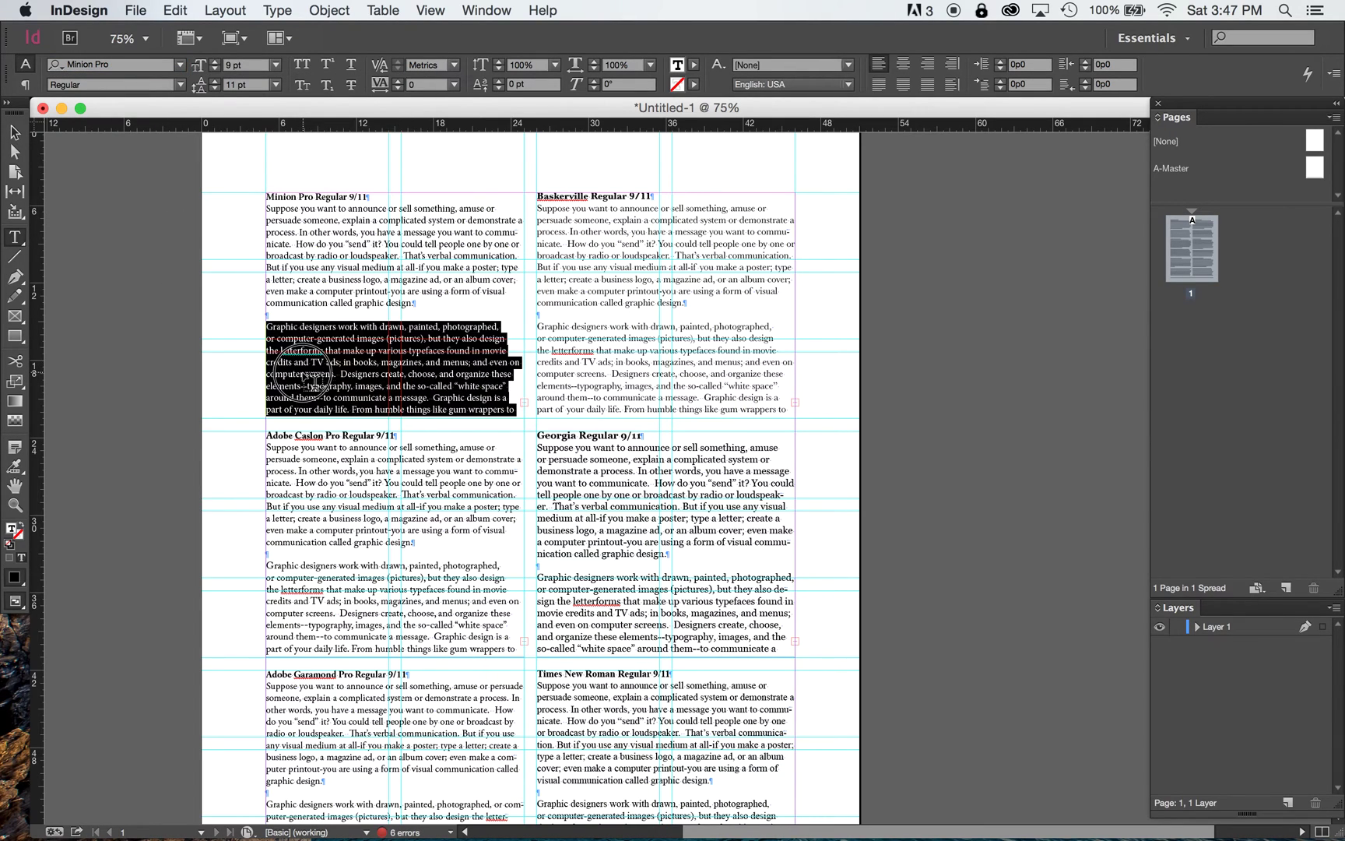
pyautogui.tripleClick(362, 488)
pyautogui.click(361, 489)
# Step: Set the whole visible second body paragraph of the Adobe Caslon Pro frame in Adobe Caslon Pro Regular
pyautogui.tripleClick(404, 623)
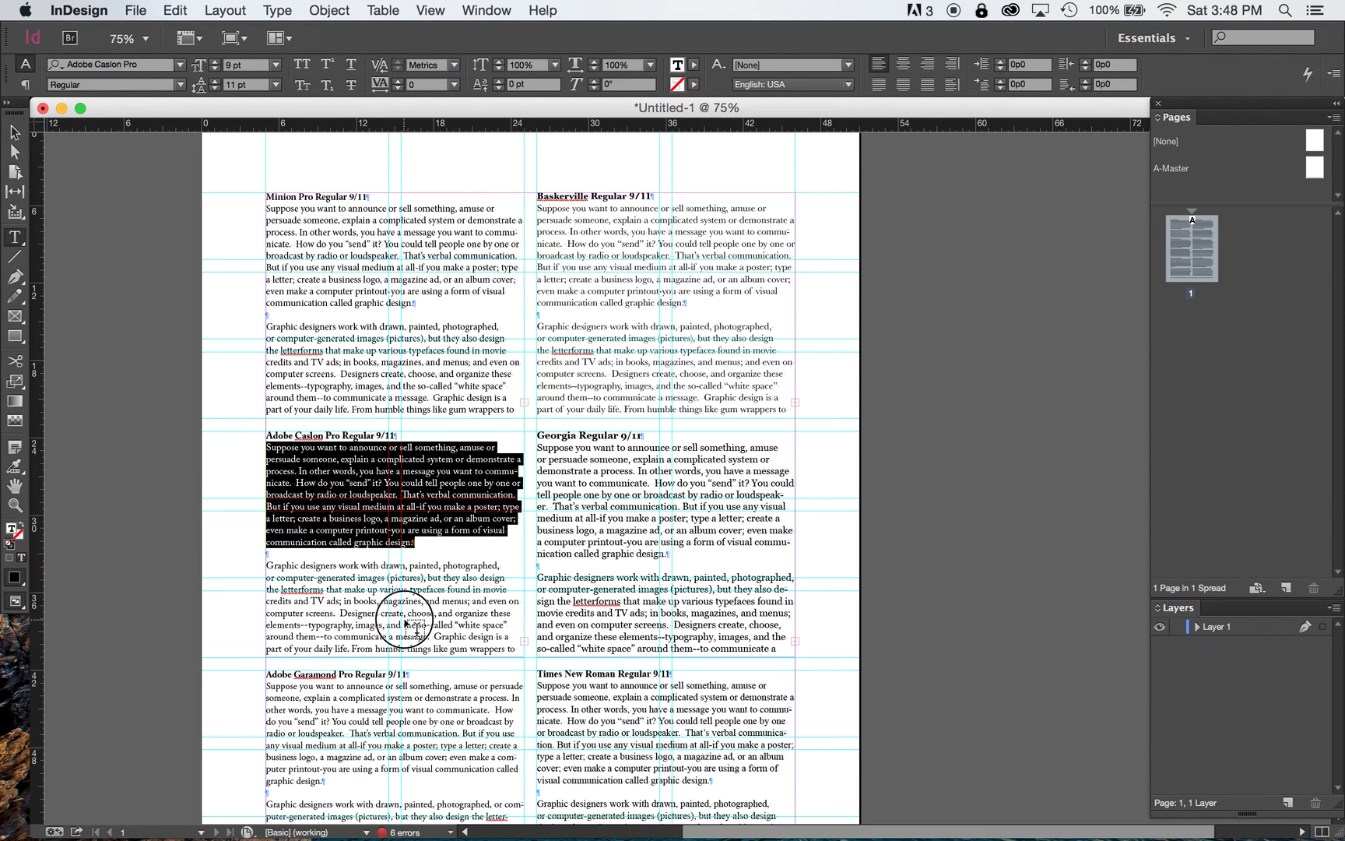
pyautogui.click(404, 622)
pyautogui.tripleClick(395, 613)
pyautogui.tripleClick(395, 612)
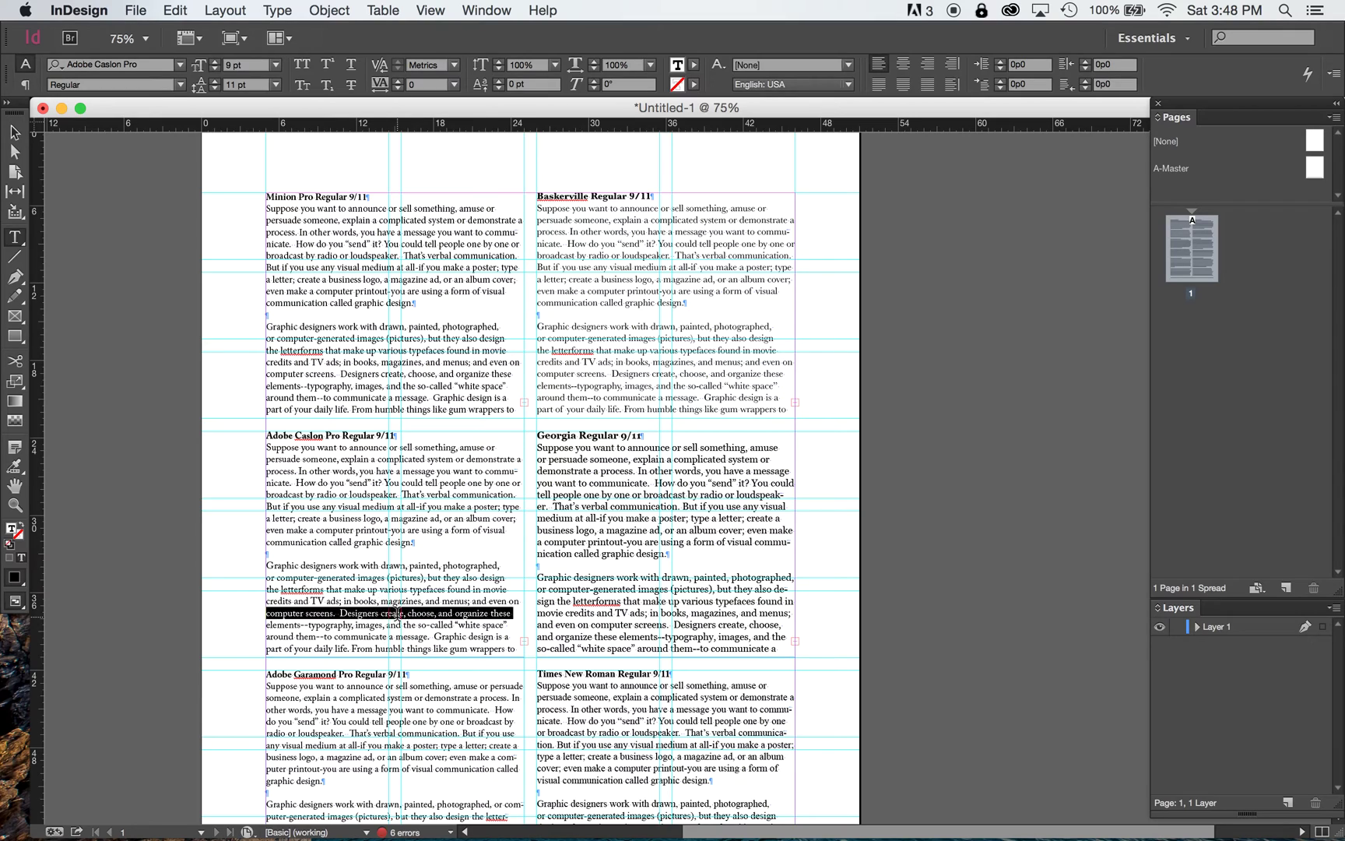
pyautogui.tripleClick(395, 613)
pyautogui.click(395, 612)
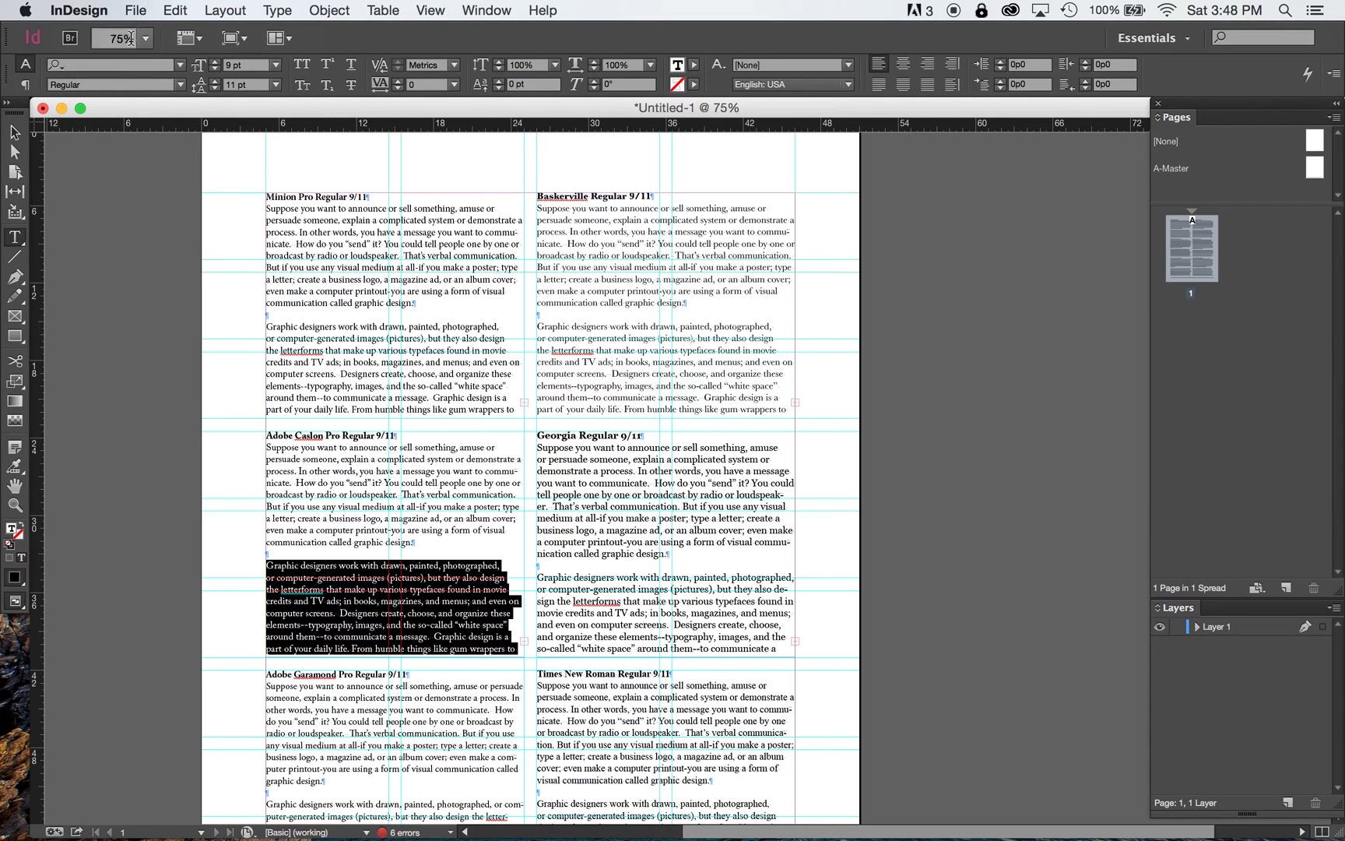
pyautogui.click(105, 62)
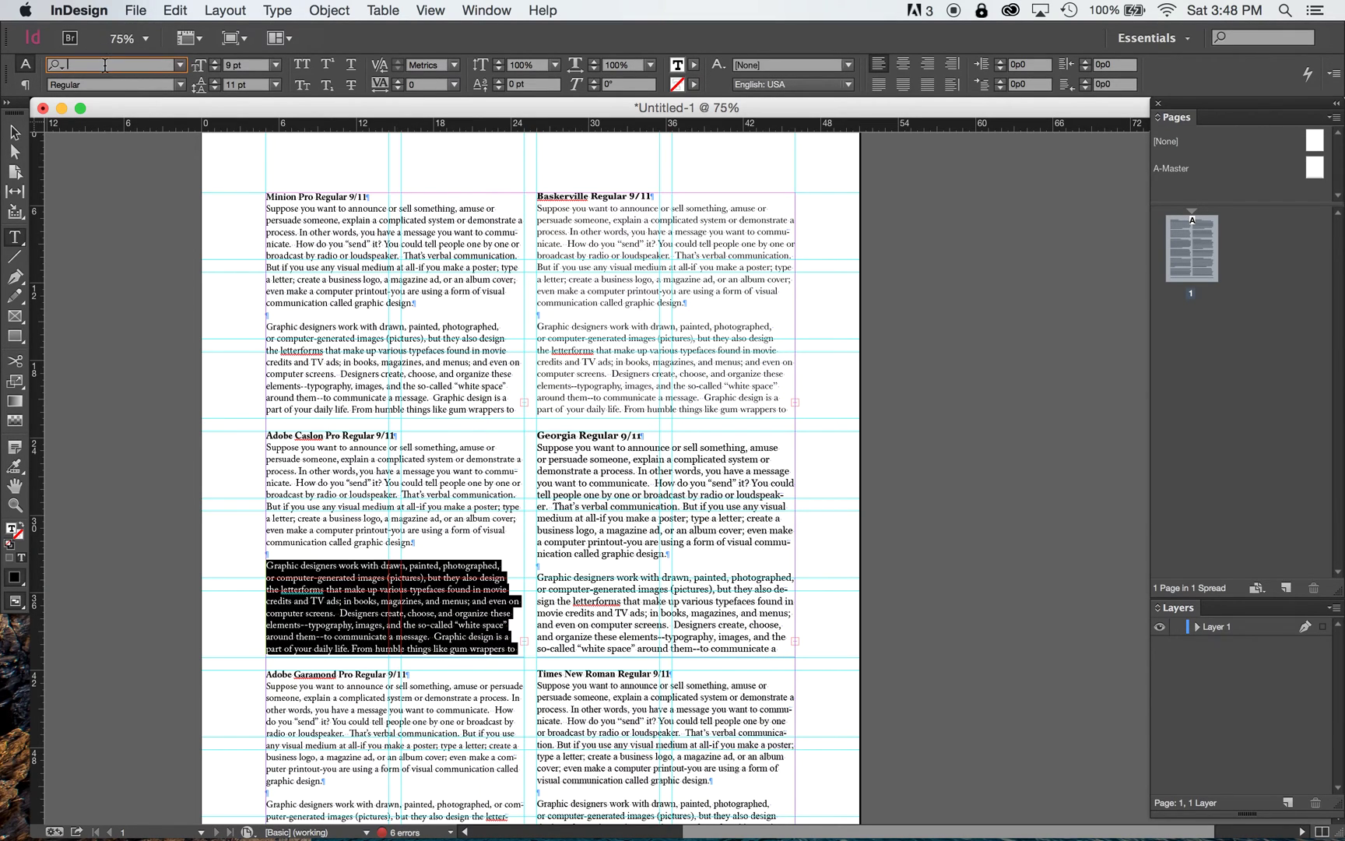
pyautogui.write('caslon')
pyautogui.press('Down')
pyautogui.press('Down')
pyautogui.press('Down')
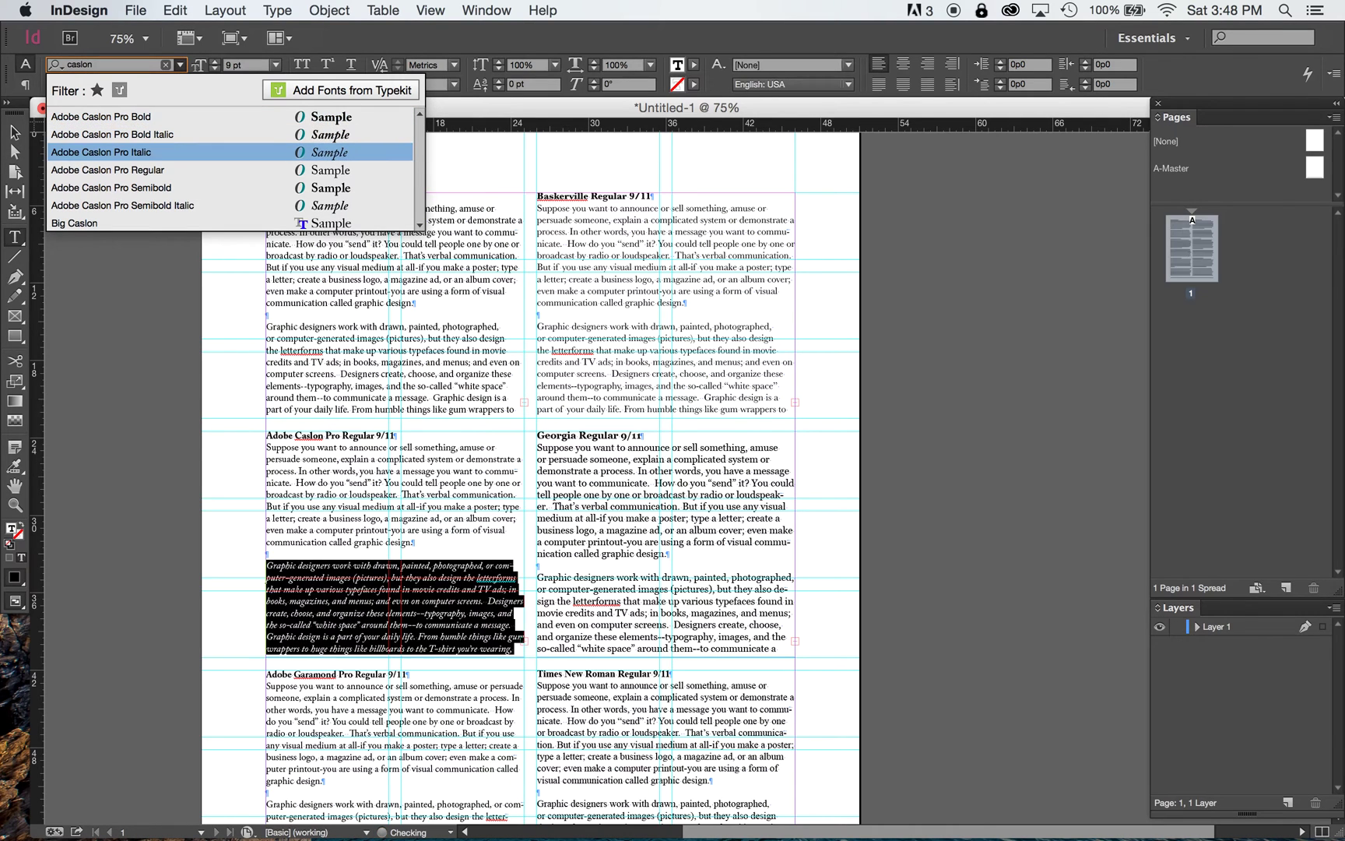
pyautogui.press('Return')
# Step: Set the whole visible second body paragraph of the Adobe Garamond Pro frame in Adobe Garamond Pro Regular
pyautogui.scroll(-1, 487, 607)
pyautogui.scroll(-5, 487, 607)
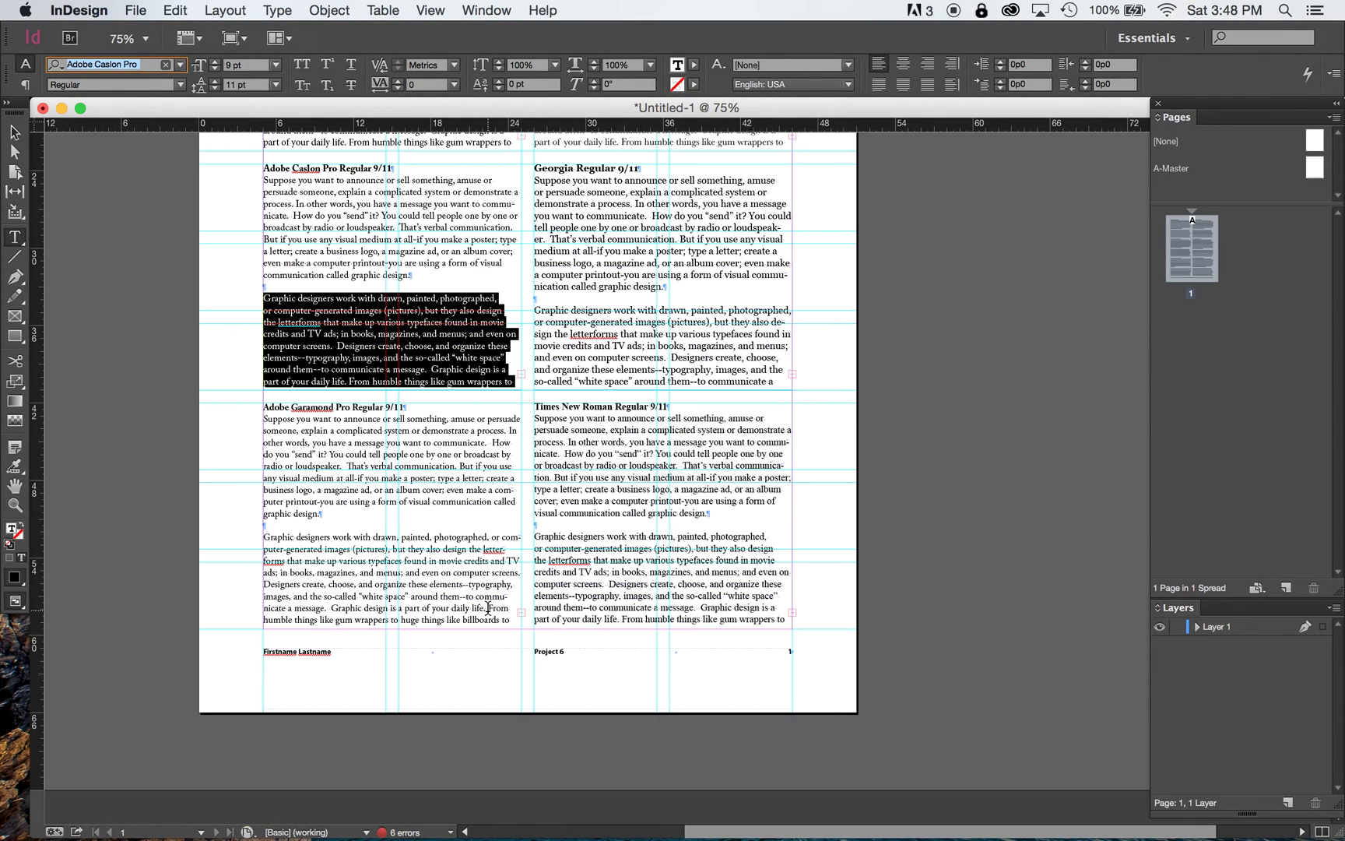
pyautogui.tripleClick(392, 584)
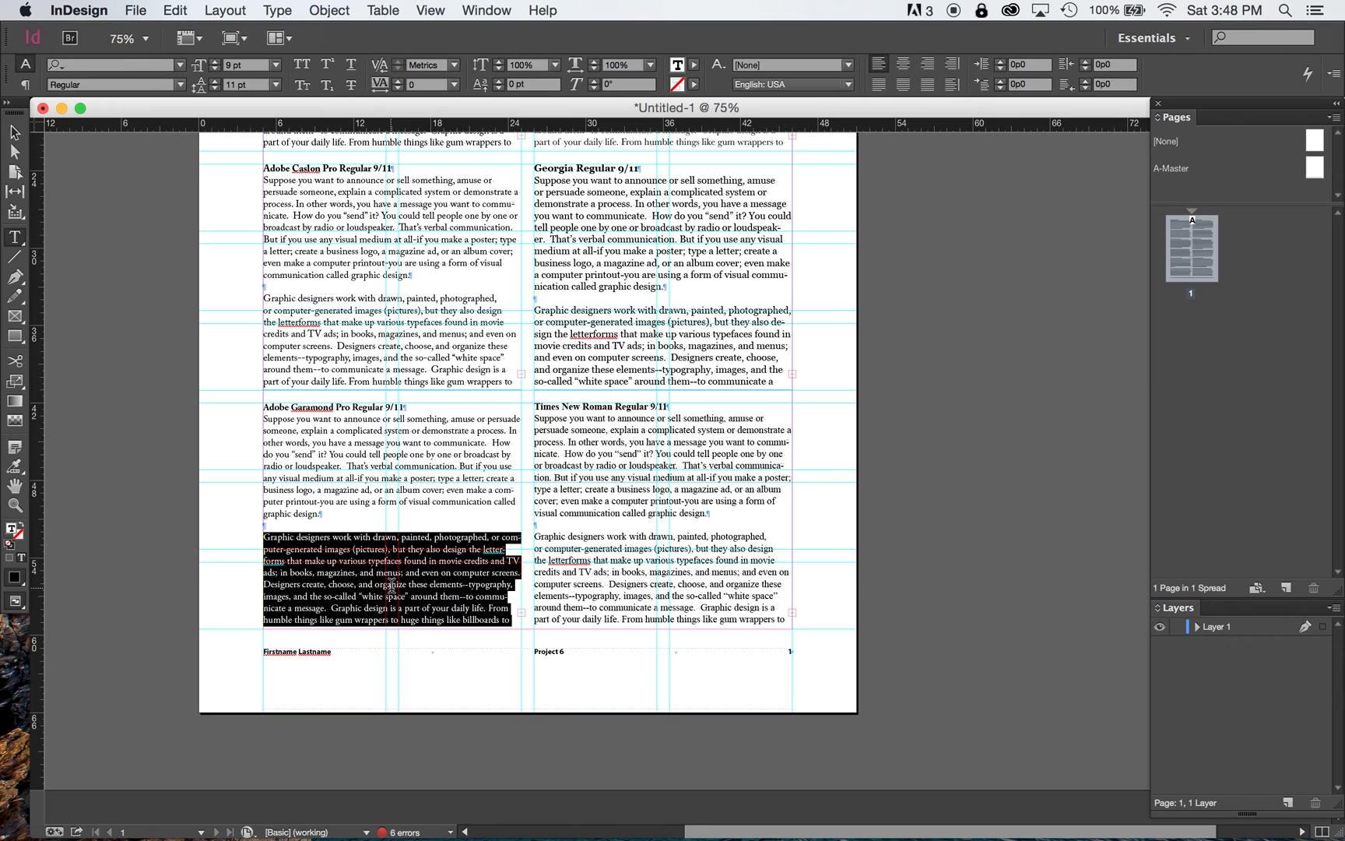
pyautogui.tripleClick(376, 561)
pyautogui.click(376, 566)
pyautogui.tripleClick(376, 566)
pyautogui.click(106, 67)
pyautogui.press('BackSpace')
pyautogui.write('garamon')
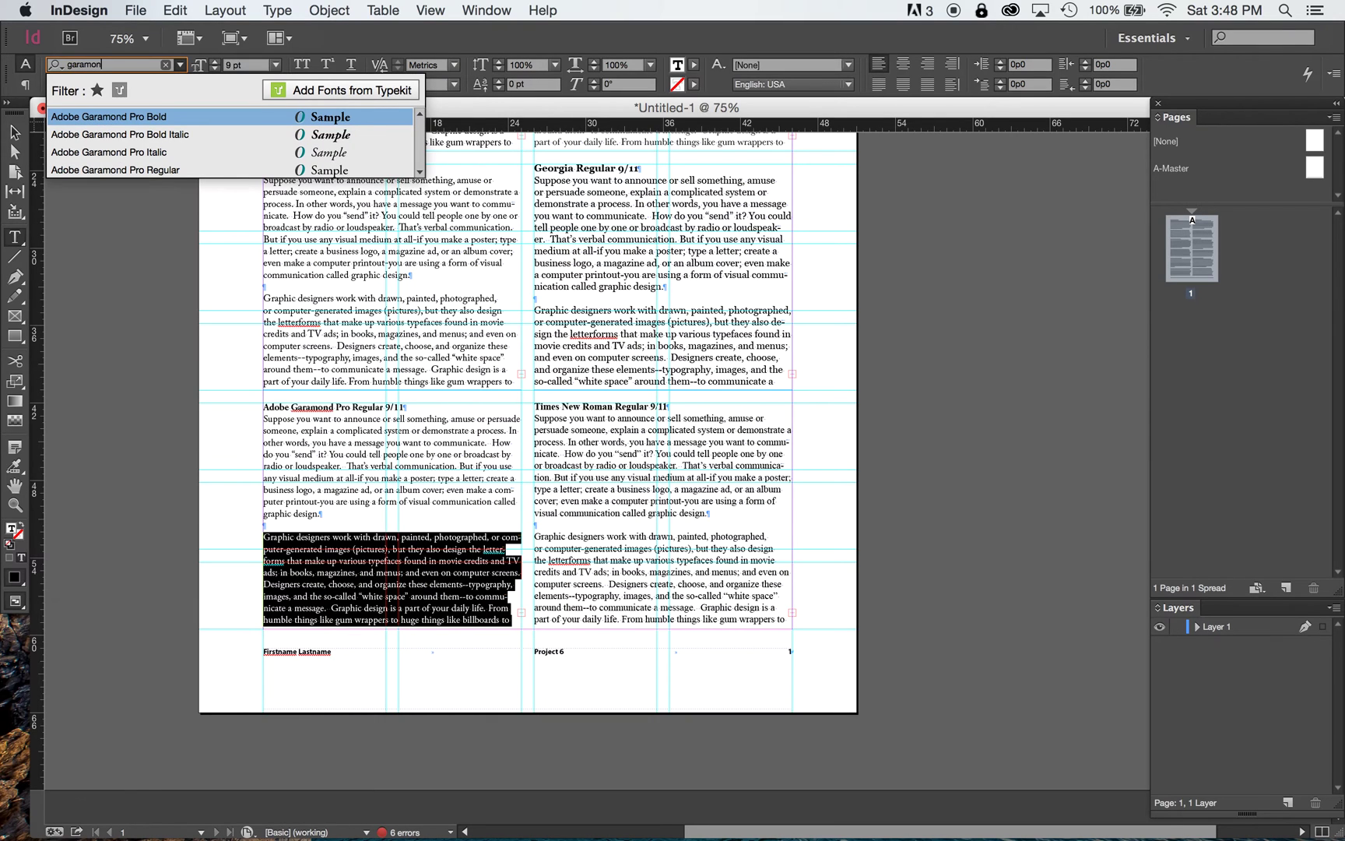
pyautogui.press('Down')
pyautogui.press('Down')
pyautogui.press('Down')
pyautogui.press('Return')
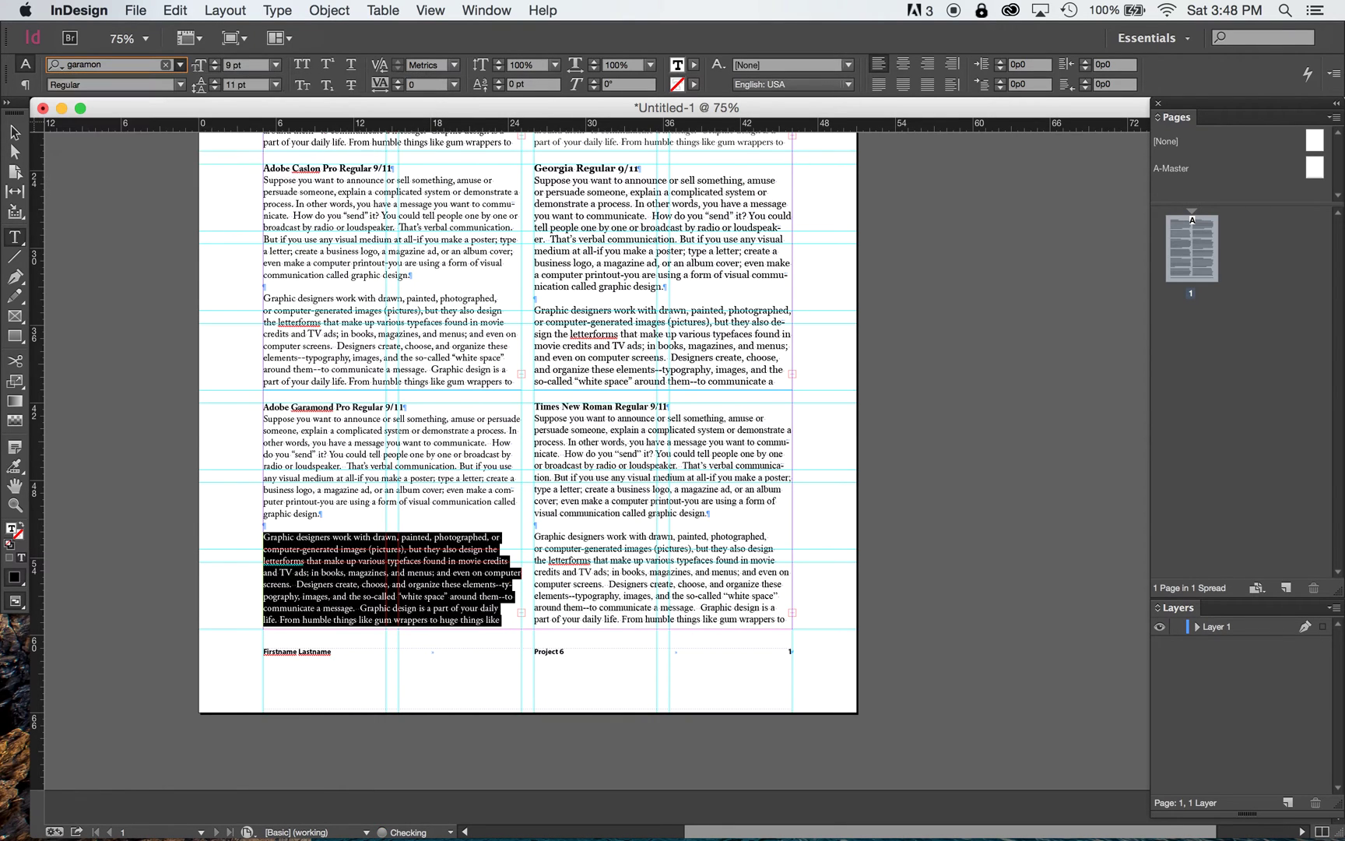
# Step: Set the whole visible second body paragraph of the Times New Roman frame in Times New Roman Regular
pyautogui.scroll(2, 791, 364)
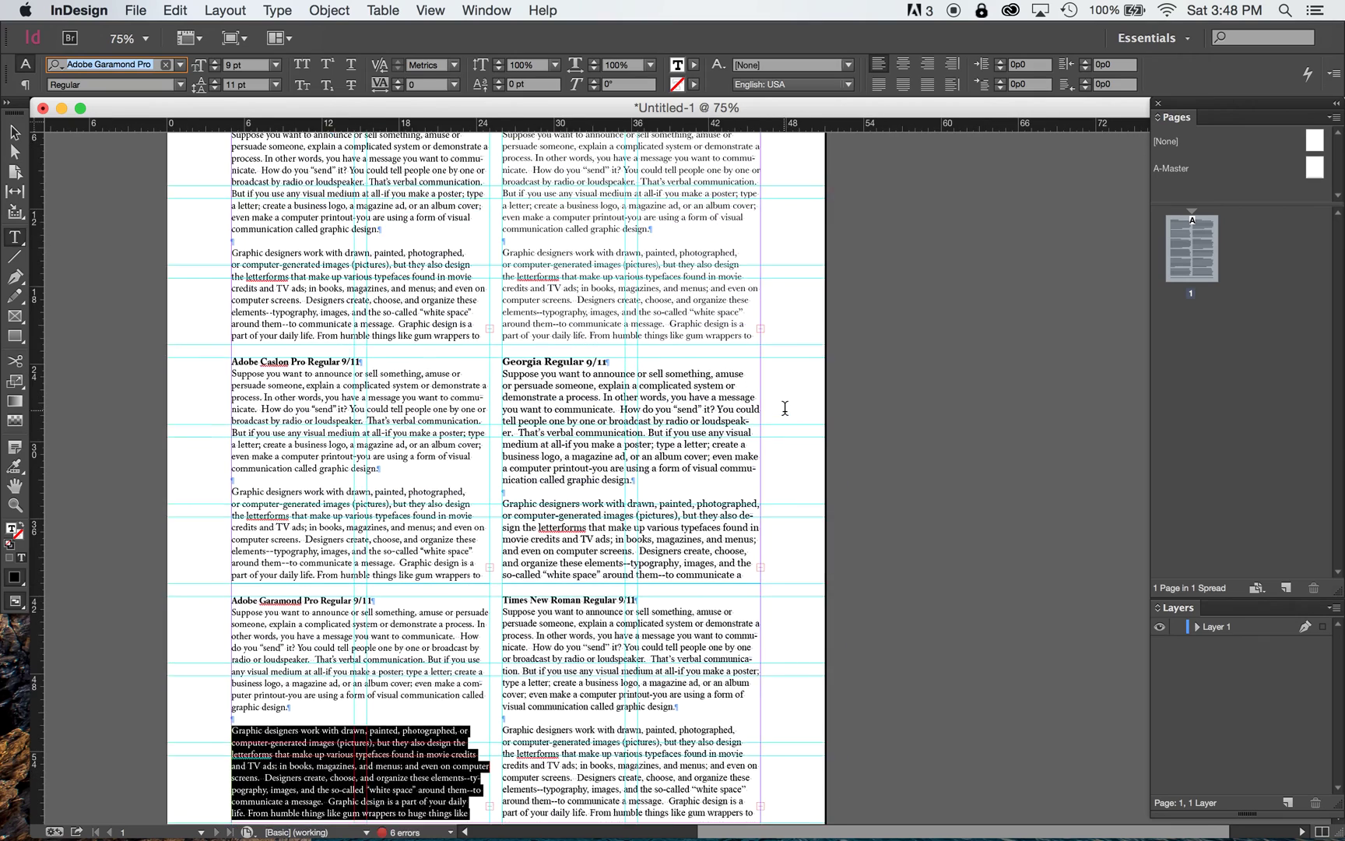
pyautogui.tripleClick(669, 609)
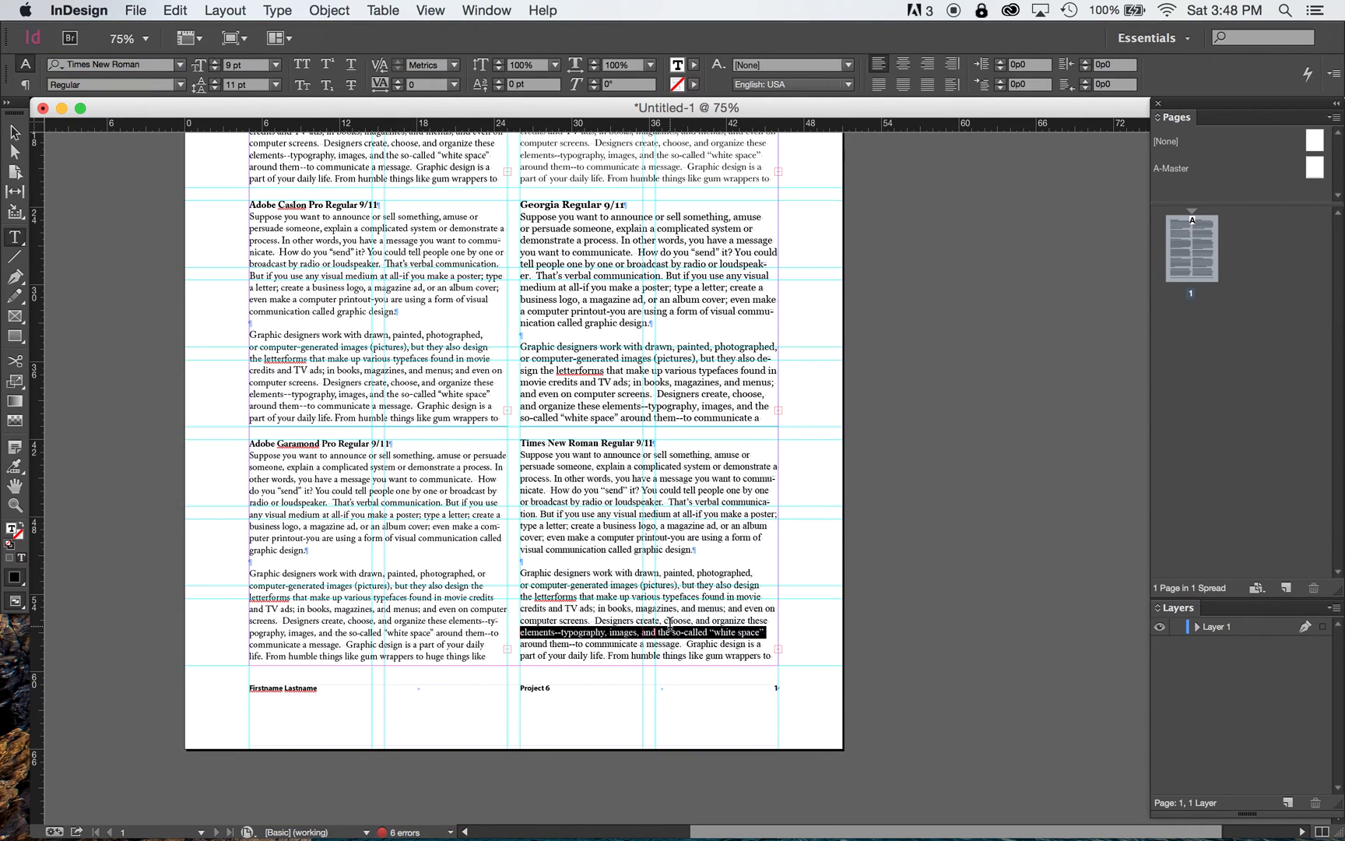
pyautogui.tripleClick(647, 583)
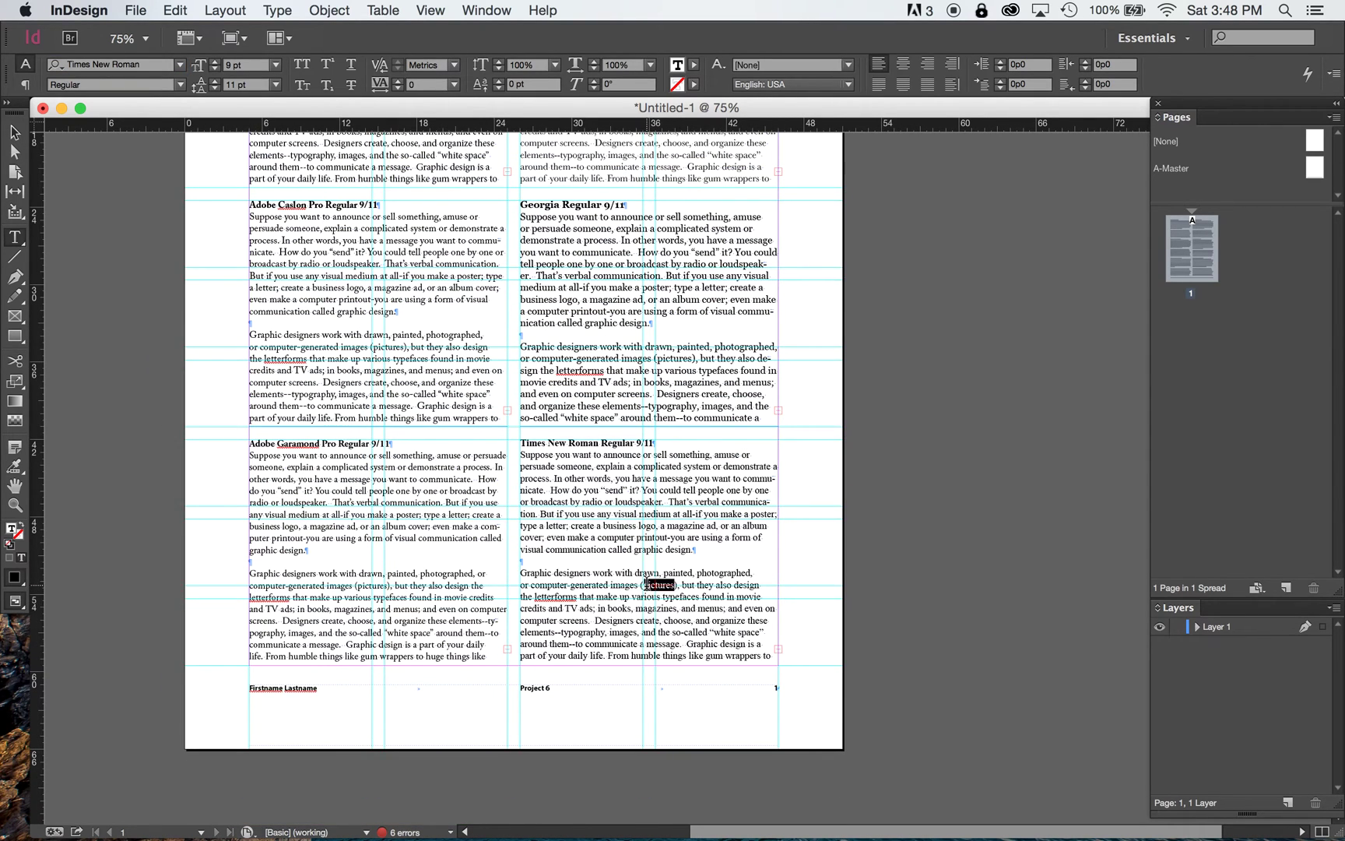
pyautogui.tripleClick(635, 623)
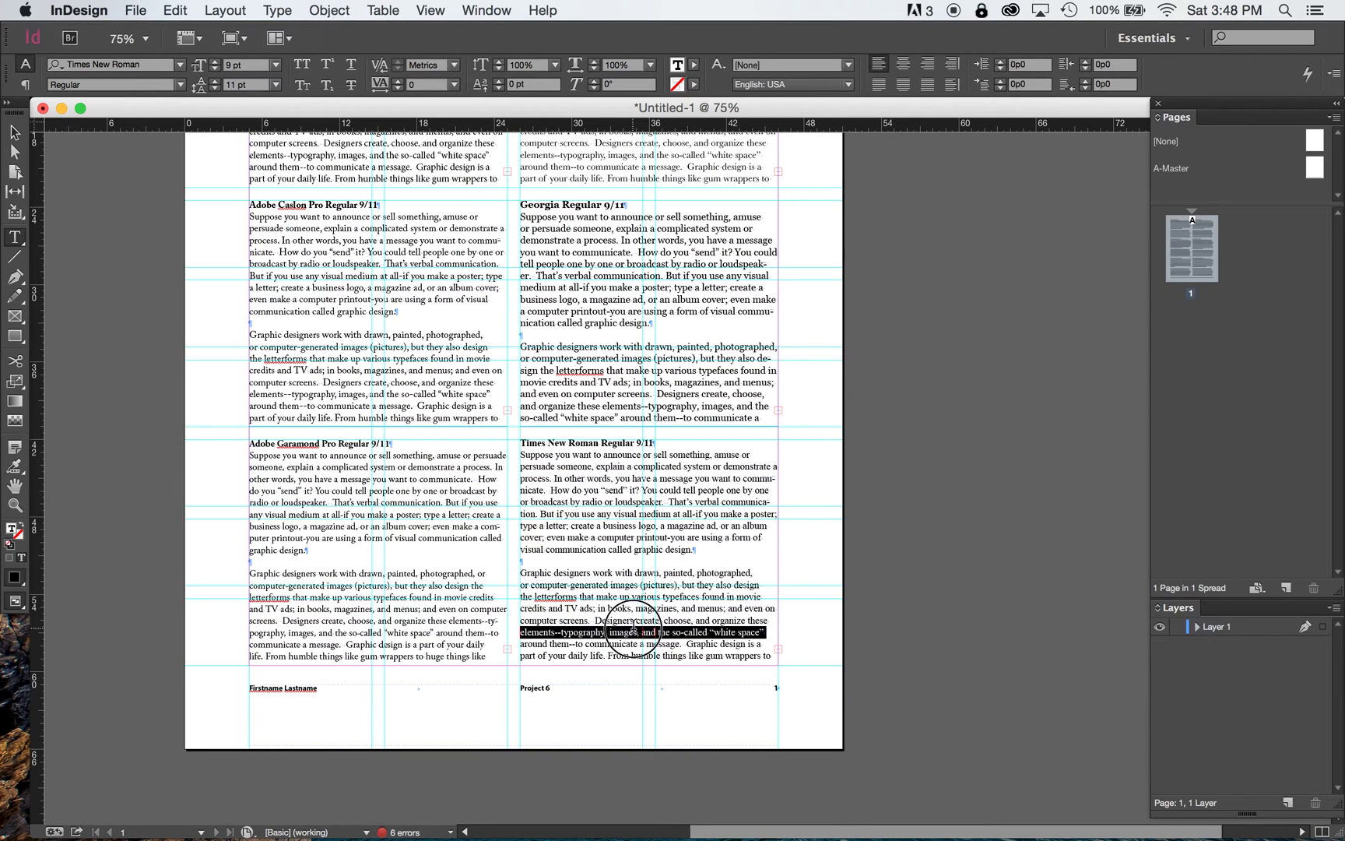
pyautogui.click(117, 62)
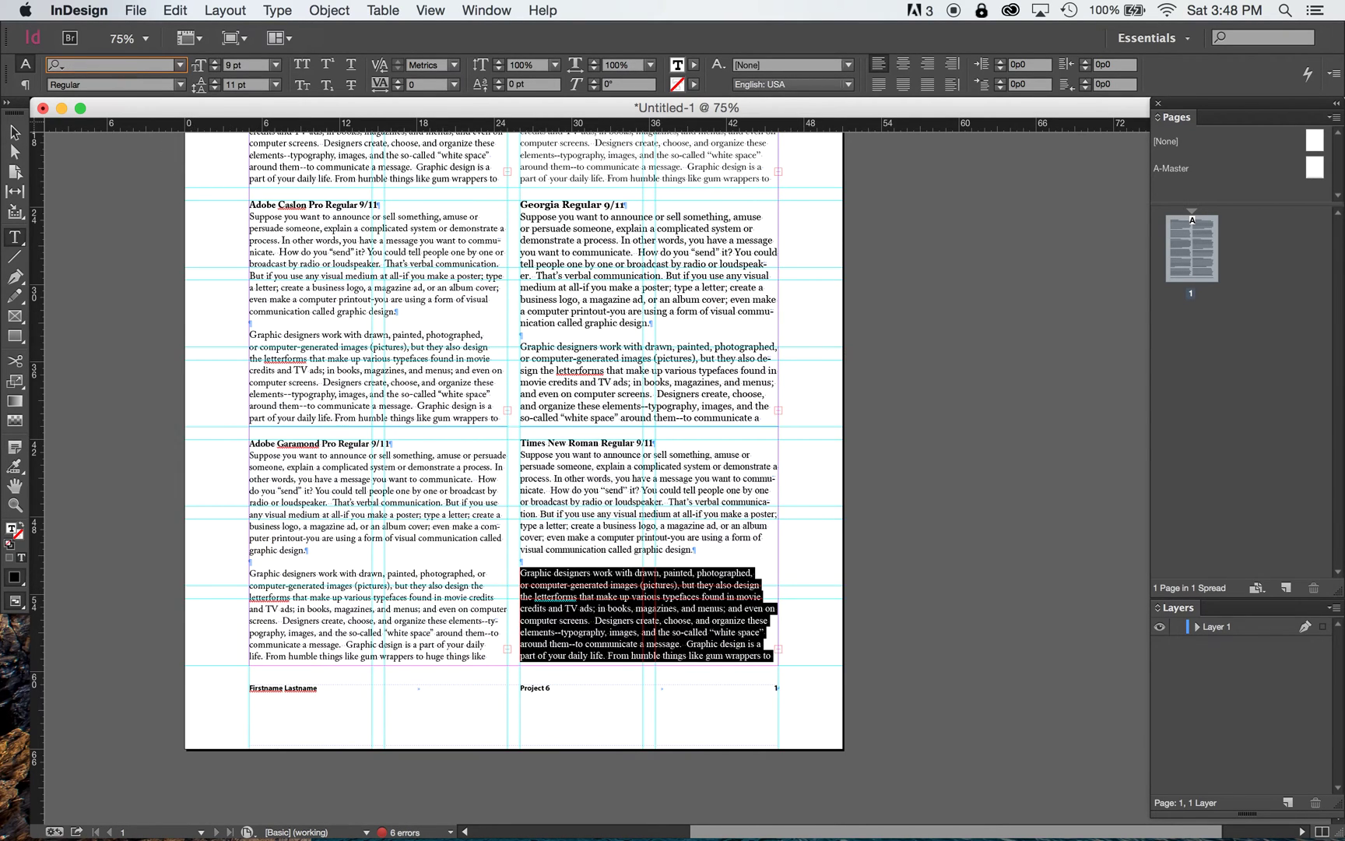
pyautogui.write('times new')
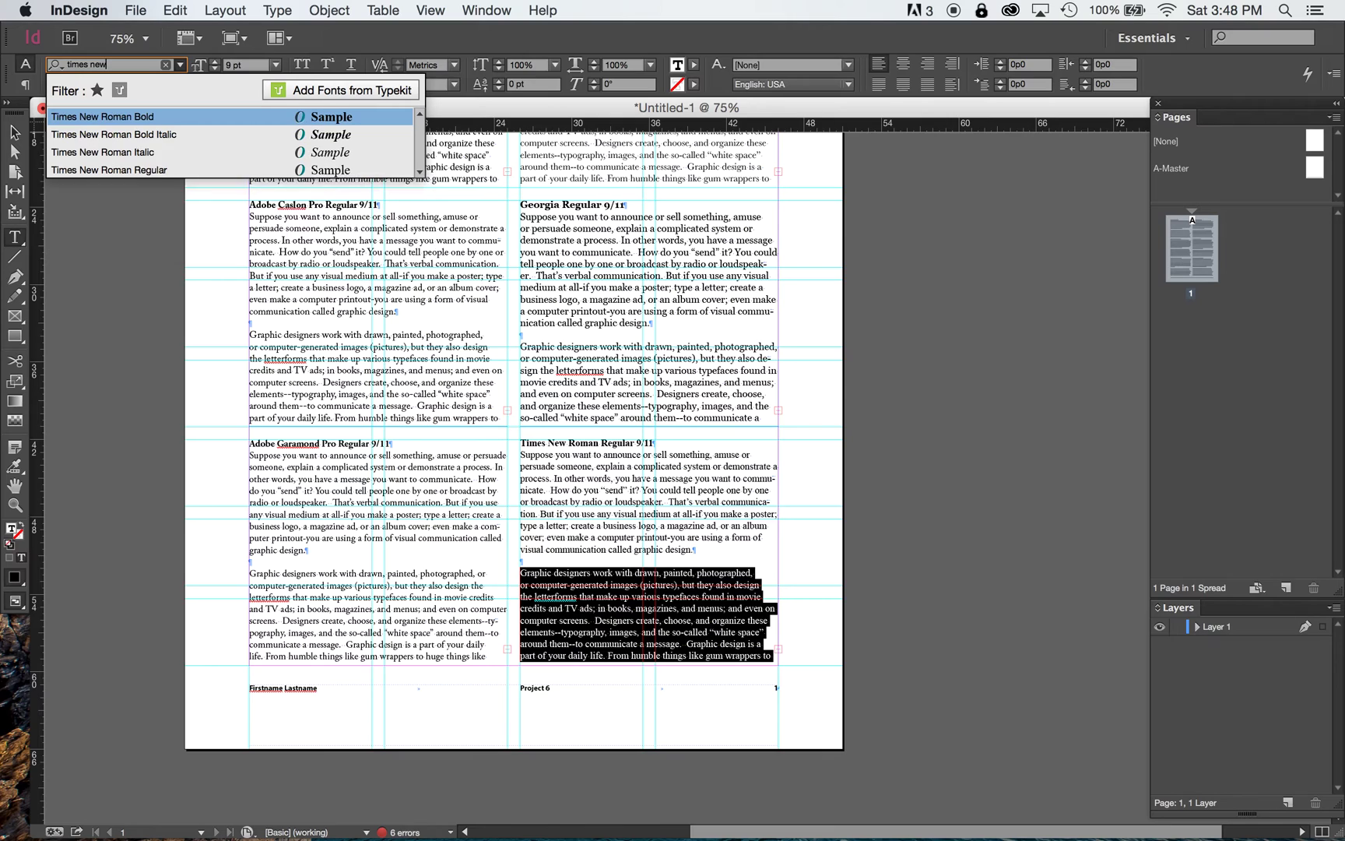
pyautogui.press('Down')
pyautogui.press('Down')
pyautogui.press('Down')
pyautogui.press('Return')
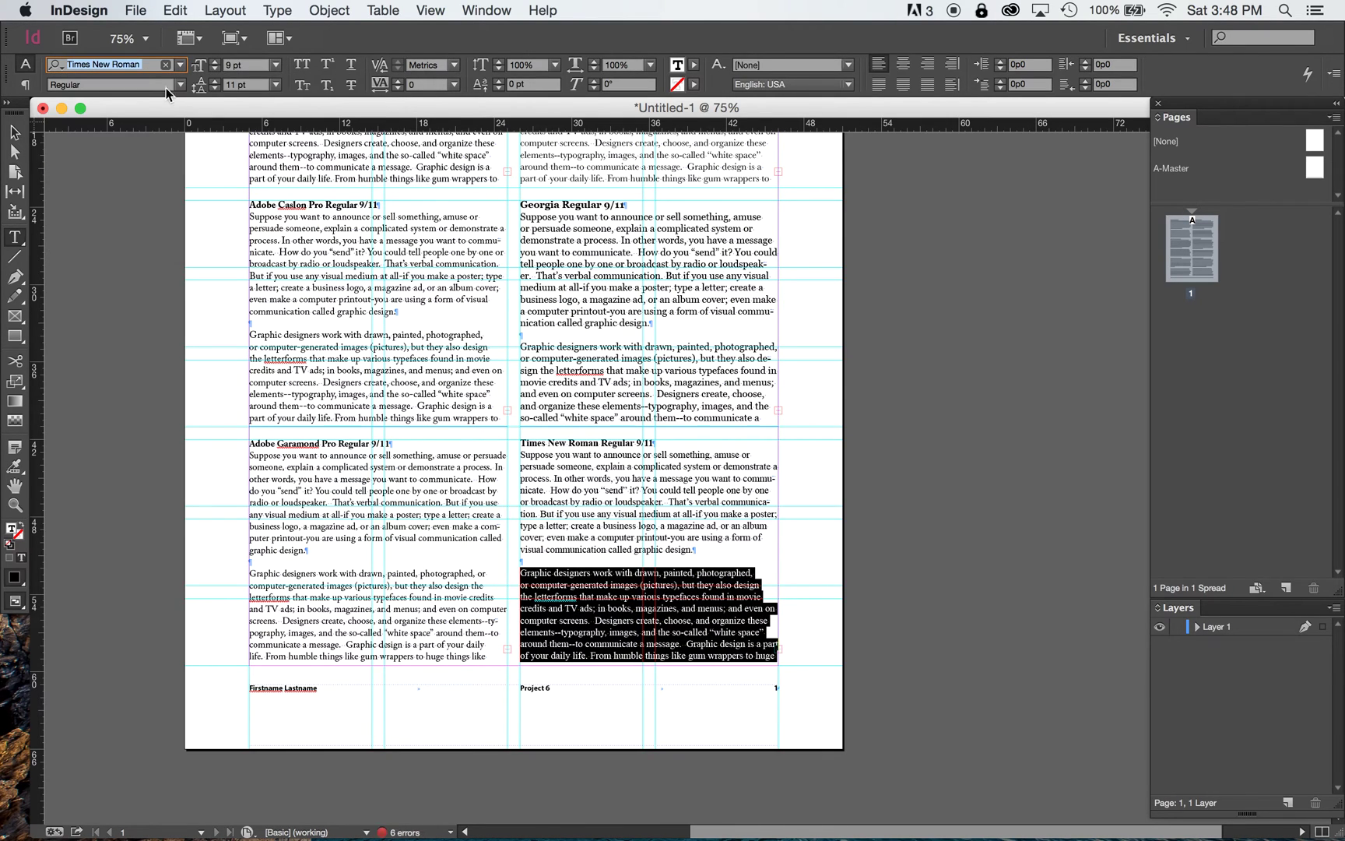
pyautogui.press('Escape')
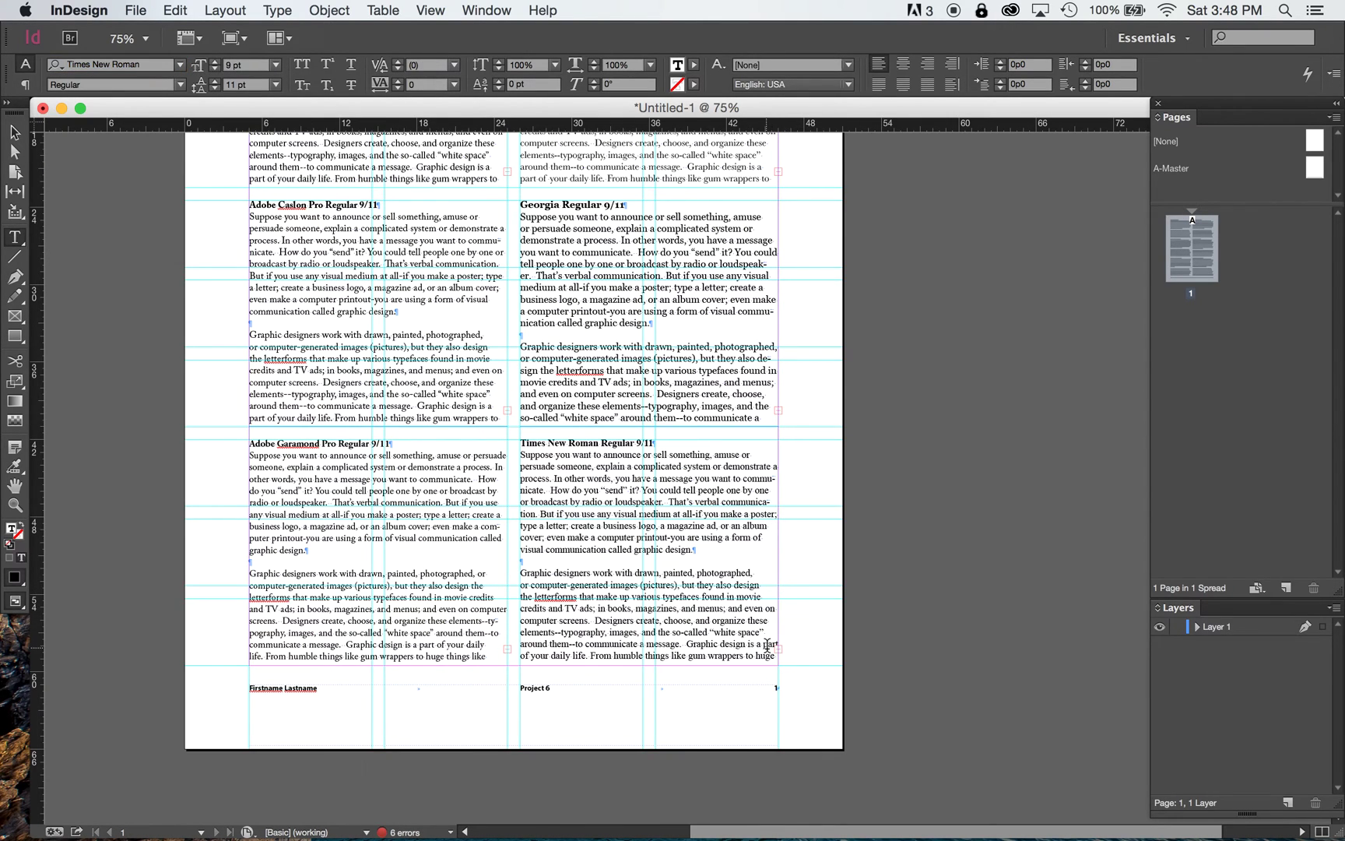
pyautogui.press('super+minus')
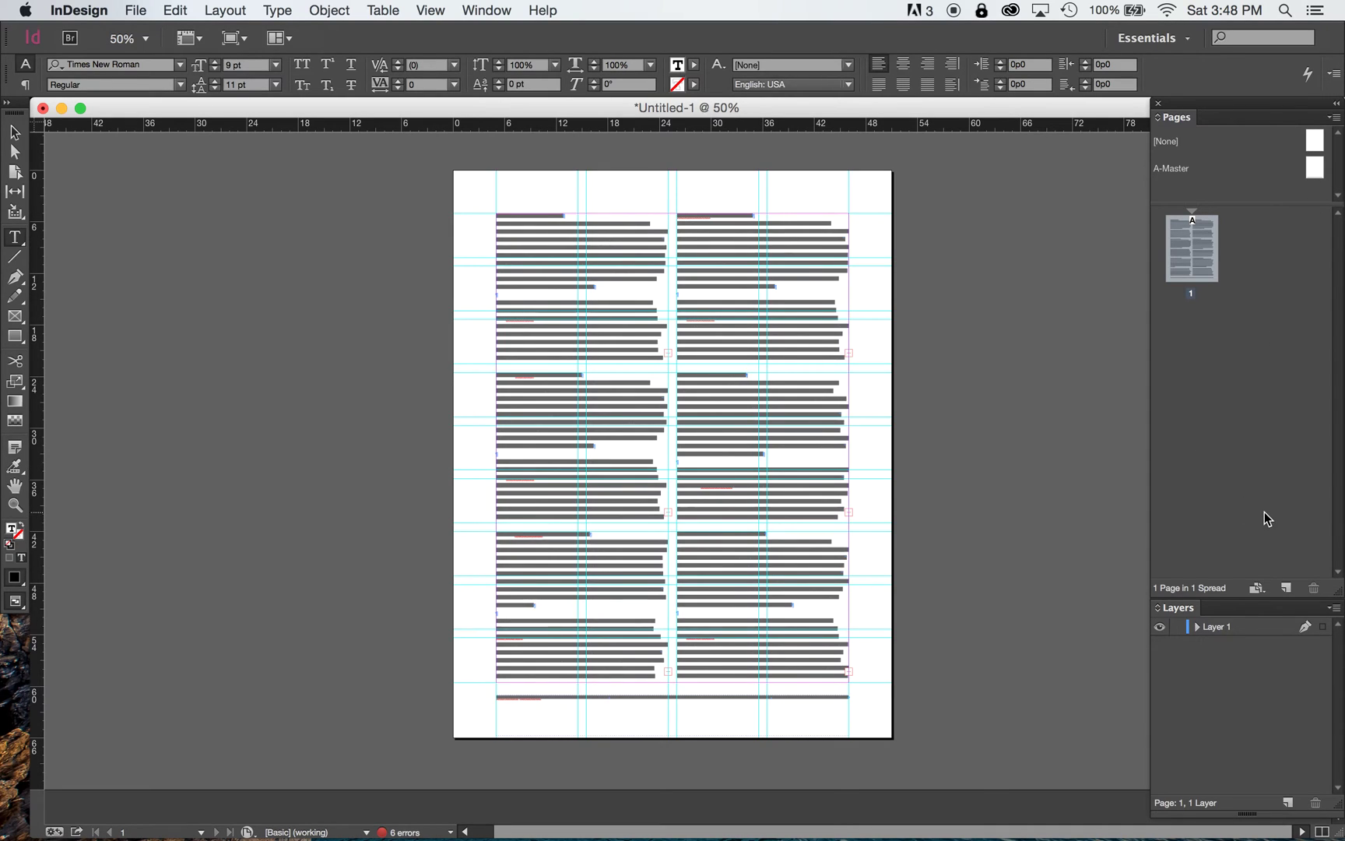
pyautogui.click(1288, 587)
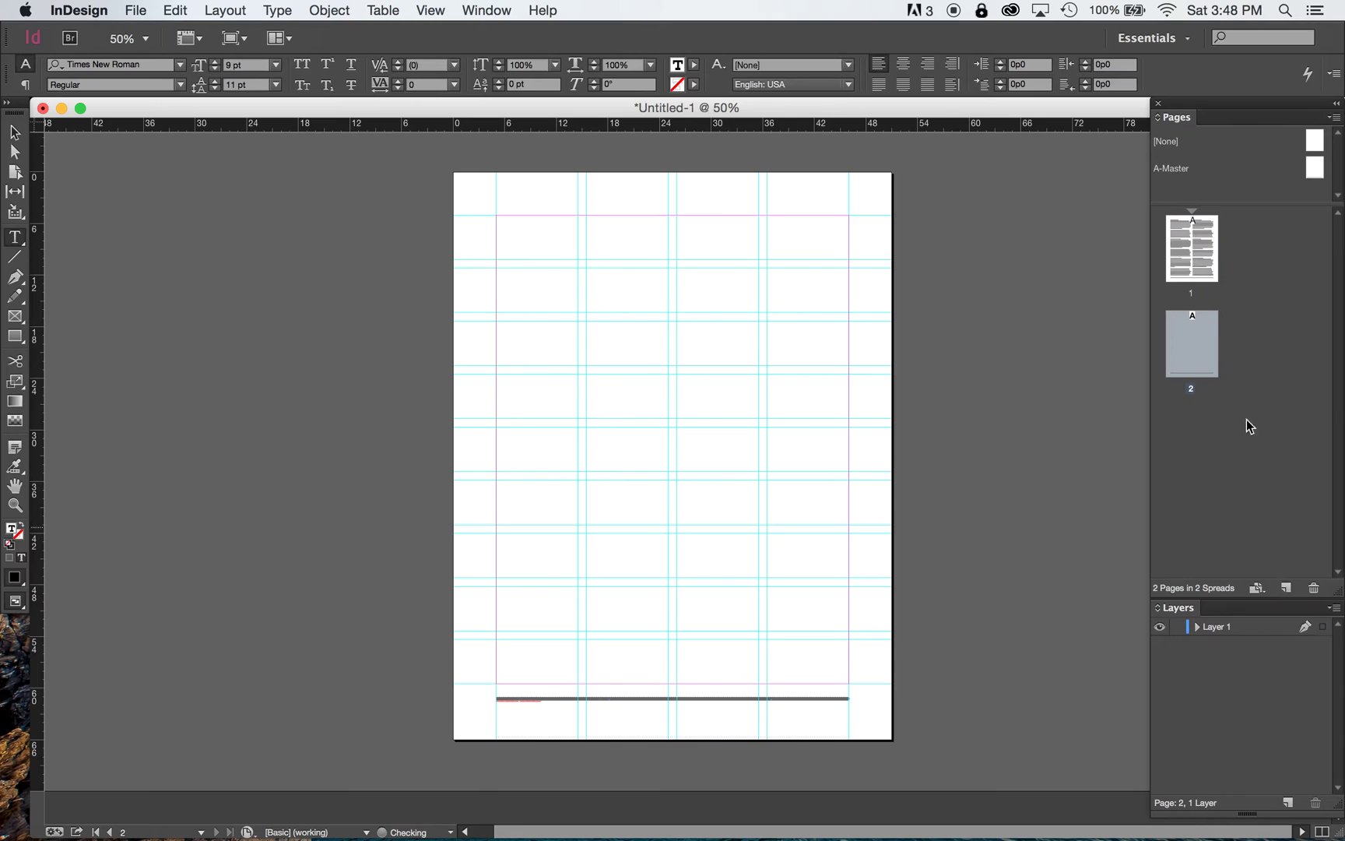
pyautogui.doubleClick(1190, 355)
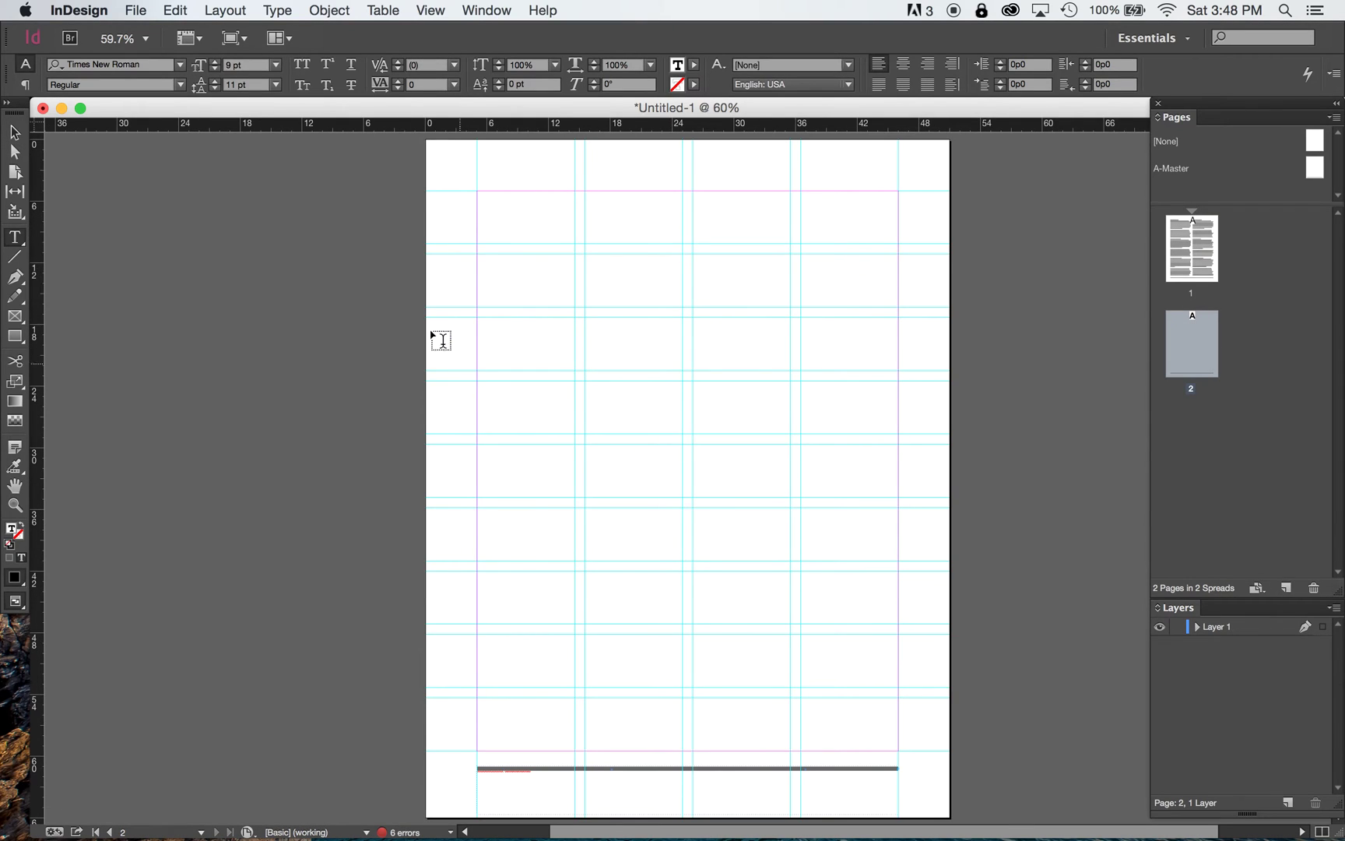
pyautogui.click(476, 191)
pyautogui.moveTo(476, 191); pyautogui.dragTo(682, 370)
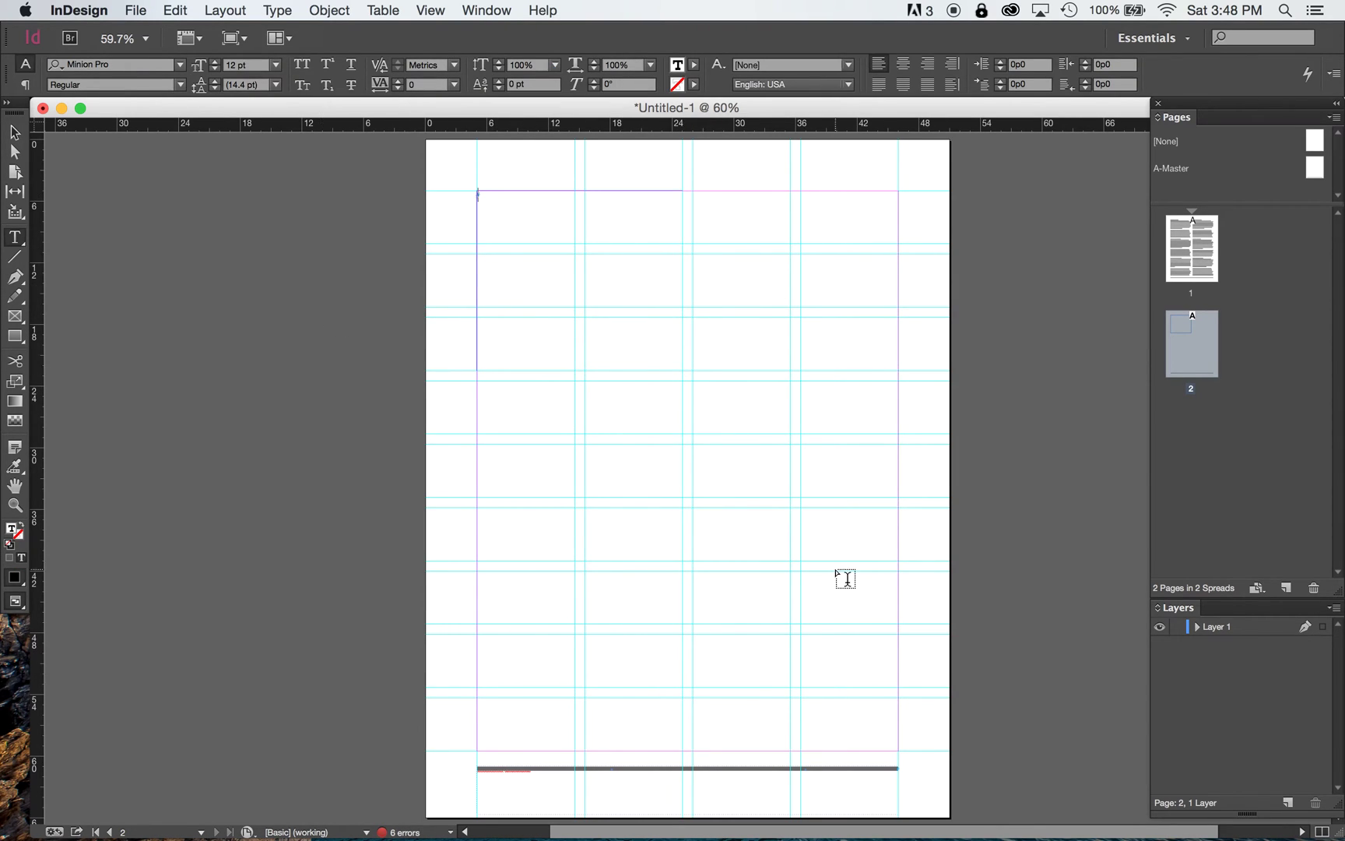
pyautogui.click(17, 134)
pyautogui.press('Delete')
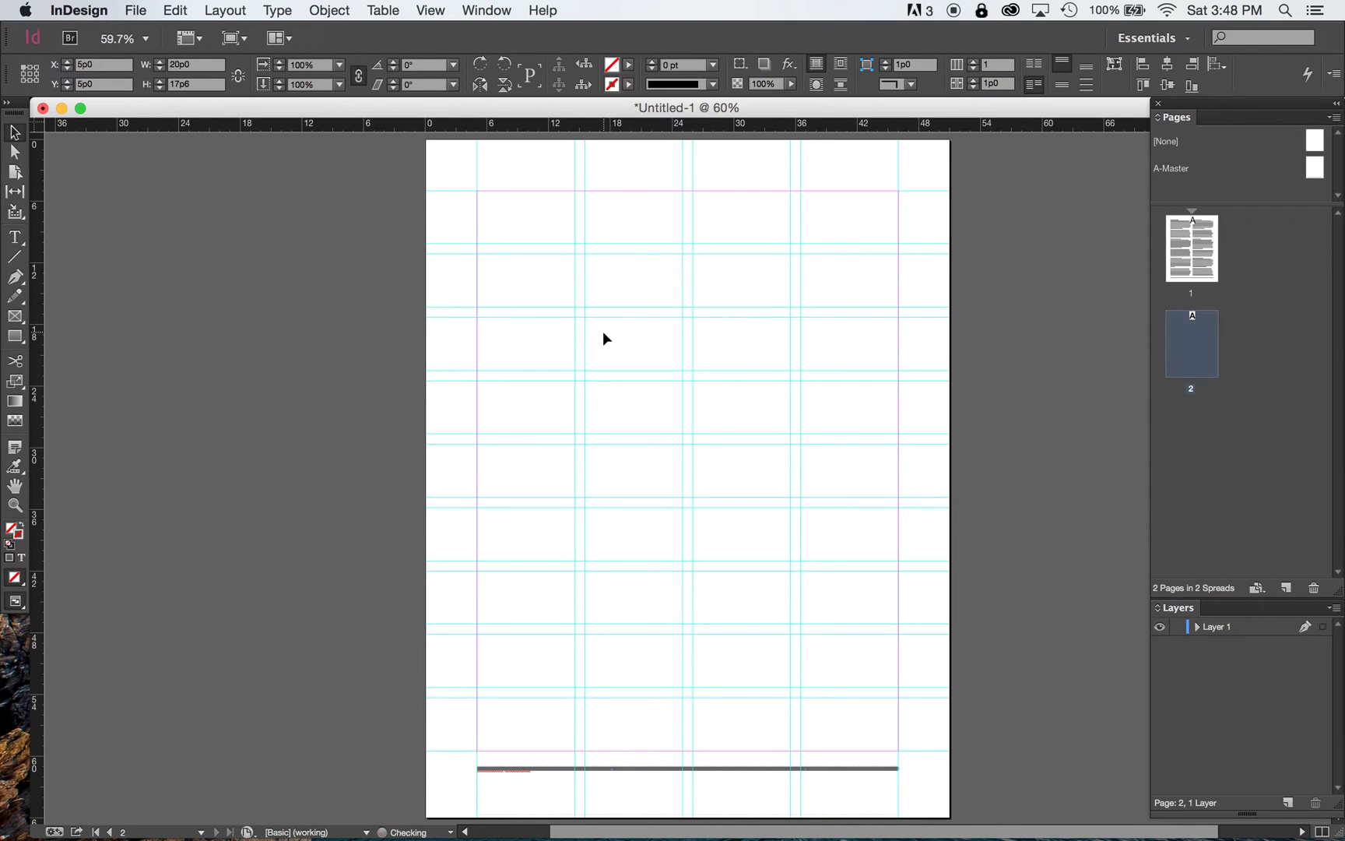
pyautogui.click(1314, 591)
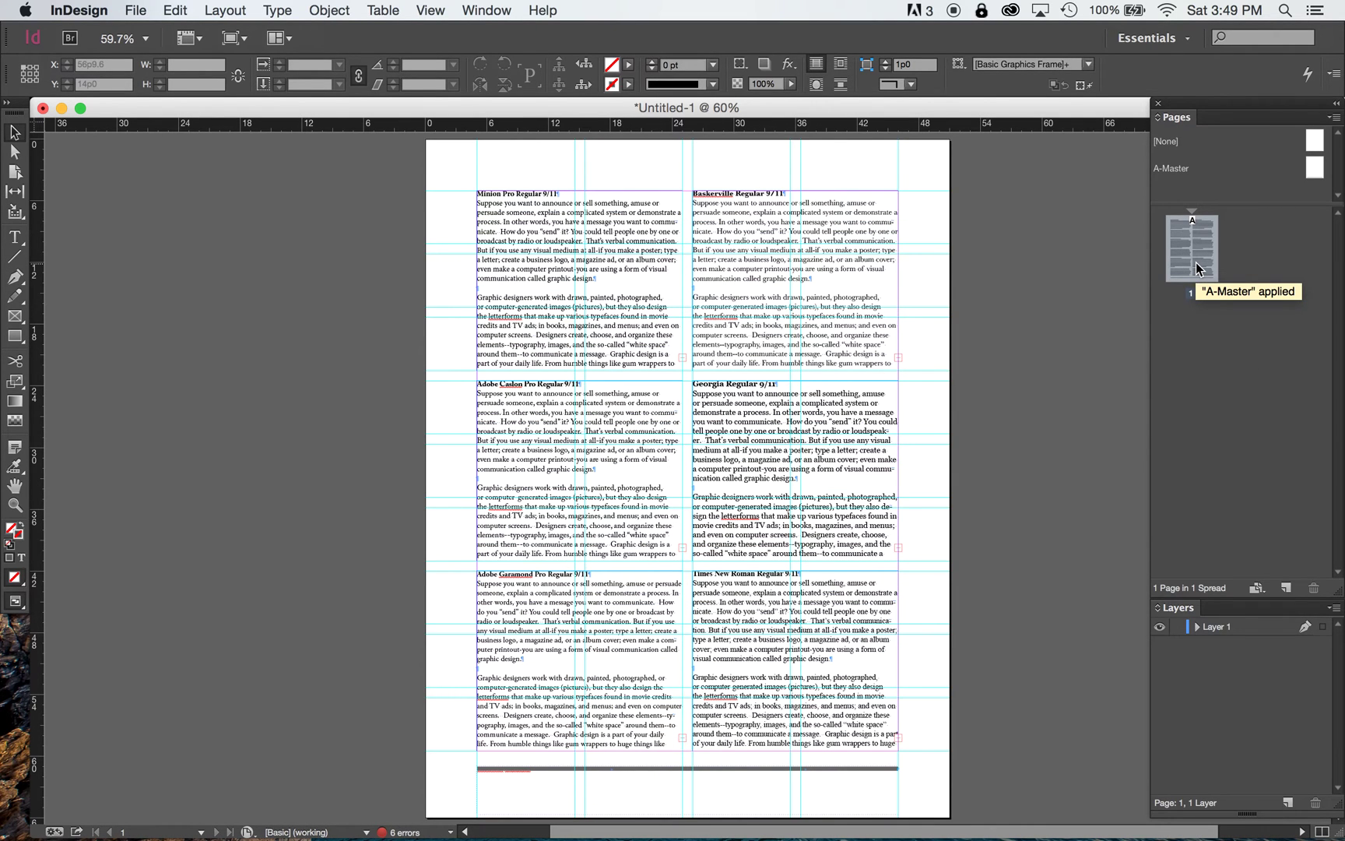
# Step: Duplicate page 1 with its six text frames as page 2 and compare the two pages
pyautogui.moveTo(1196, 269); pyautogui.dragTo(1290, 585)
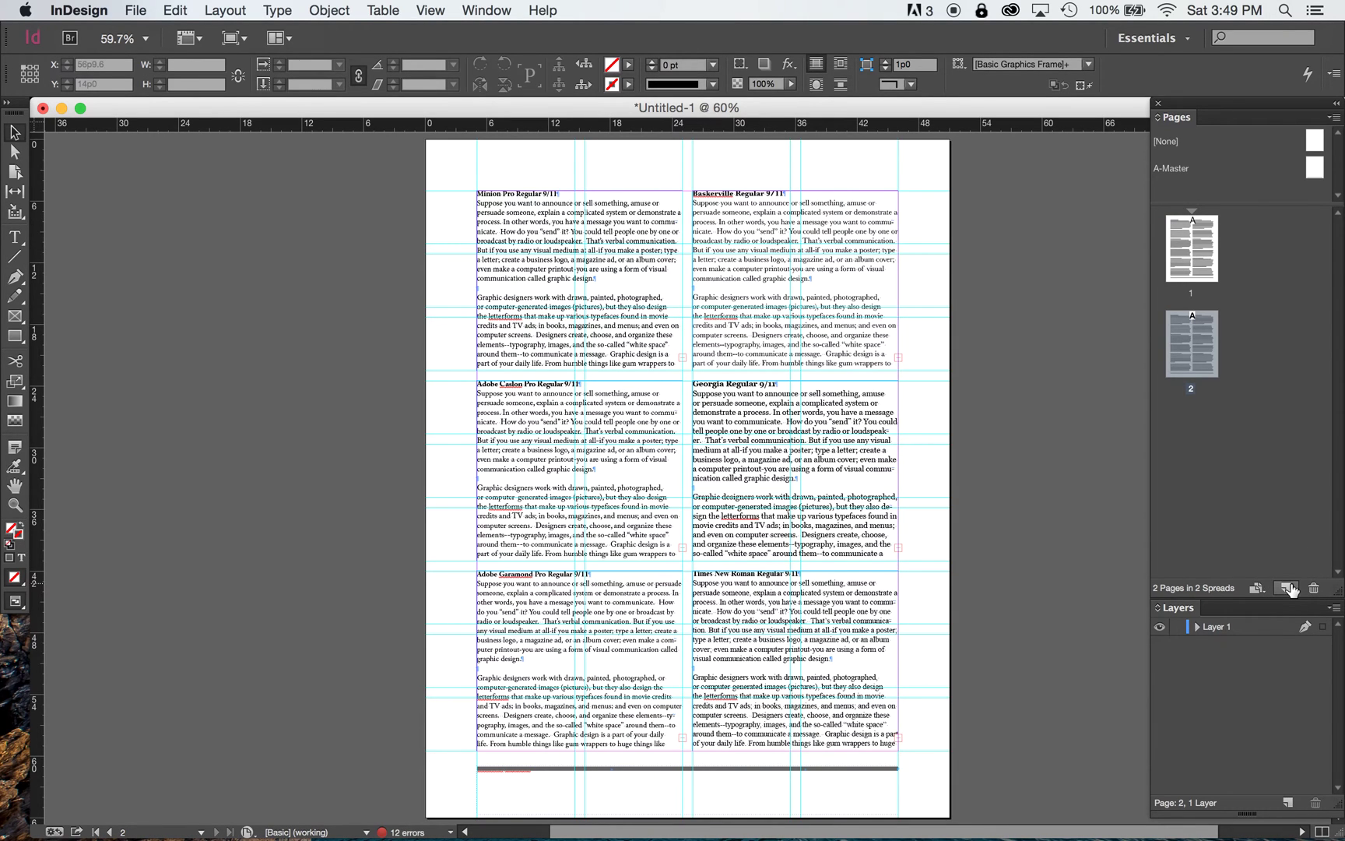
pyautogui.click(1200, 278)
pyautogui.click(1195, 356)
pyautogui.click(1196, 266)
pyautogui.click(1196, 355)
# Step: Set all the text of the Minion Pro frame on page 2 in Avenir Book
pyautogui.click(15, 236)
pyautogui.click(546, 225)
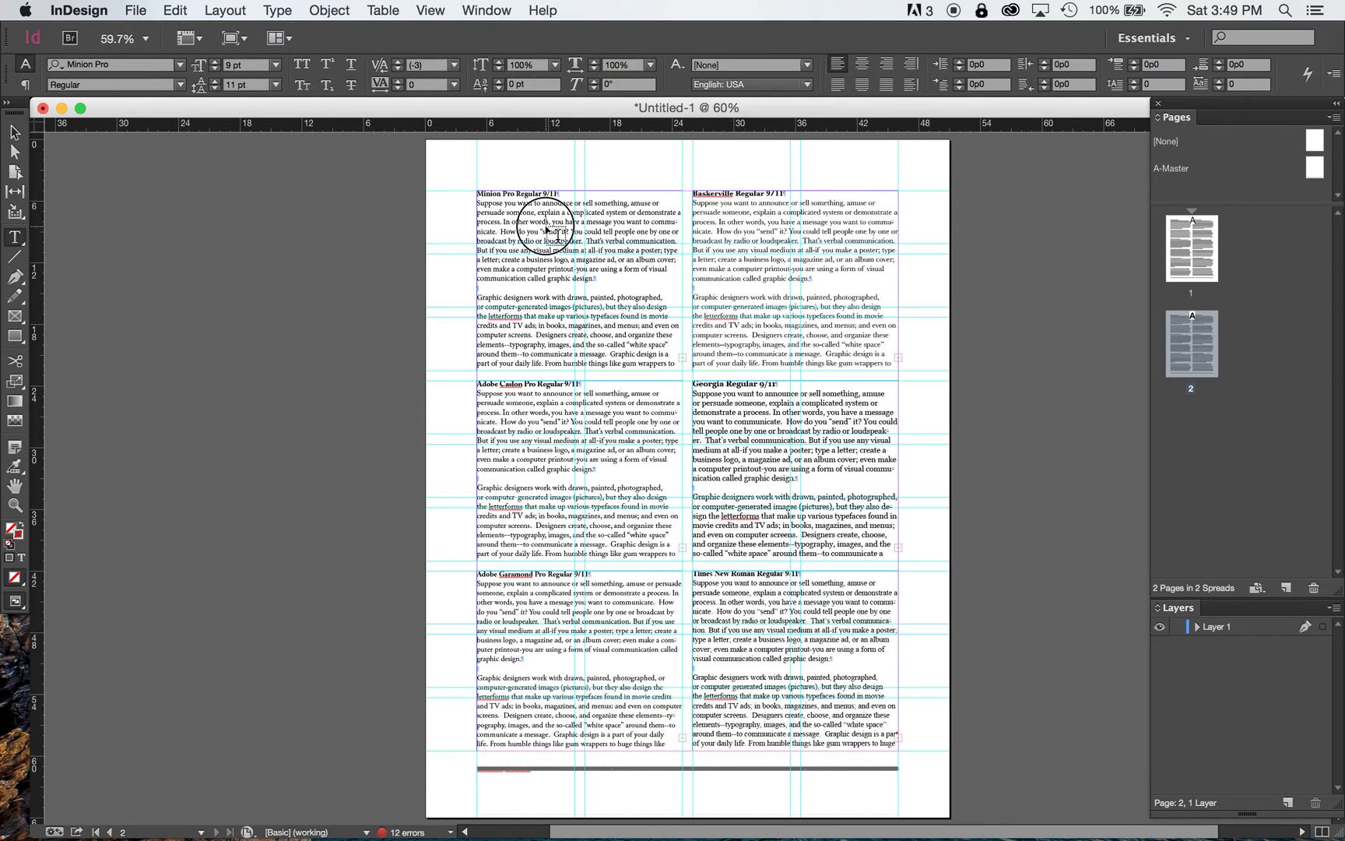
pyautogui.press('super+a')
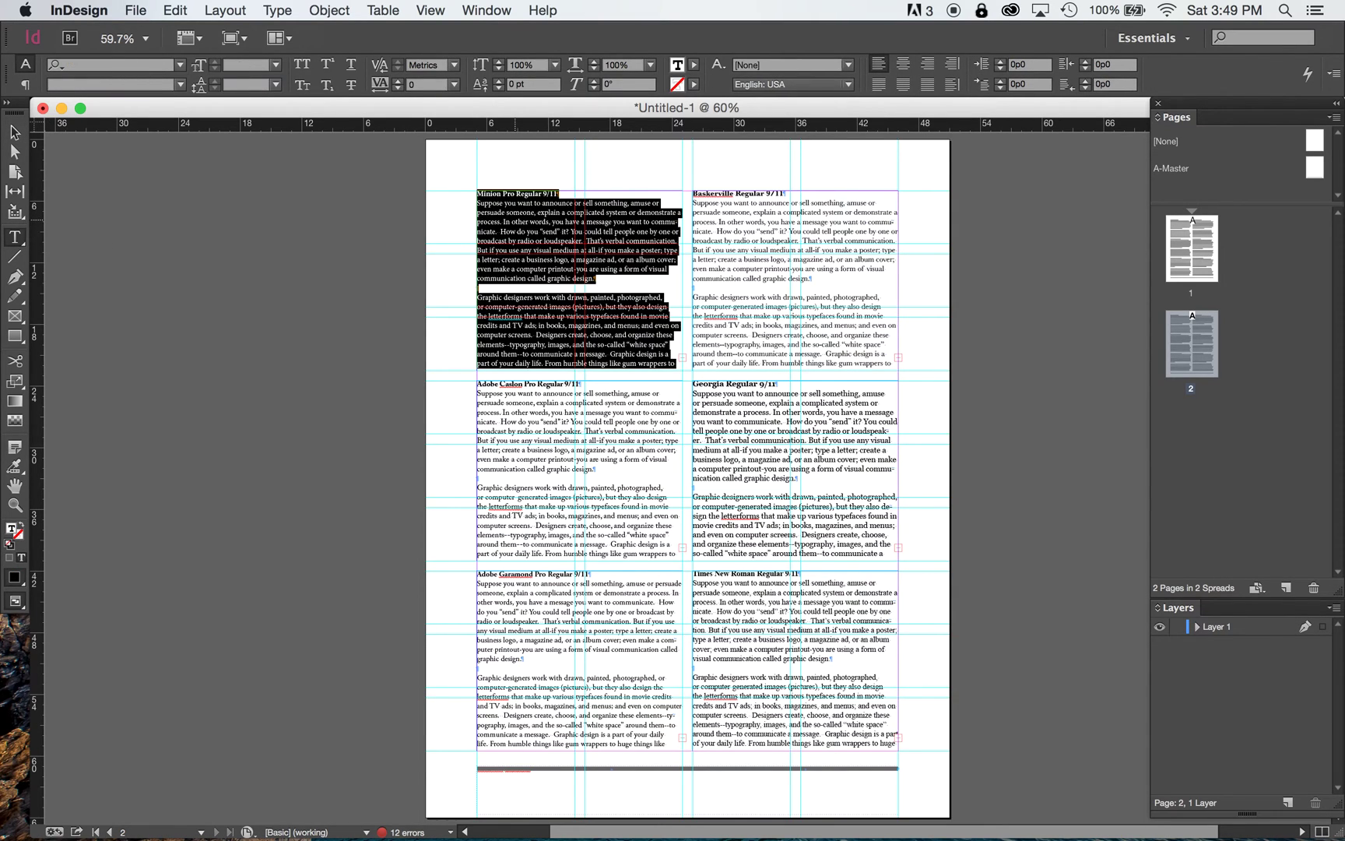
pyautogui.click(131, 65)
pyautogui.write('Aver')
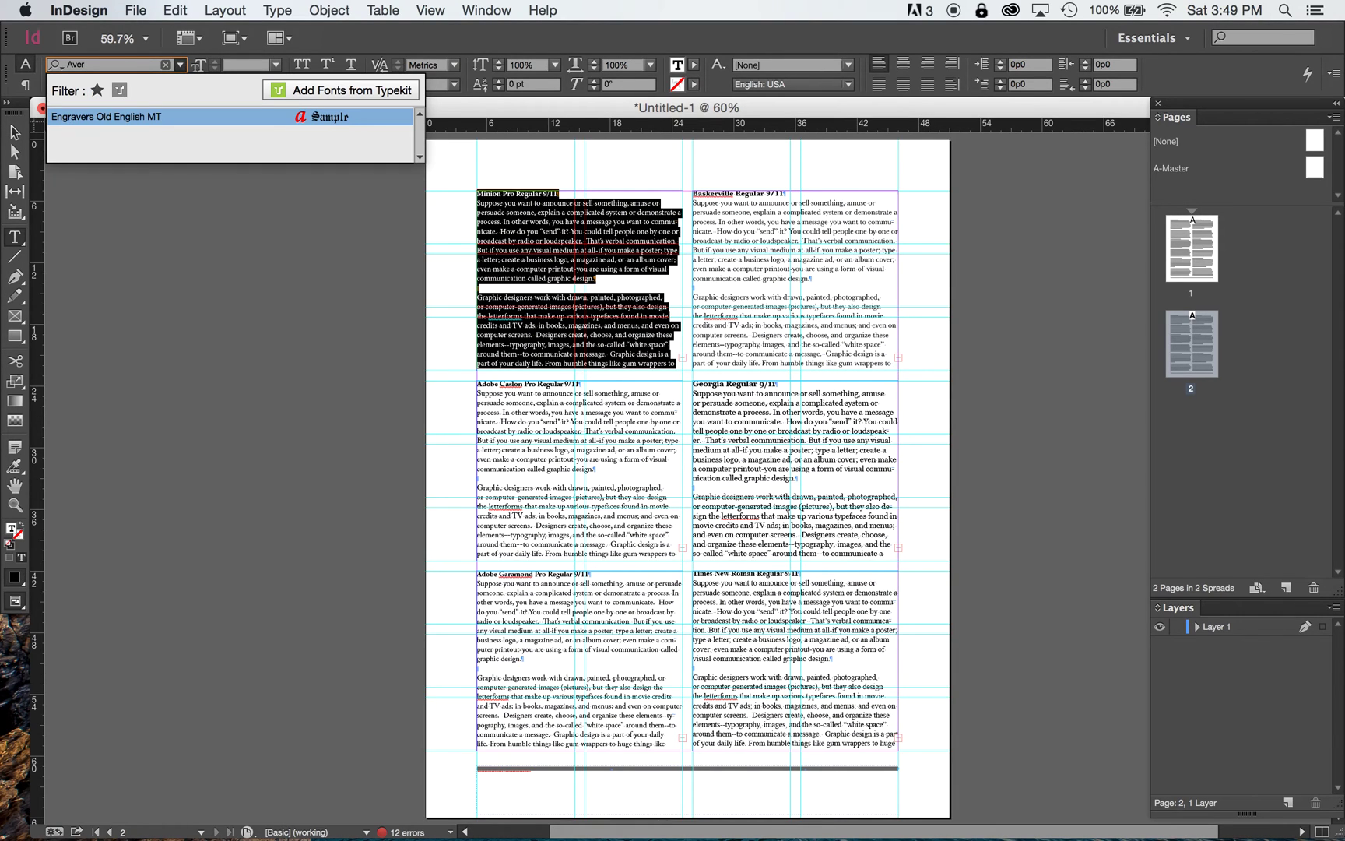
pyautogui.press('BackSpace')
pyautogui.write('n')
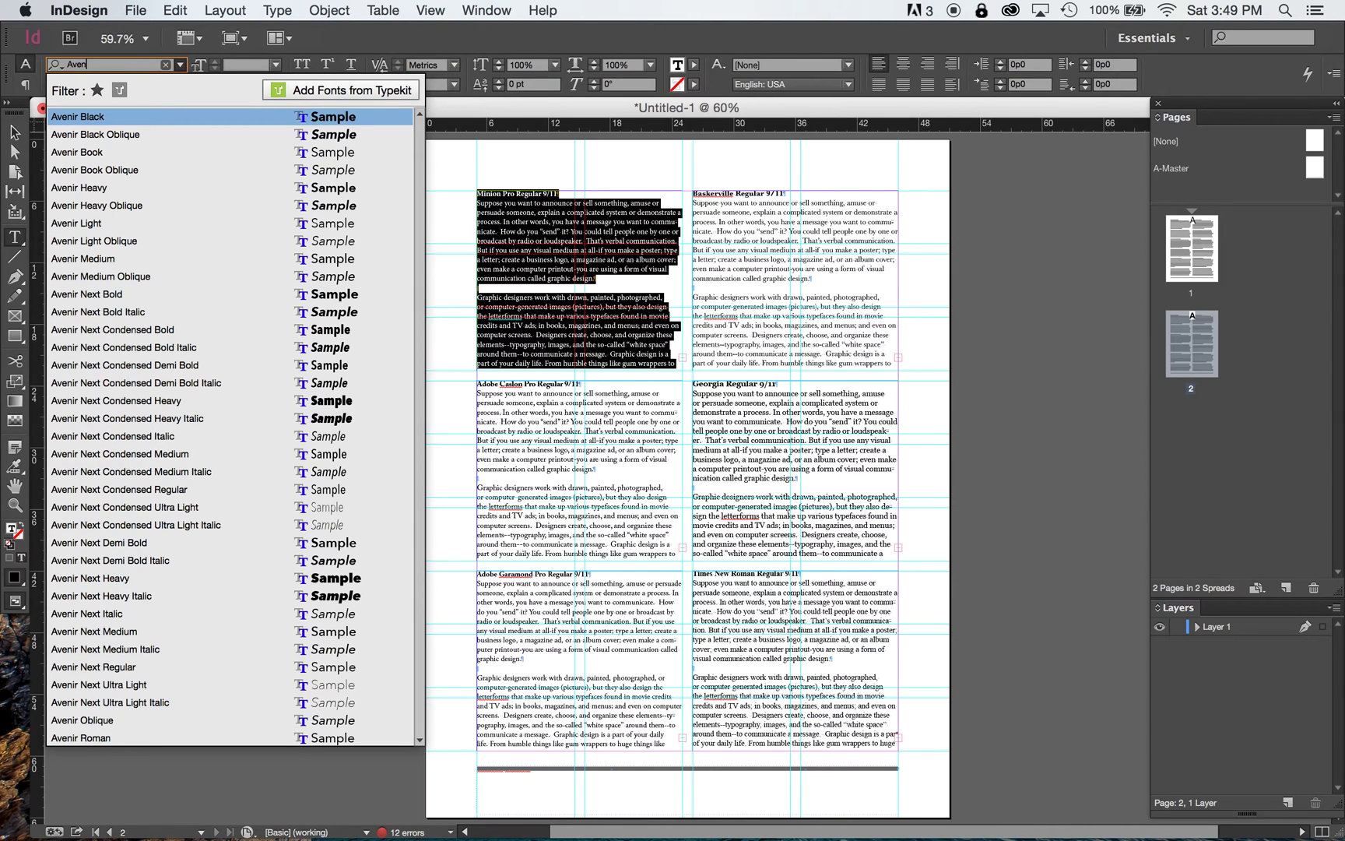
pyautogui.press('Down')
pyautogui.press('Down')
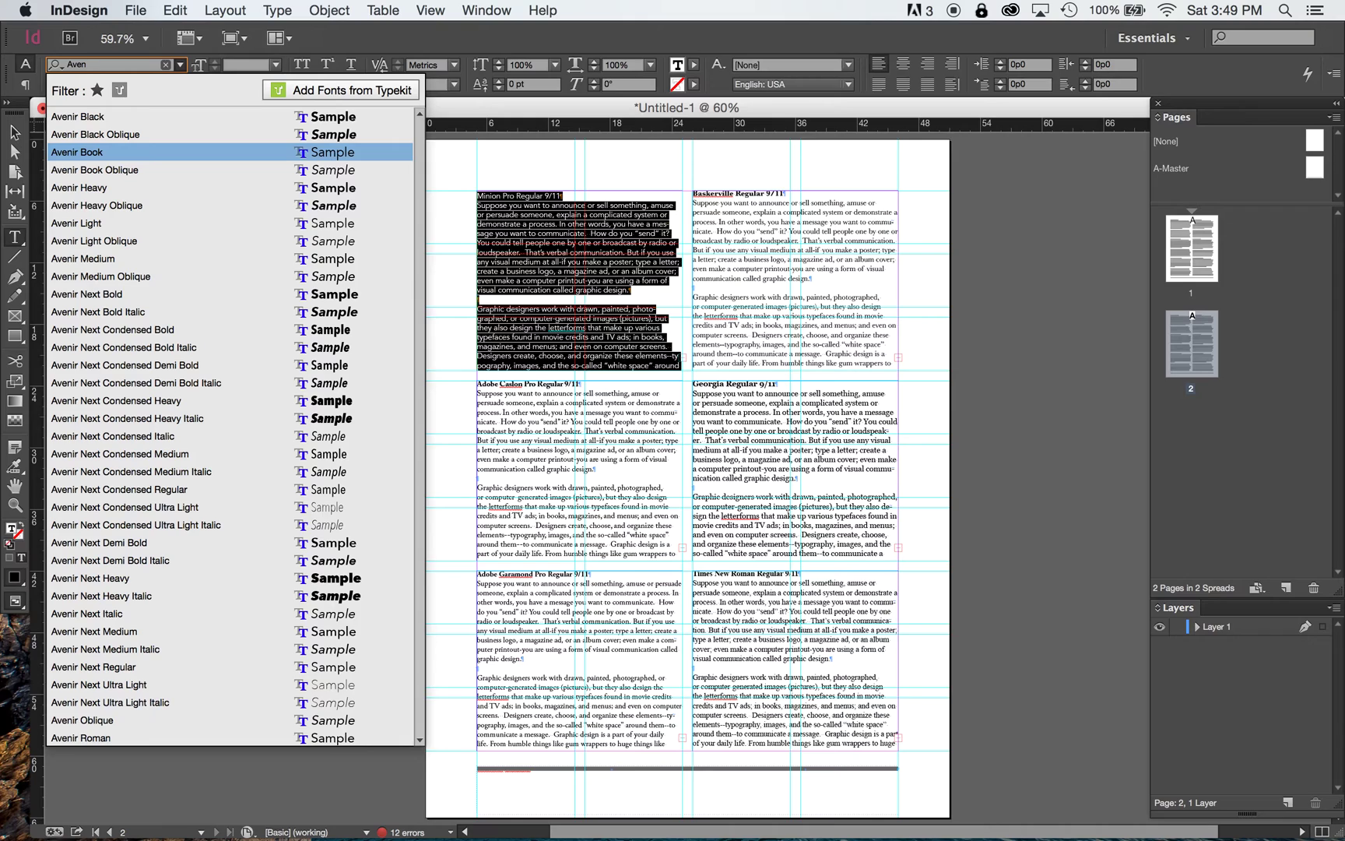
pyautogui.press('Return')
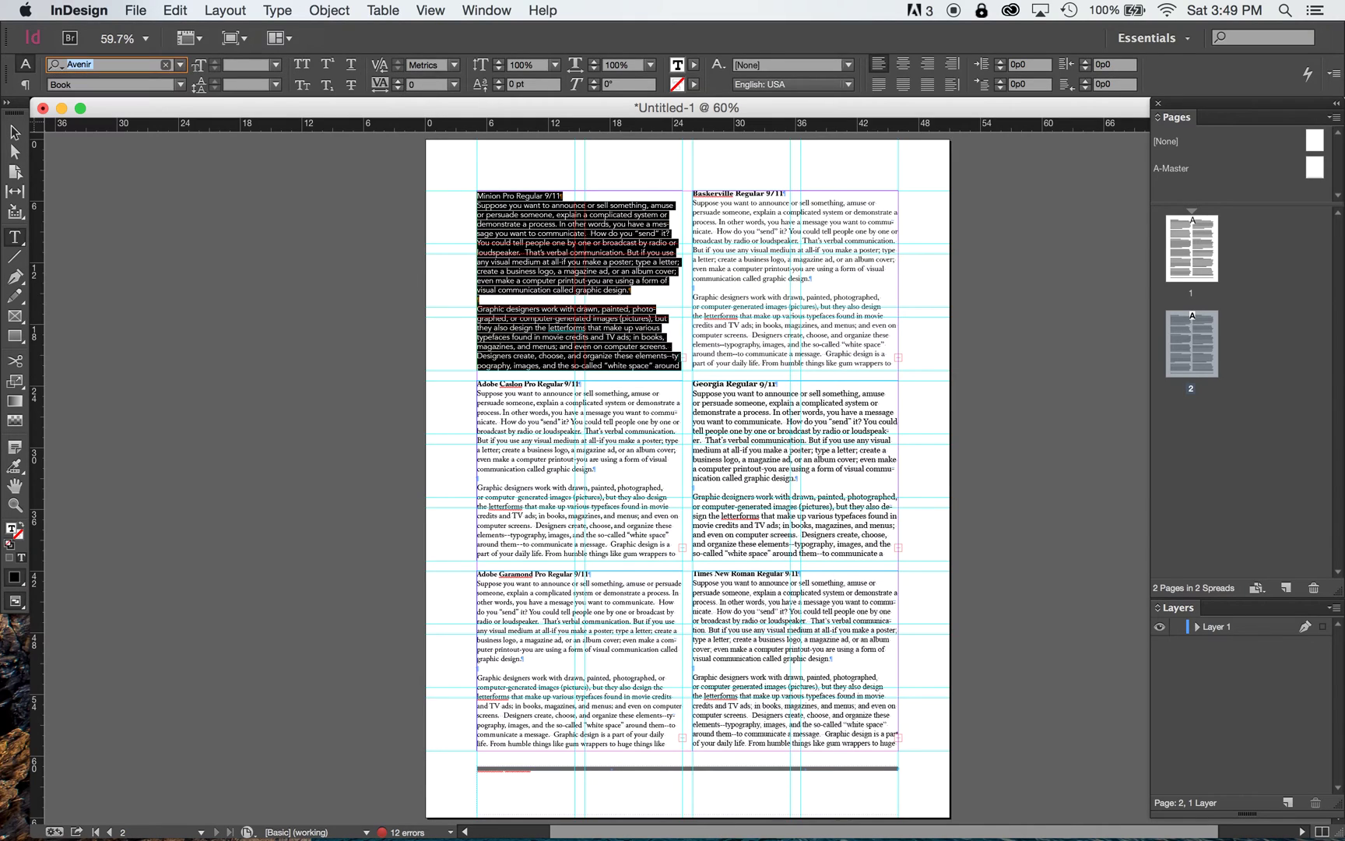
# Step: Replace "Minion Pro" with "Avenir Book" in the first frame's heading on page 2 and set that heading in Avenir Black
pyautogui.click(516, 192)
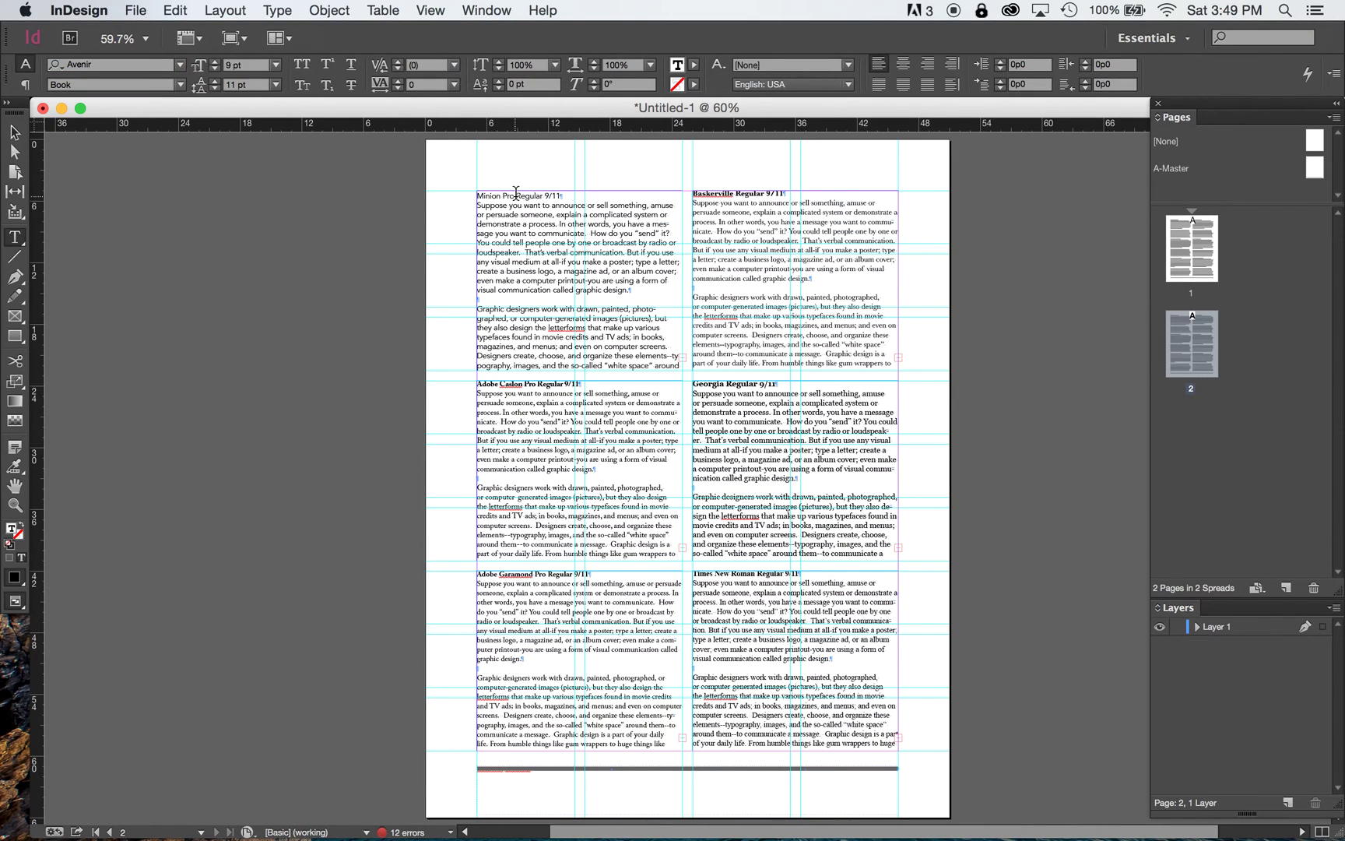
pyautogui.moveTo(516, 192); pyautogui.dragTo(436, 199)
pyautogui.write('Ave')
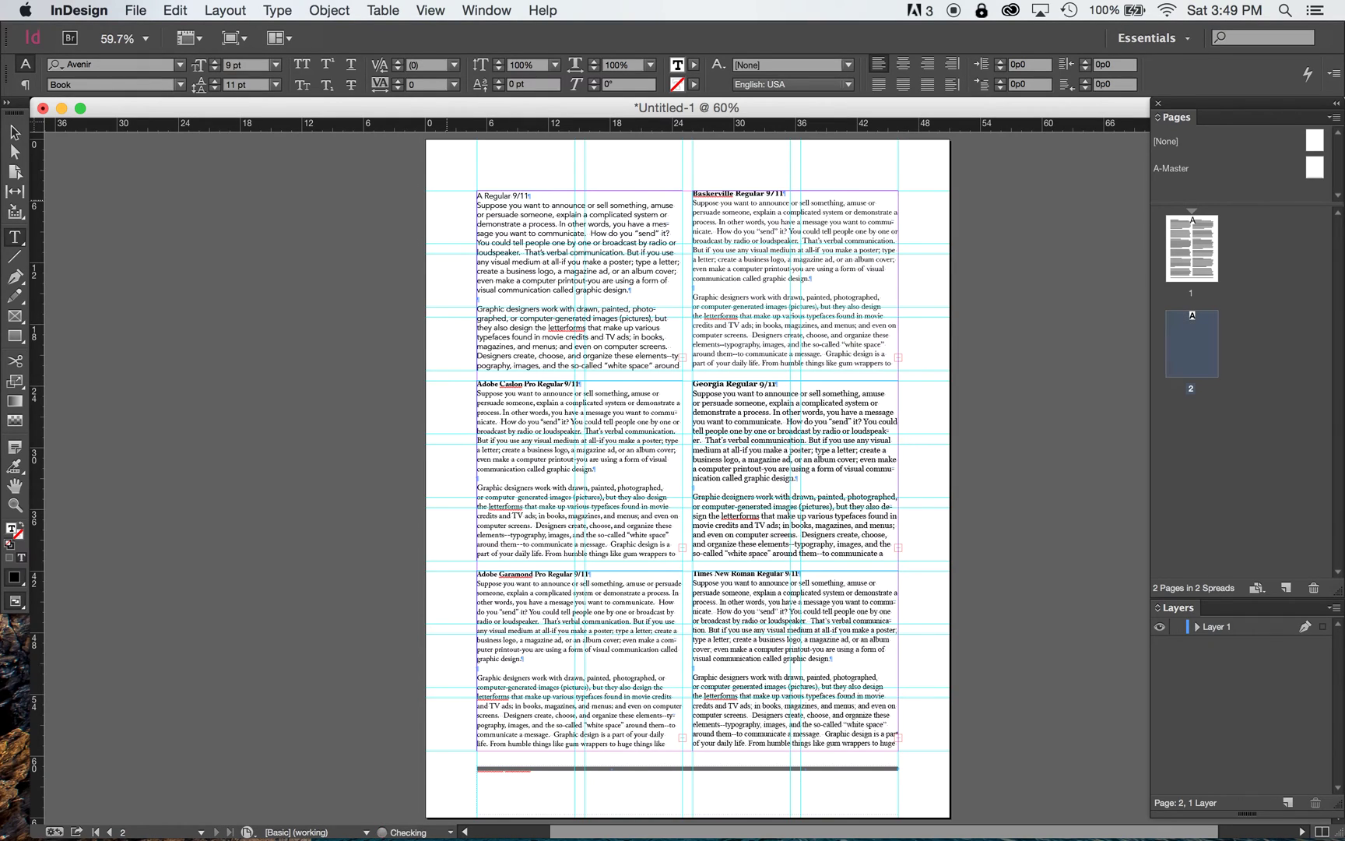
pyautogui.write('nir Book')
pyautogui.tripleClick(535, 196)
pyautogui.click(175, 86)
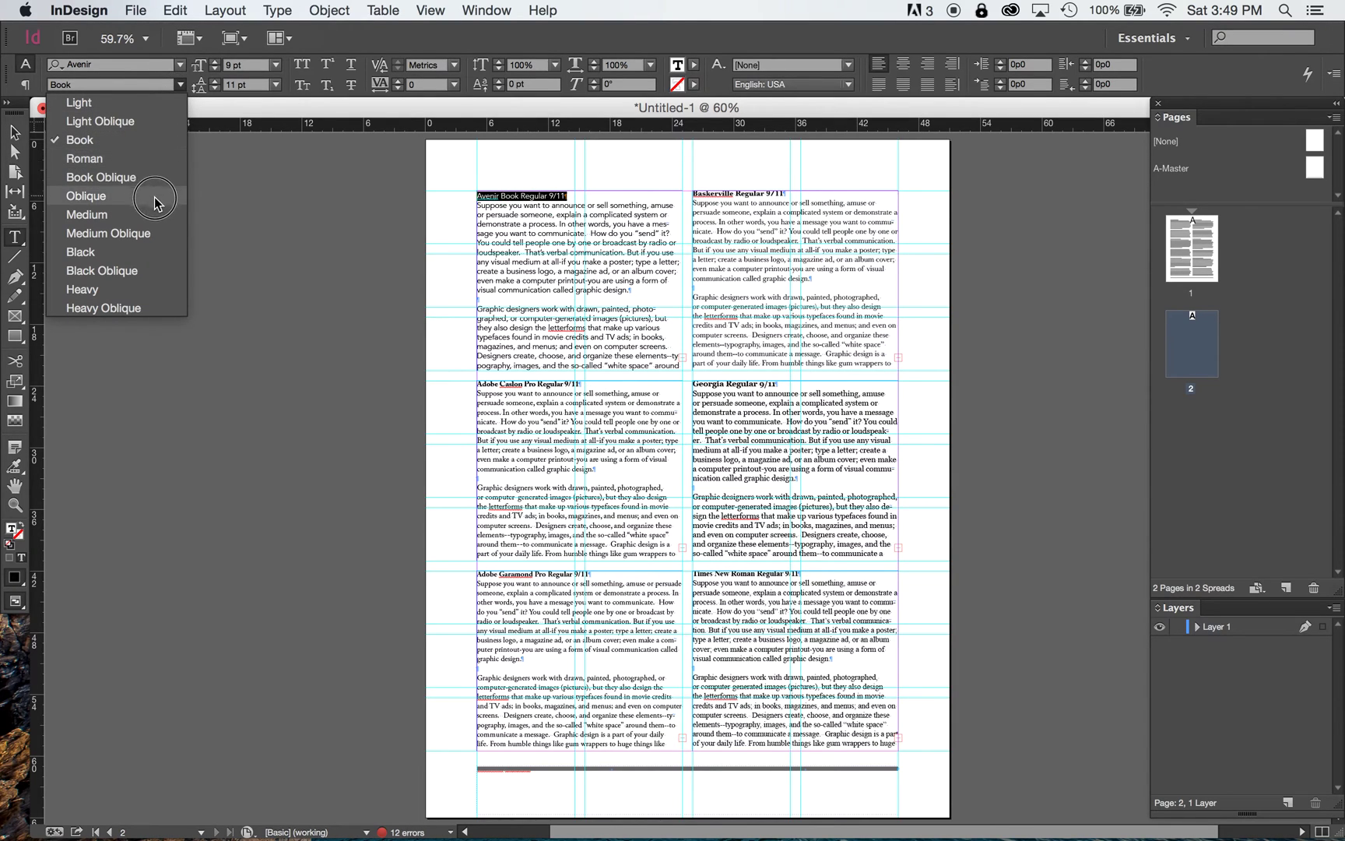
pyautogui.click(156, 252)
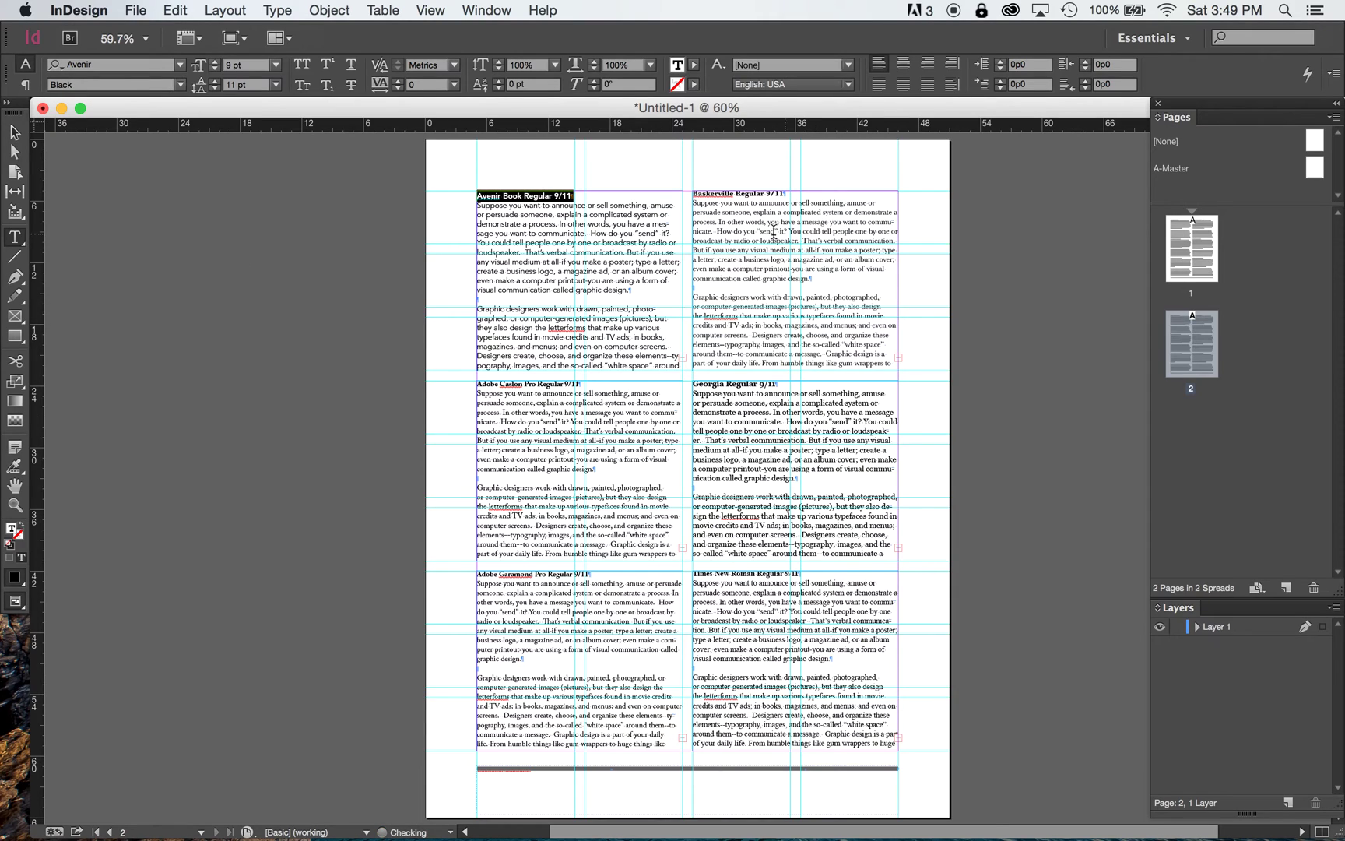
# Step: Set all the text of the Baskerville frame on page 2 in Futura Medium
pyautogui.click(743, 247)
pyautogui.tripleClick(744, 248)
pyautogui.click(743, 248)
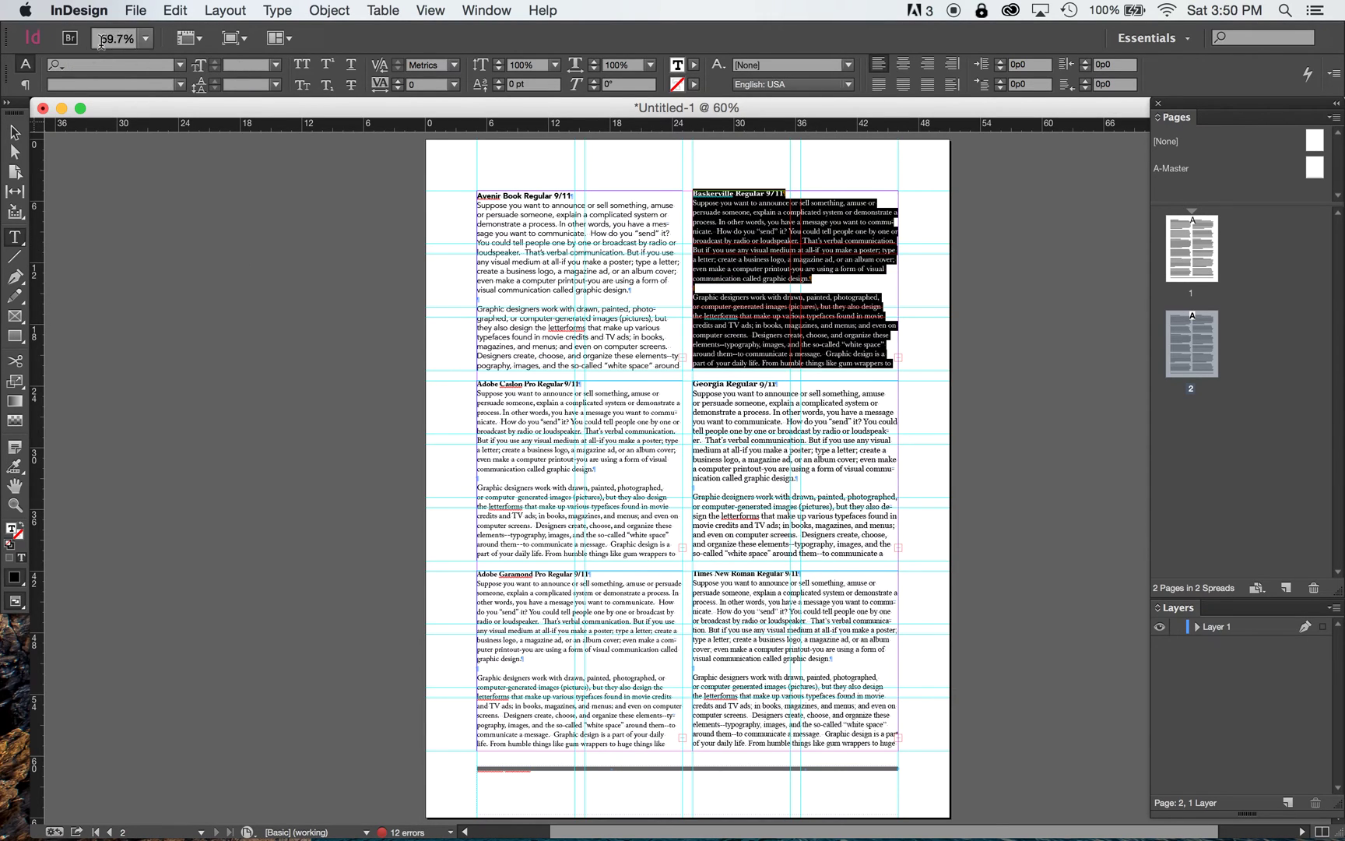
pyautogui.click(87, 66)
pyautogui.write('futur')
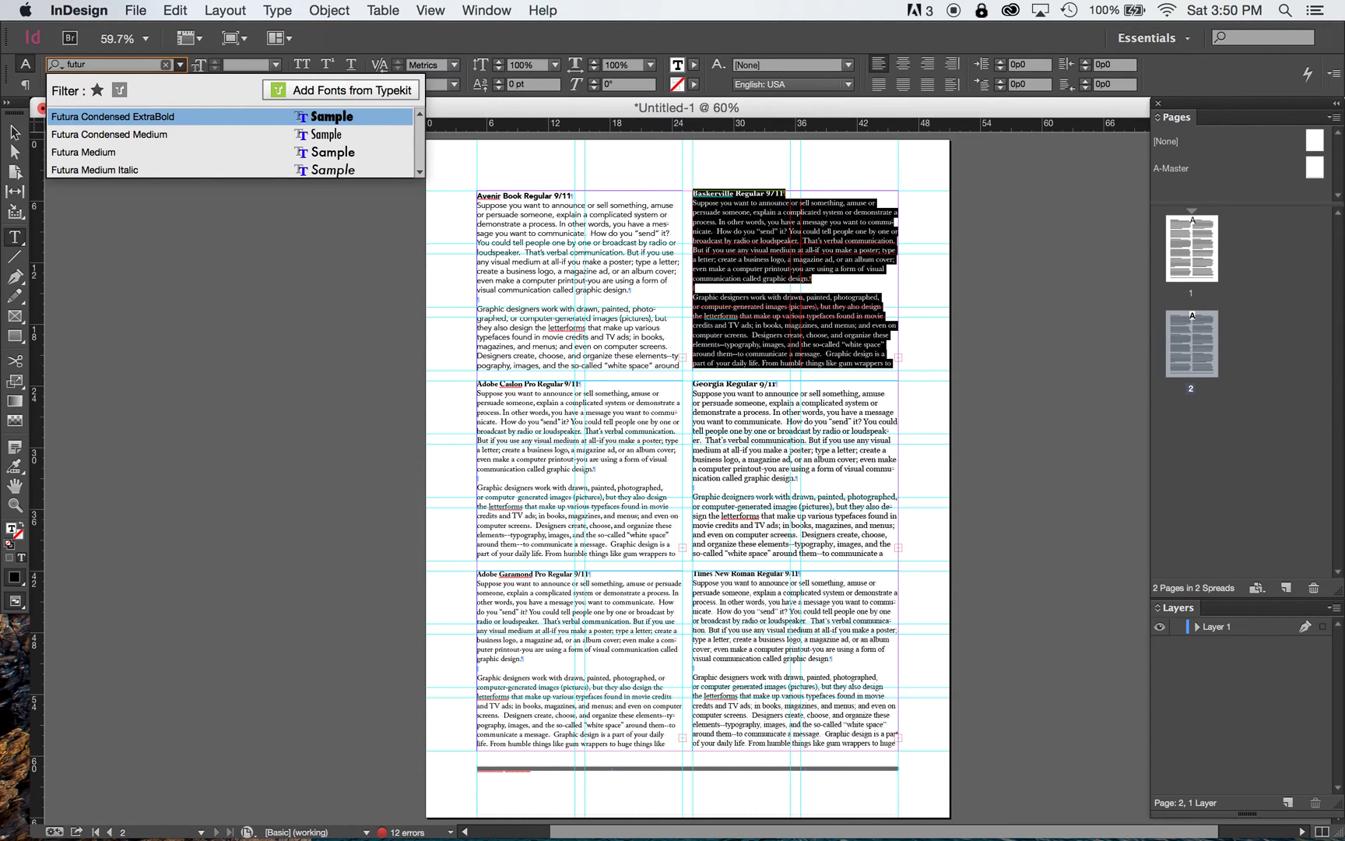
pyautogui.press('Down')
pyautogui.press('Down')
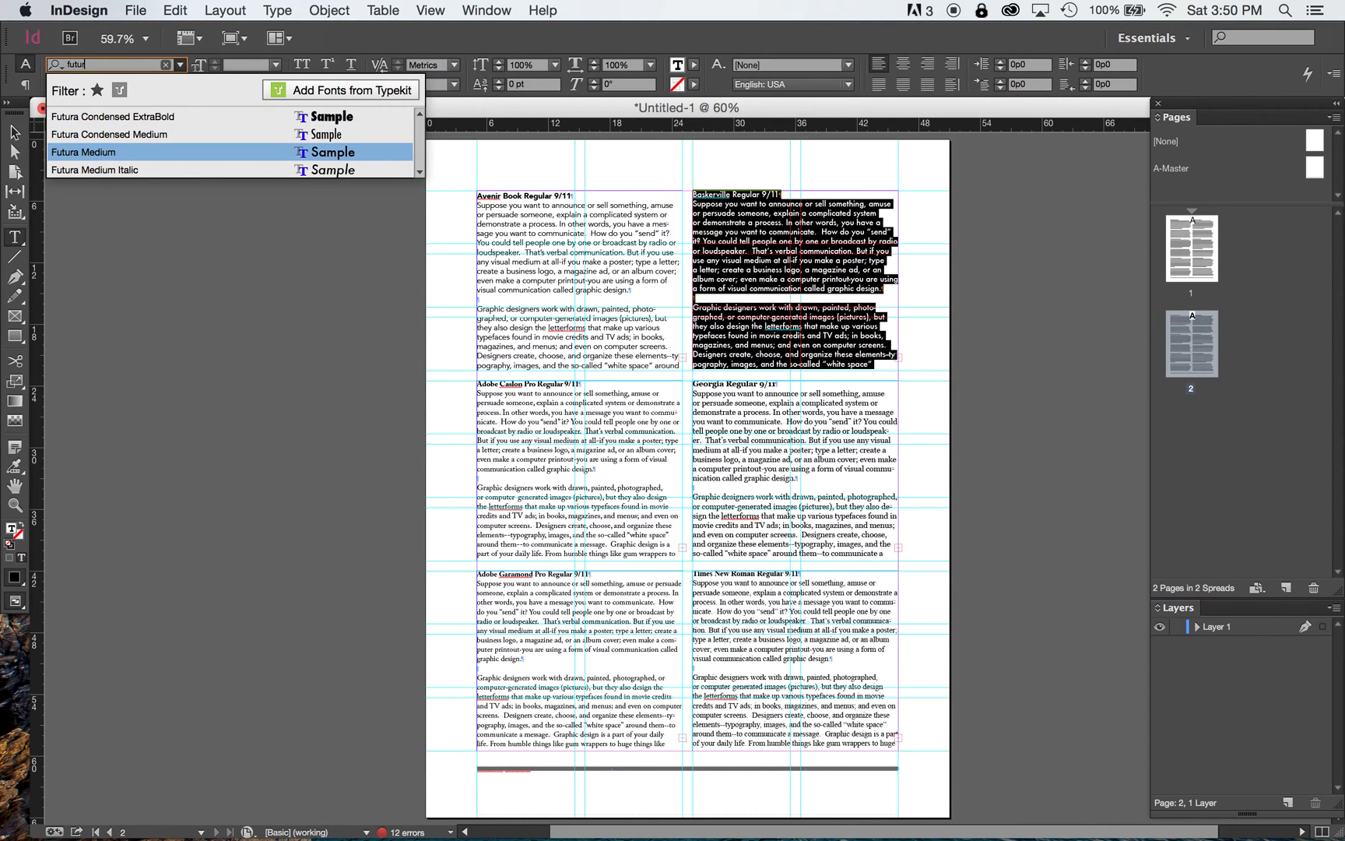
pyautogui.press('Return')
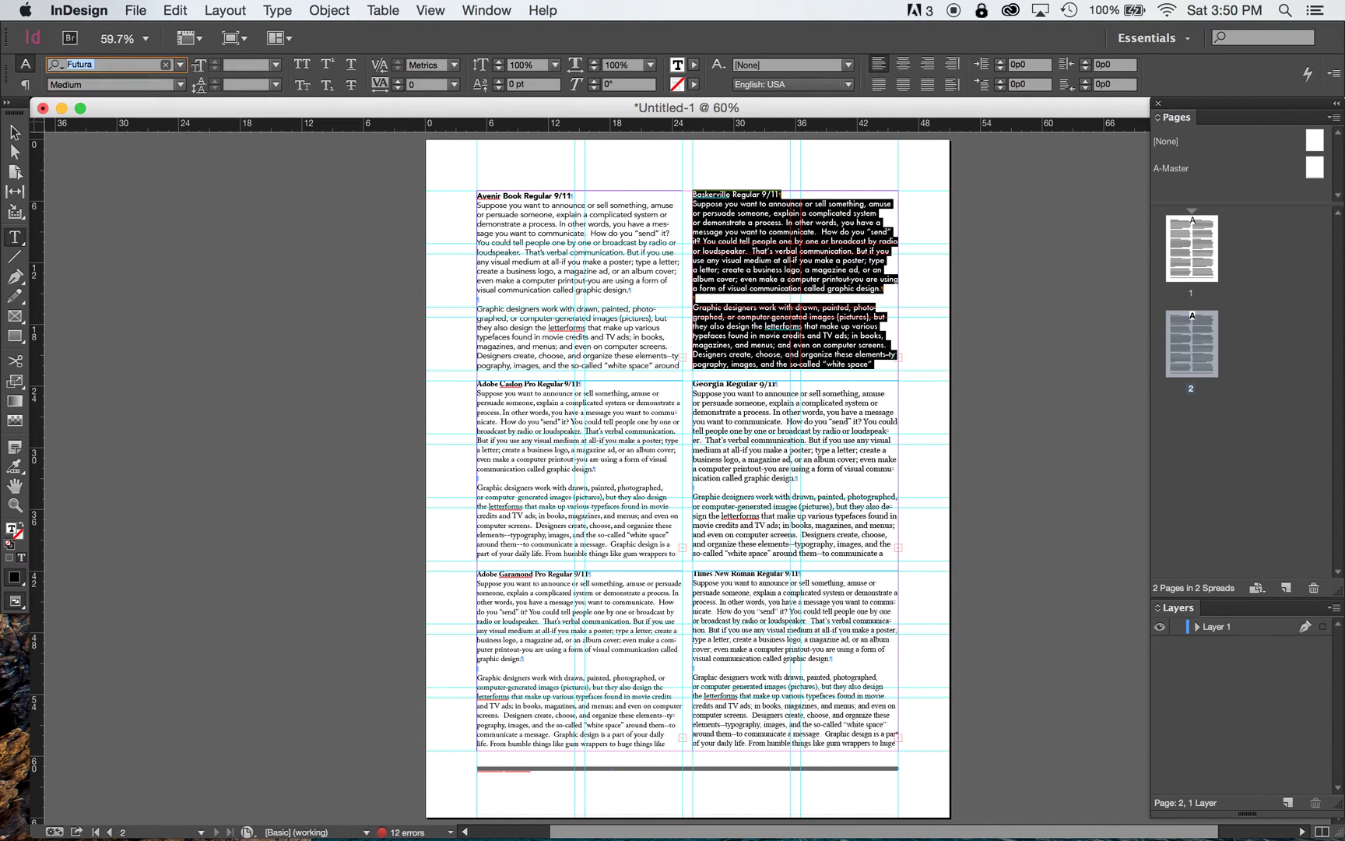
# Step: Replace "Baskerville Regular" with "Futura Medium" in the heading of the second frame on page 2
pyautogui.tripleClick(710, 195)
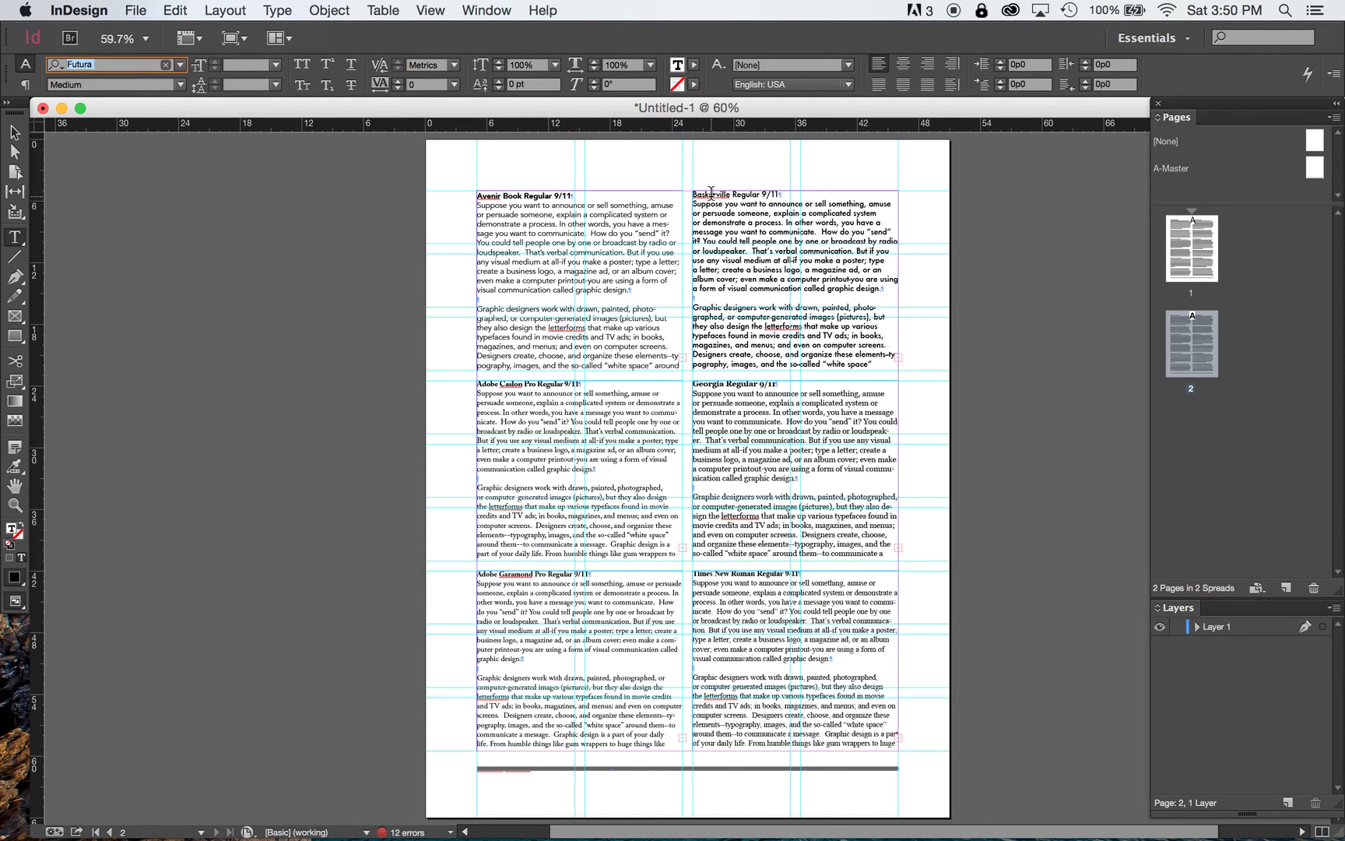
pyautogui.click(179, 85)
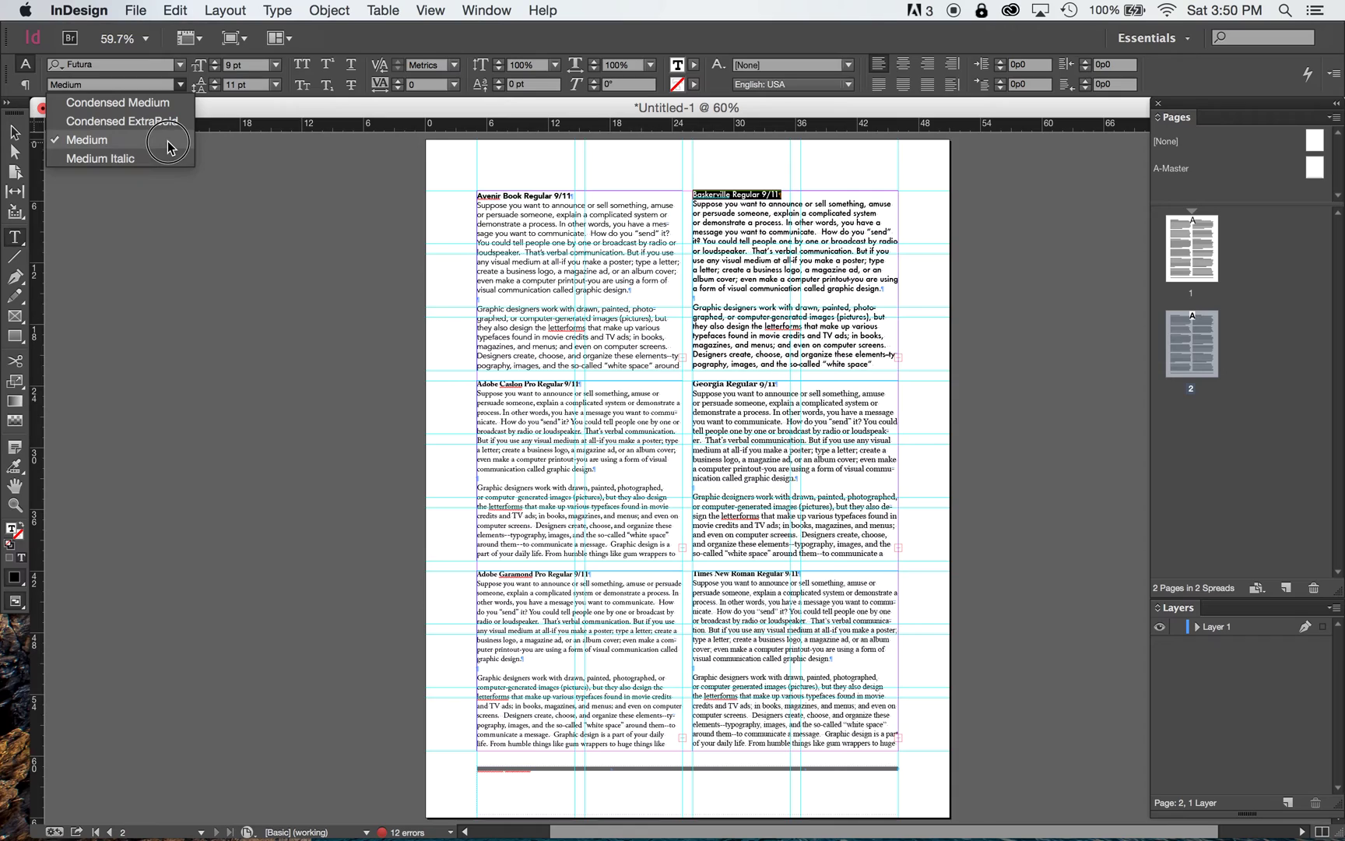
pyautogui.click(710, 195)
pyautogui.doubleClick(710, 194)
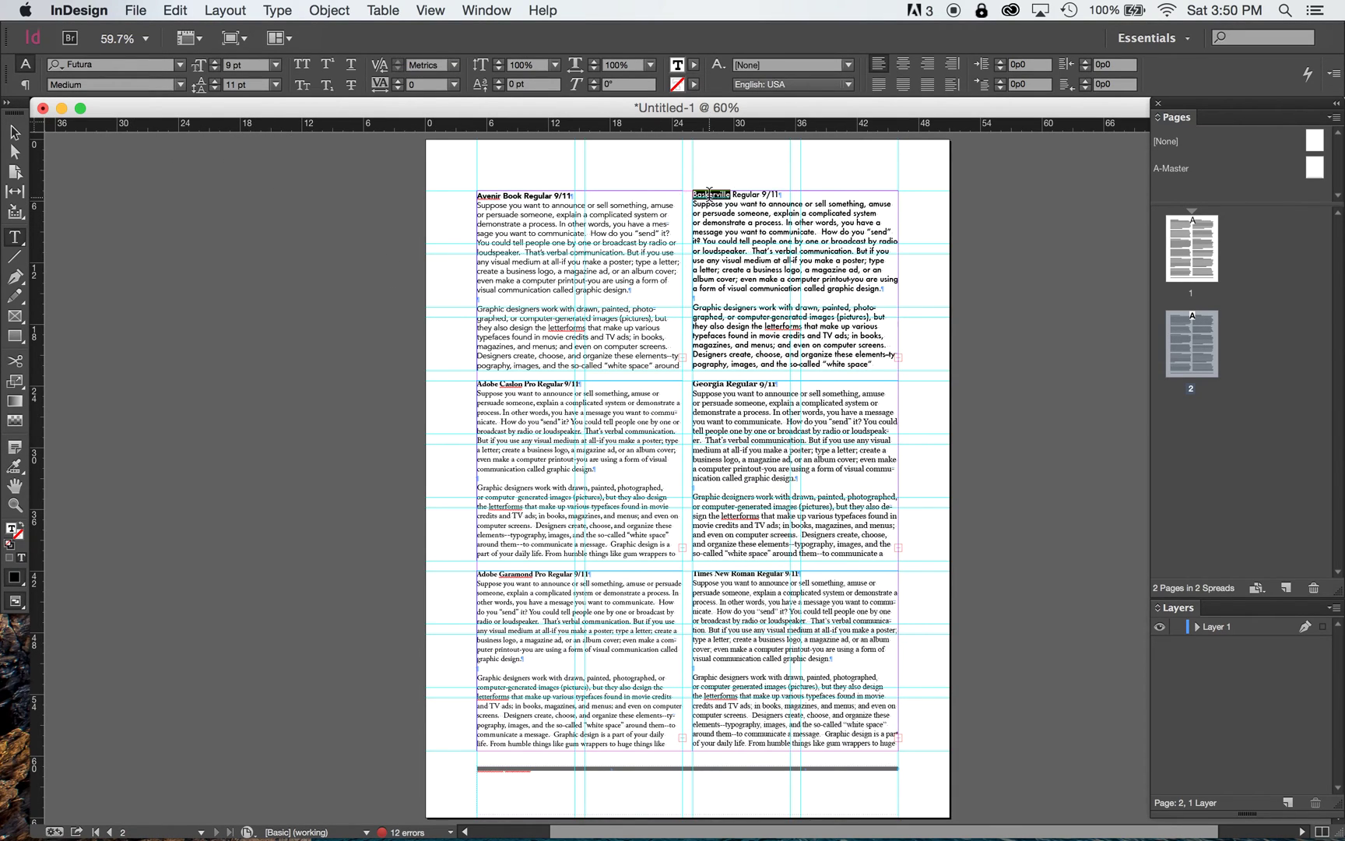
pyautogui.write('Futura')
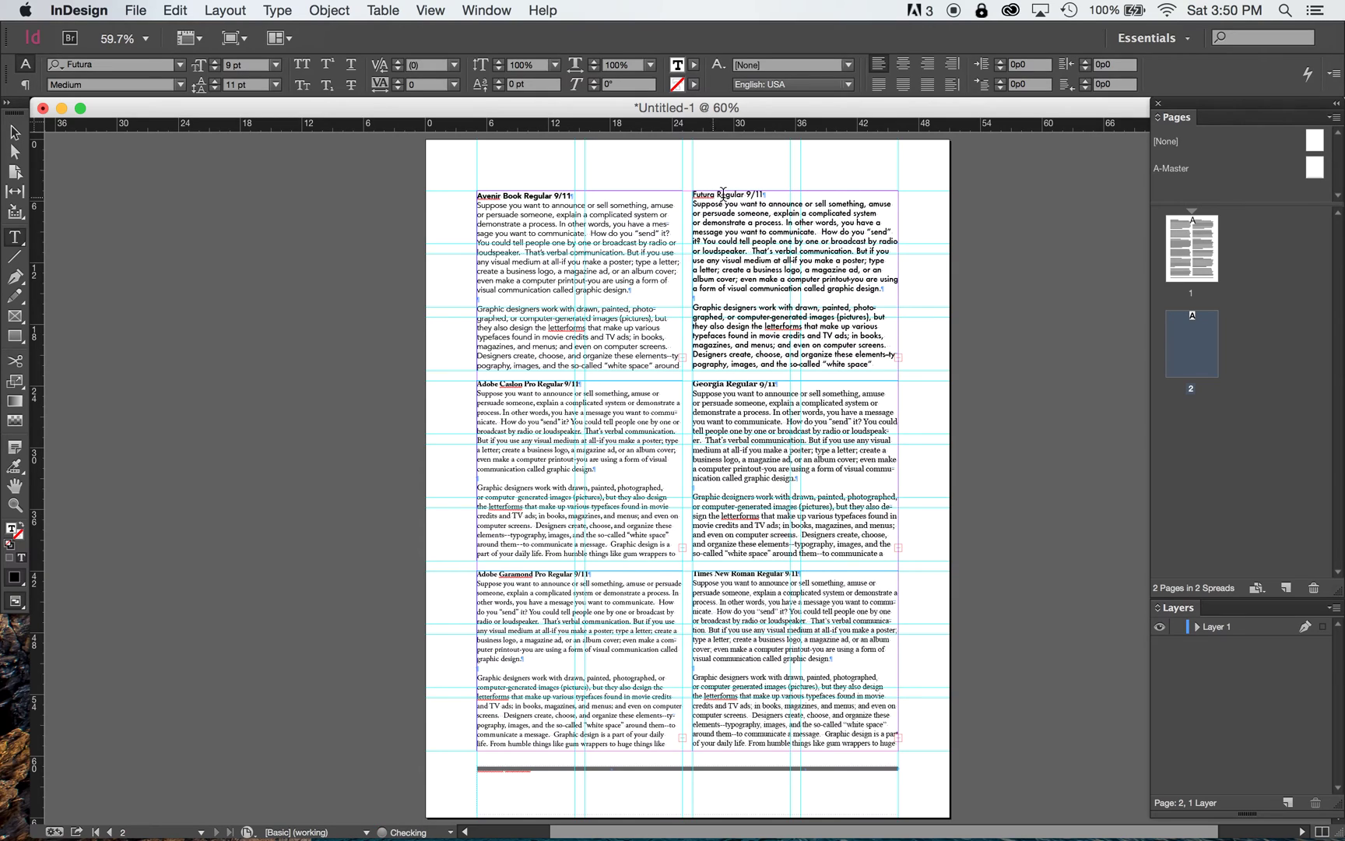
pyautogui.doubleClick(729, 195)
pyautogui.write('Medium')
# Step: Set all the text of the Adobe Caslon Pro frame on page 2 in Helvetica Regular
pyautogui.tripleClick(505, 421)
pyautogui.press('super+a')
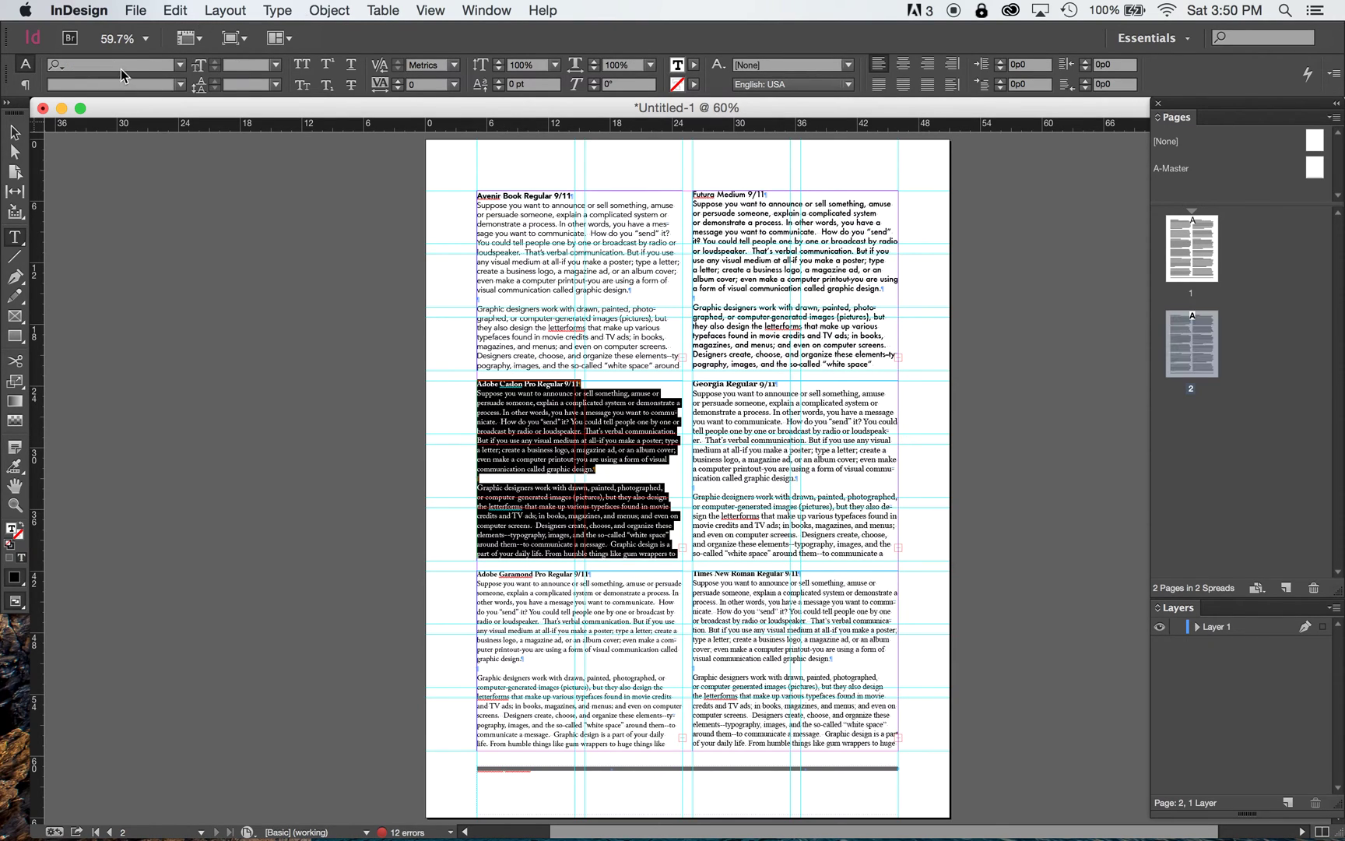
pyautogui.write('helv')
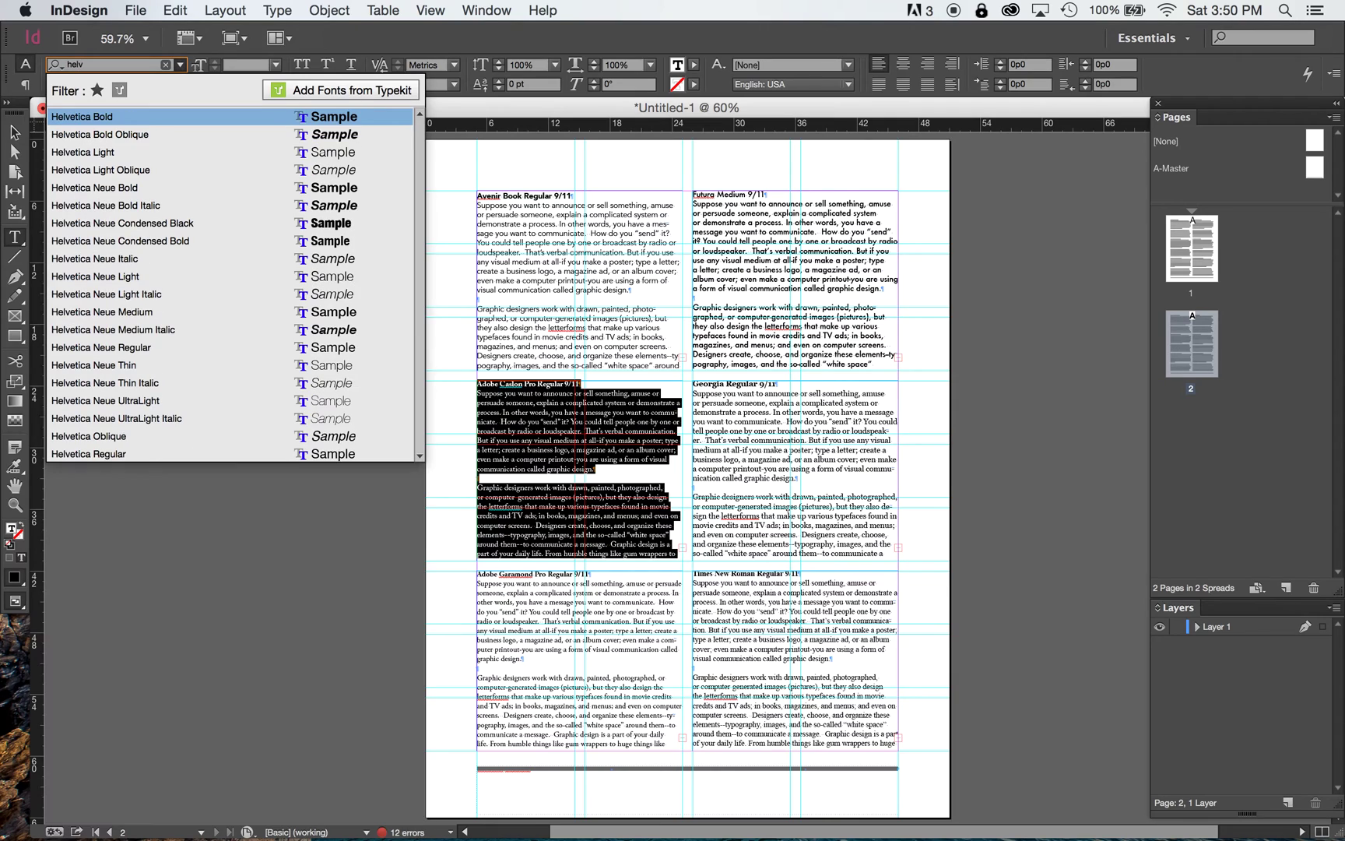
pyautogui.press('Down')
pyautogui.press('Down')
pyautogui.press('Down')
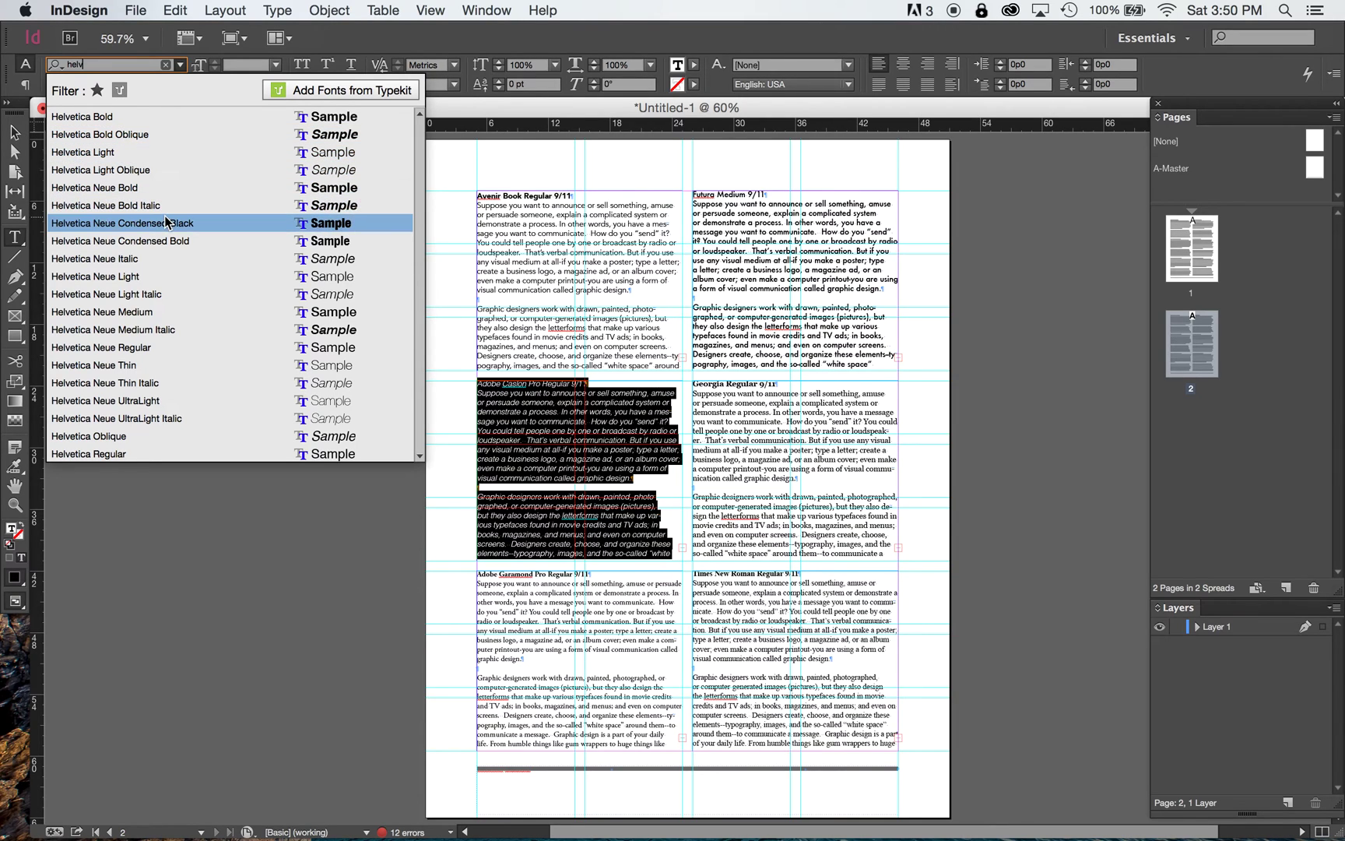
pyautogui.click(141, 454)
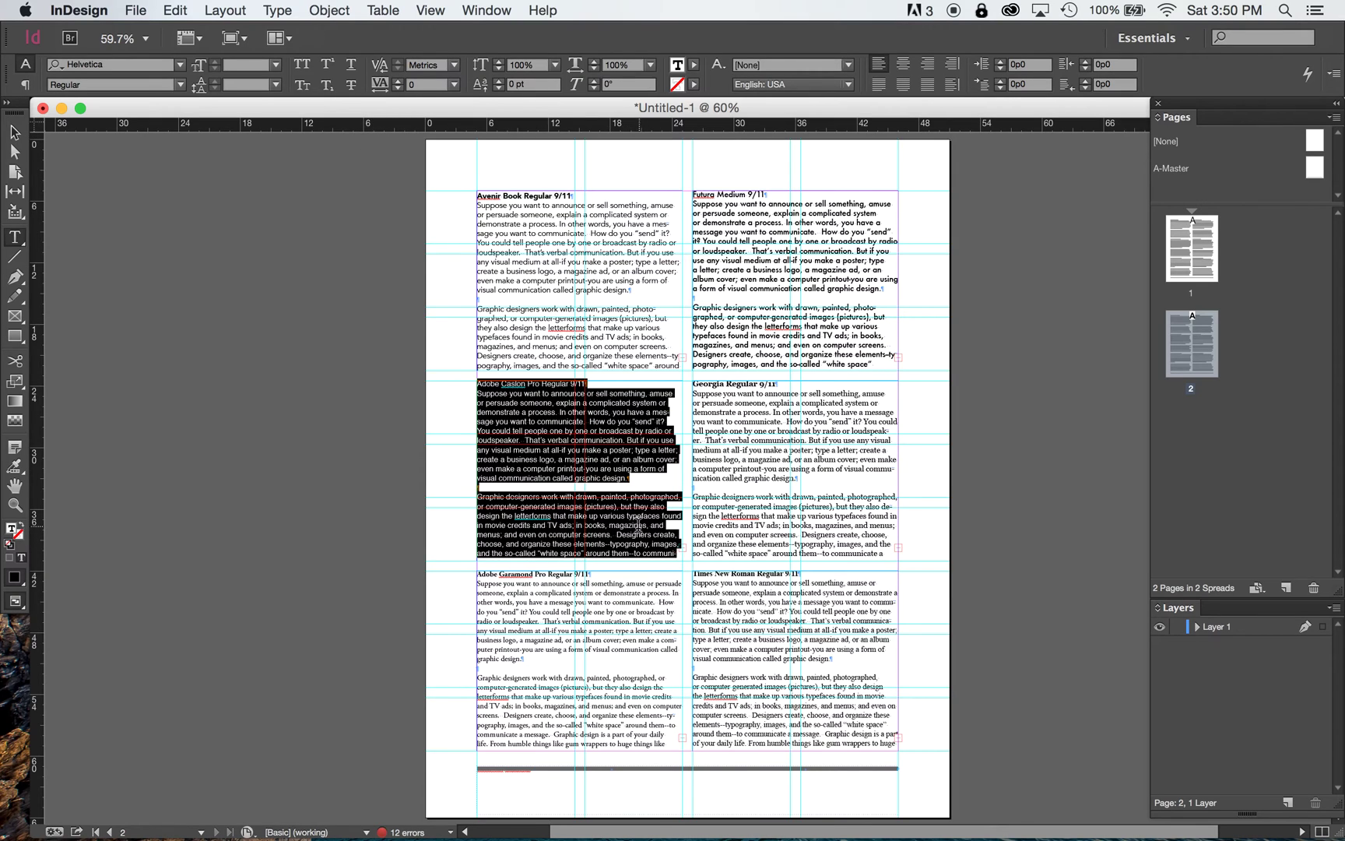
# Step: Replace "Adobe Caslon Pro" with "Helvetica" in that frame's heading and set the heading in Helvetica Bold
pyautogui.click(538, 386)
pyautogui.moveTo(542, 387); pyautogui.dragTo(447, 381)
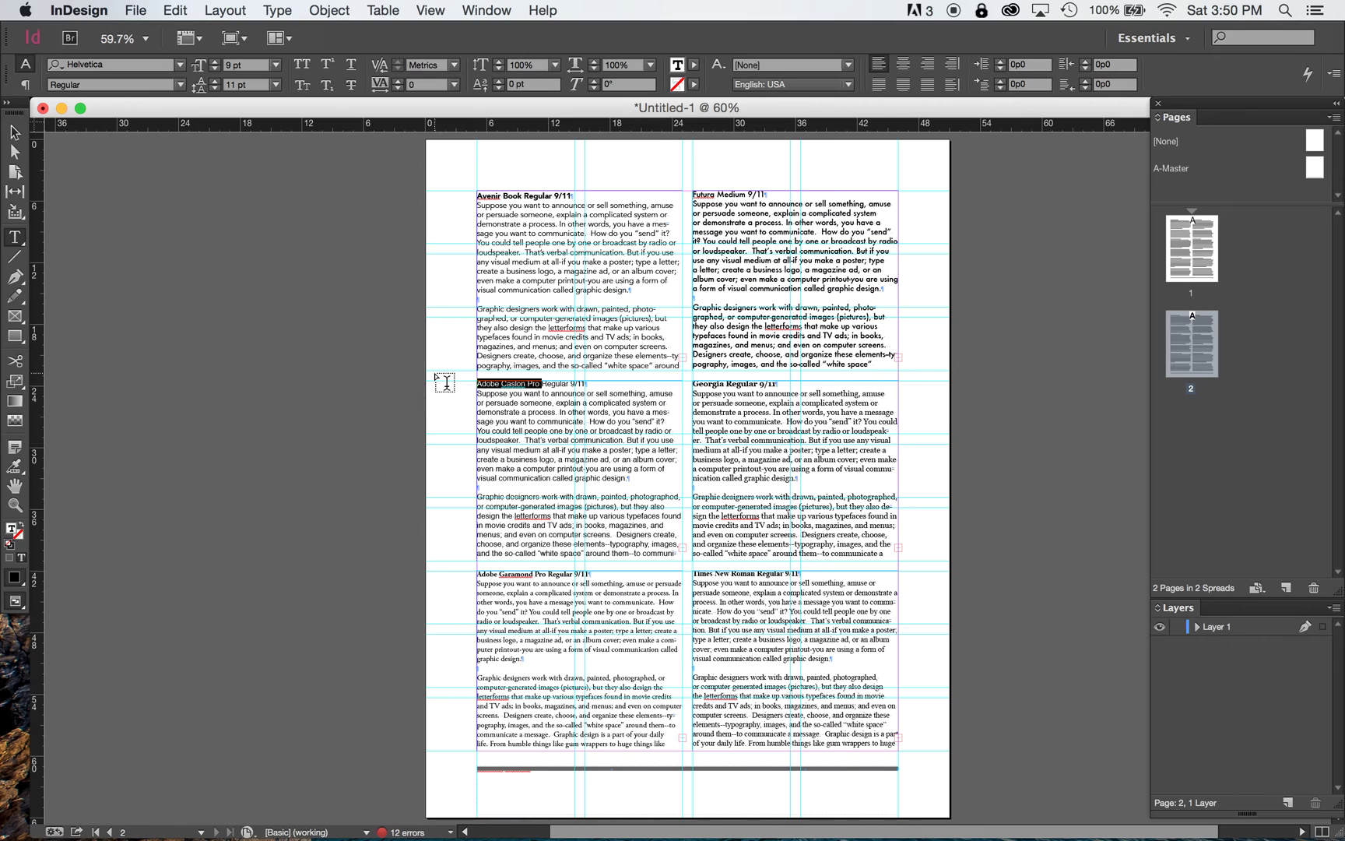
pyautogui.write('Helvetica')
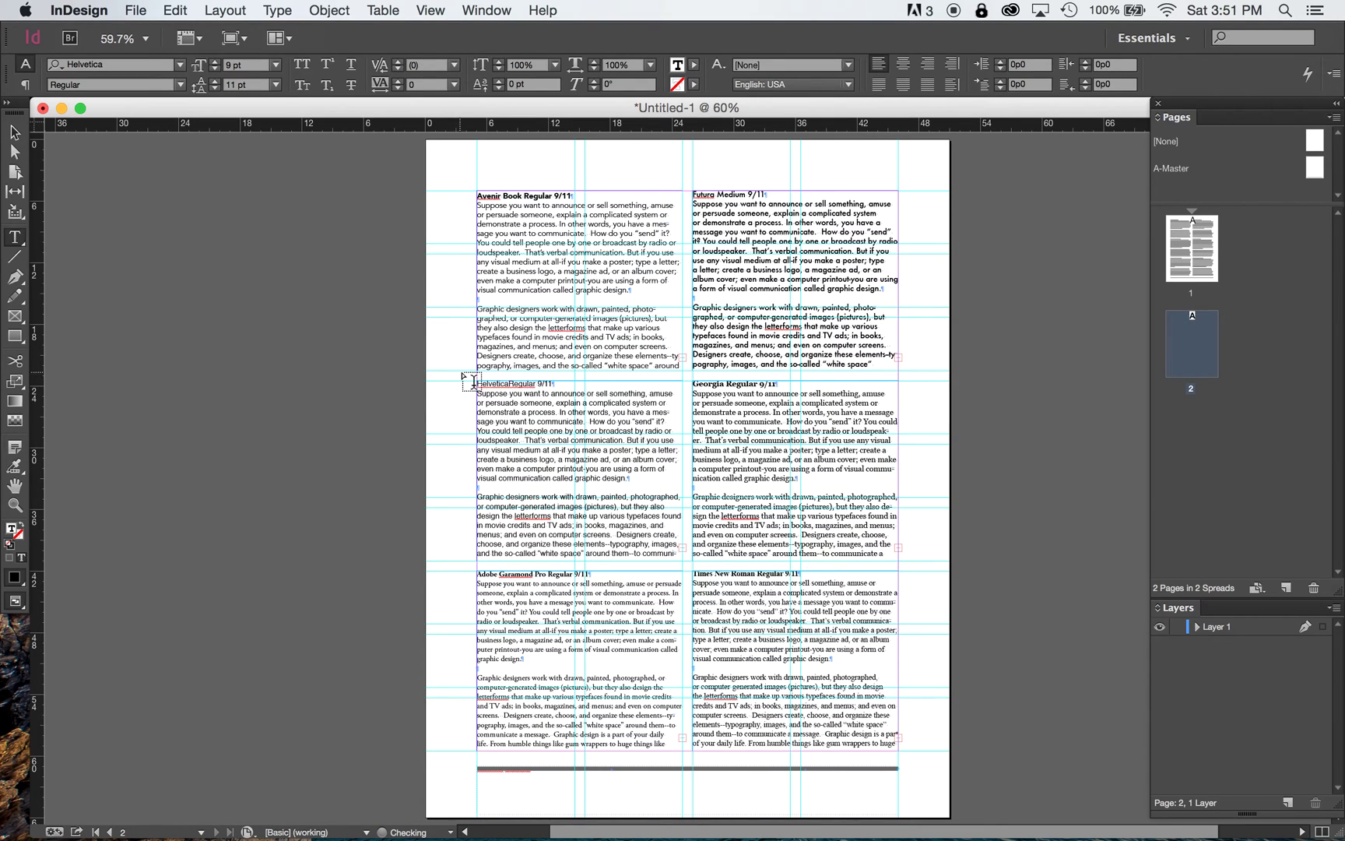
pyautogui.moveTo(477, 383); pyautogui.dragTo(558, 383)
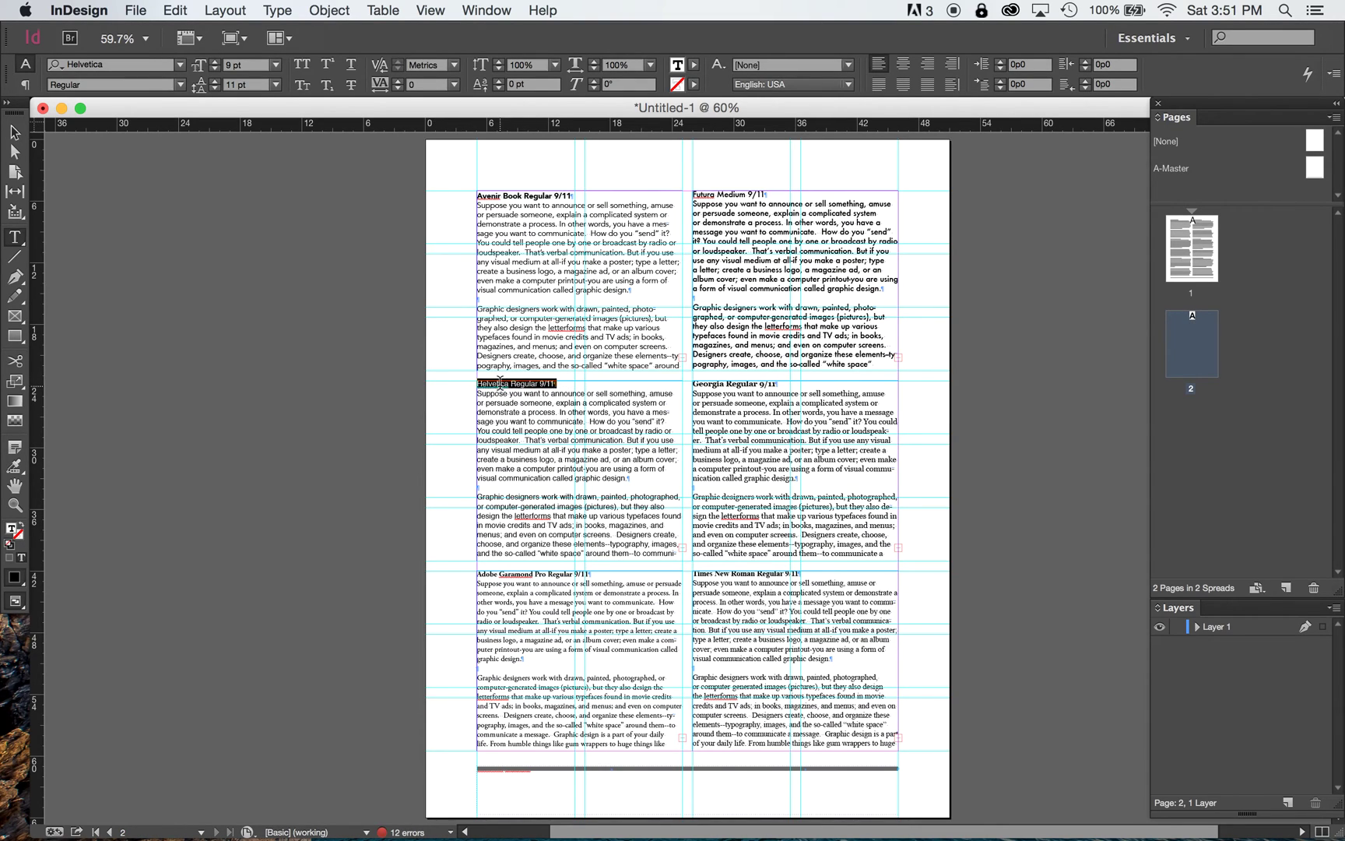
pyautogui.click(181, 85)
pyautogui.click(153, 176)
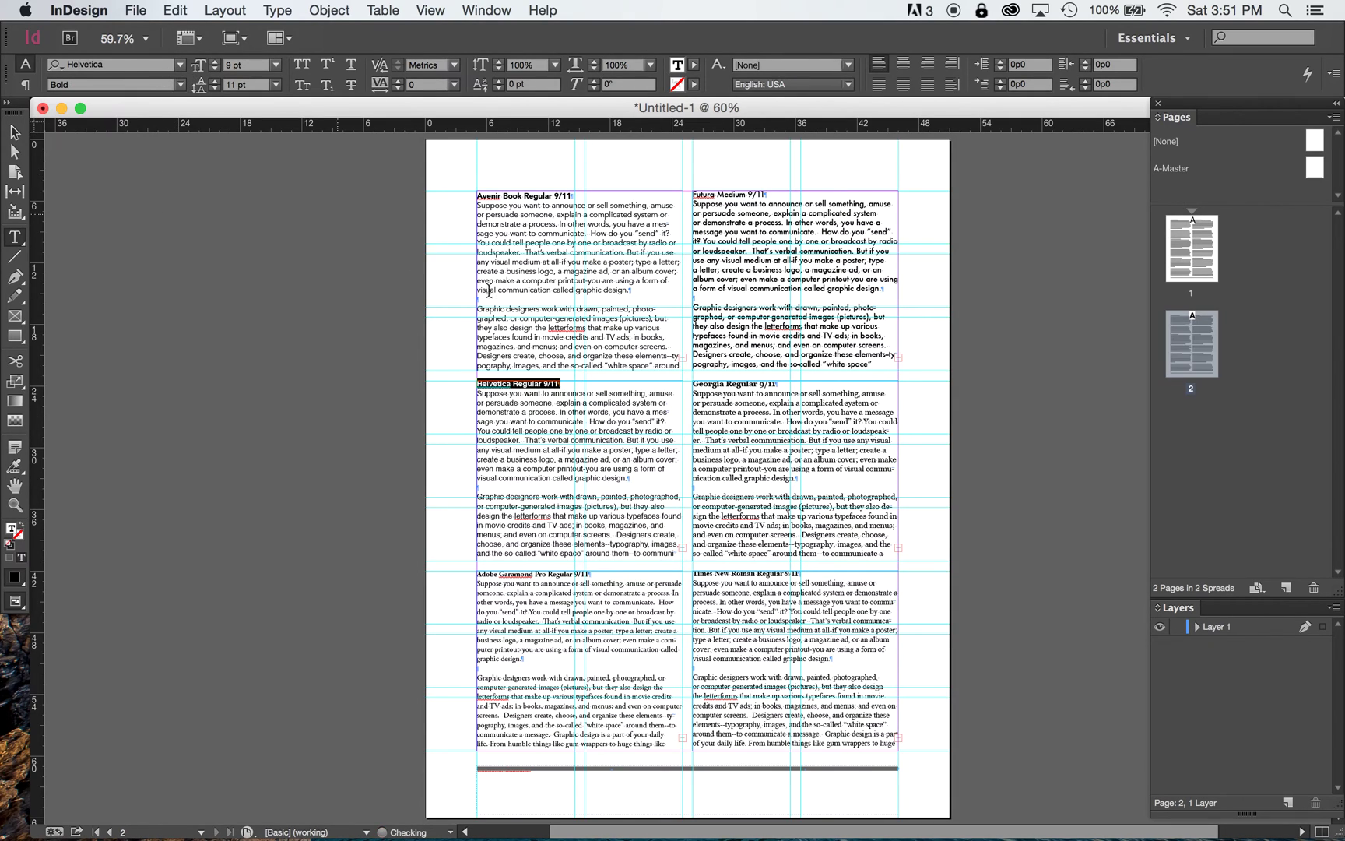
# Step: Set the heading and visible body text of the Georgia frame on page 2 in Gill Sans Regular
pyautogui.click(695, 392)
pyautogui.moveTo(695, 391); pyautogui.dragTo(987, 568)
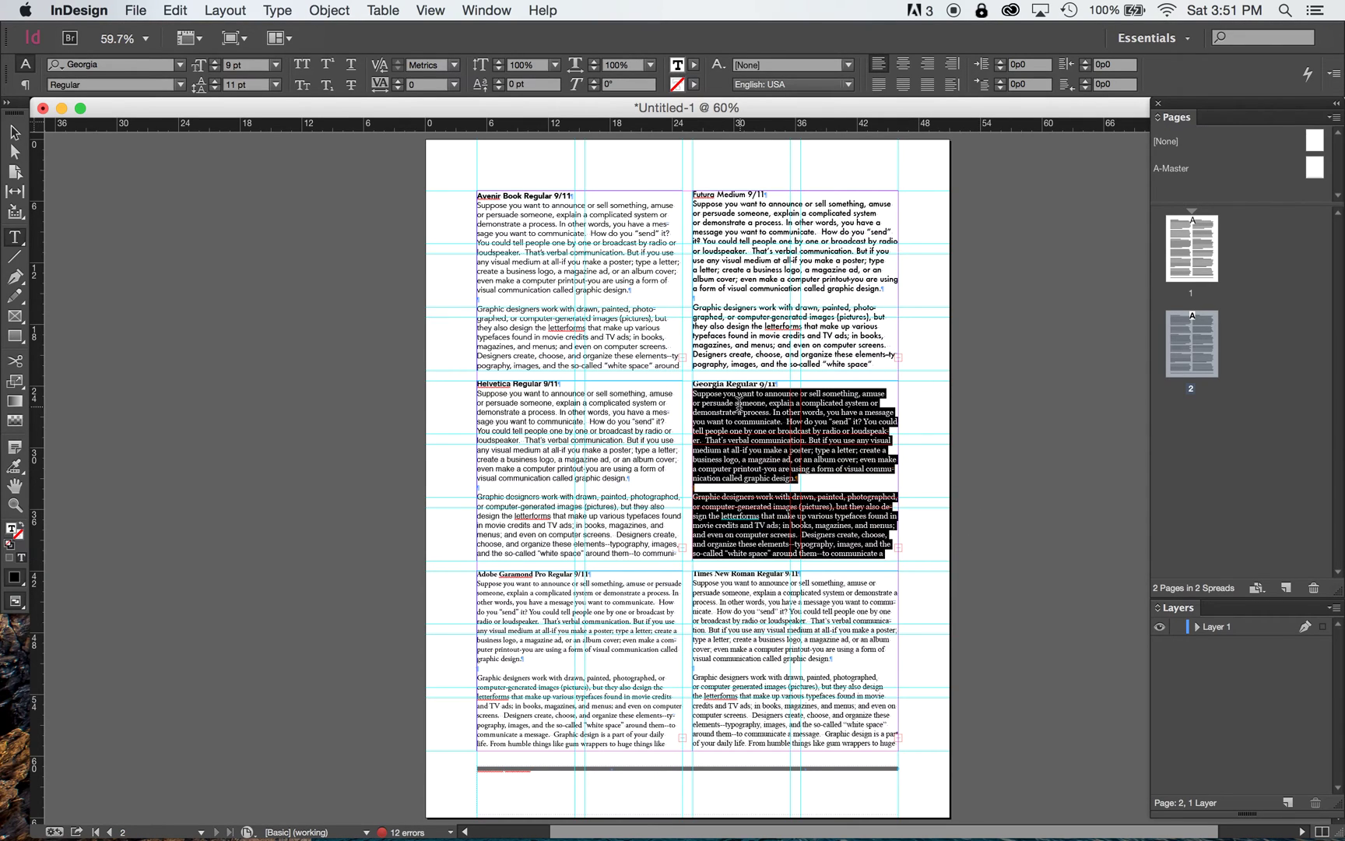
pyautogui.click(694, 380)
pyautogui.moveTo(694, 378); pyautogui.dragTo(1054, 592)
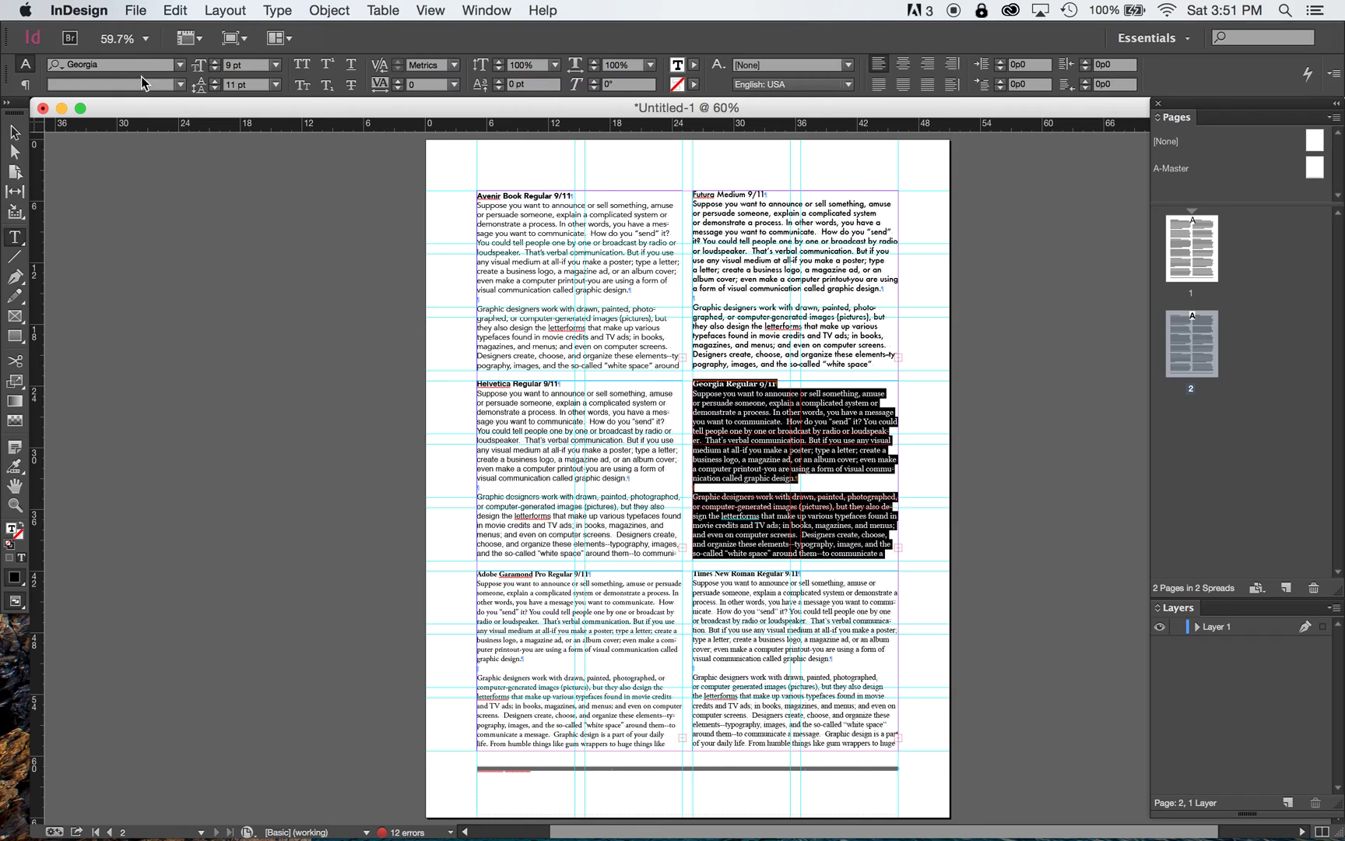
pyautogui.click(140, 69)
pyautogui.write('gill')
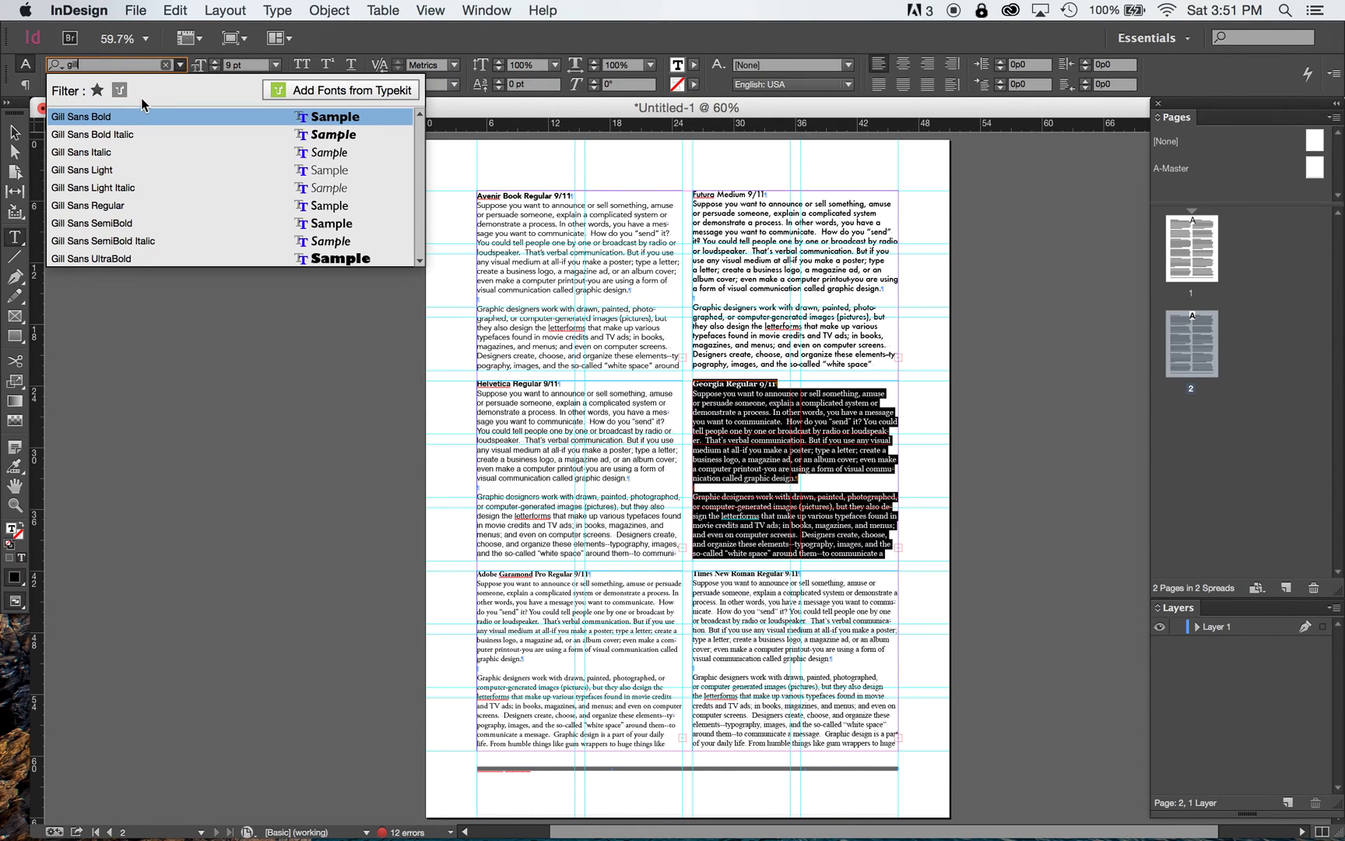
pyautogui.click(134, 204)
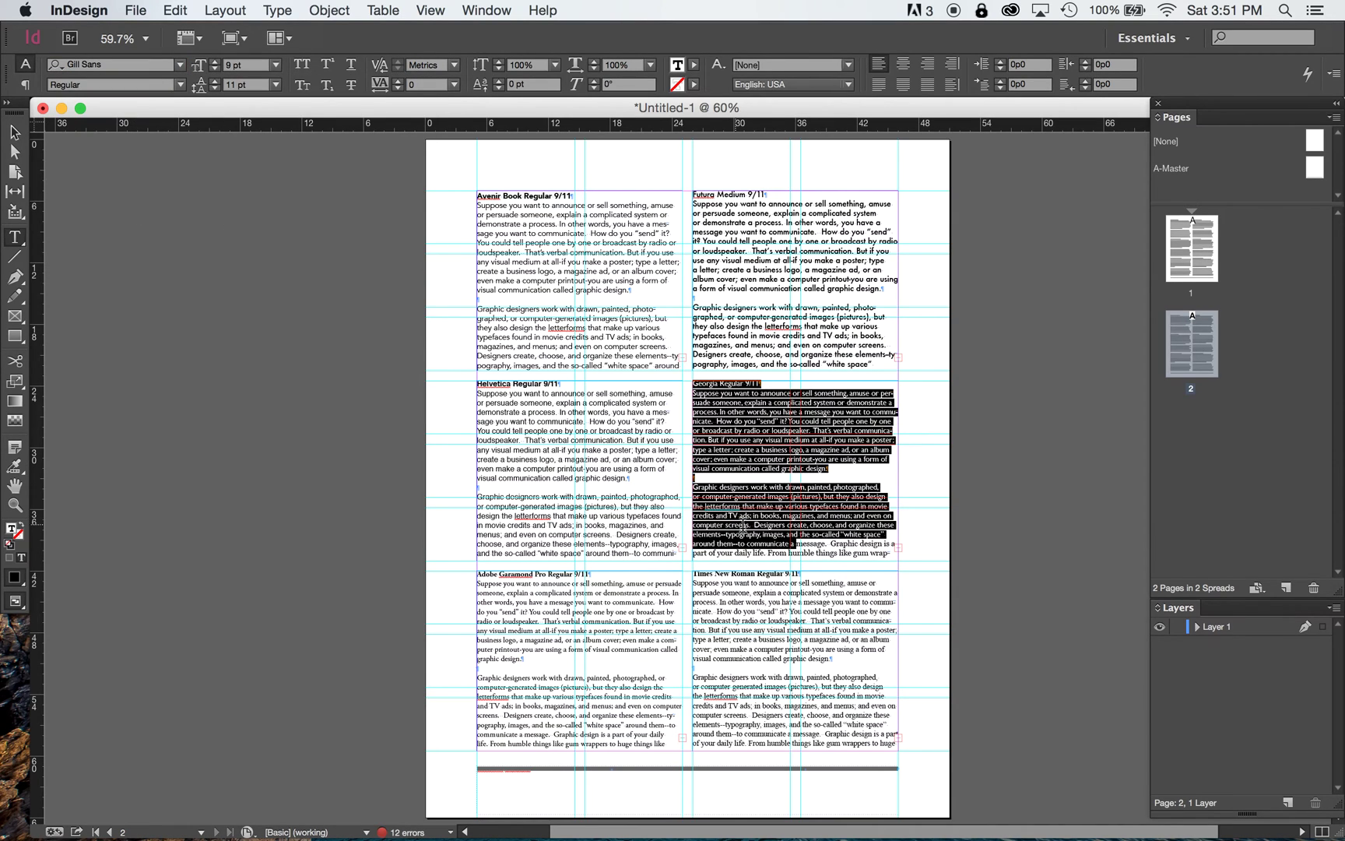
# Step: Set the remaining Georgia words in the last two visible lines of that frame in Gill Sans Regular
pyautogui.moveTo(793, 543); pyautogui.dragTo(1057, 609)
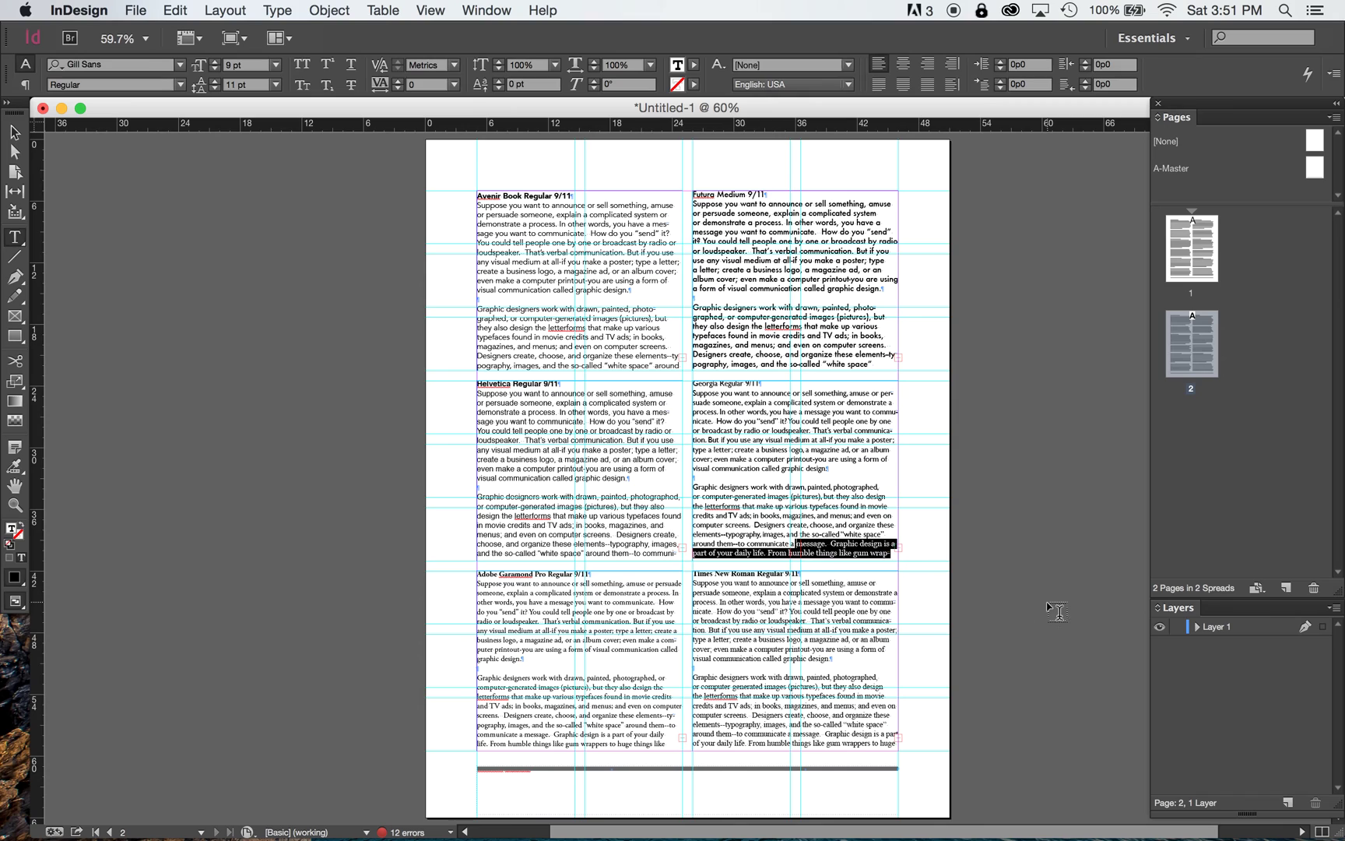
pyautogui.click(133, 62)
pyautogui.write('gill')
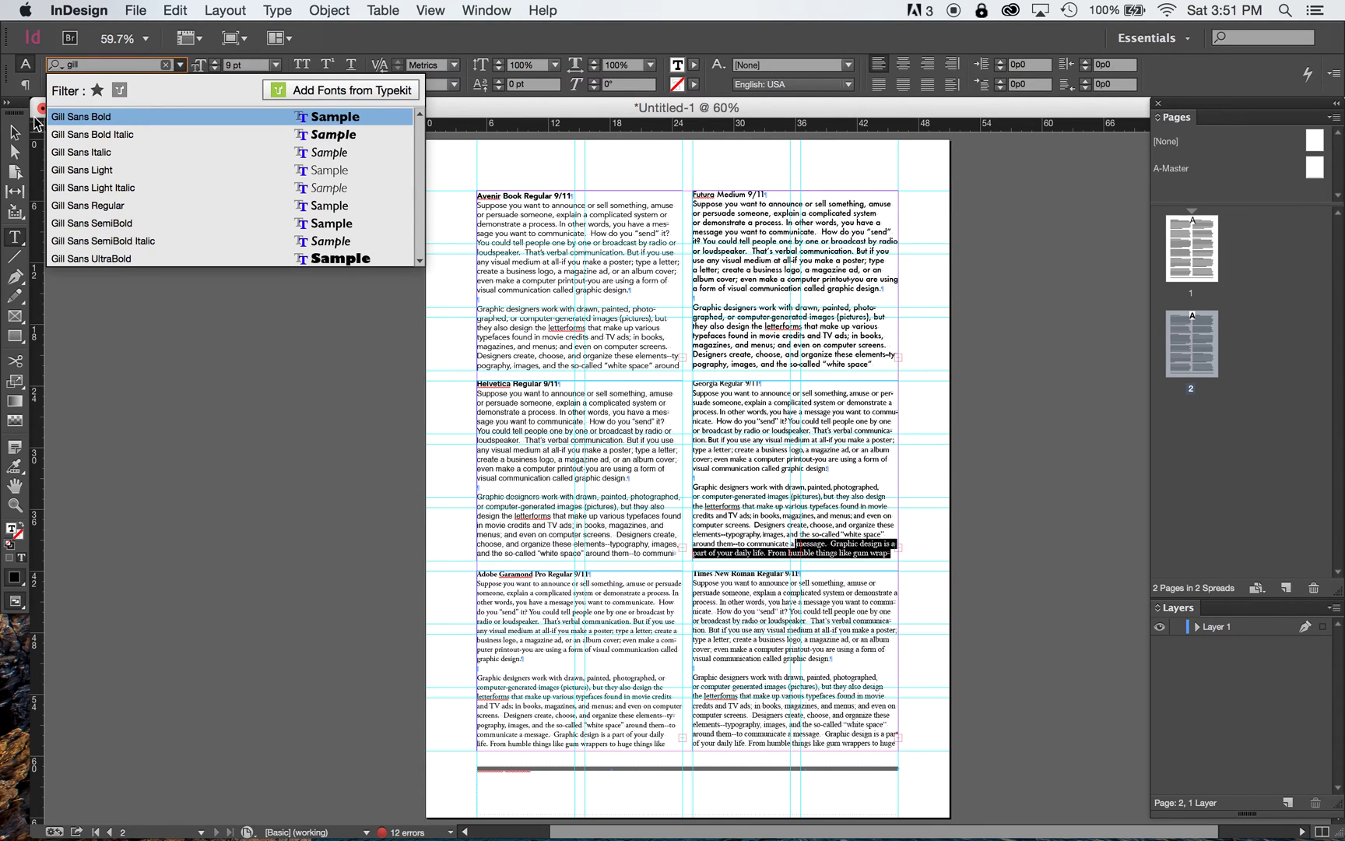
pyautogui.click(95, 206)
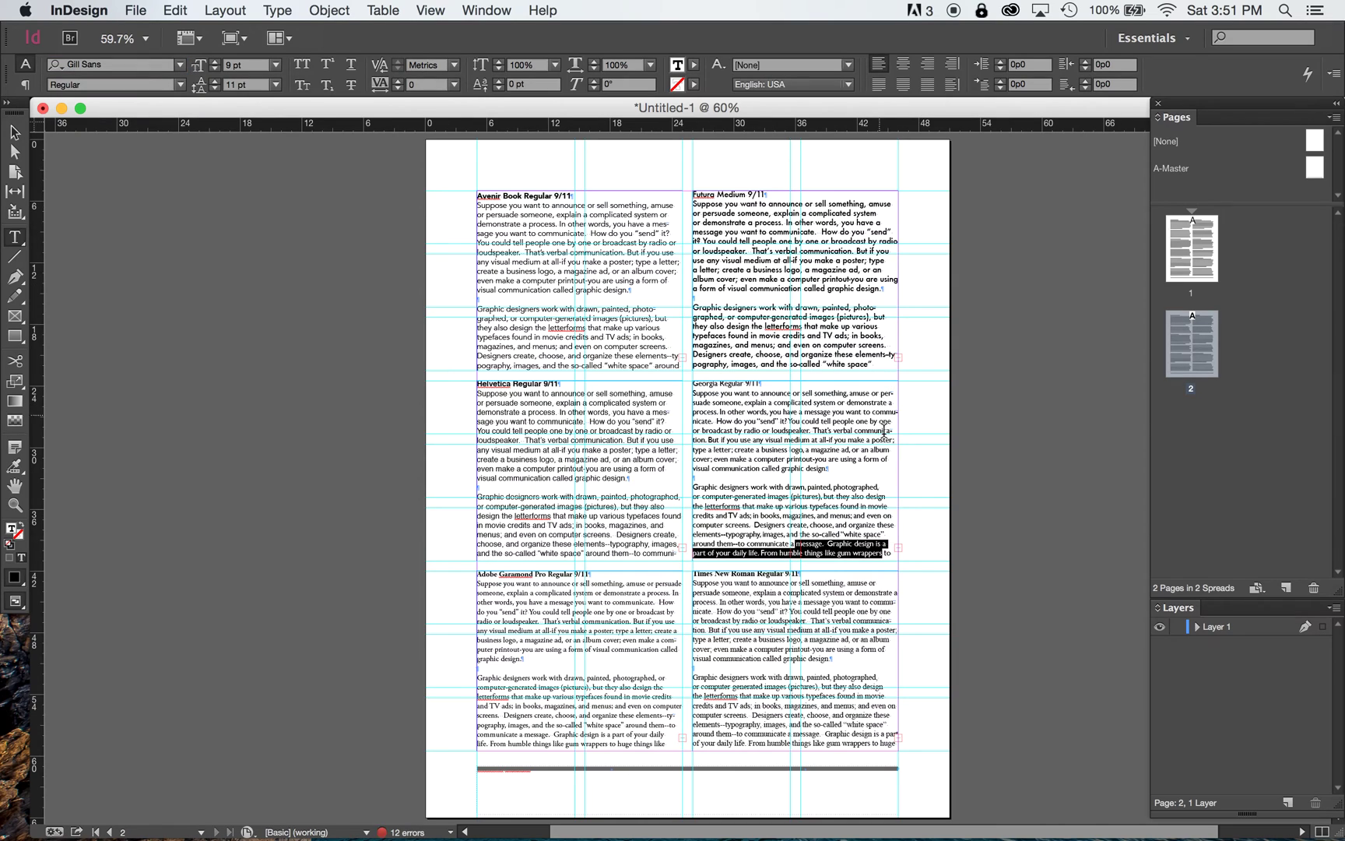
pyautogui.moveTo(884, 554); pyautogui.dragTo(939, 561)
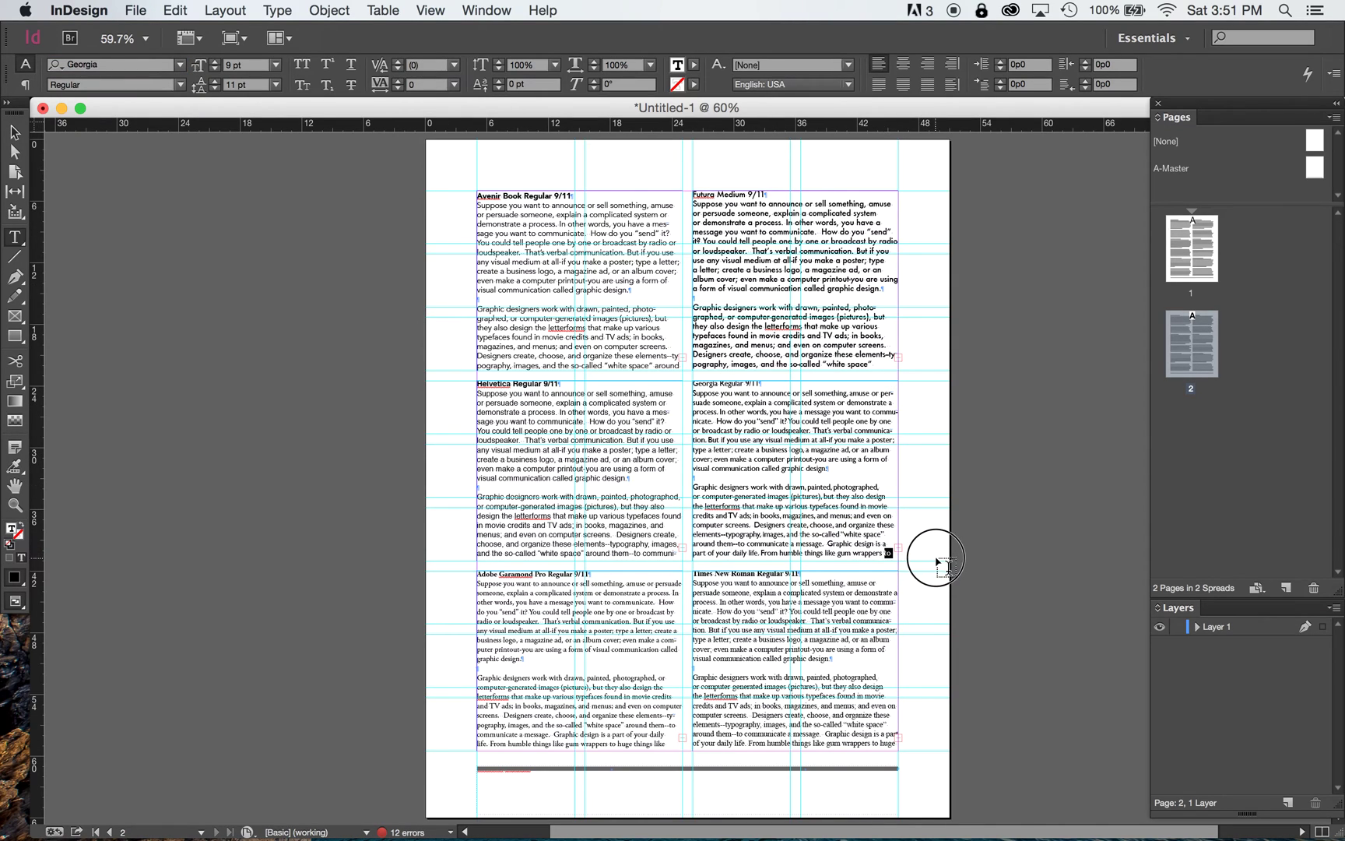
pyautogui.click(122, 64)
pyautogui.write('gil')
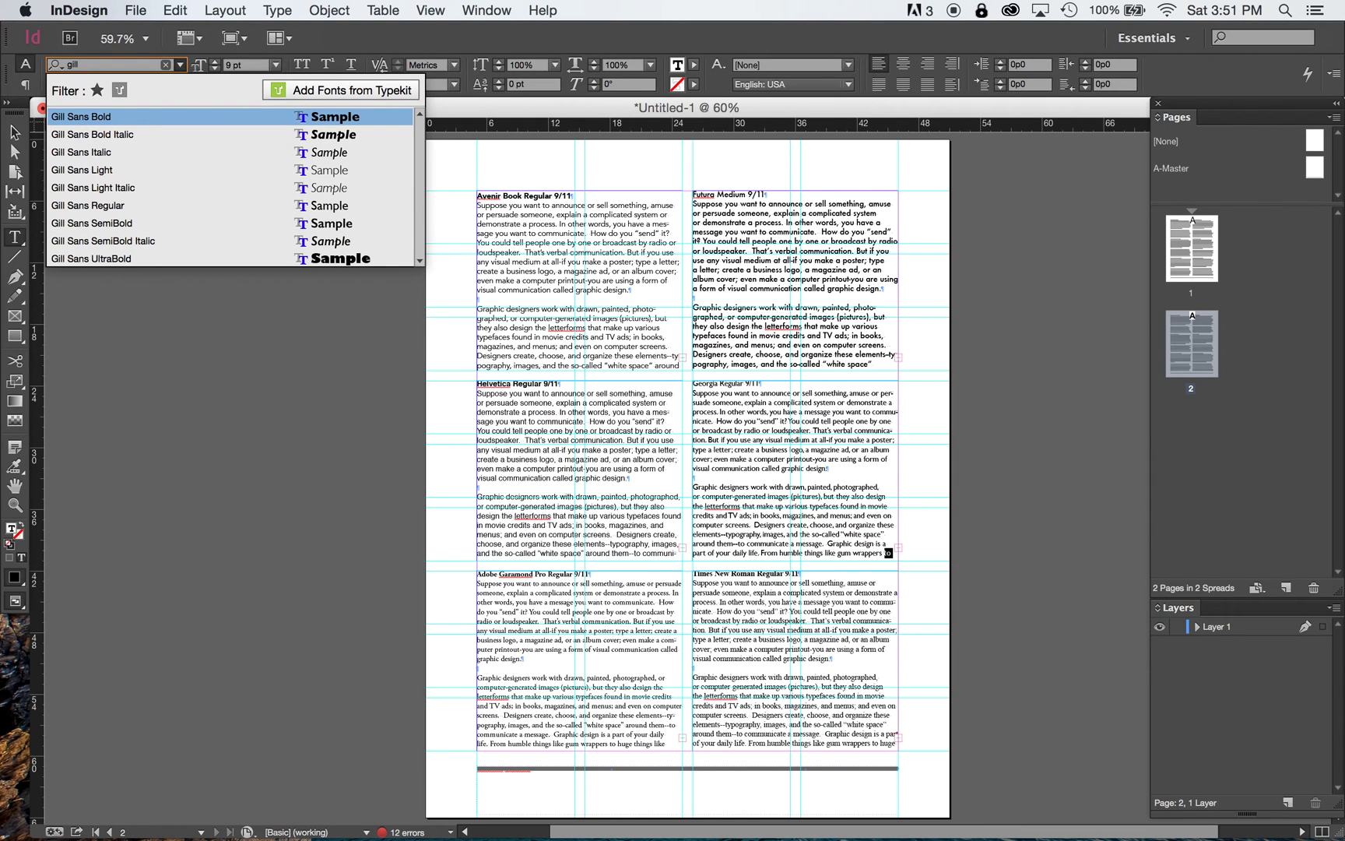
pyautogui.write('l')
pyautogui.click(128, 206)
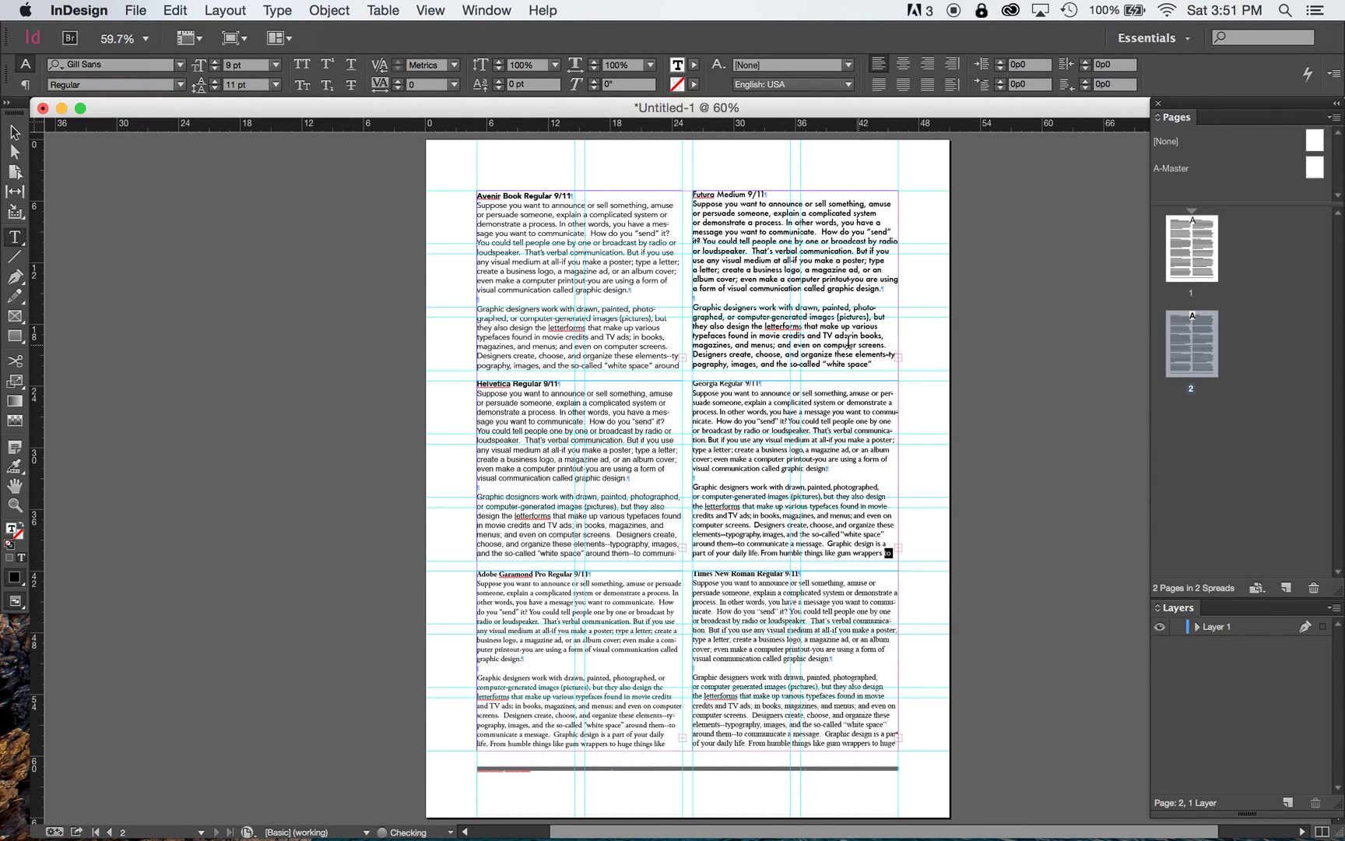
# Step: Replace "Georgia" with "Gill Sans" in that frame's heading and set the heading in a bold Gill Sans style
pyautogui.moveTo(708, 384); pyautogui.dragTo(761, 383)
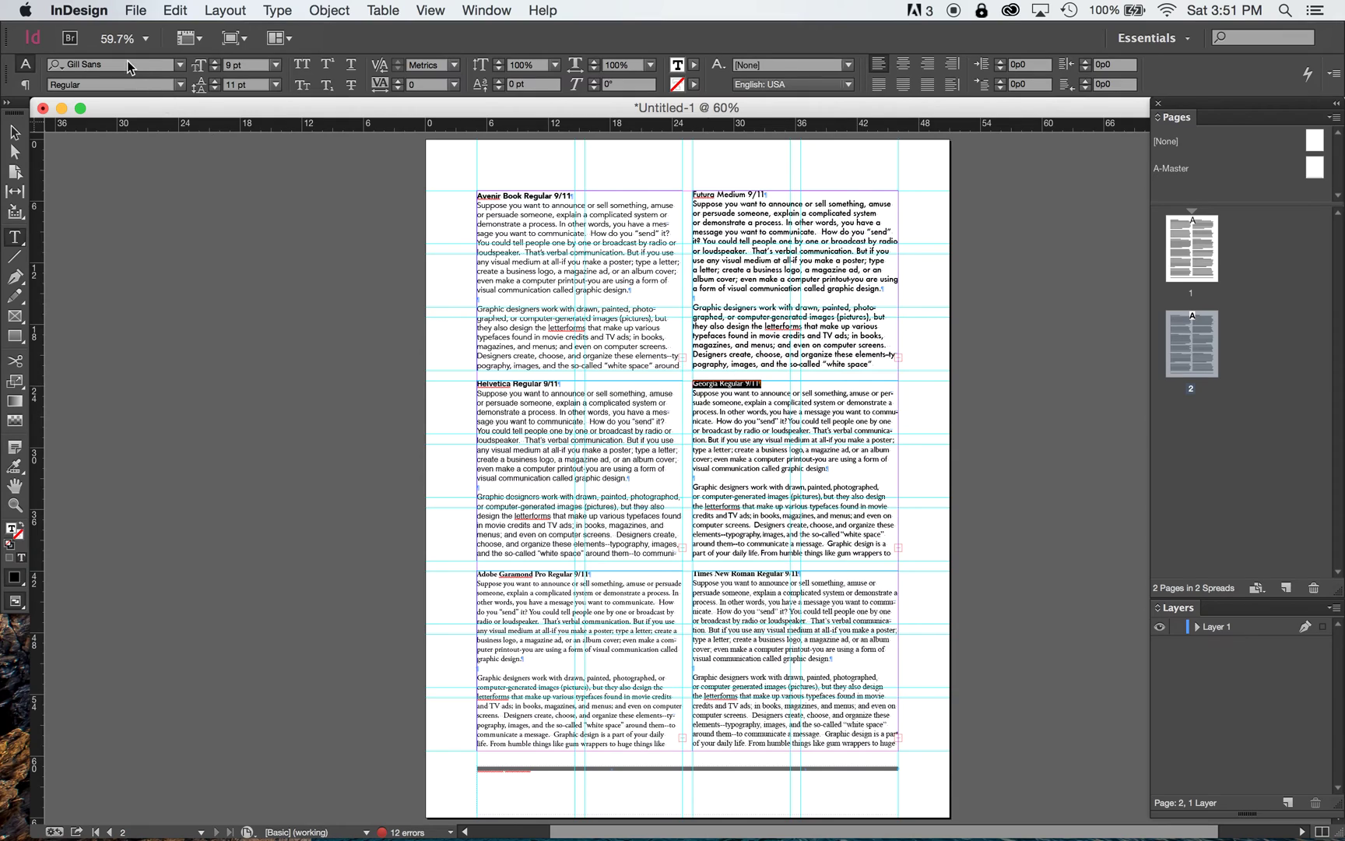
pyautogui.doubleClick(701, 383)
pyautogui.write('Gill Sans')
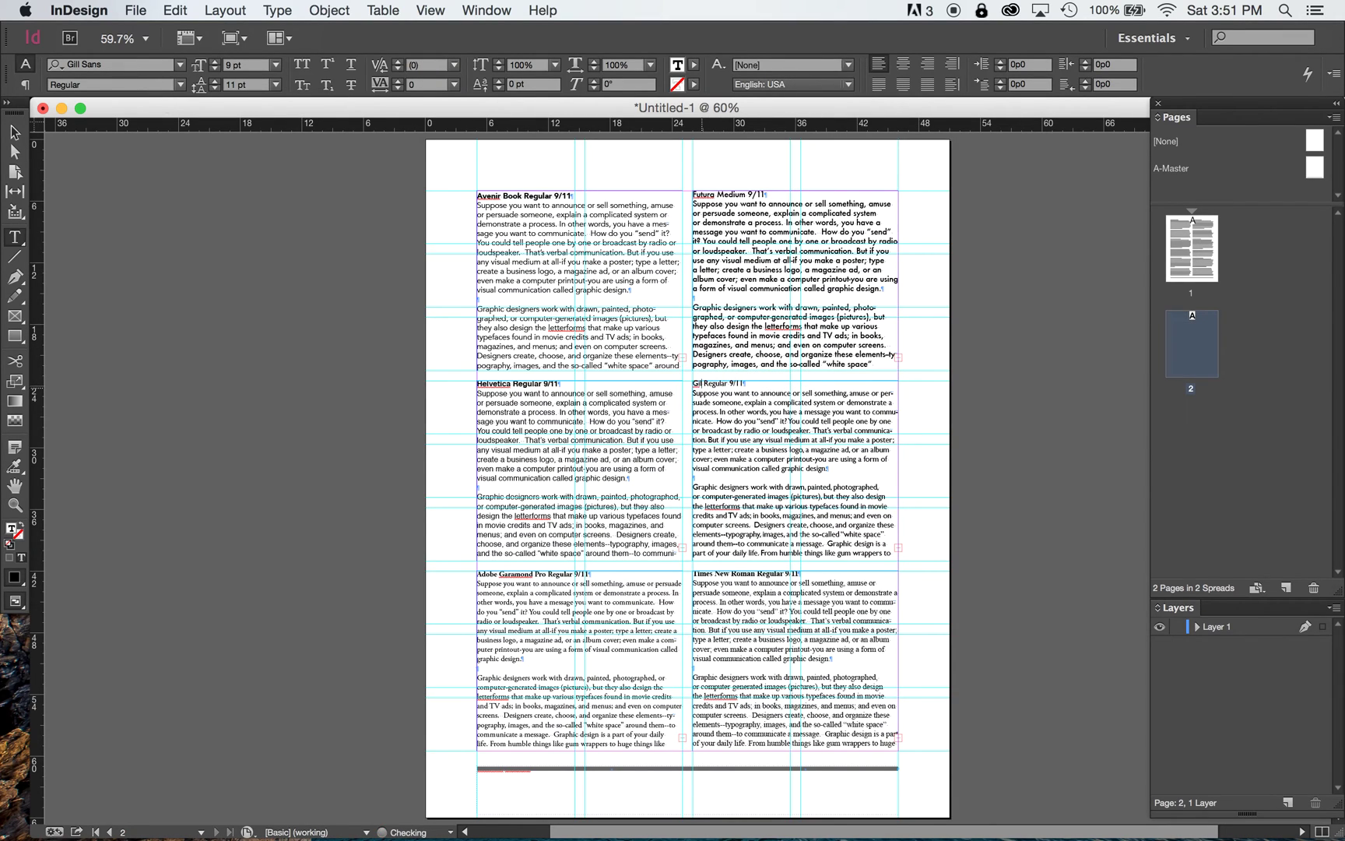
pyautogui.tripleClick(730, 383)
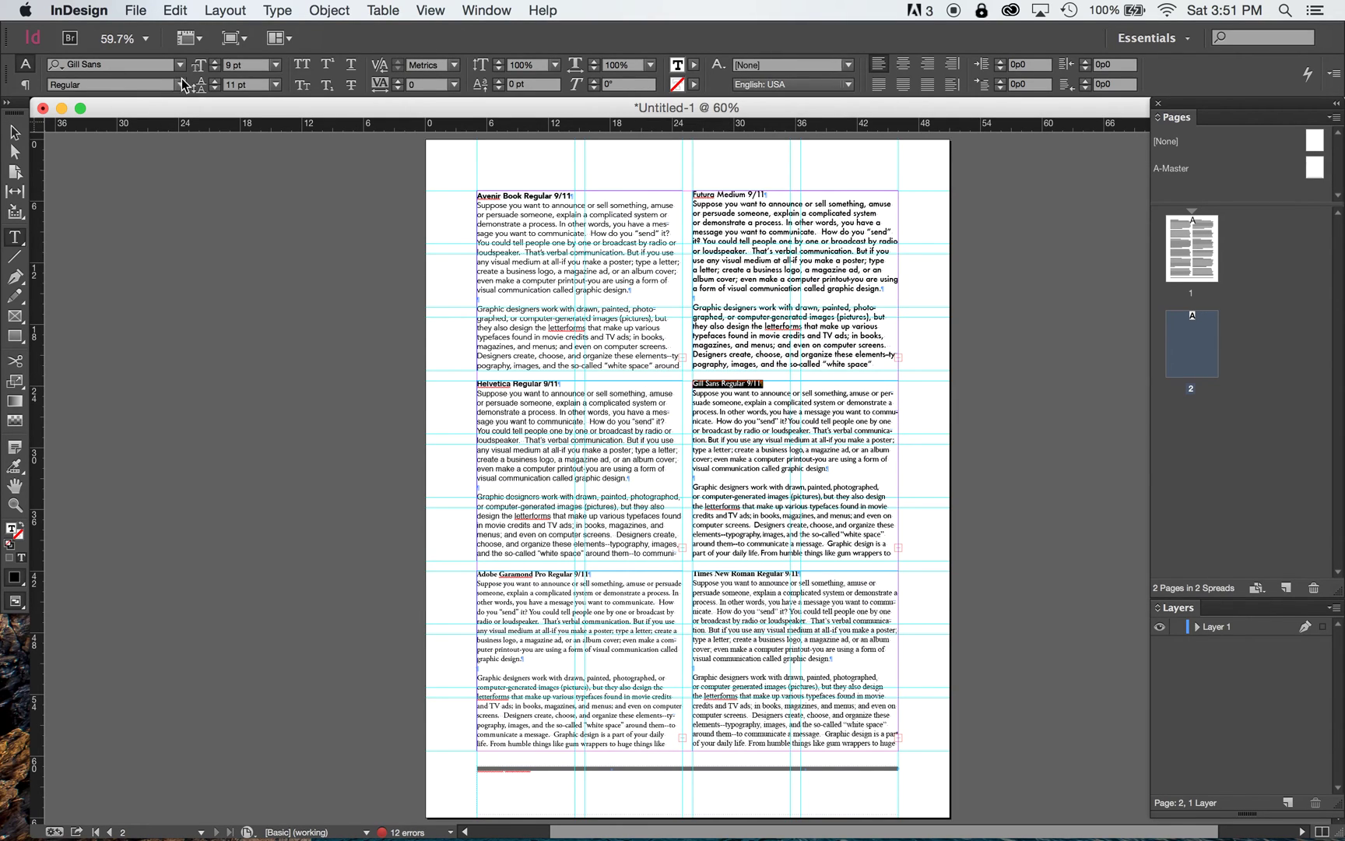
pyautogui.click(180, 84)
pyautogui.click(146, 213)
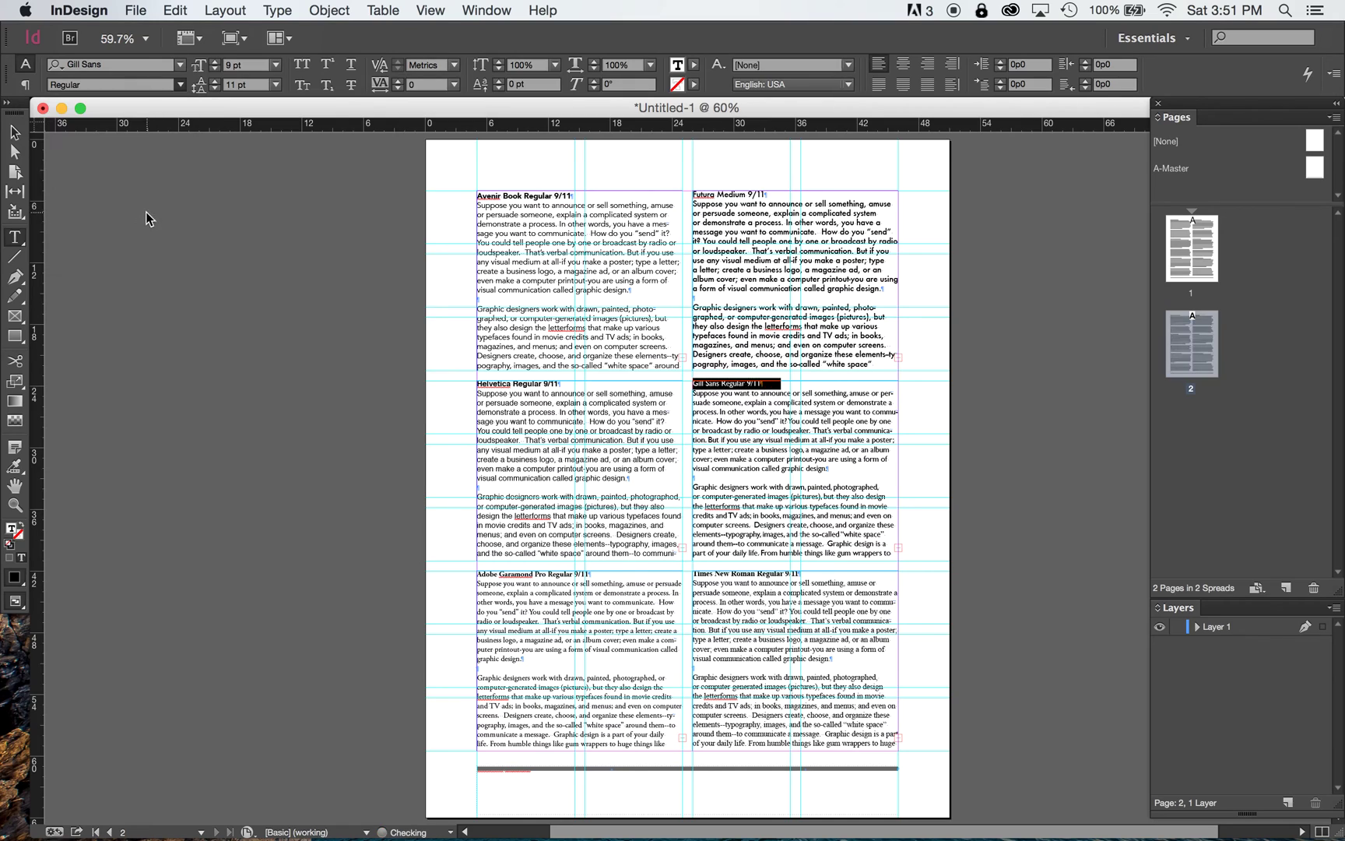
# Step: Set the heading and visible body text of the Adobe Garamond Pro frame on page 2 in Myriad Pro Regular
pyautogui.click(478, 574)
pyautogui.moveTo(478, 575); pyautogui.dragTo(724, 817)
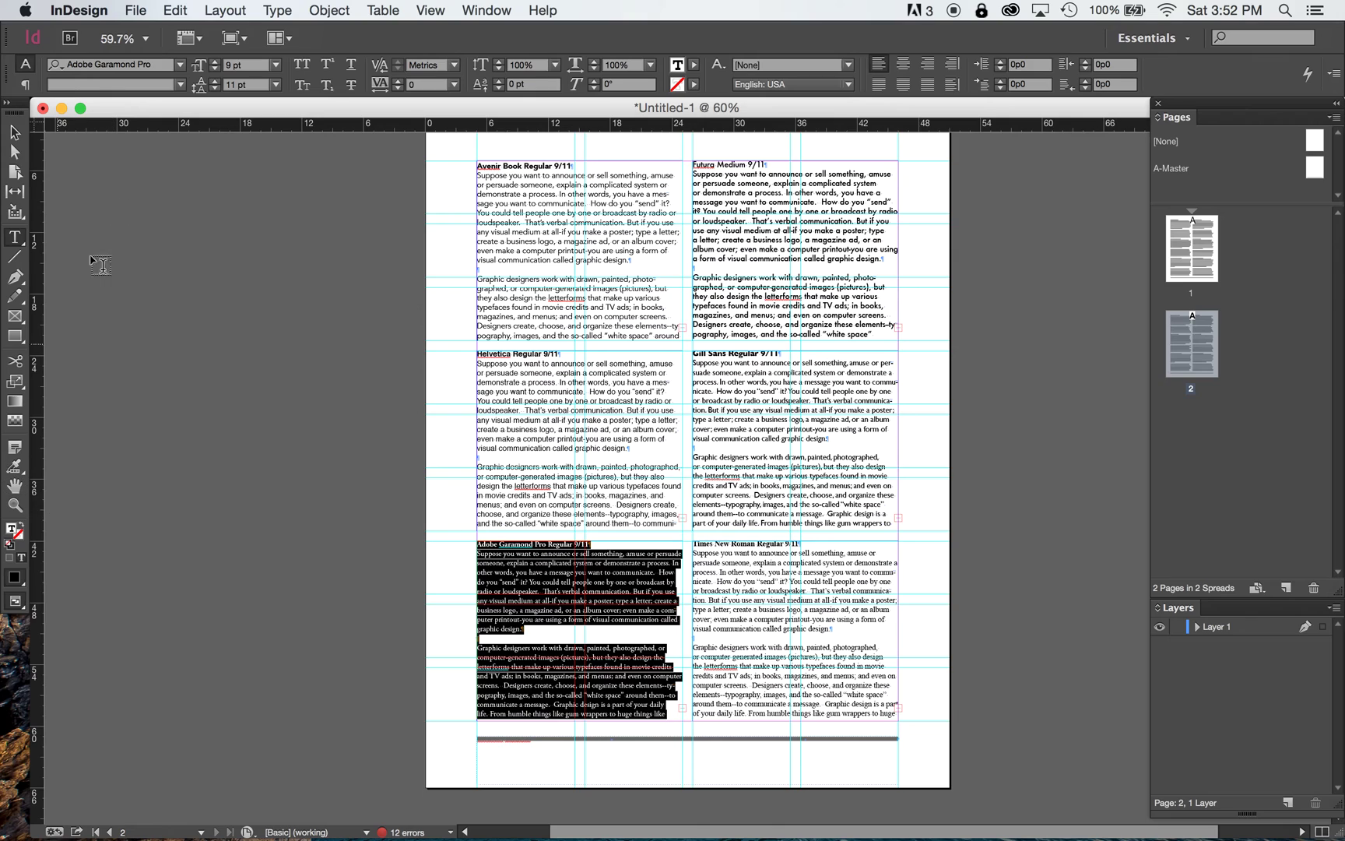
pyautogui.click(111, 64)
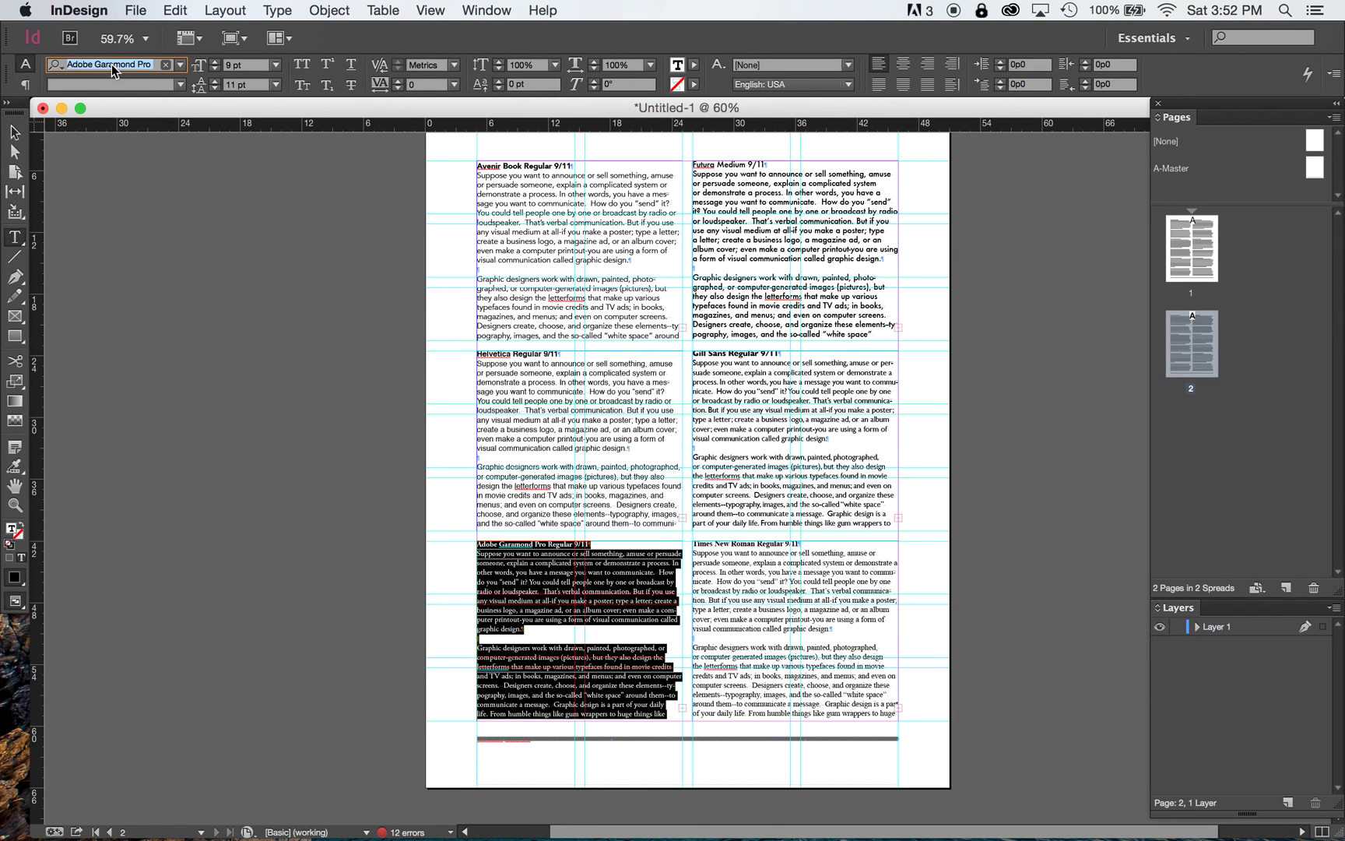
pyautogui.write('myriad')
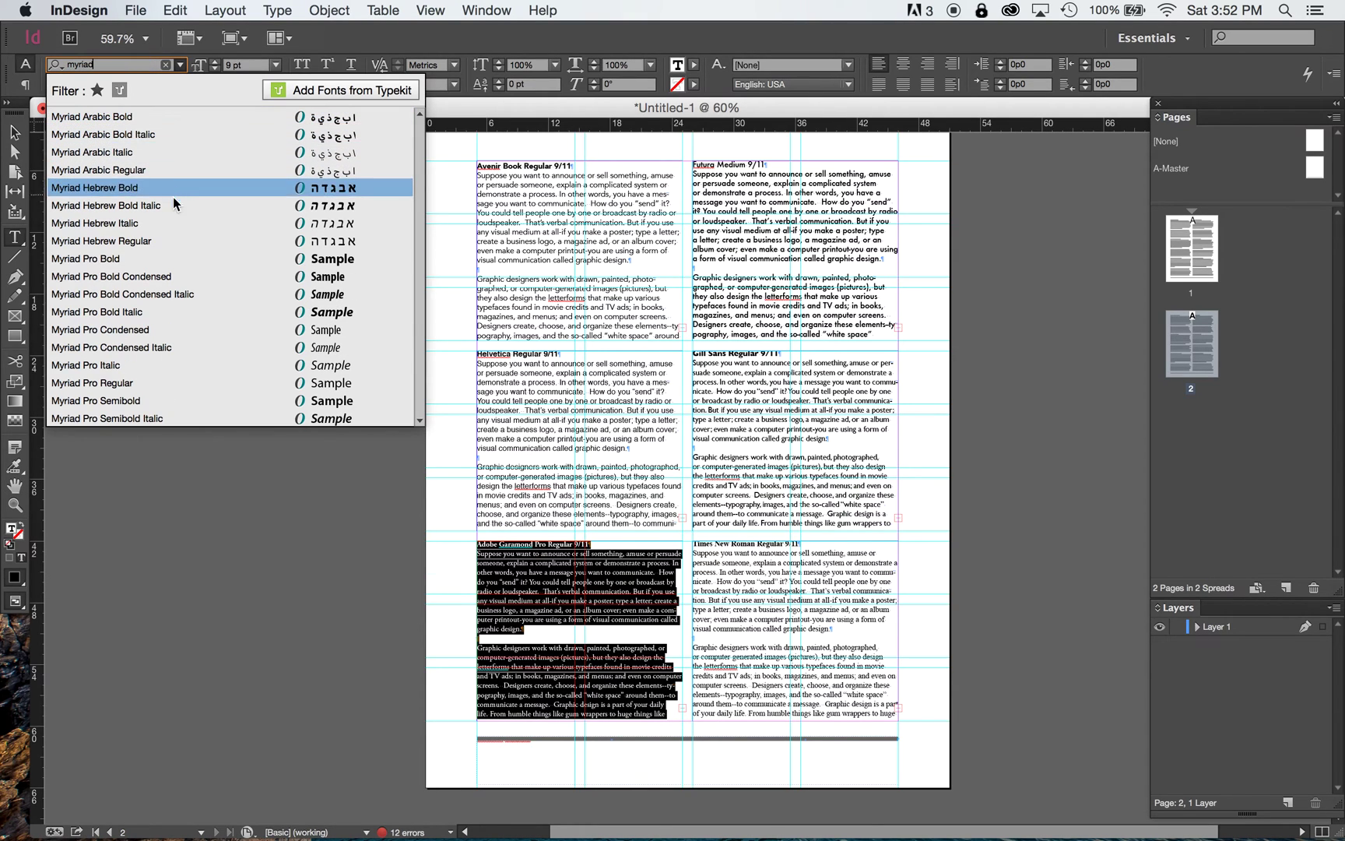
pyautogui.click(196, 378)
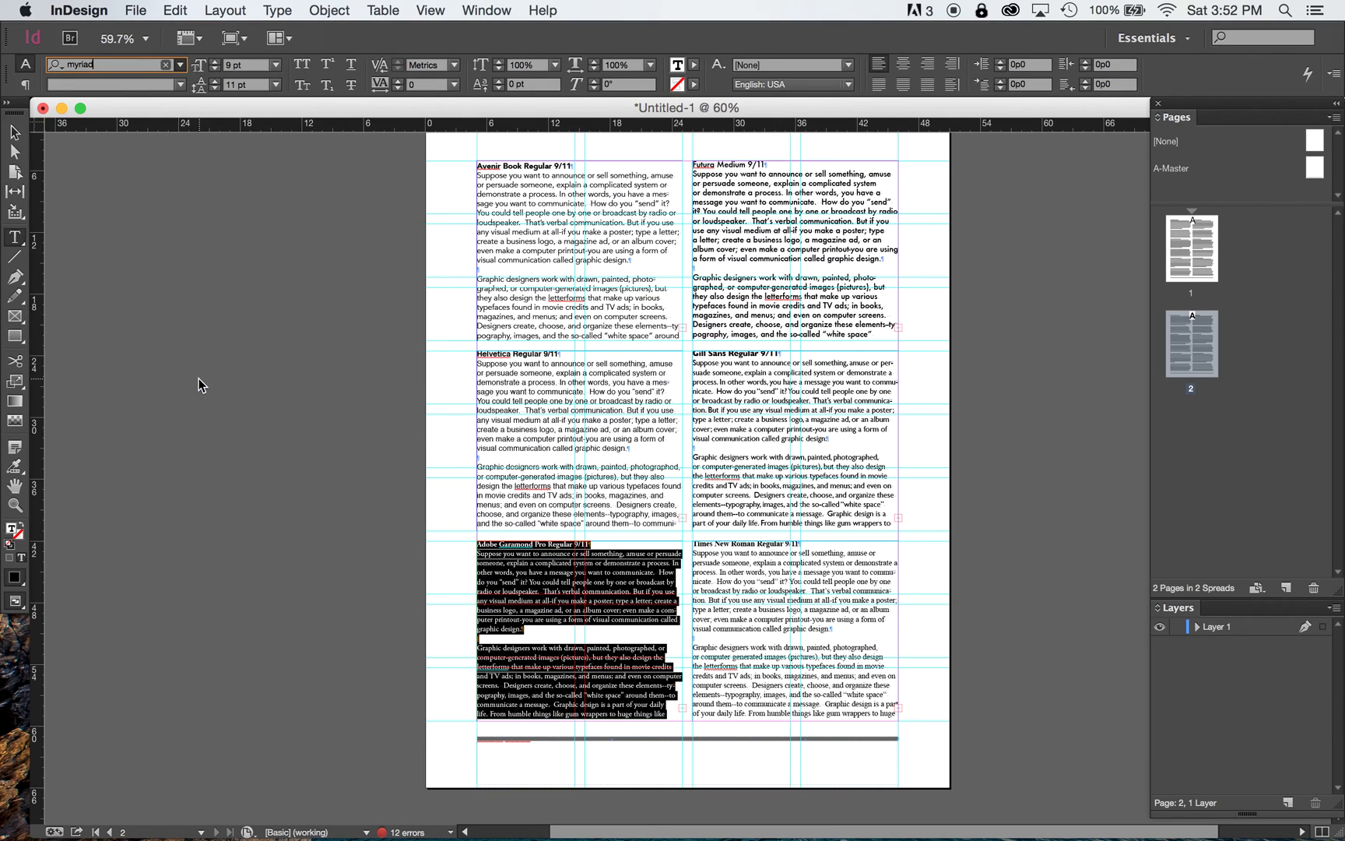
# Step: Replace "Adobe Garamond" with "Myriad" in that frame's heading and set the heading in Myriad Pro Bold
pyautogui.tripleClick(523, 543)
pyautogui.click(534, 543)
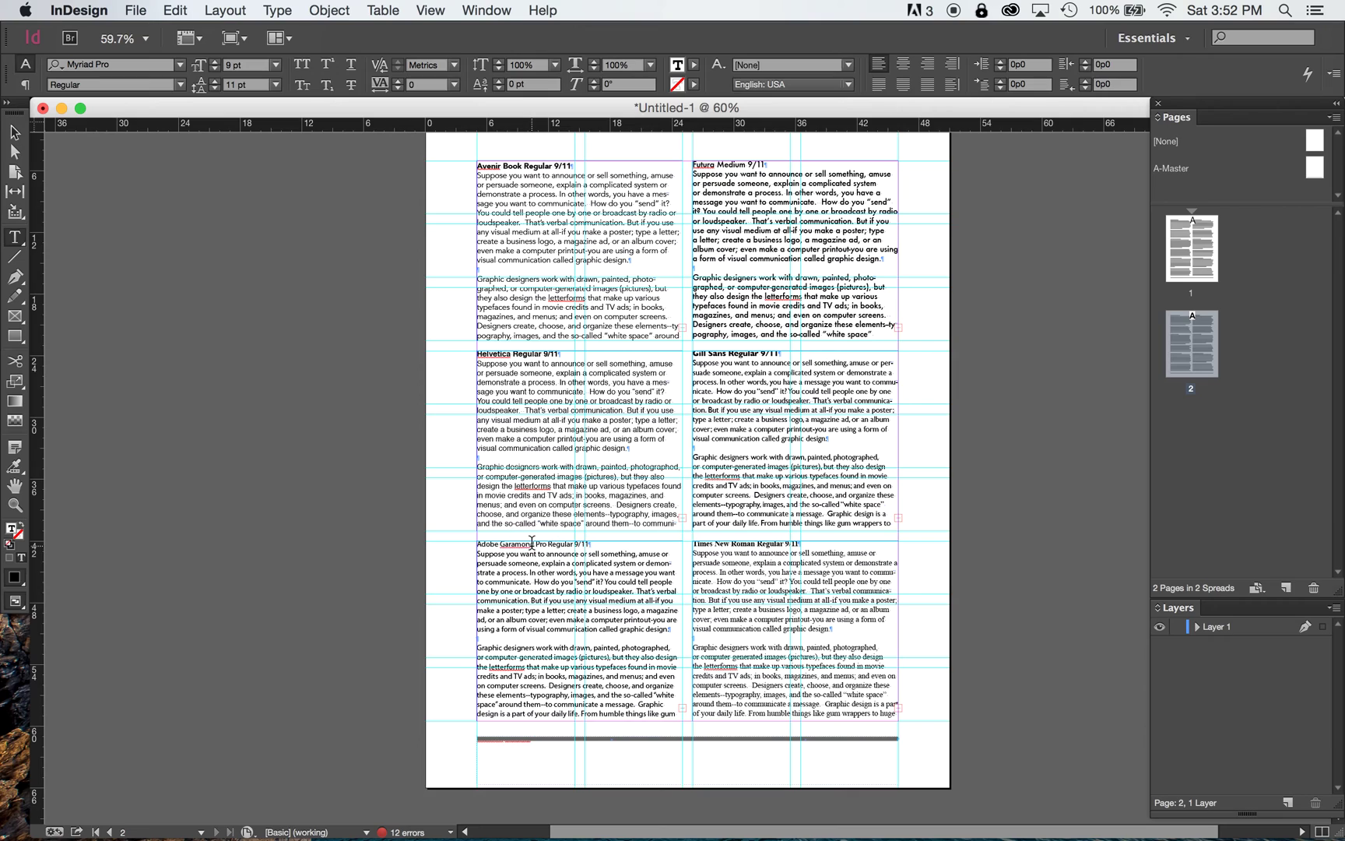
pyautogui.moveTo(535, 545); pyautogui.dragTo(415, 529)
pyautogui.write('Myriad')
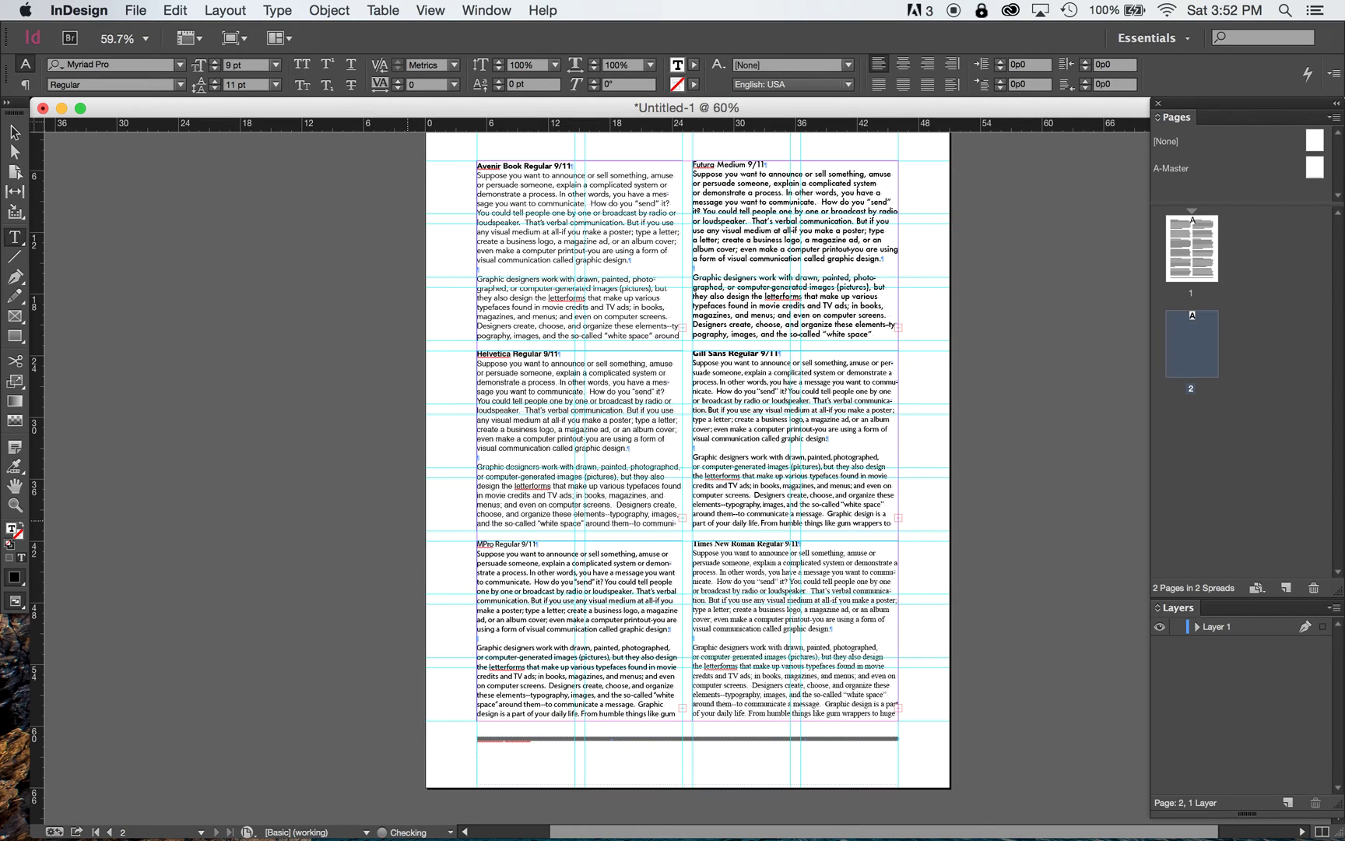
pyautogui.tripleClick(495, 540)
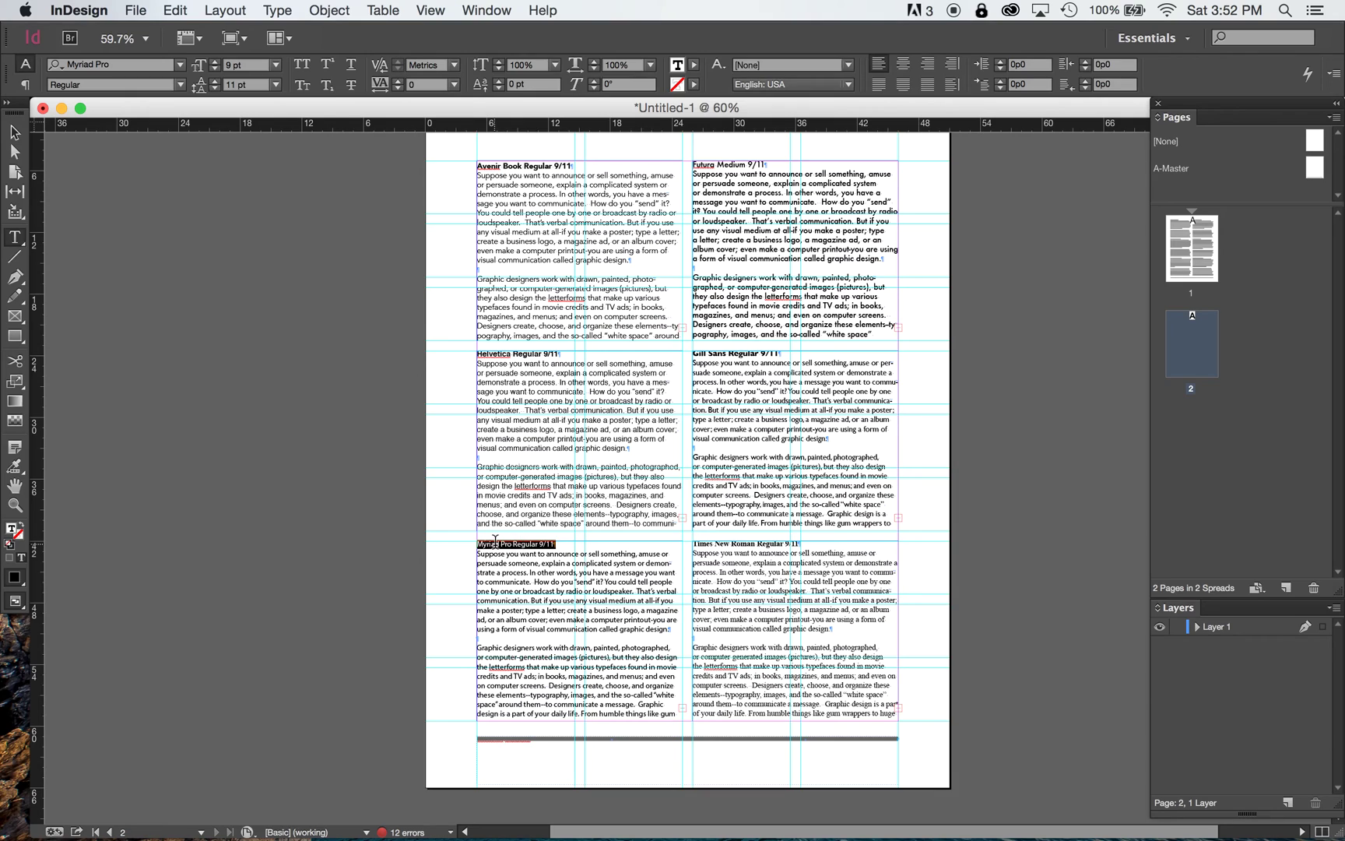
pyautogui.click(180, 84)
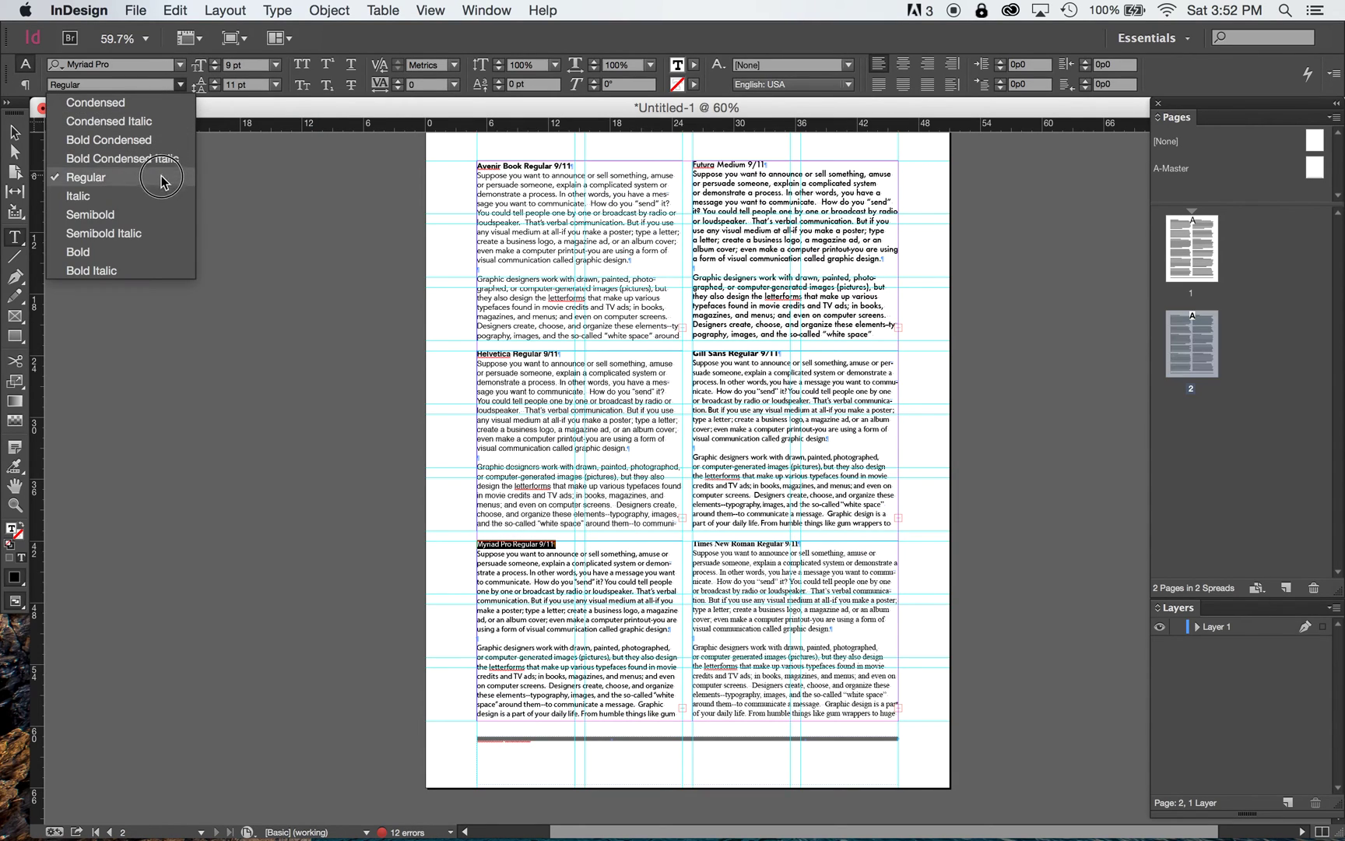
pyautogui.click(147, 252)
# Step: Set the heading and visible body text of the Times New Roman frame on page 2 in Optima Regular
pyautogui.moveTo(692, 543); pyautogui.dragTo(1012, 755)
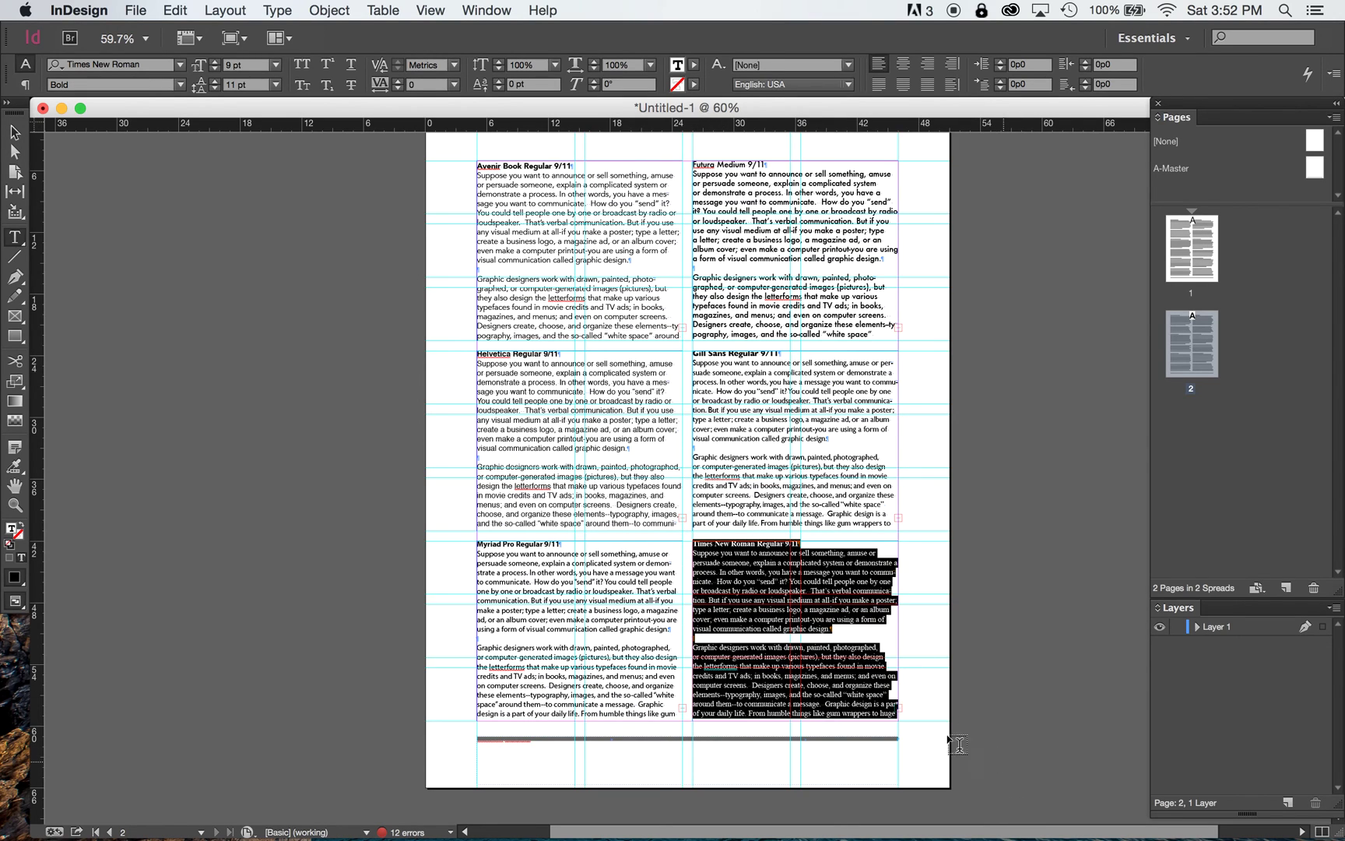
pyautogui.click(141, 67)
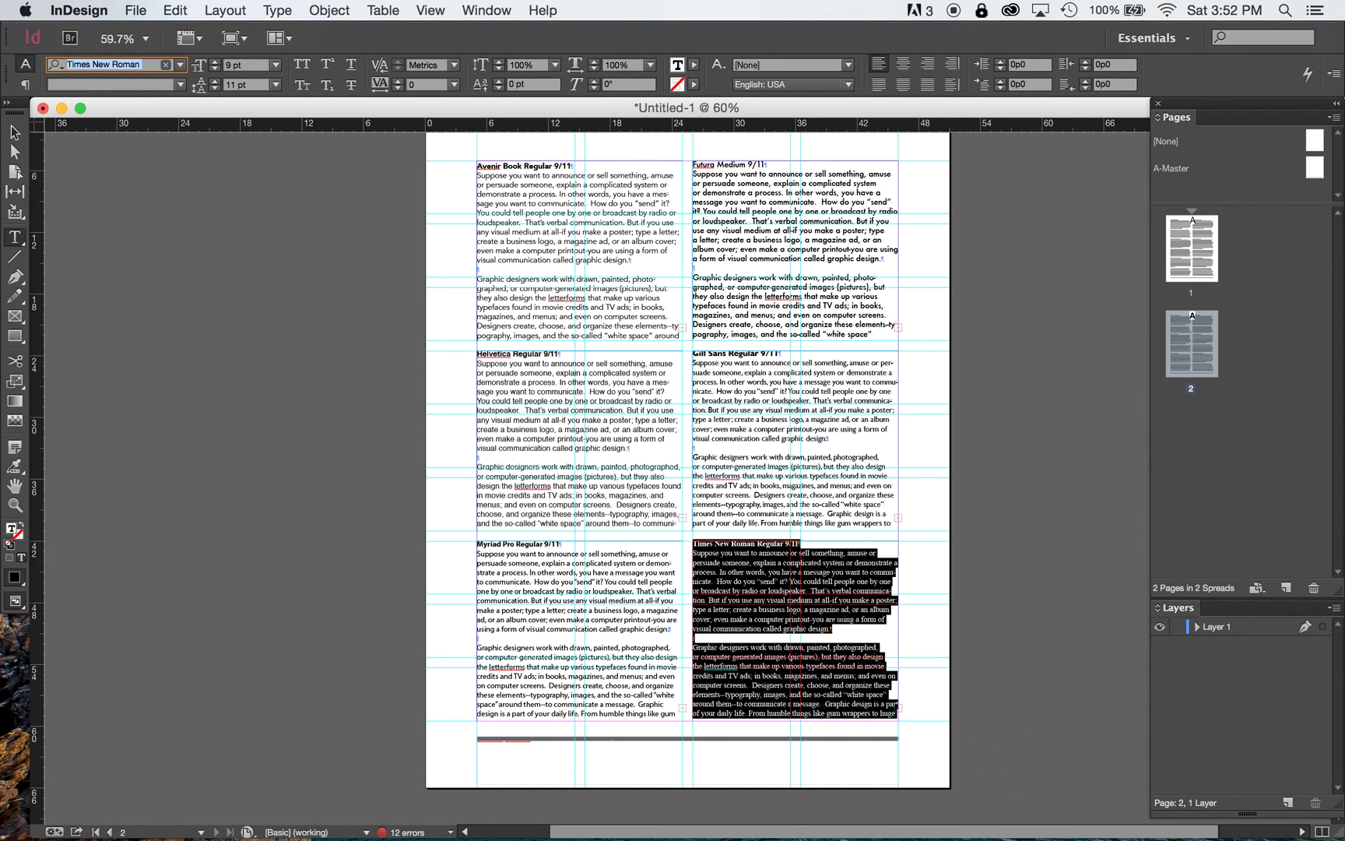
pyautogui.write('optima')
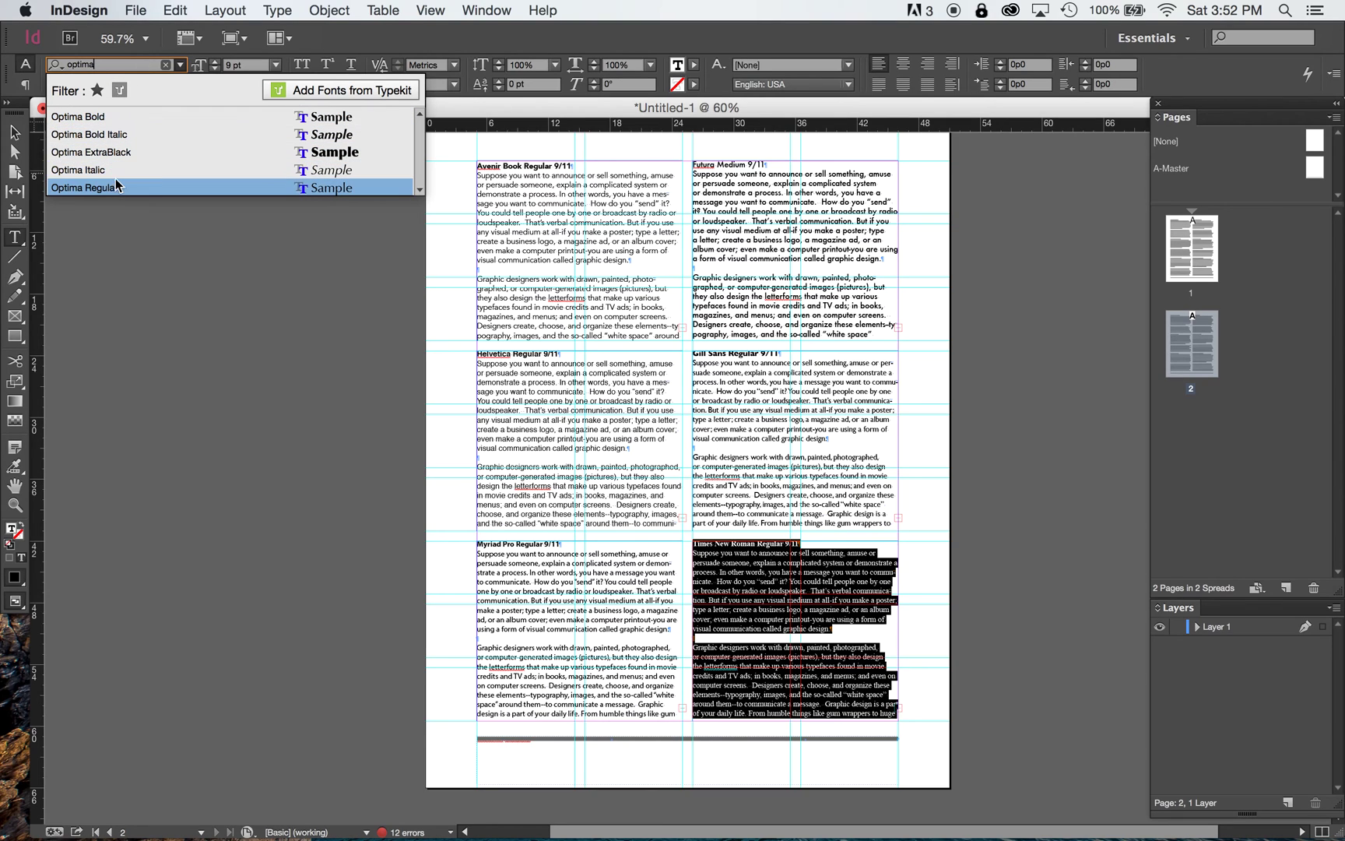
pyautogui.click(117, 188)
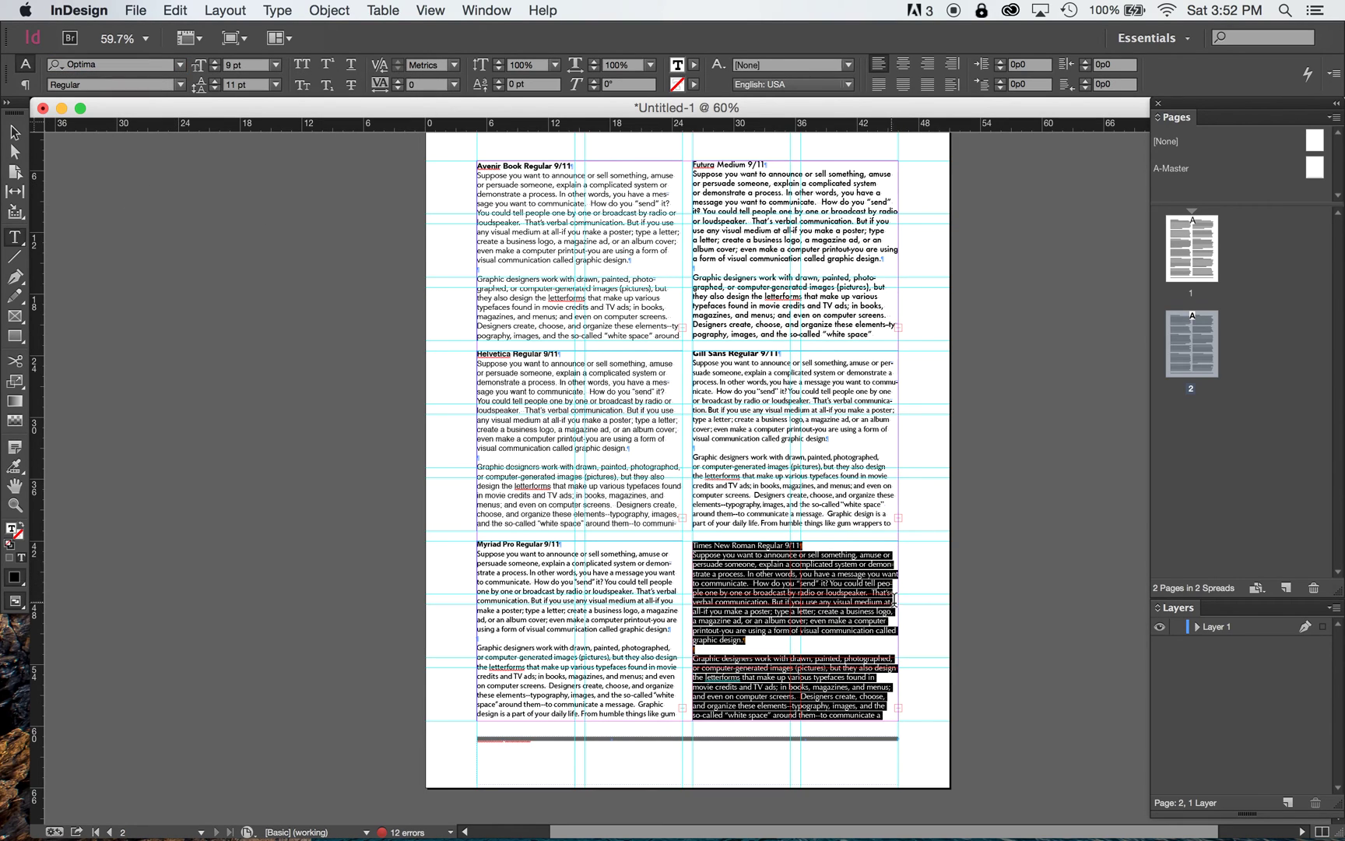
# Step: Set that frame's heading in Optima Bold and replace "Times New Roman" with "Optima" in it
pyautogui.tripleClick(732, 545)
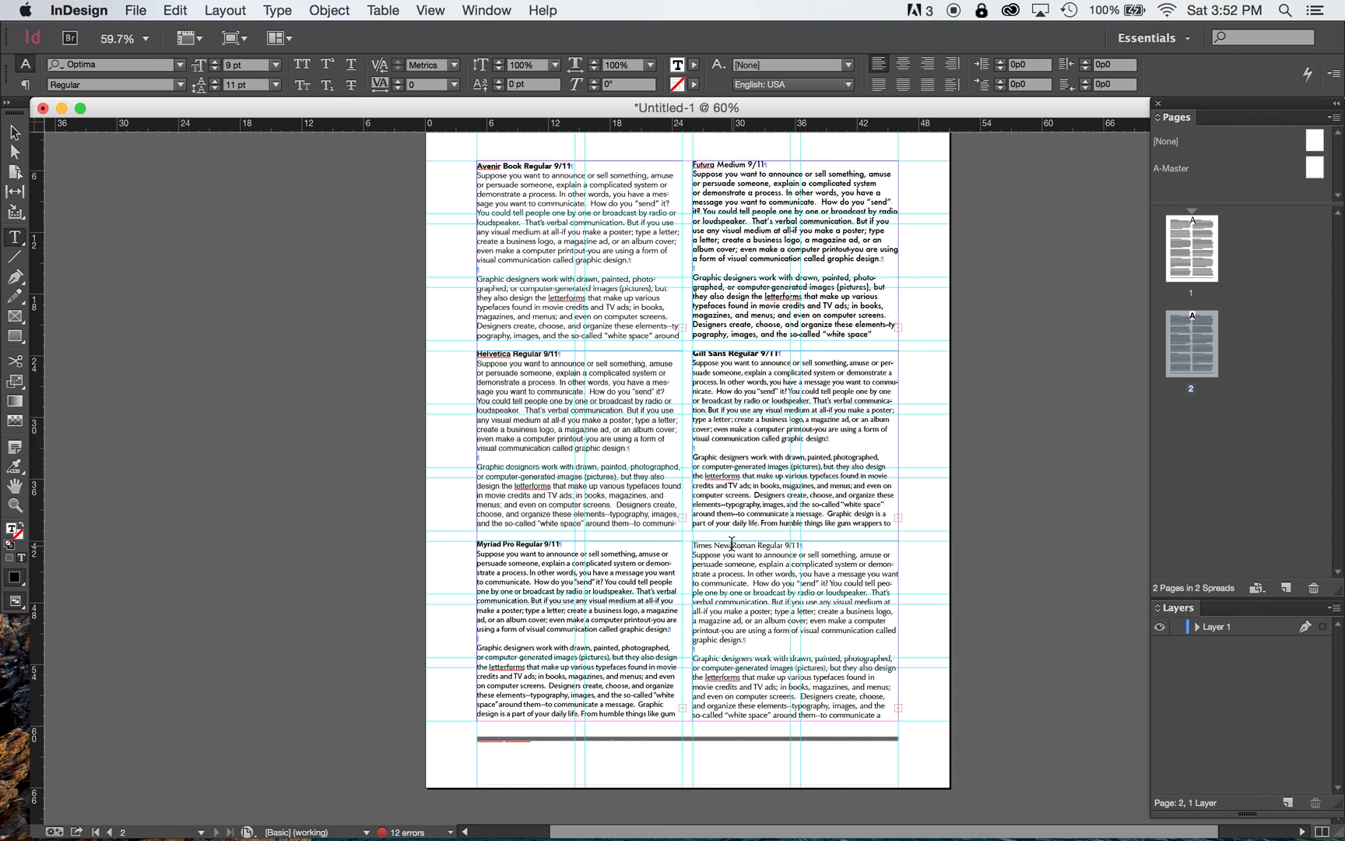
pyautogui.click(179, 88)
pyautogui.click(150, 141)
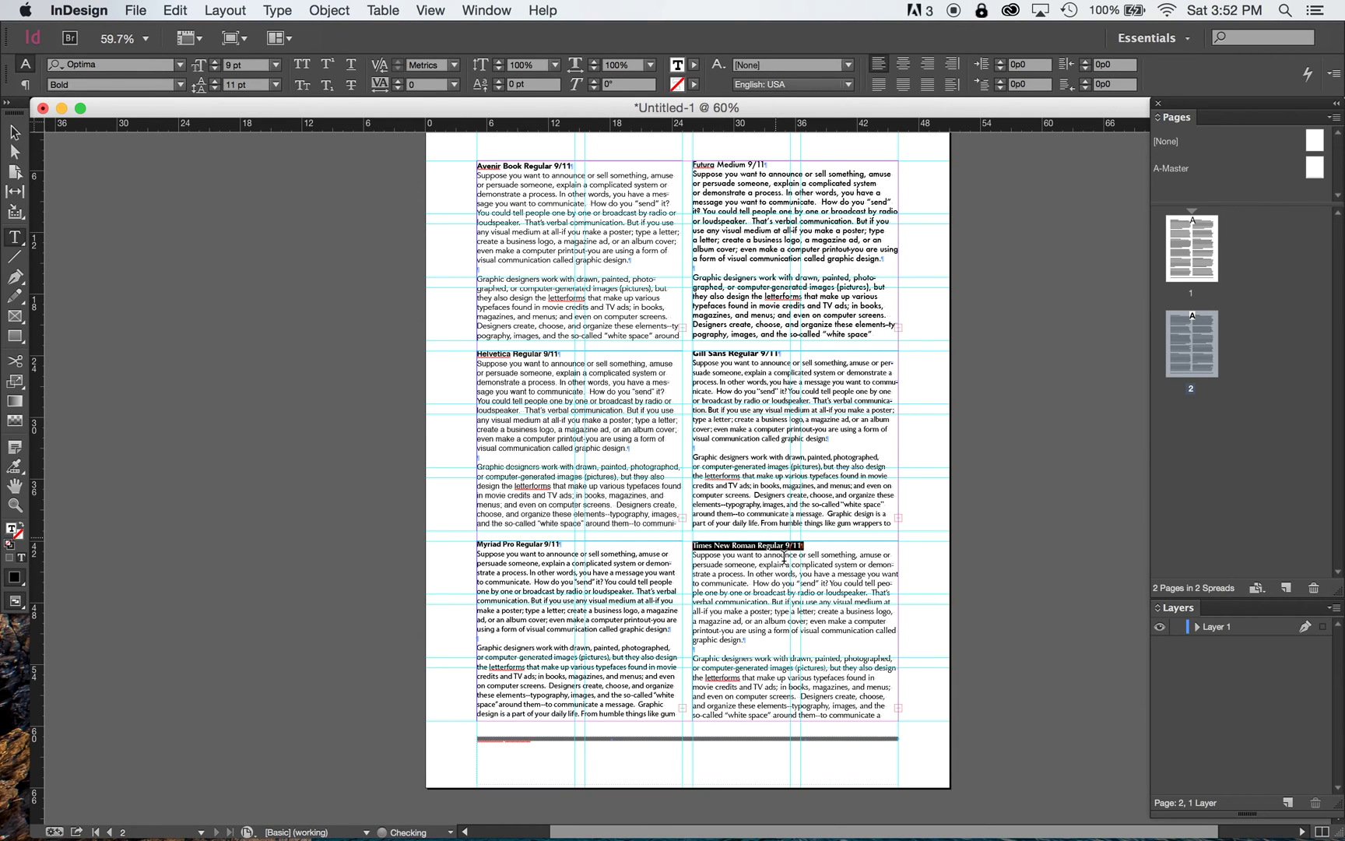
pyautogui.press('super+equal')
pyautogui.press('super+equal')
pyautogui.press('super+equal')
pyautogui.press('super+equal')
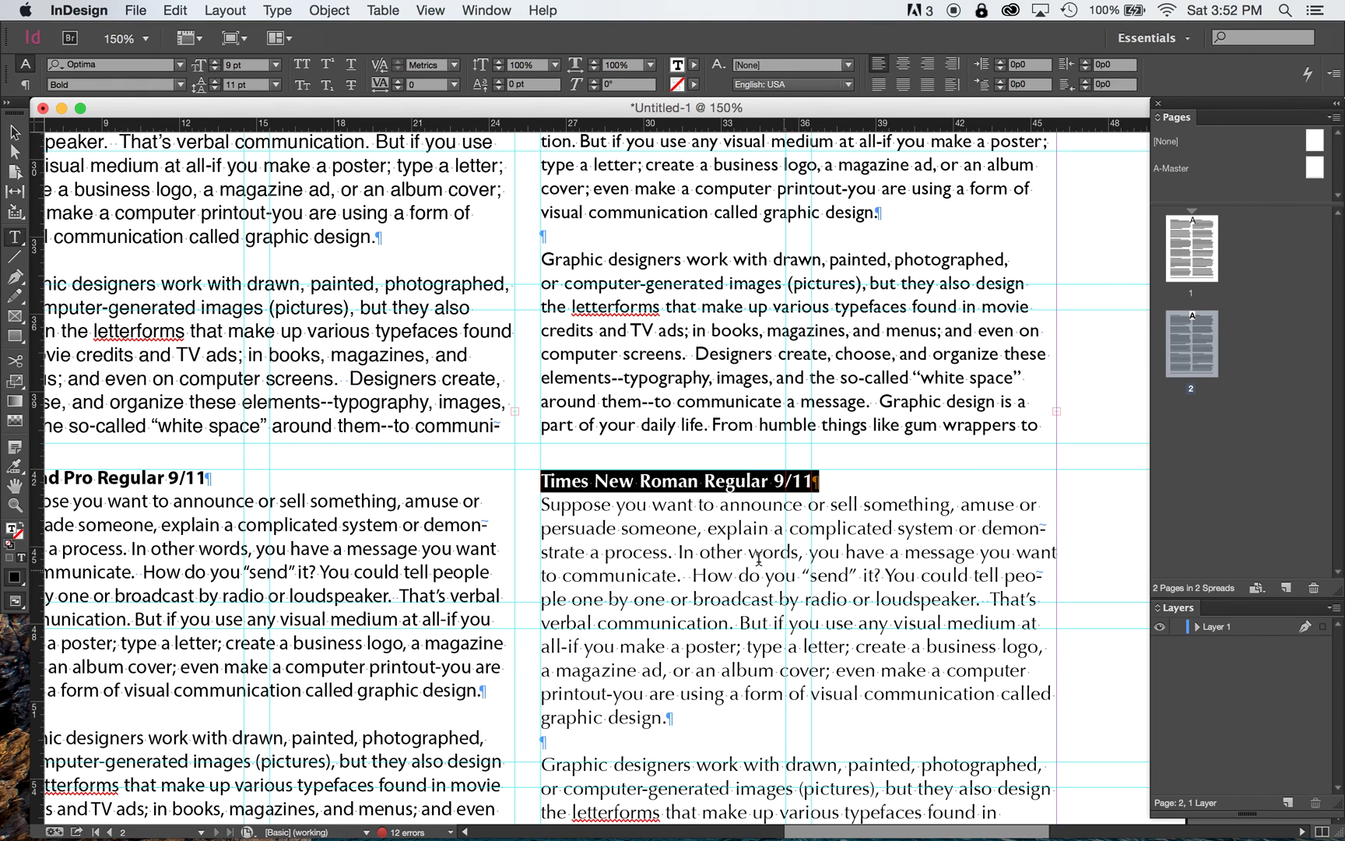
pyautogui.click(576, 473)
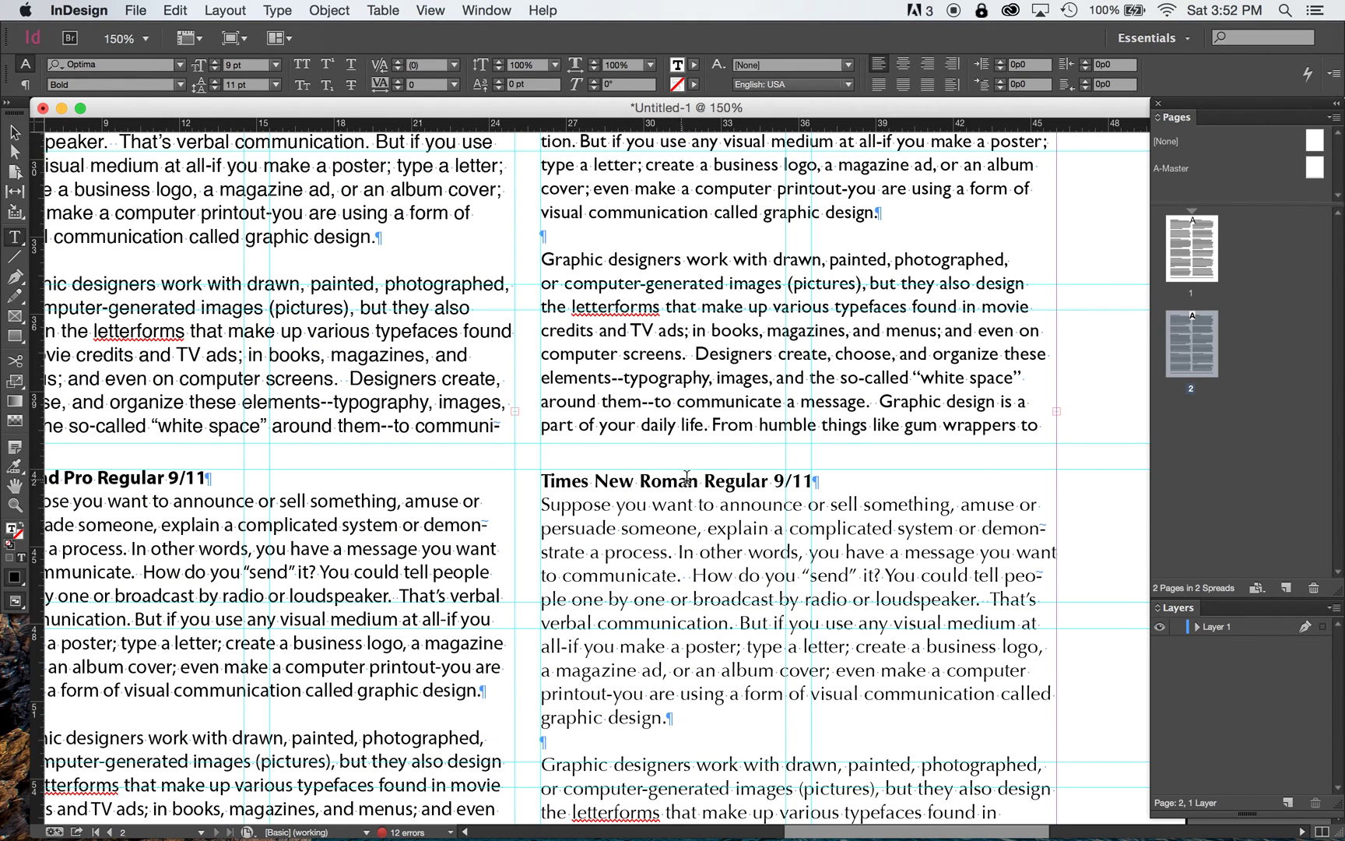
pyautogui.moveTo(697, 483); pyautogui.dragTo(504, 490)
pyautogui.write('Optim')
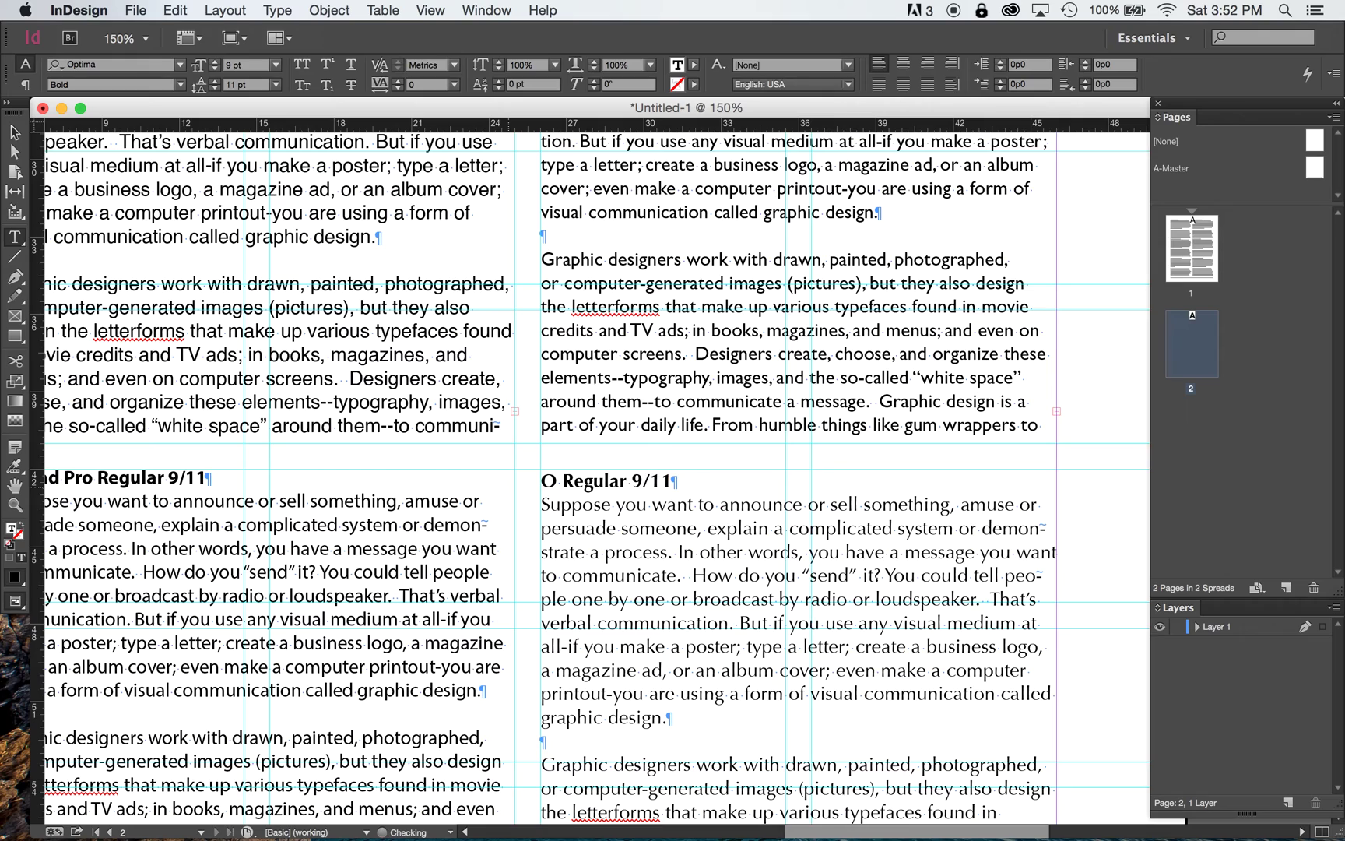
pyautogui.write('a')
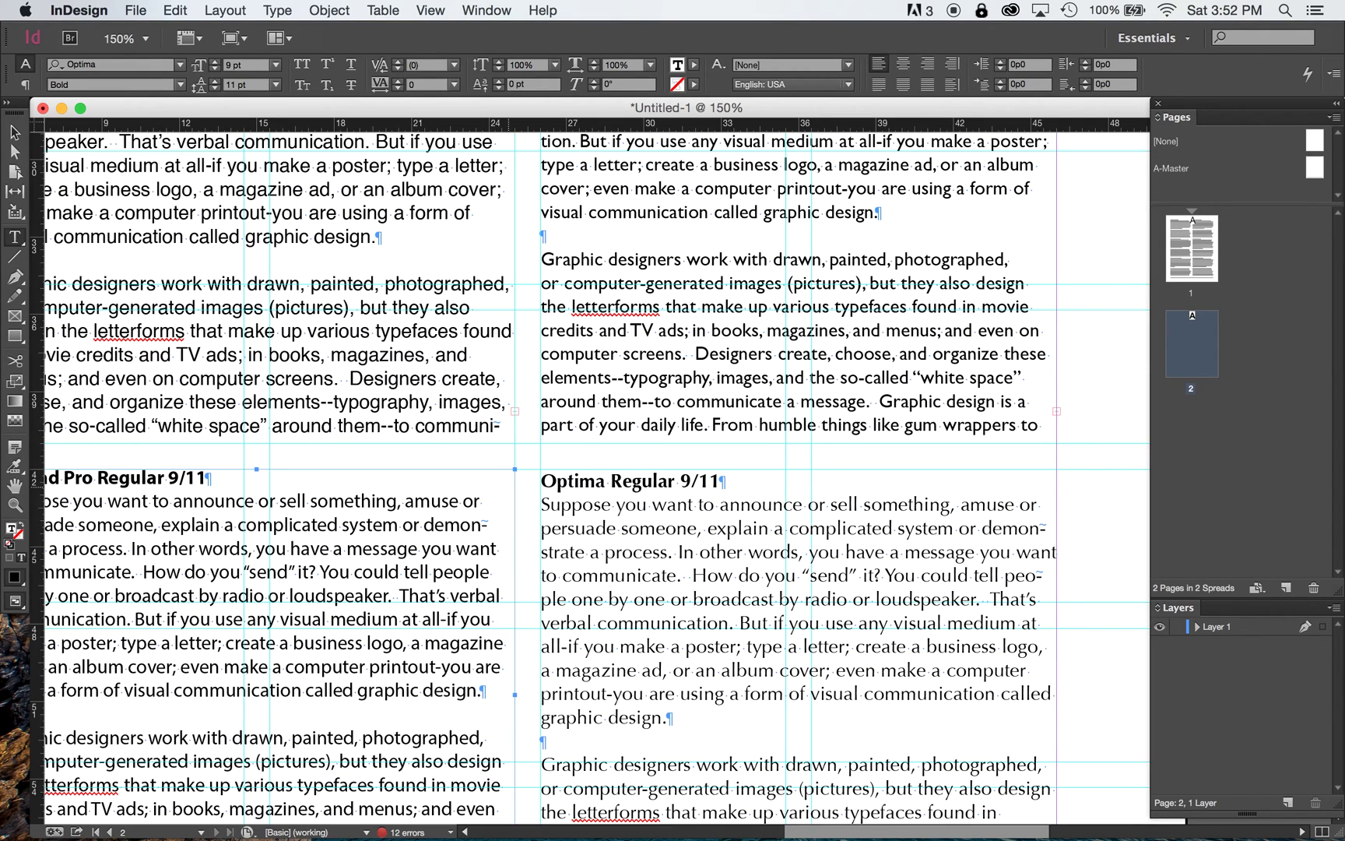
# Step: Deselect the text and review the six typeface frames on page 2, followed by the layout of page 1
pyautogui.press('super+minus')
pyautogui.press('super+minus')
pyautogui.press('super+minus')
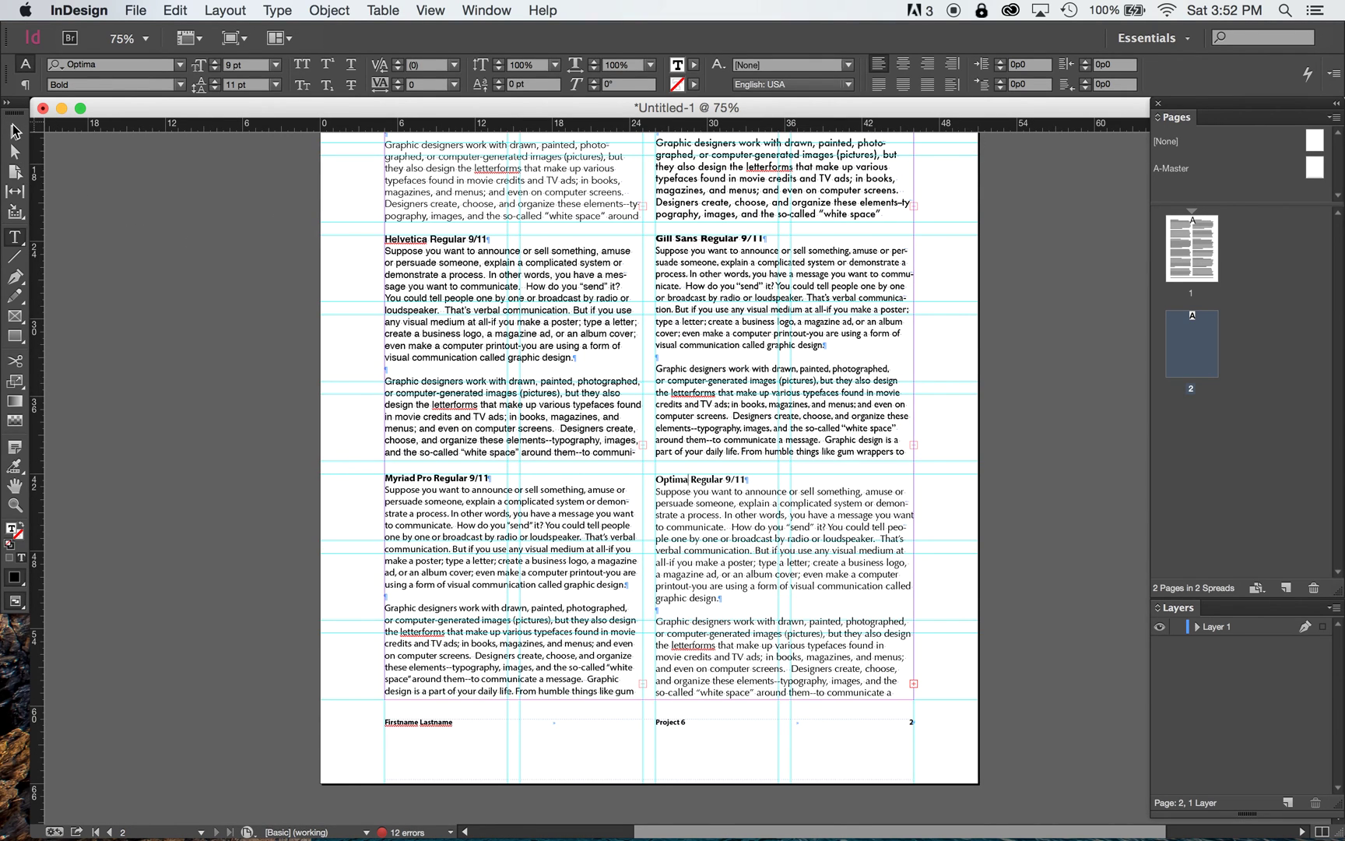
pyautogui.click(14, 132)
pyautogui.click(1058, 467)
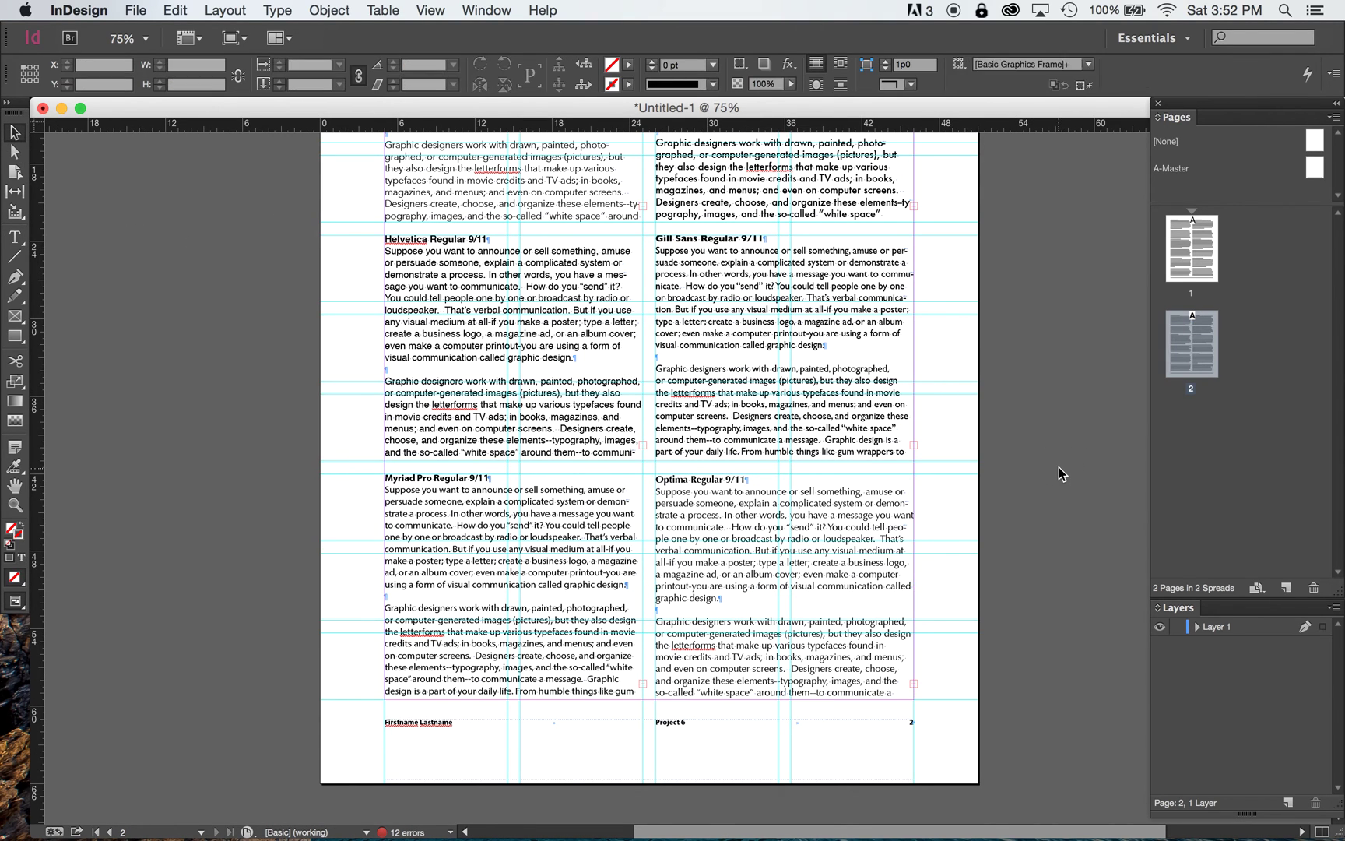
pyautogui.scroll(3, 1058, 467)
pyautogui.hscroll(1, 1059, 467)
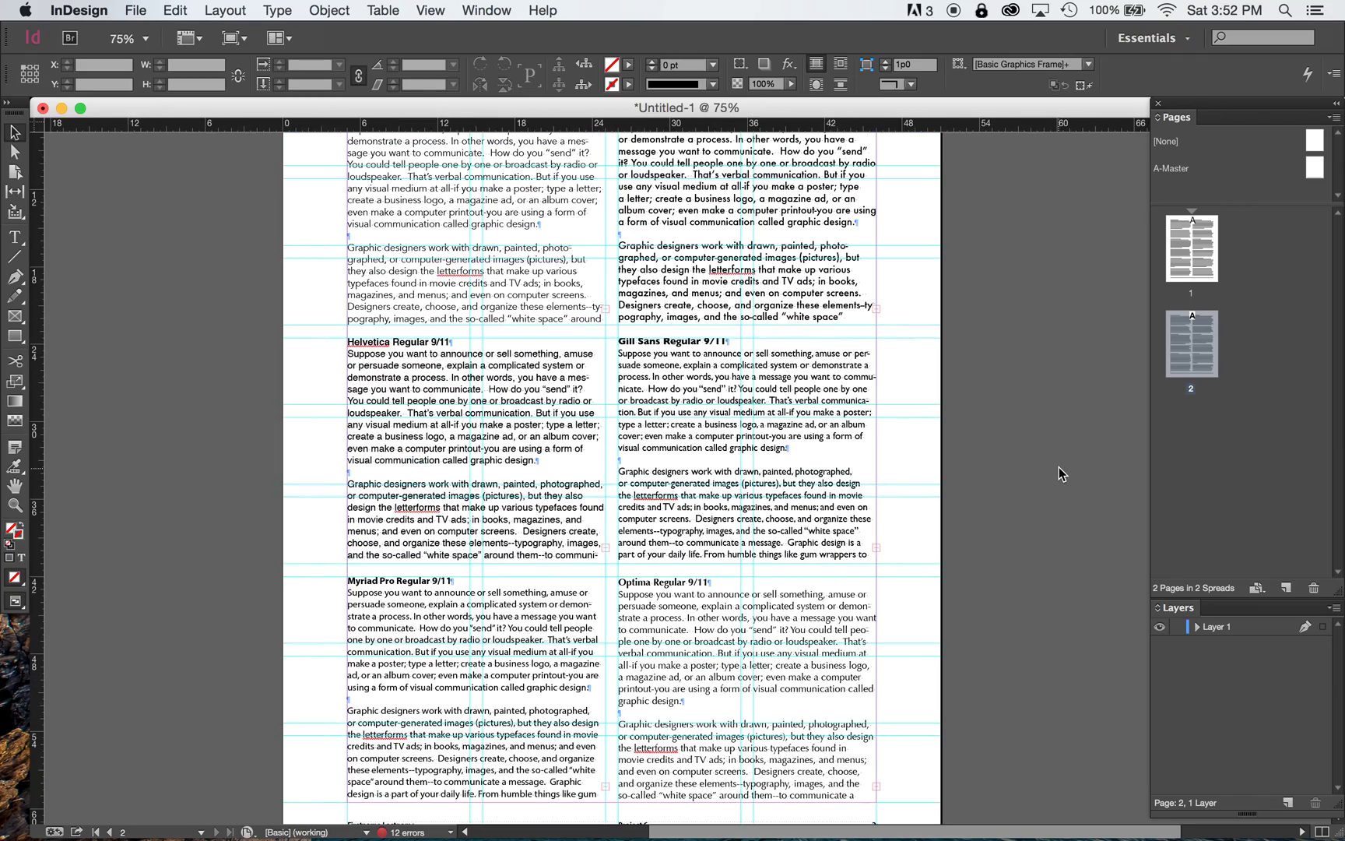
pyautogui.scroll(3, 1059, 406)
pyautogui.hscroll(1, 1059, 406)
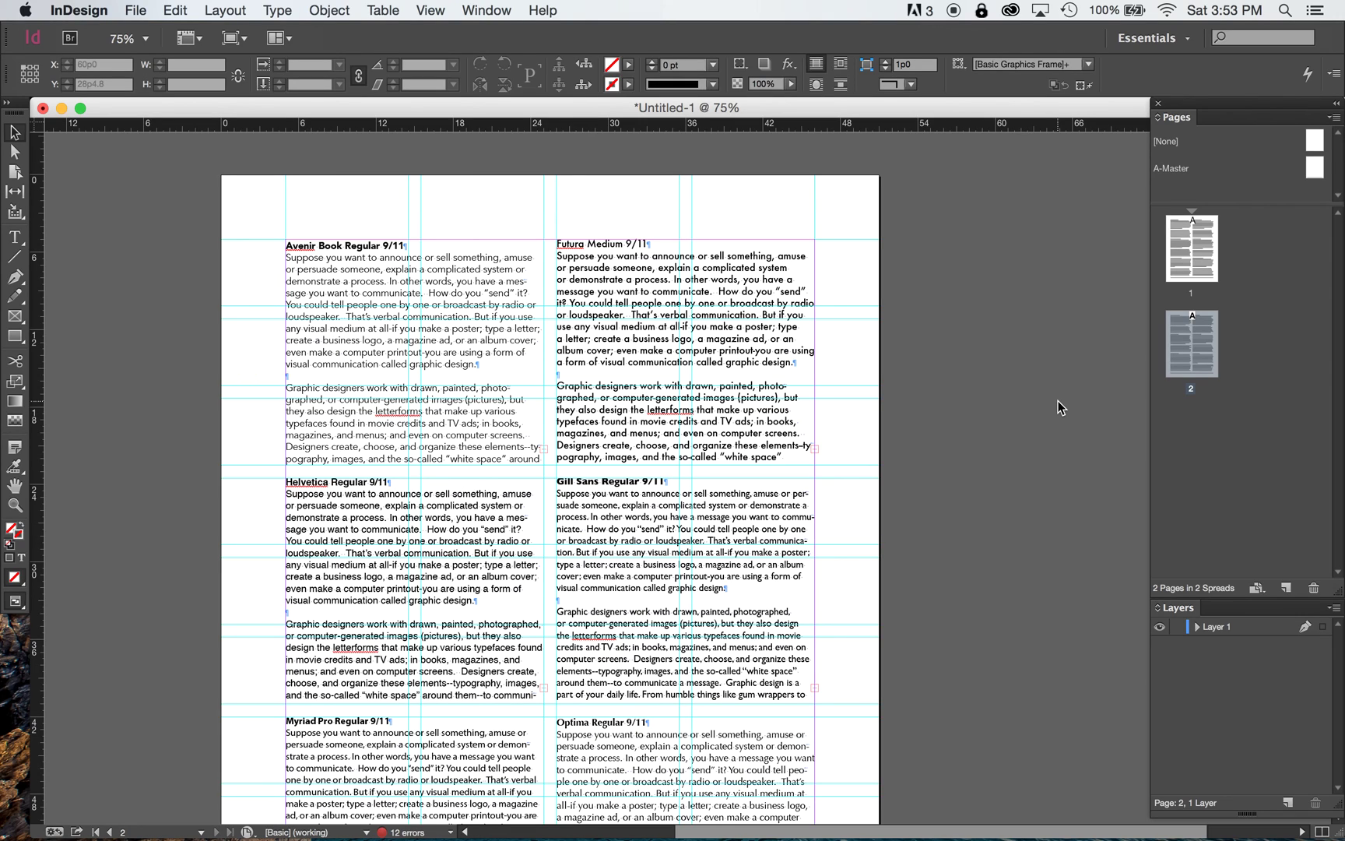
pyautogui.press('super+minus')
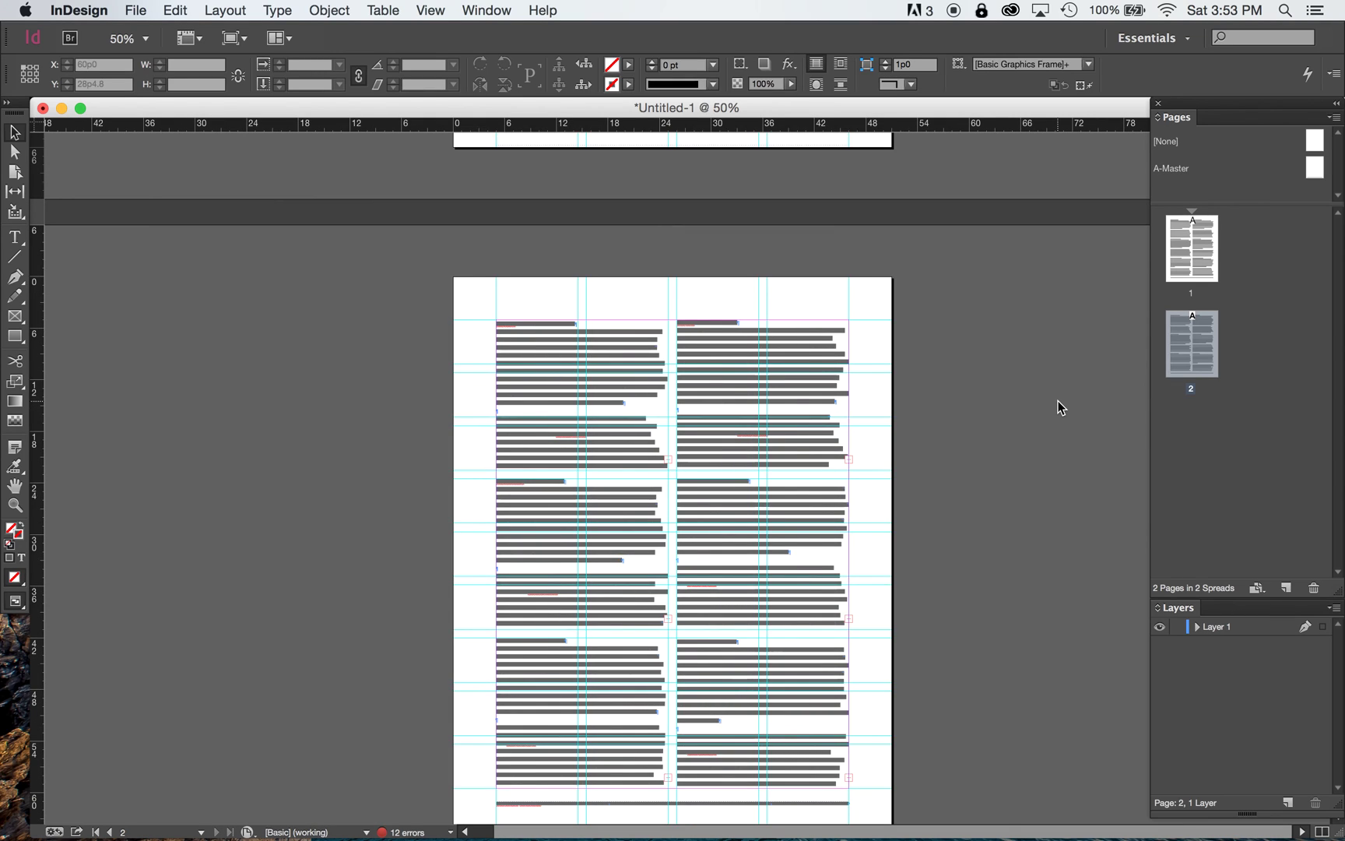
pyautogui.scroll(10, 1059, 406)
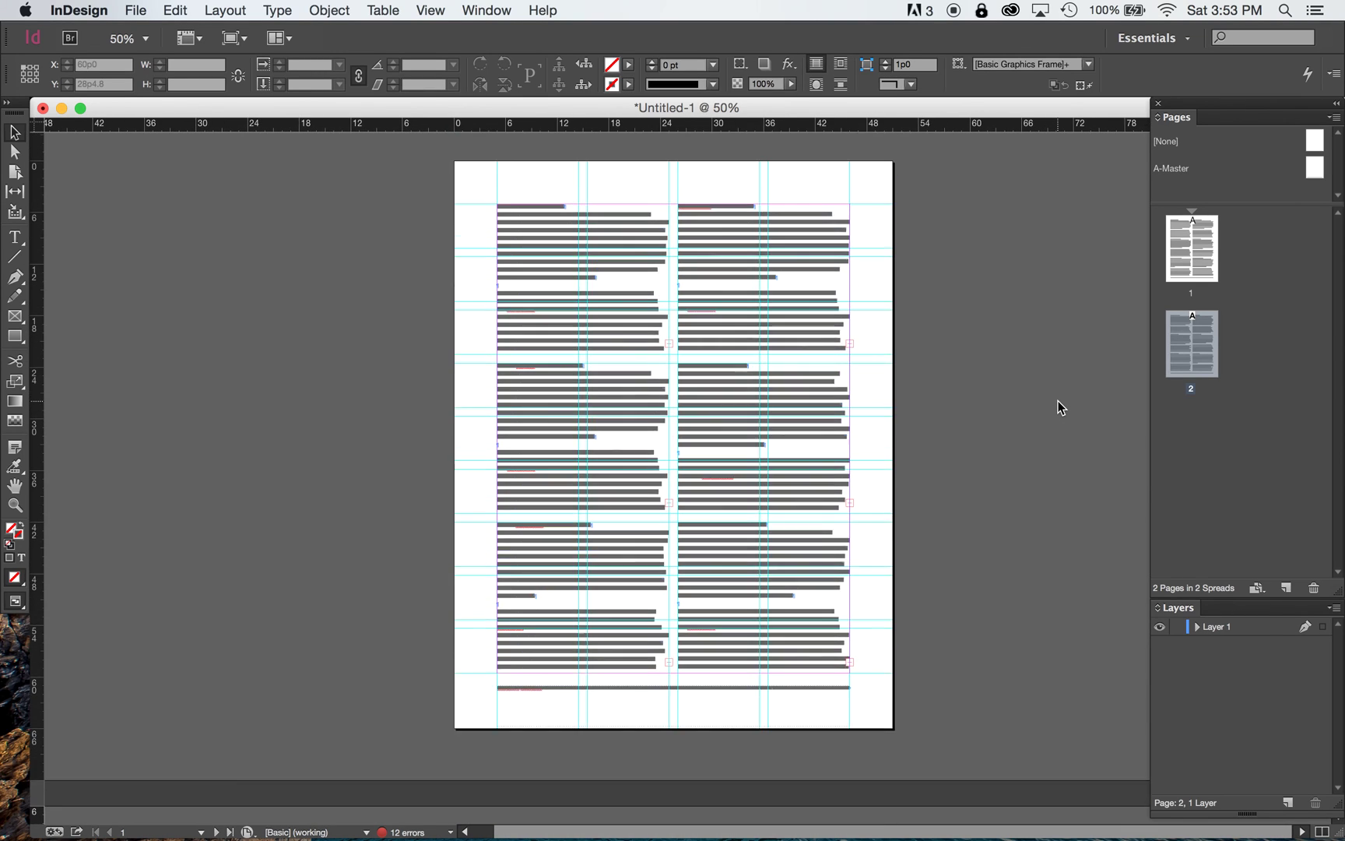
pyautogui.scroll(2, 1059, 407)
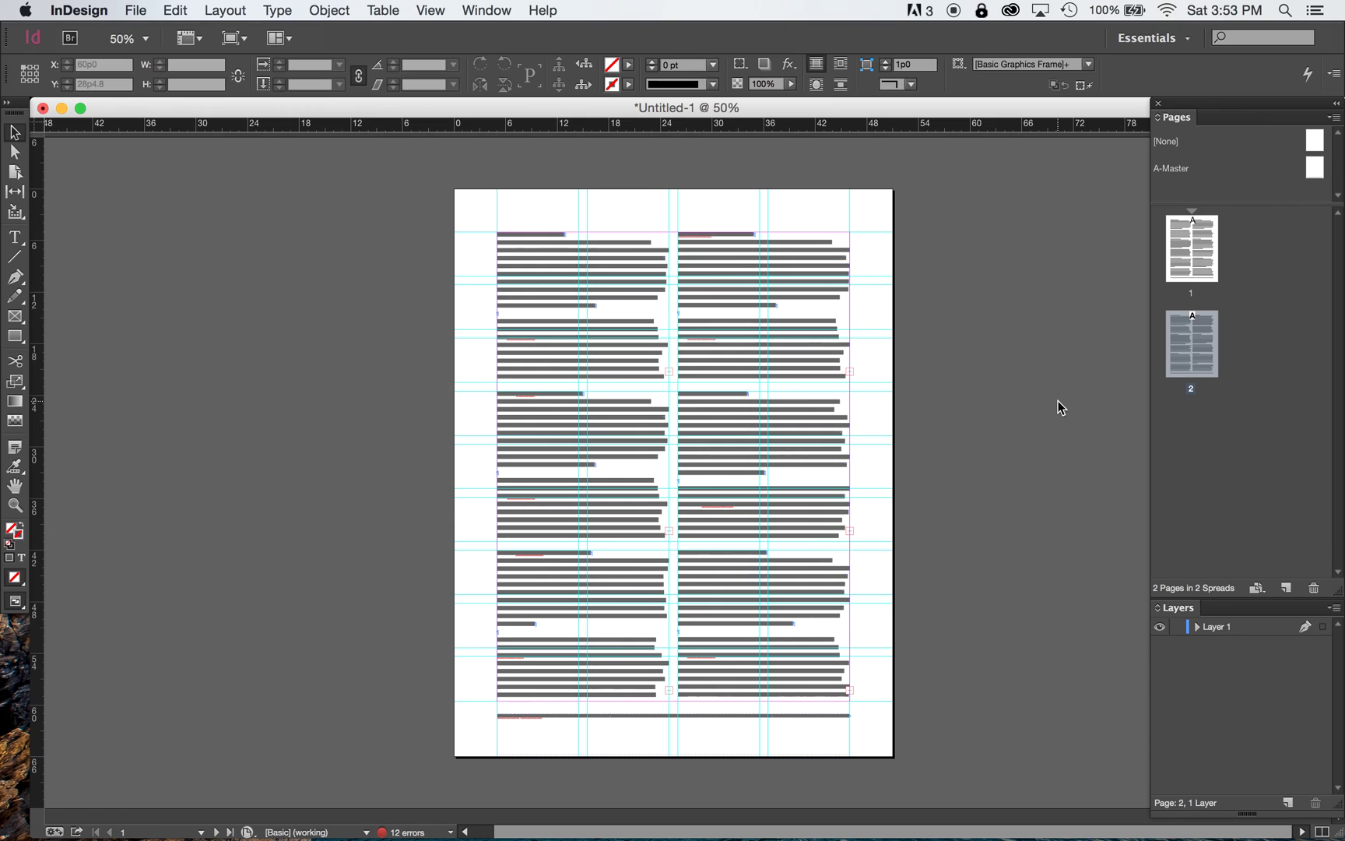